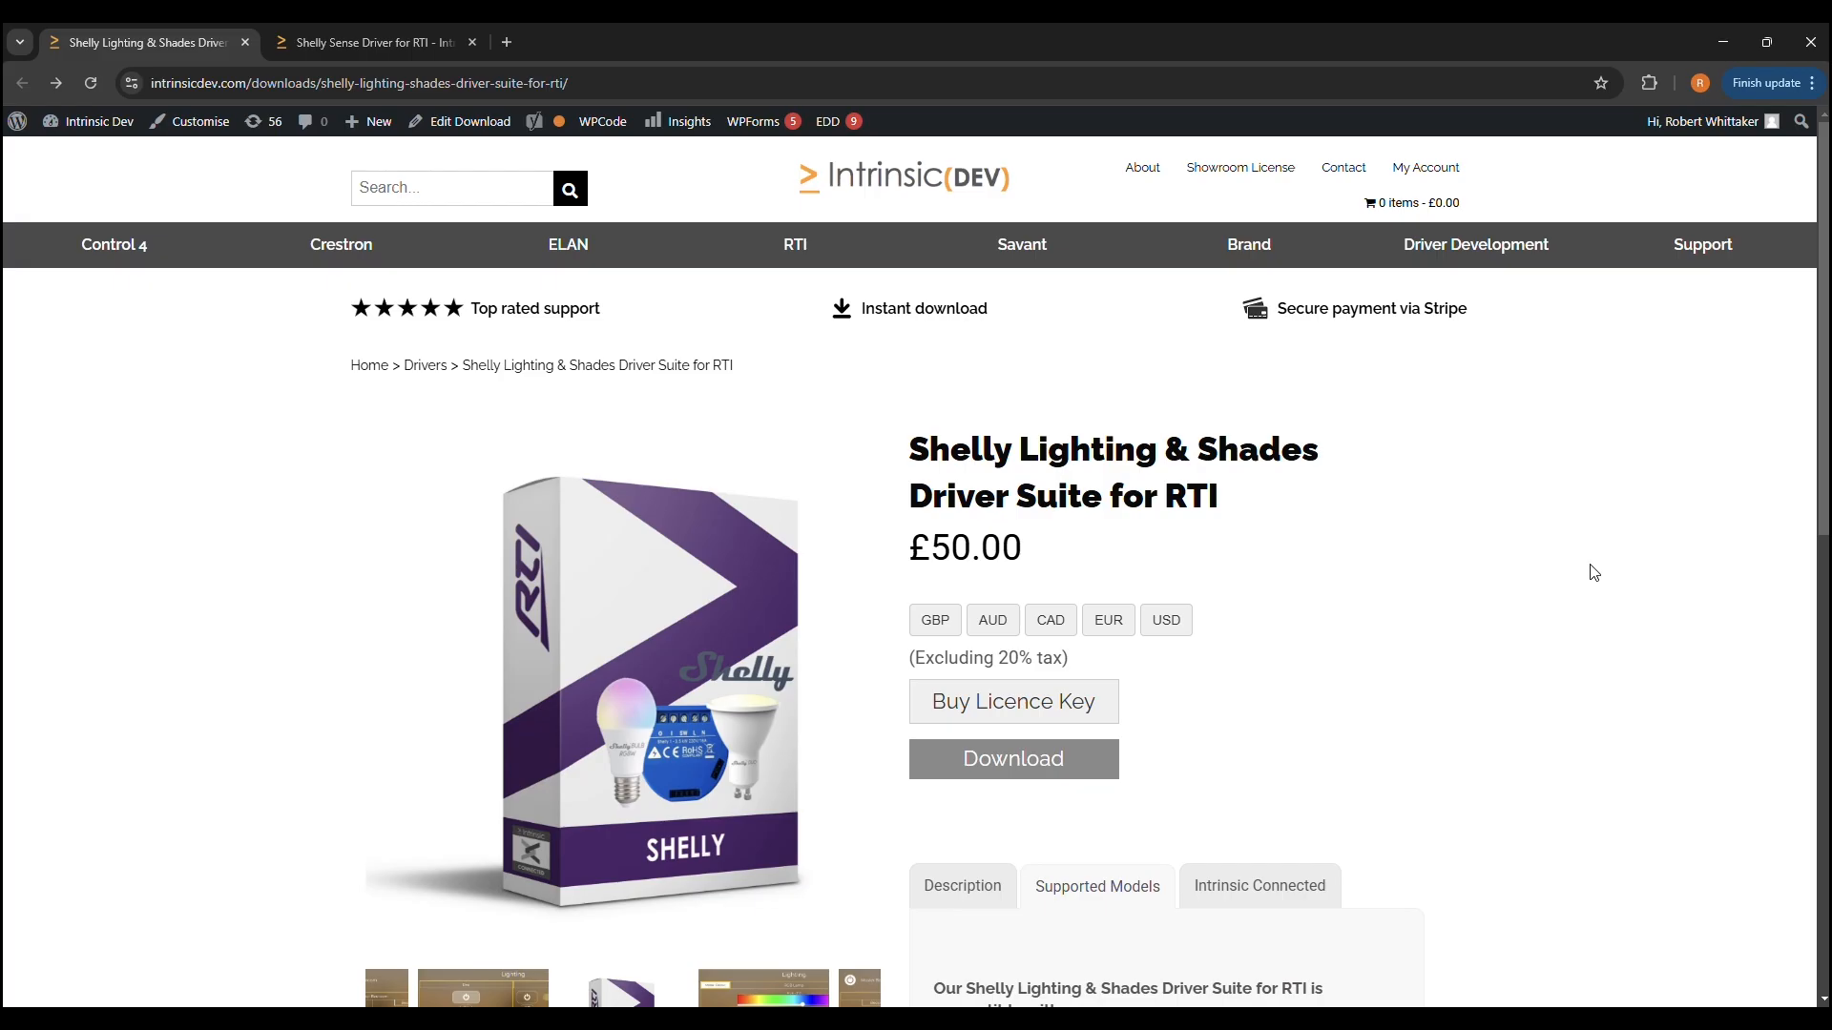
Review the supported models of the Shelly Lighting & Shades Driver Suite for RTI, and view the Shelly Sense Driver page.
scroll(1612, 553, down, 3)
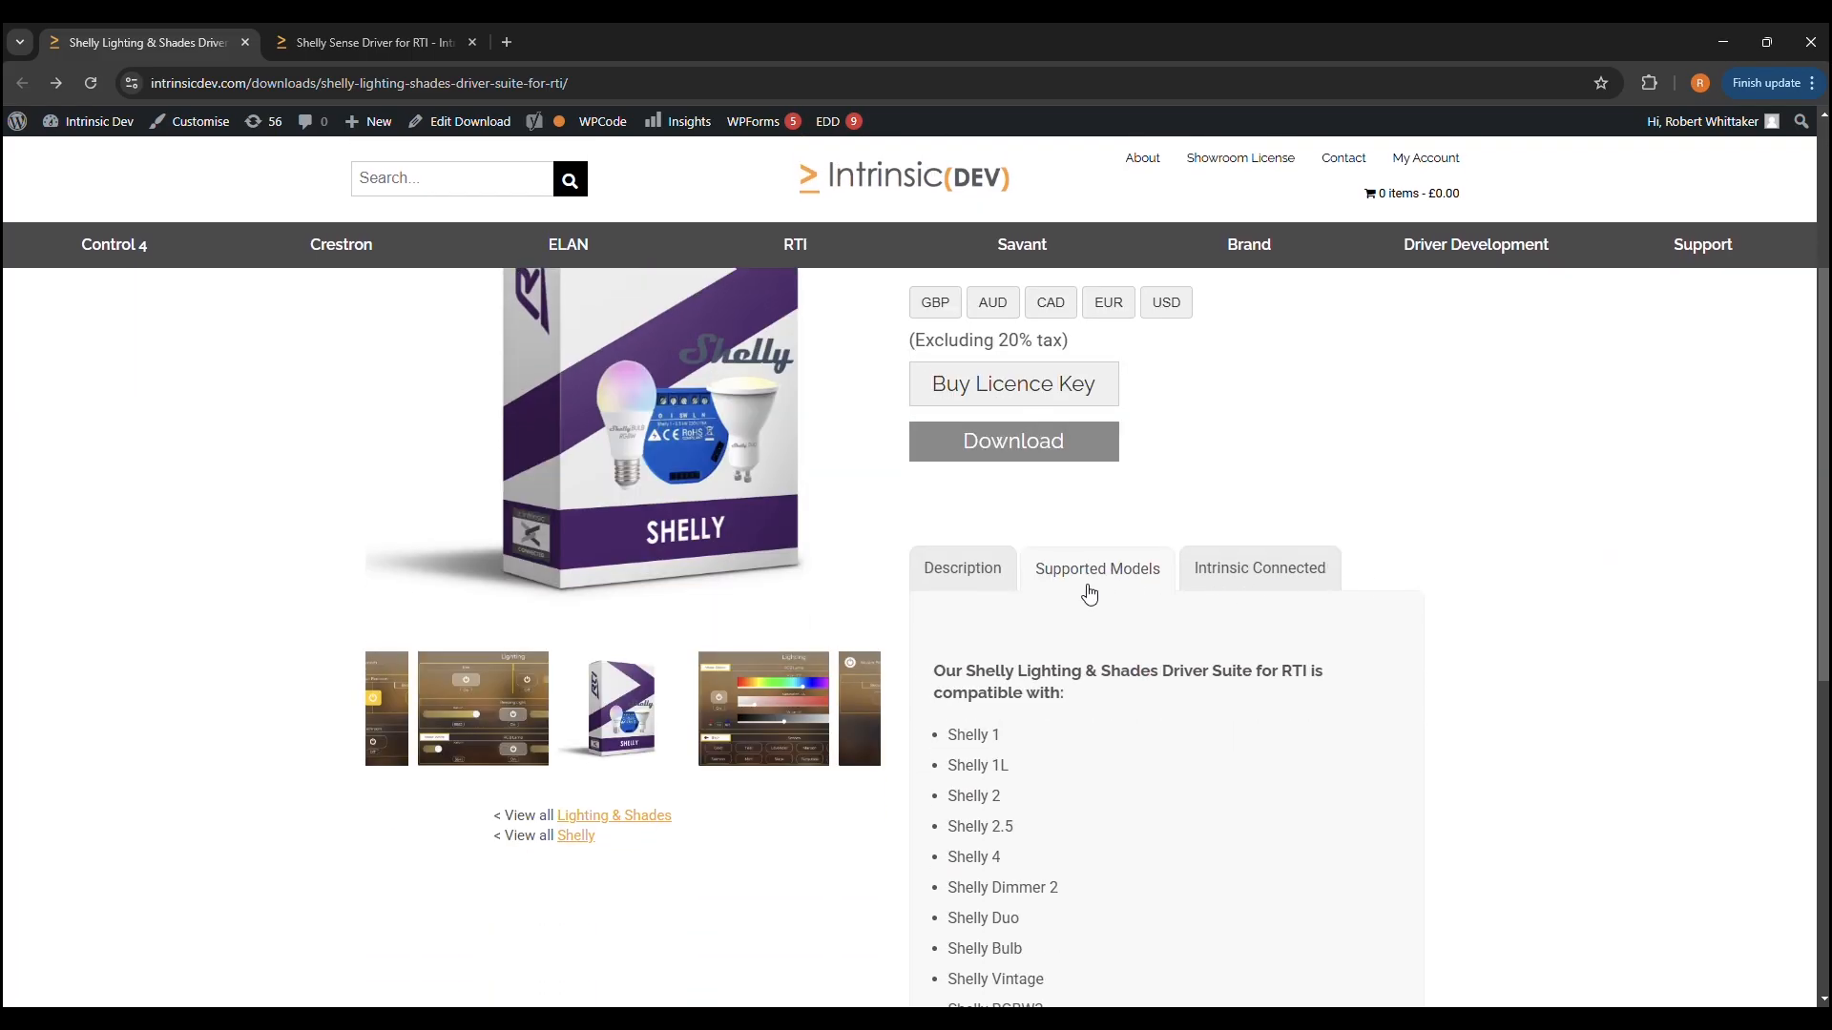
scroll(1190, 604, down, 6)
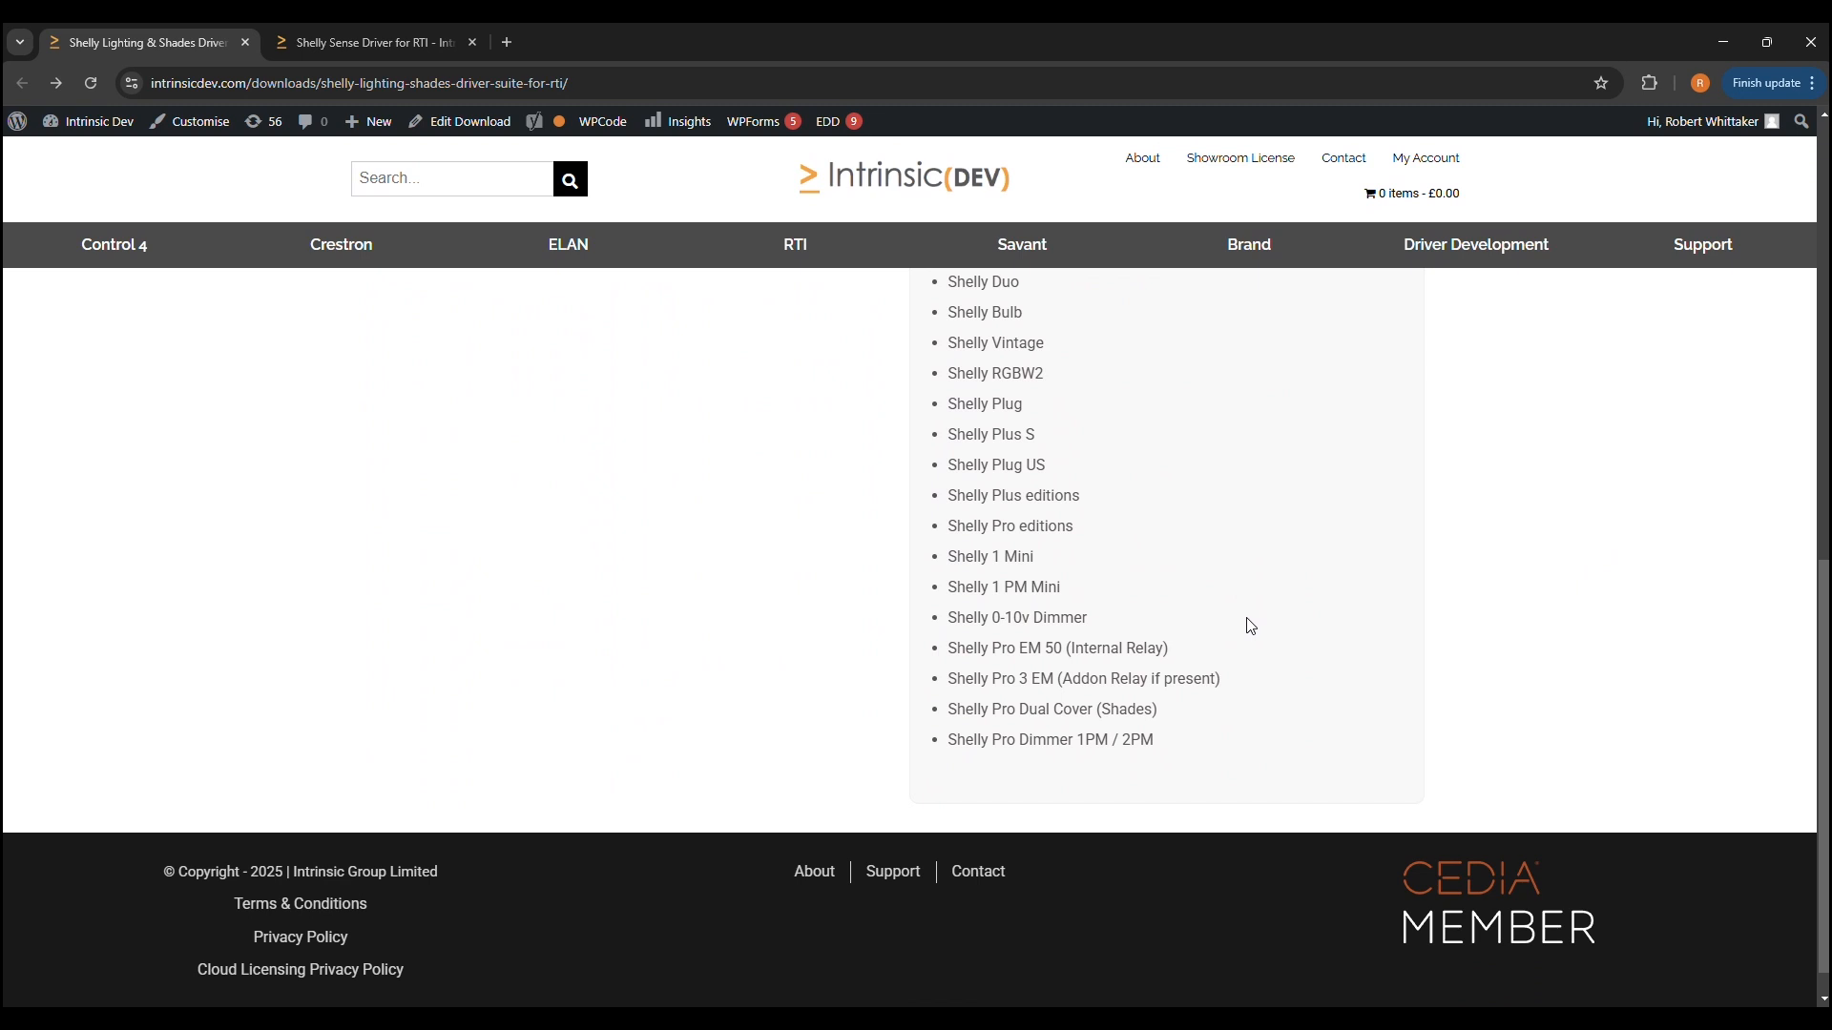
scroll(1250, 626, up, 10)
click(331, 44)
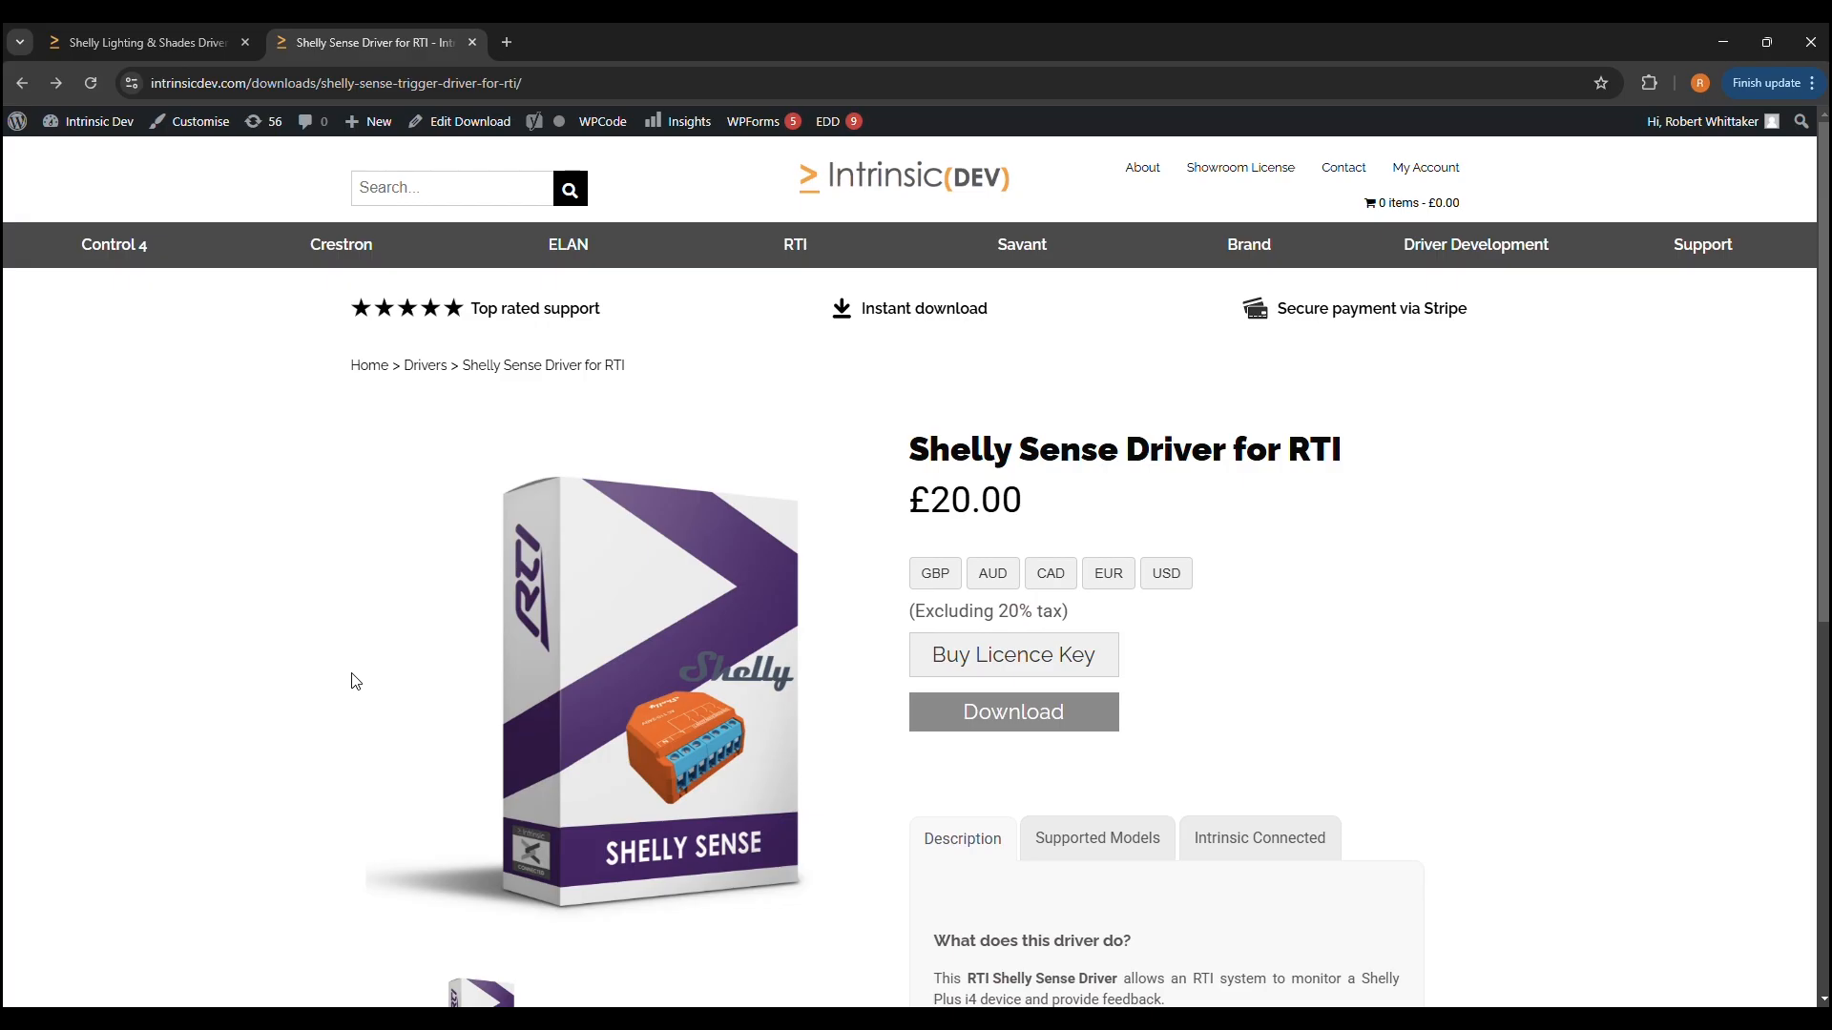
Add a licence key for the Shelly Lighting & Shades Driver Suite to the basket and show the checkout's MAC Address field.
click(190, 44)
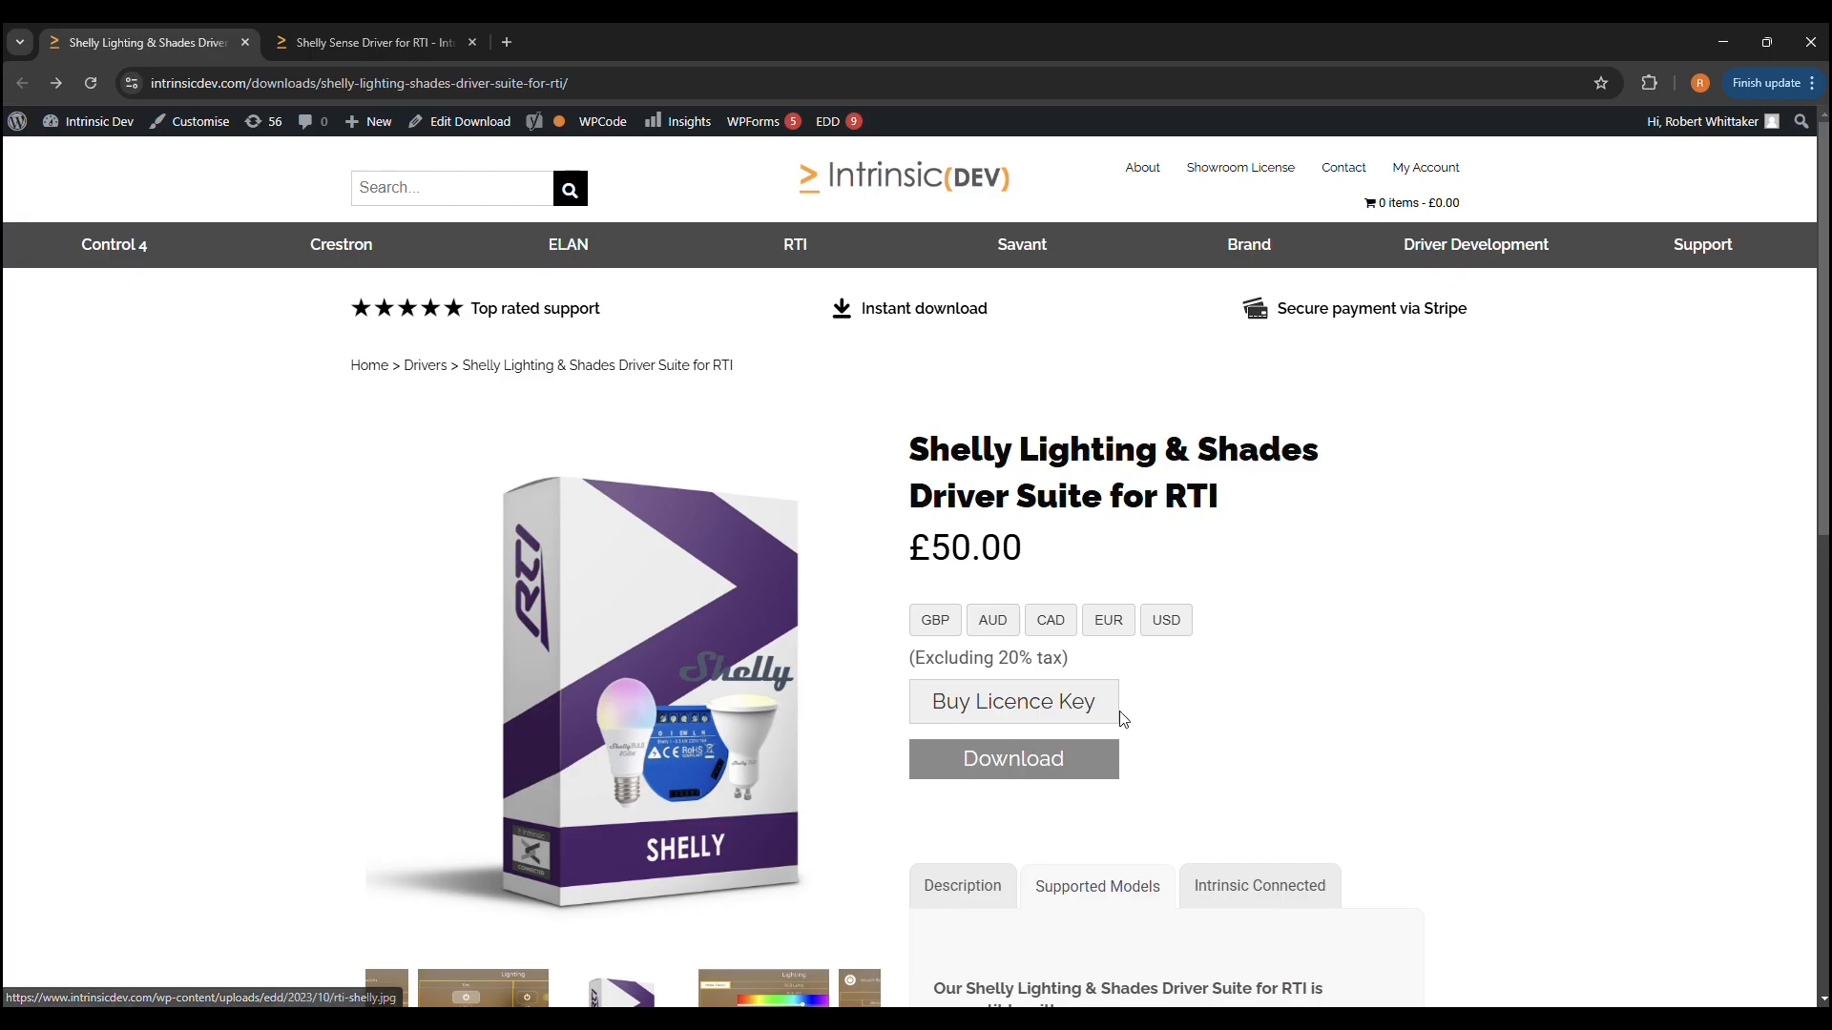
click(1089, 723)
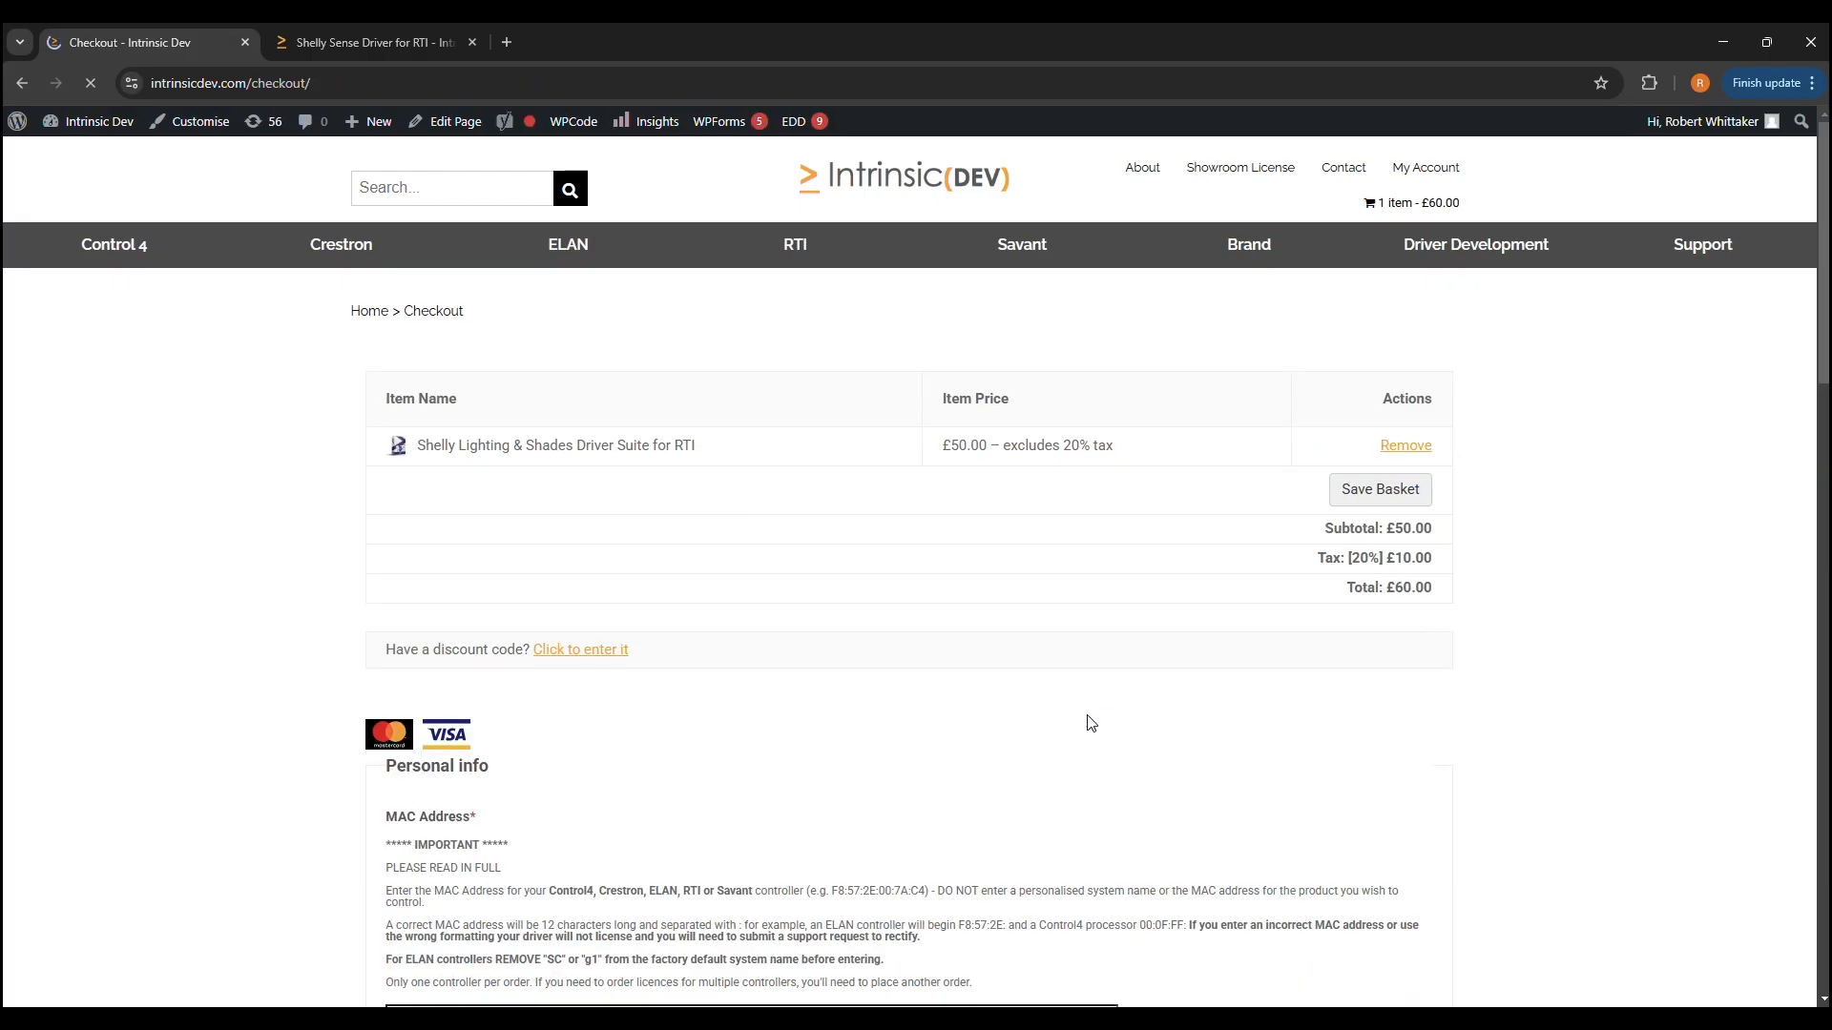
scroll(940, 681, down, 2)
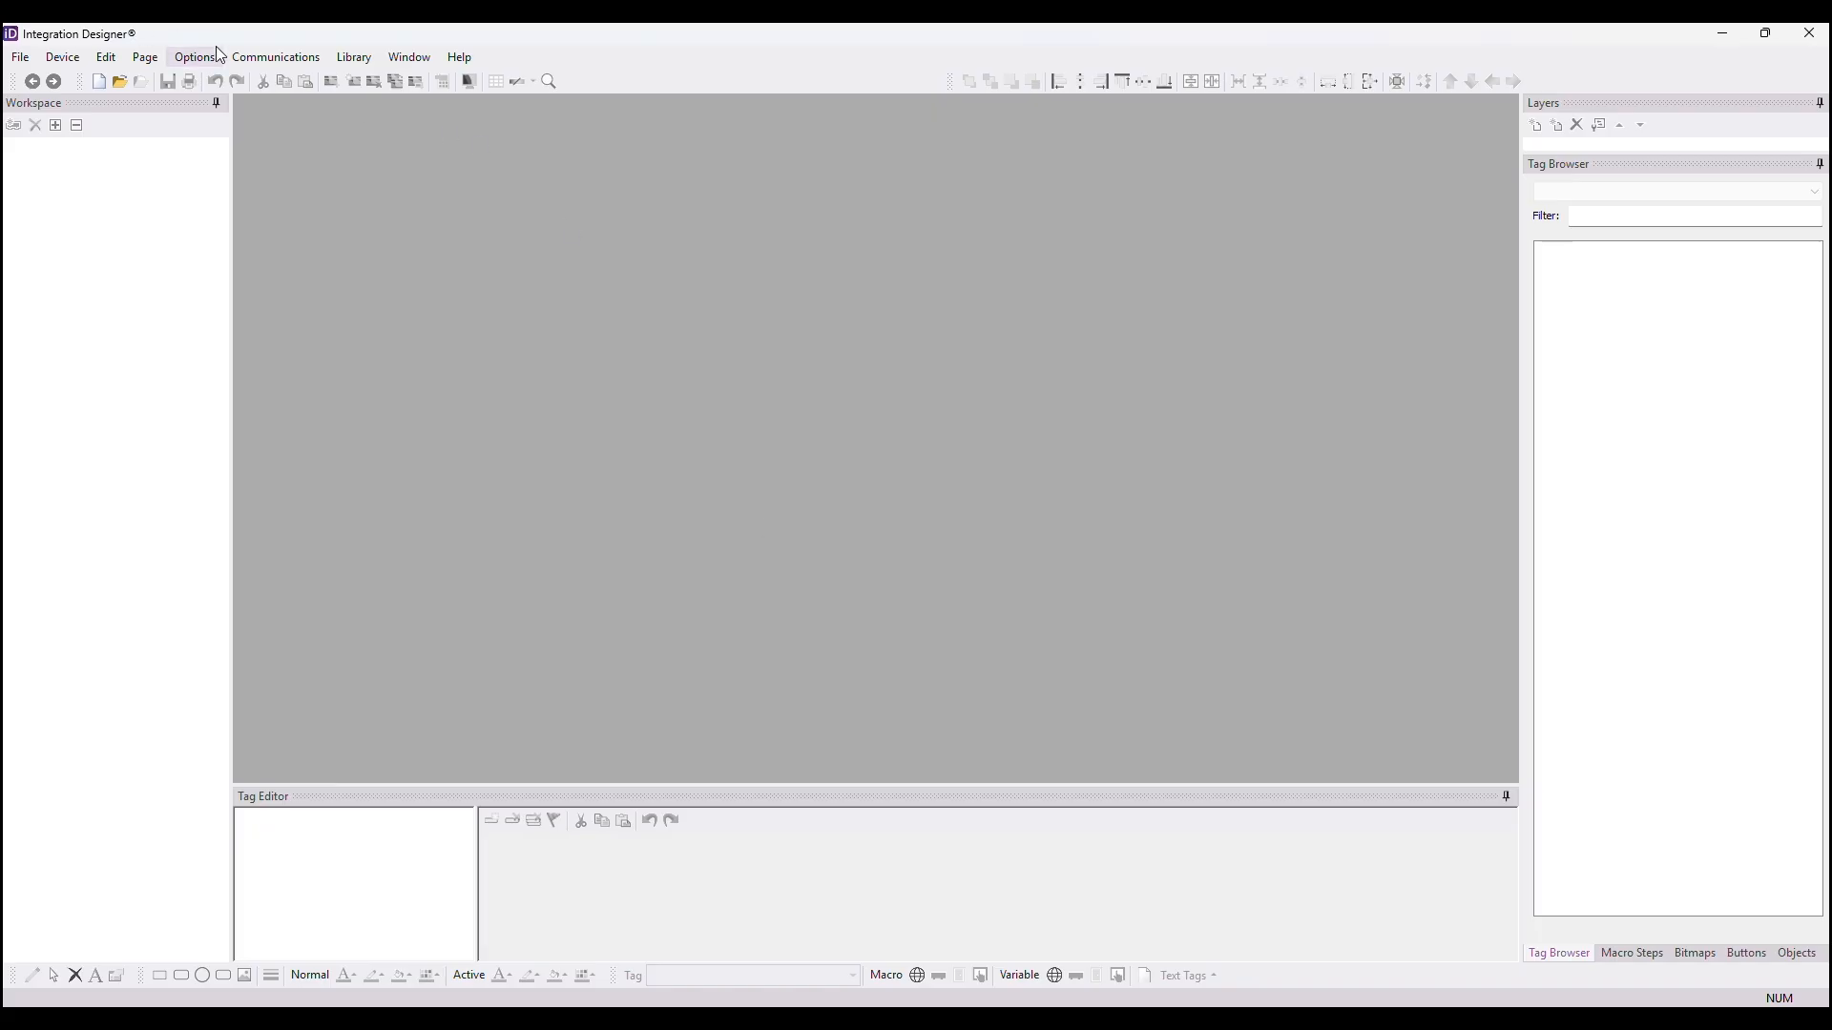
Switch to Integration Designer and show the devices on the local network.
click(262, 59)
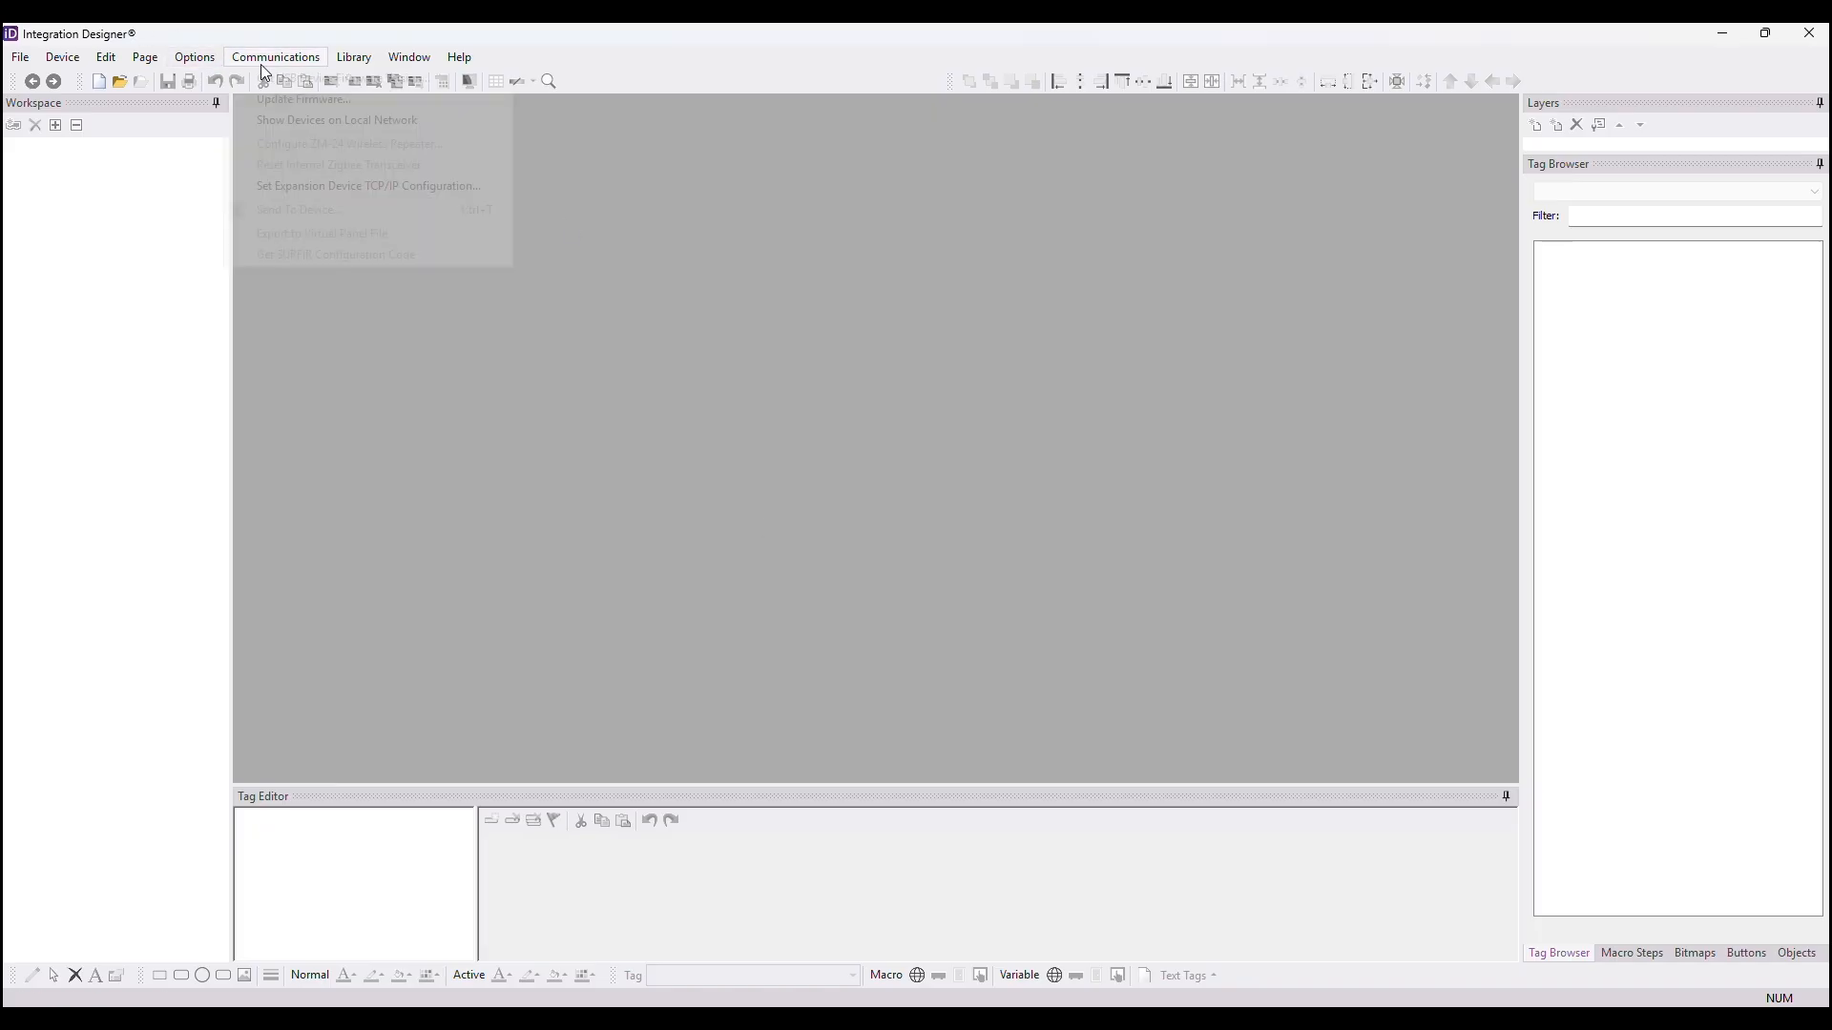
click(320, 116)
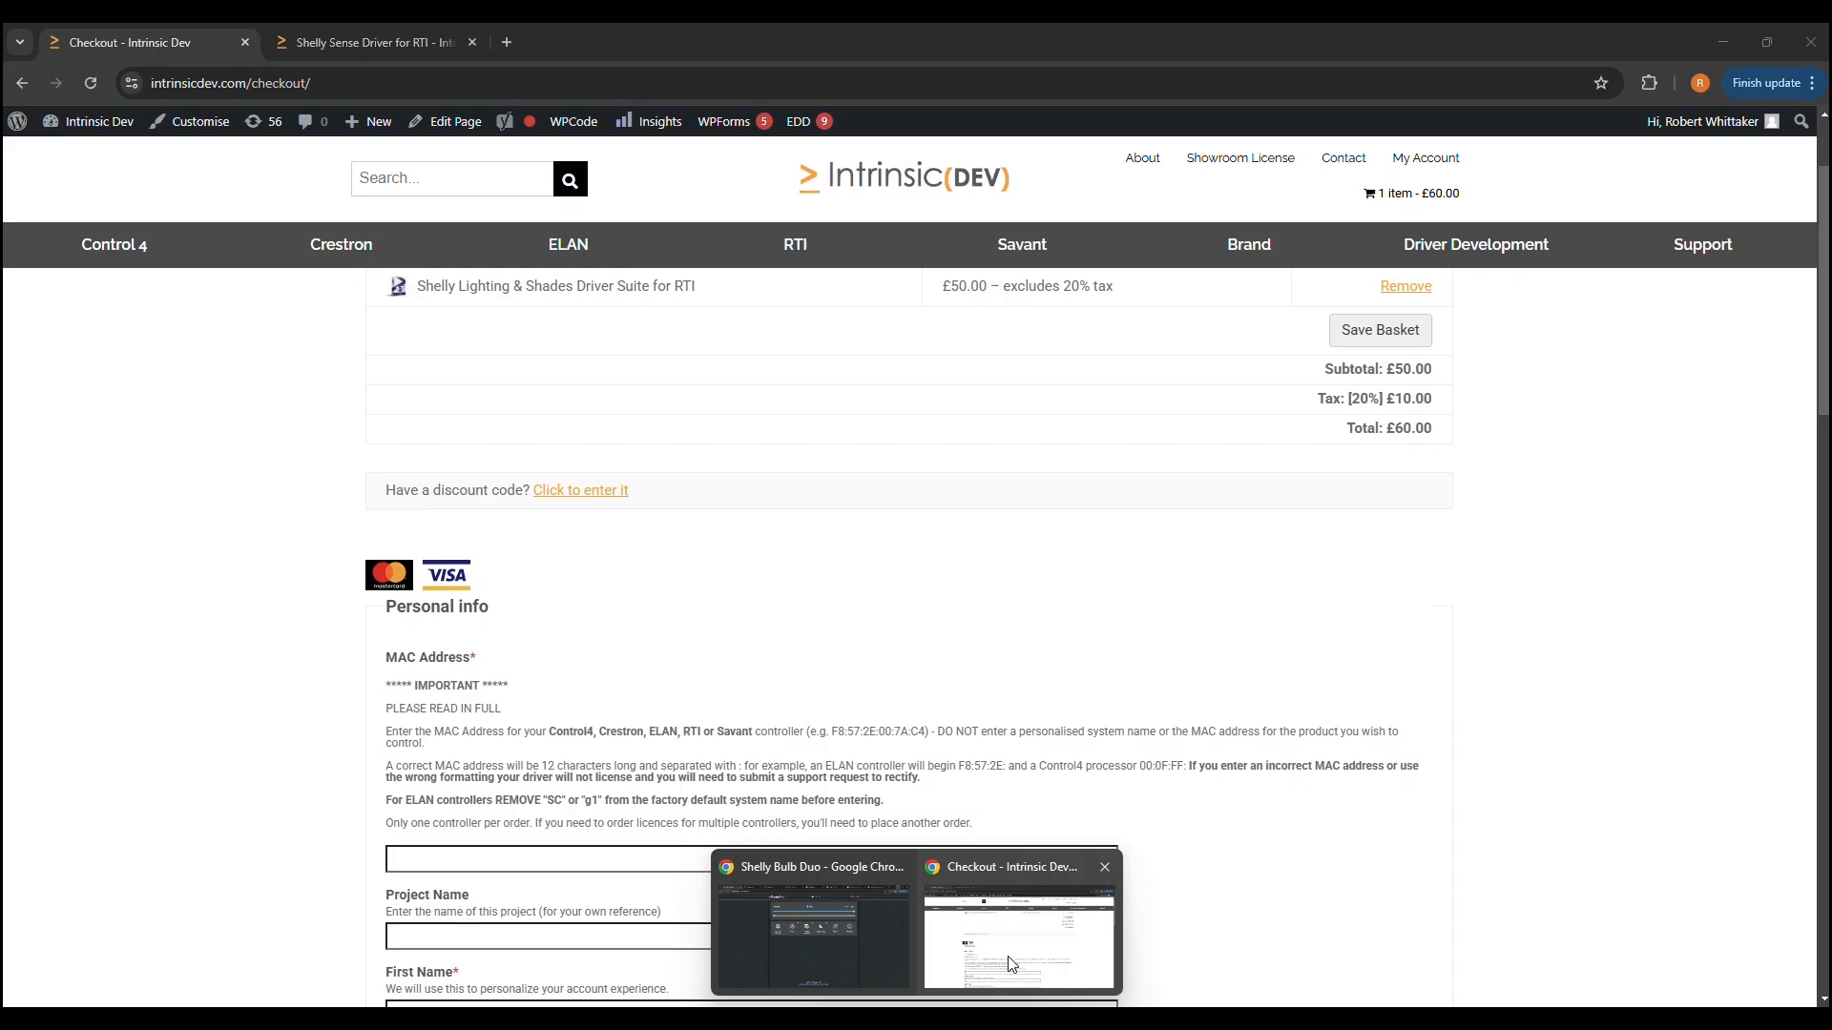
Return to the browser's checkout window, go back to the Lighting & Shades driver suite page and open its download folder.
click(1009, 955)
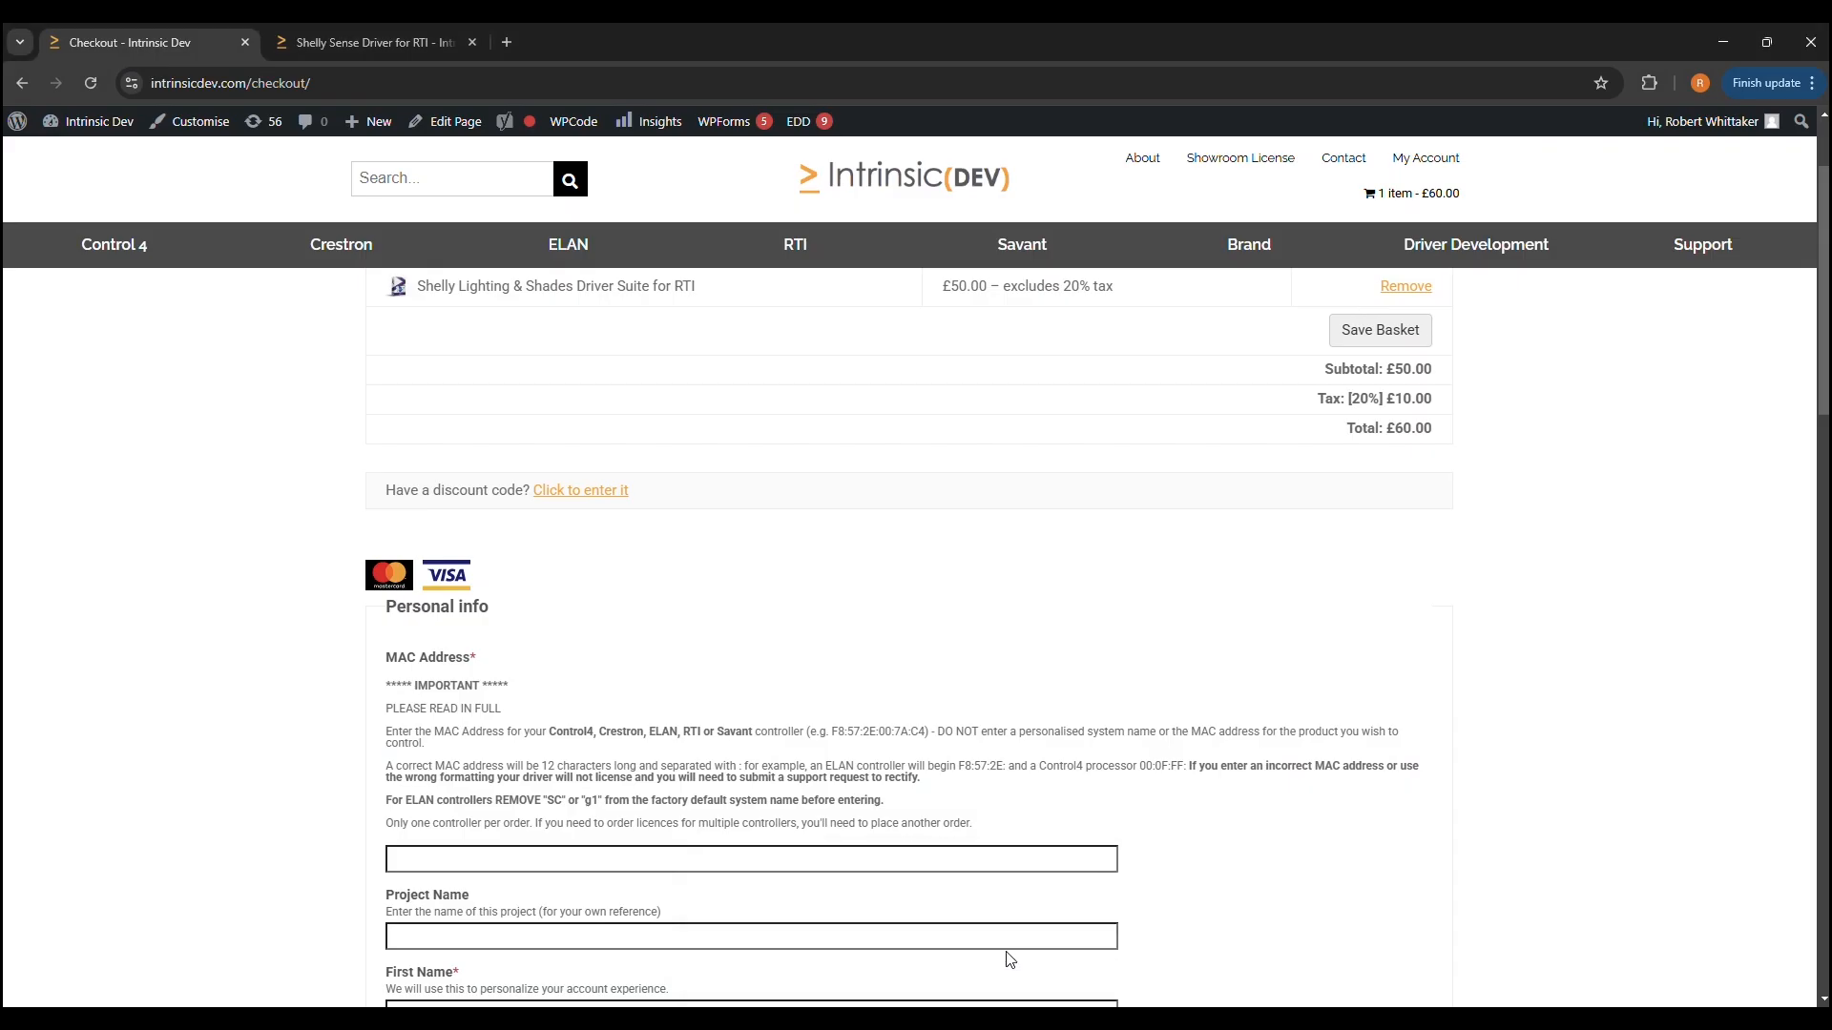
key(alt+Left)
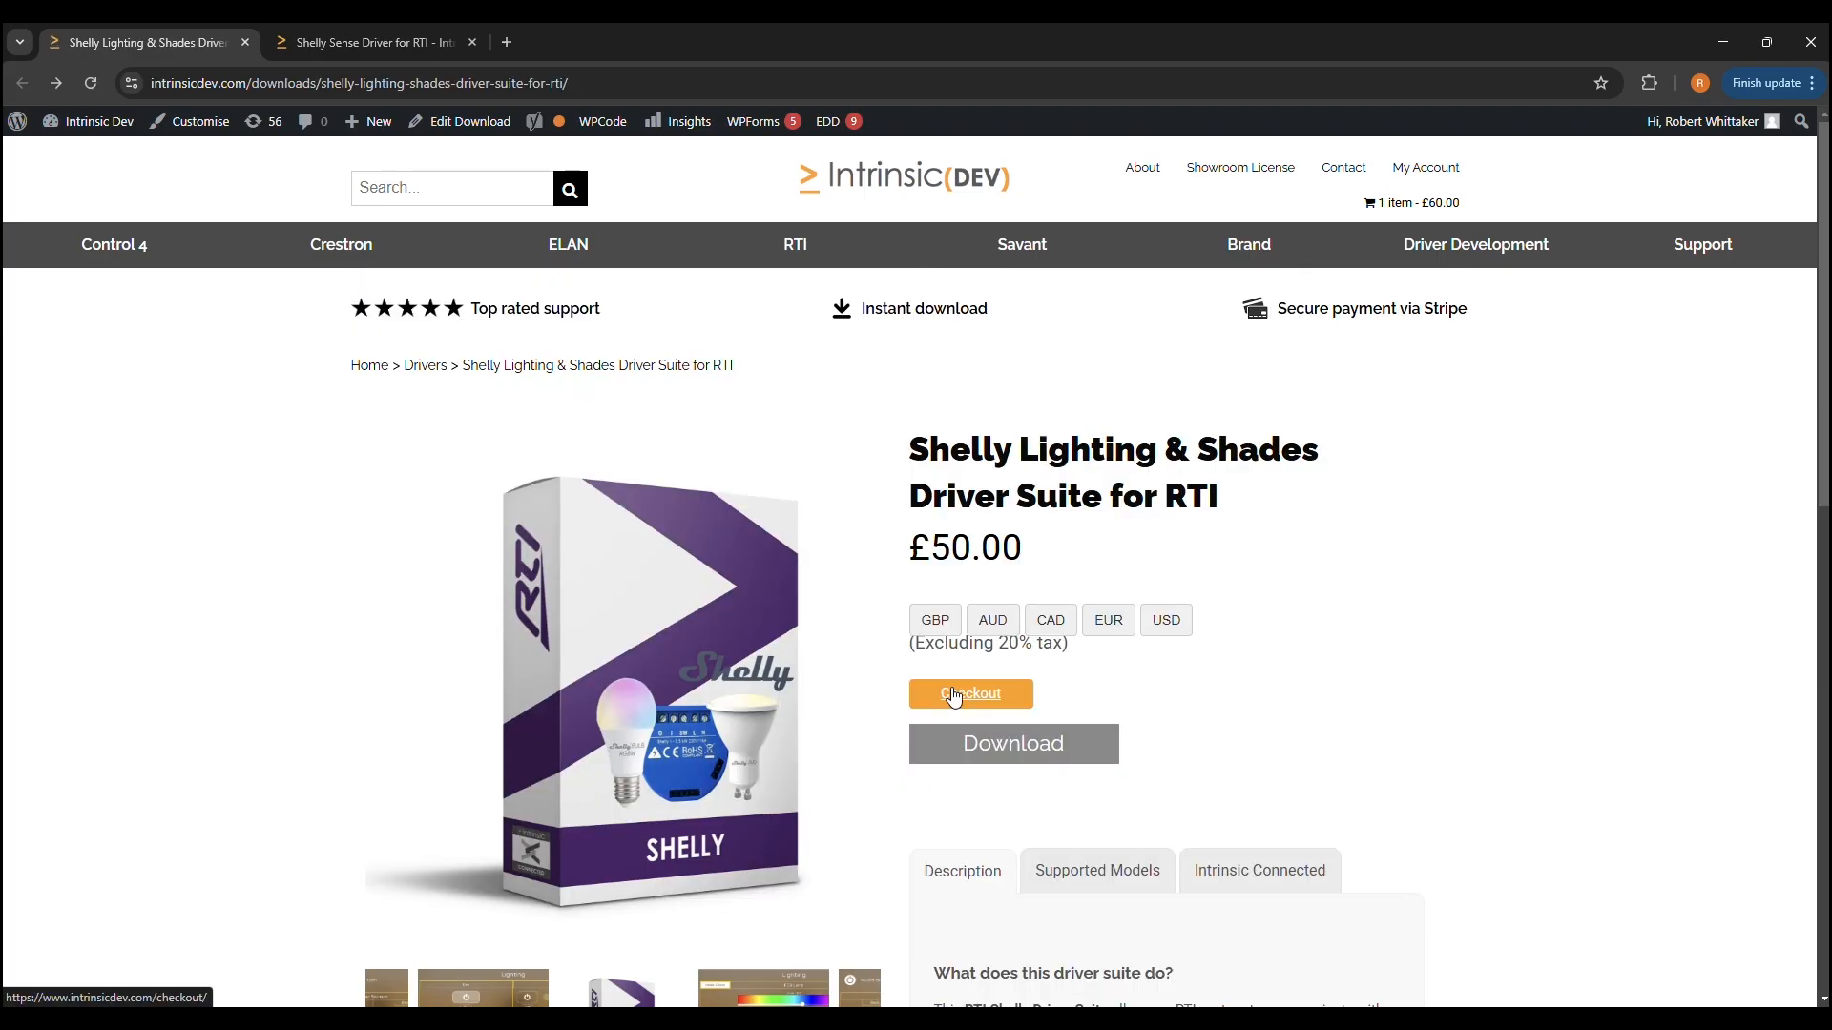
click(1095, 754)
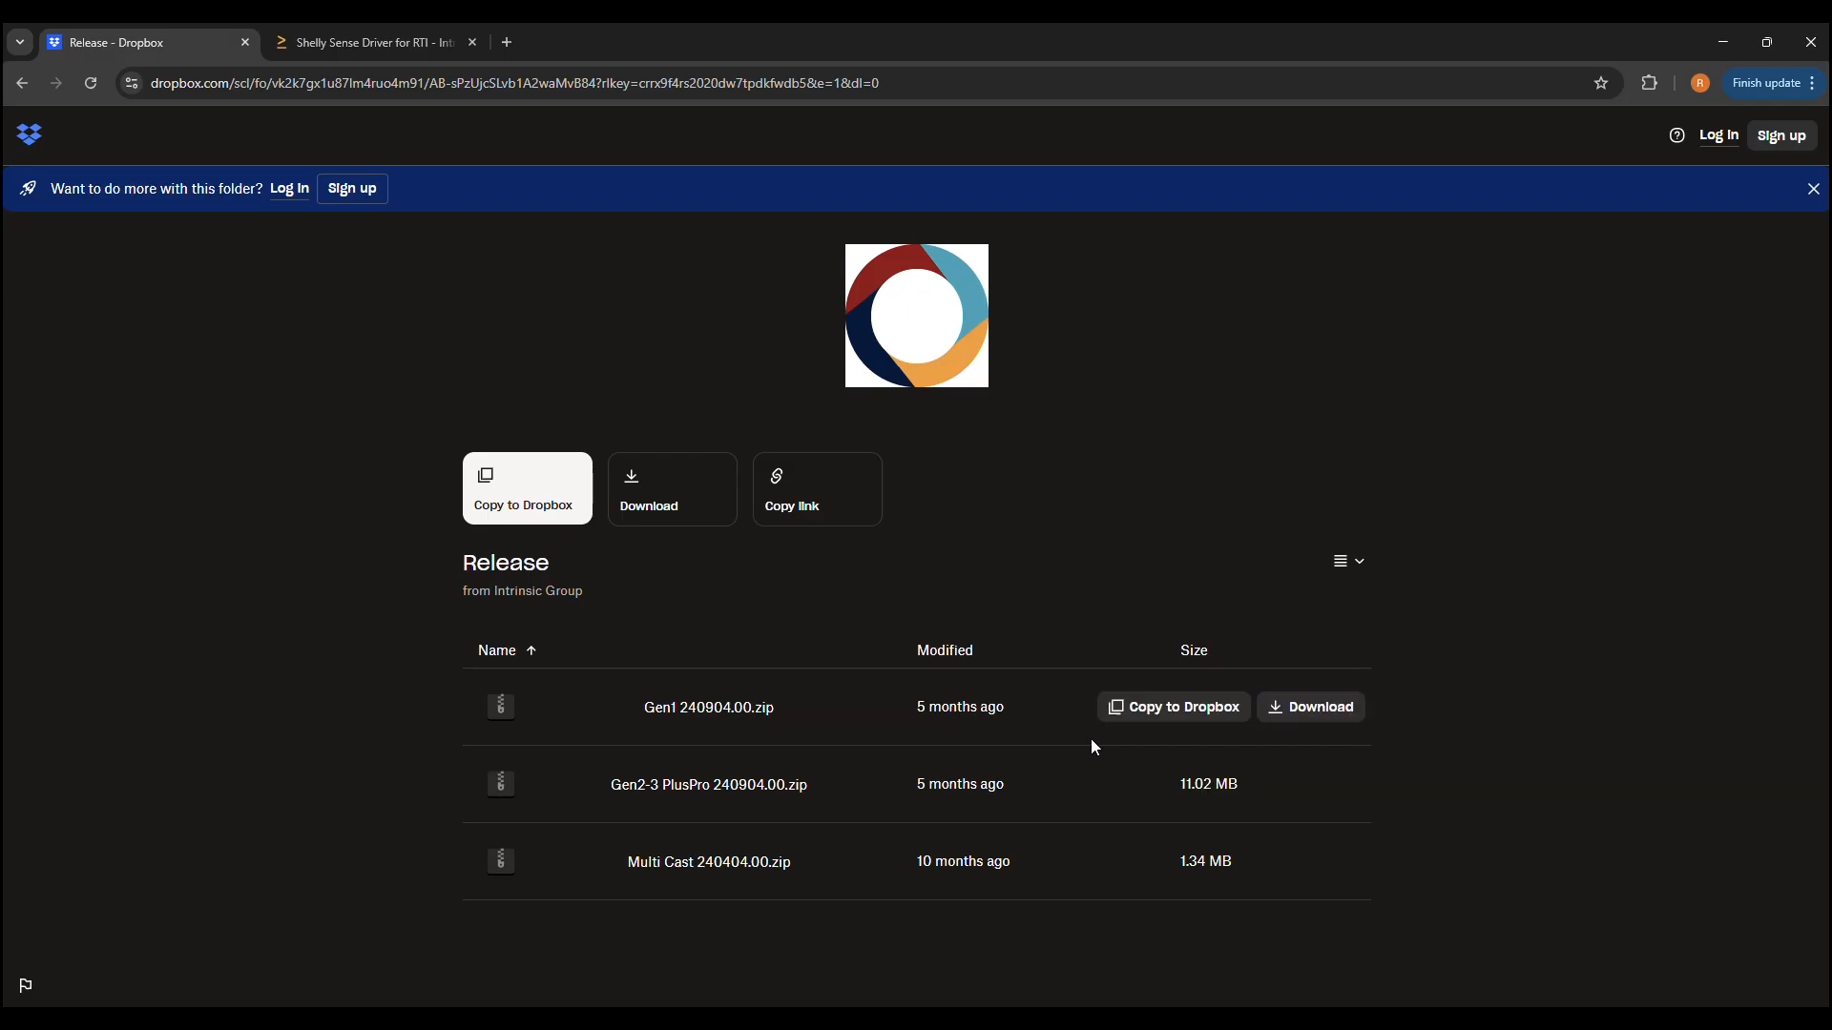
Switch to File Explorer and examine the contents of Gen2-3 PlusPro 240904.00.zip and Gen1 240904.00.zip in the Lighting Release folder.
click(696, 1022)
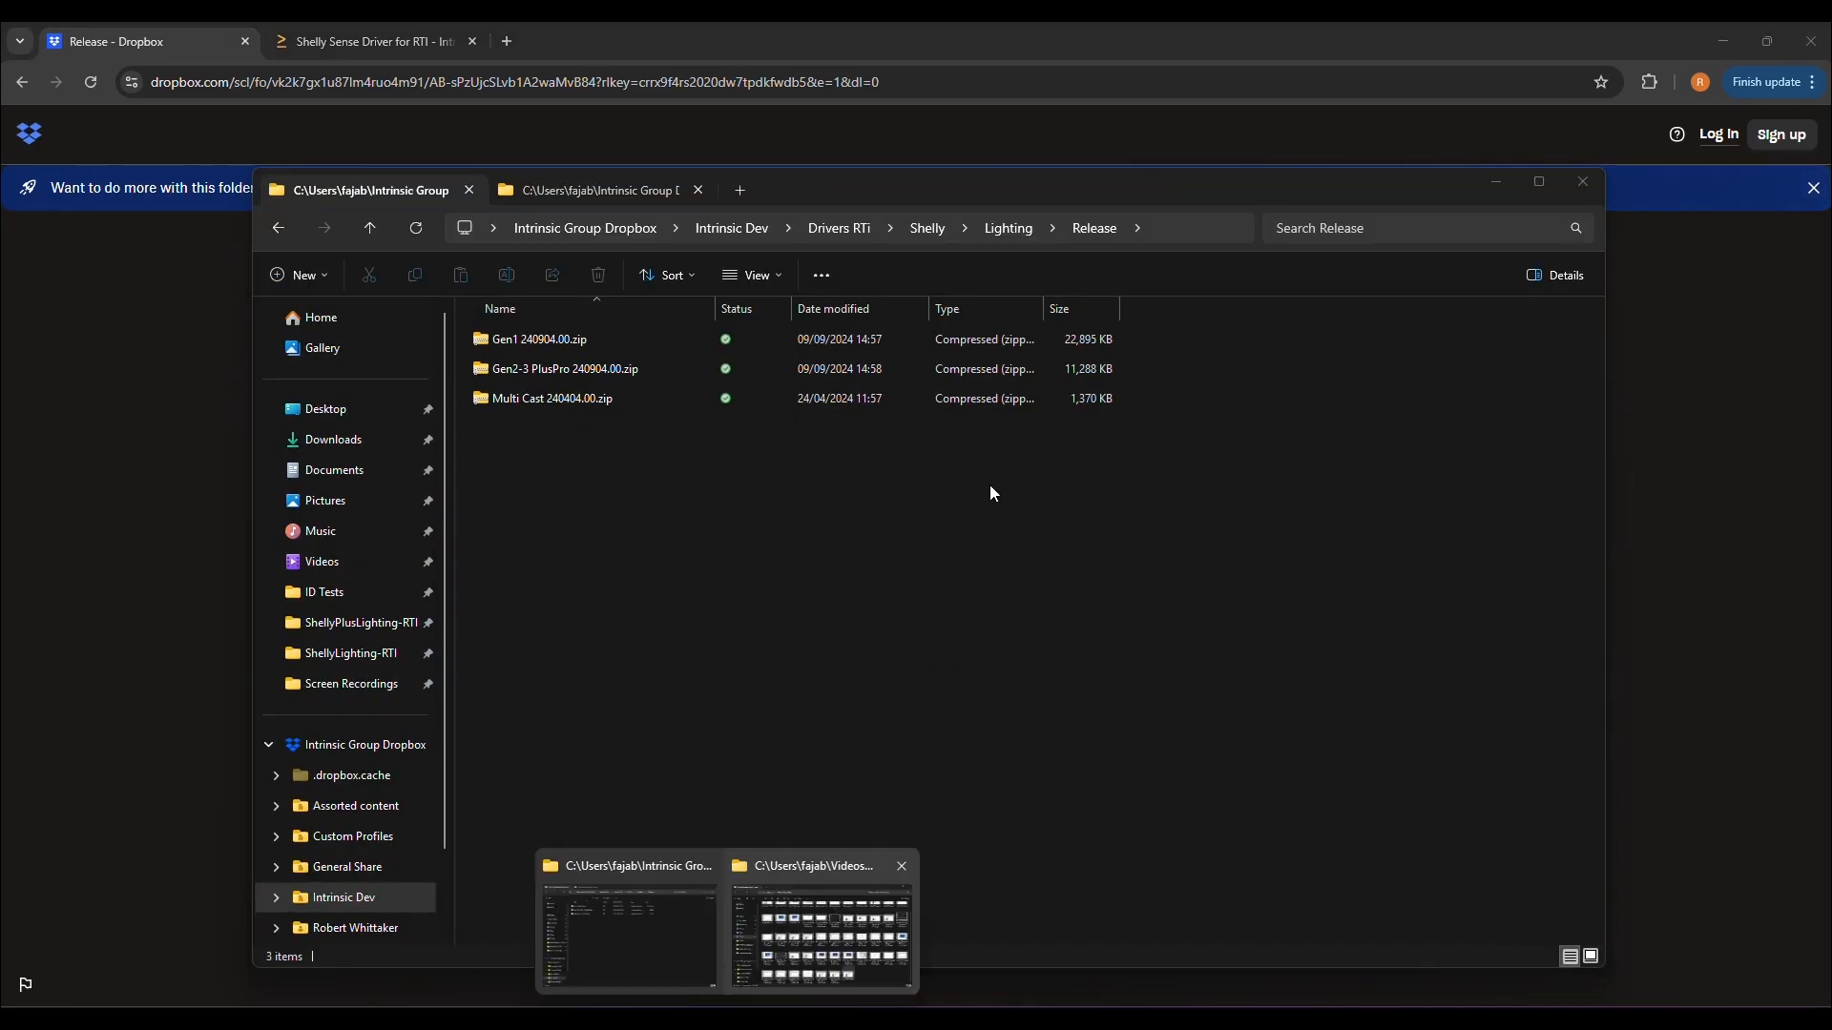
click(564, 365)
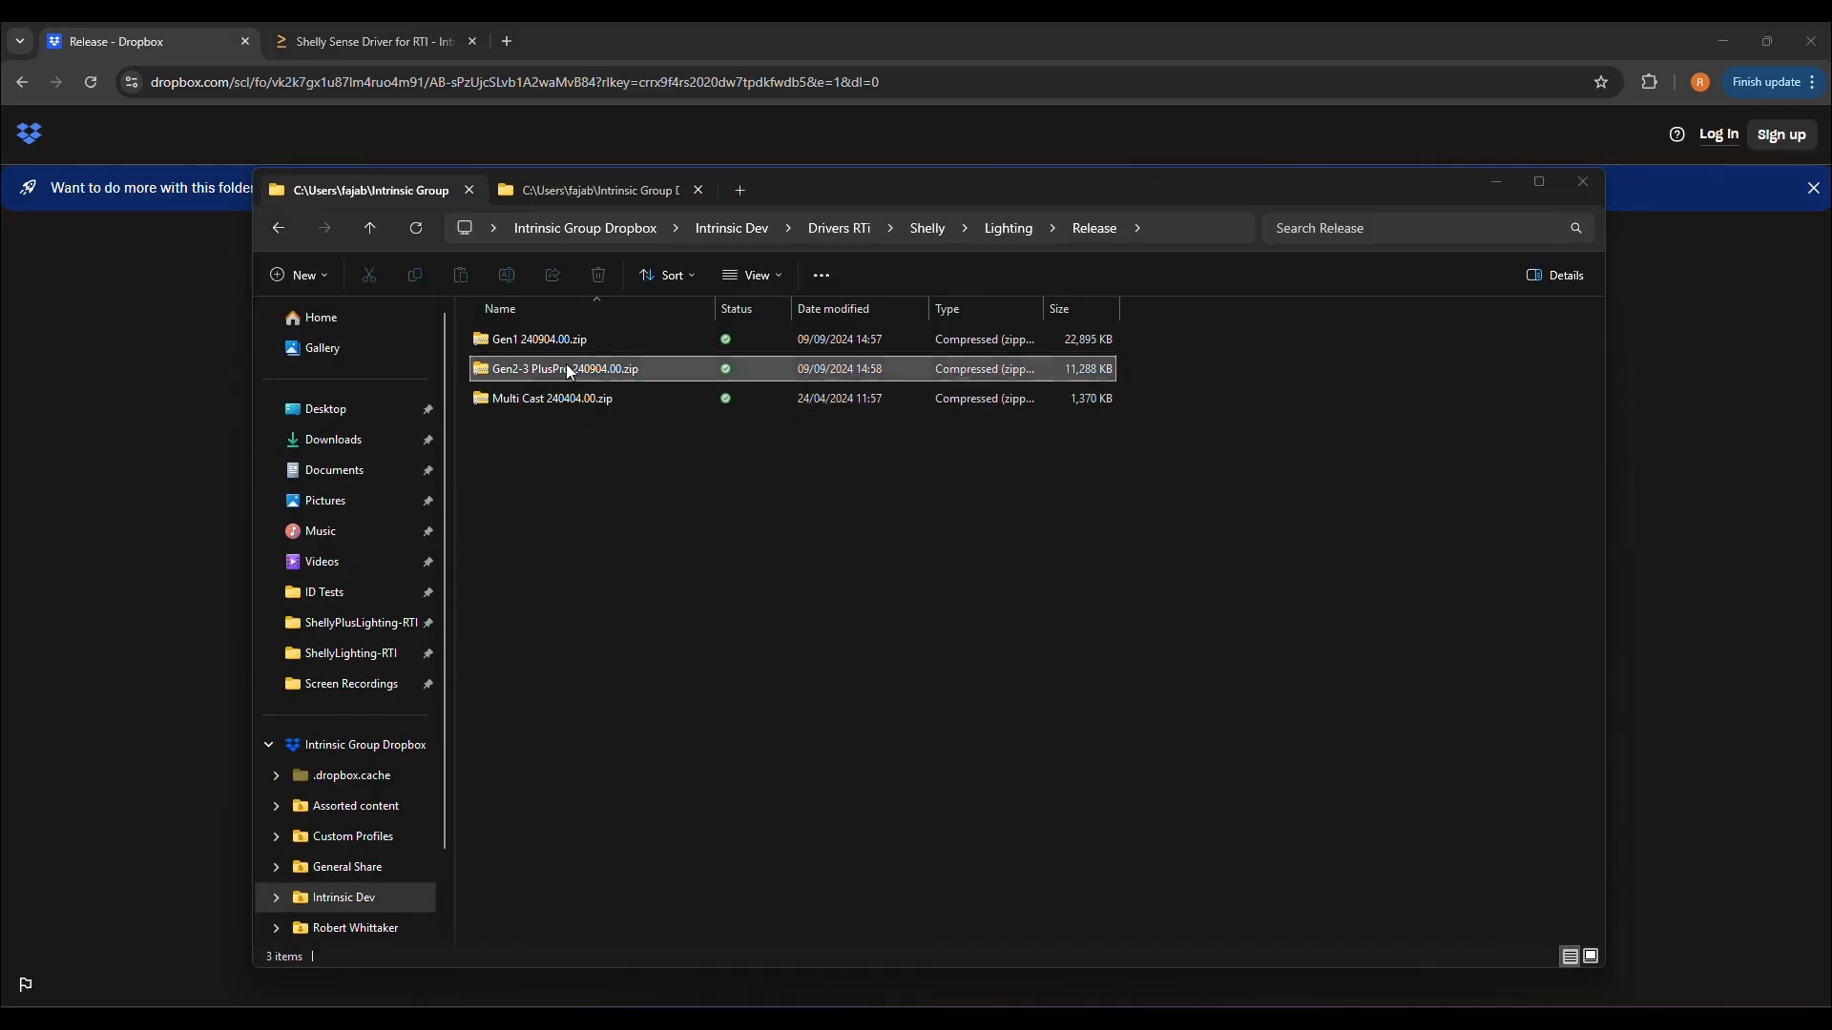
double_click(565, 366)
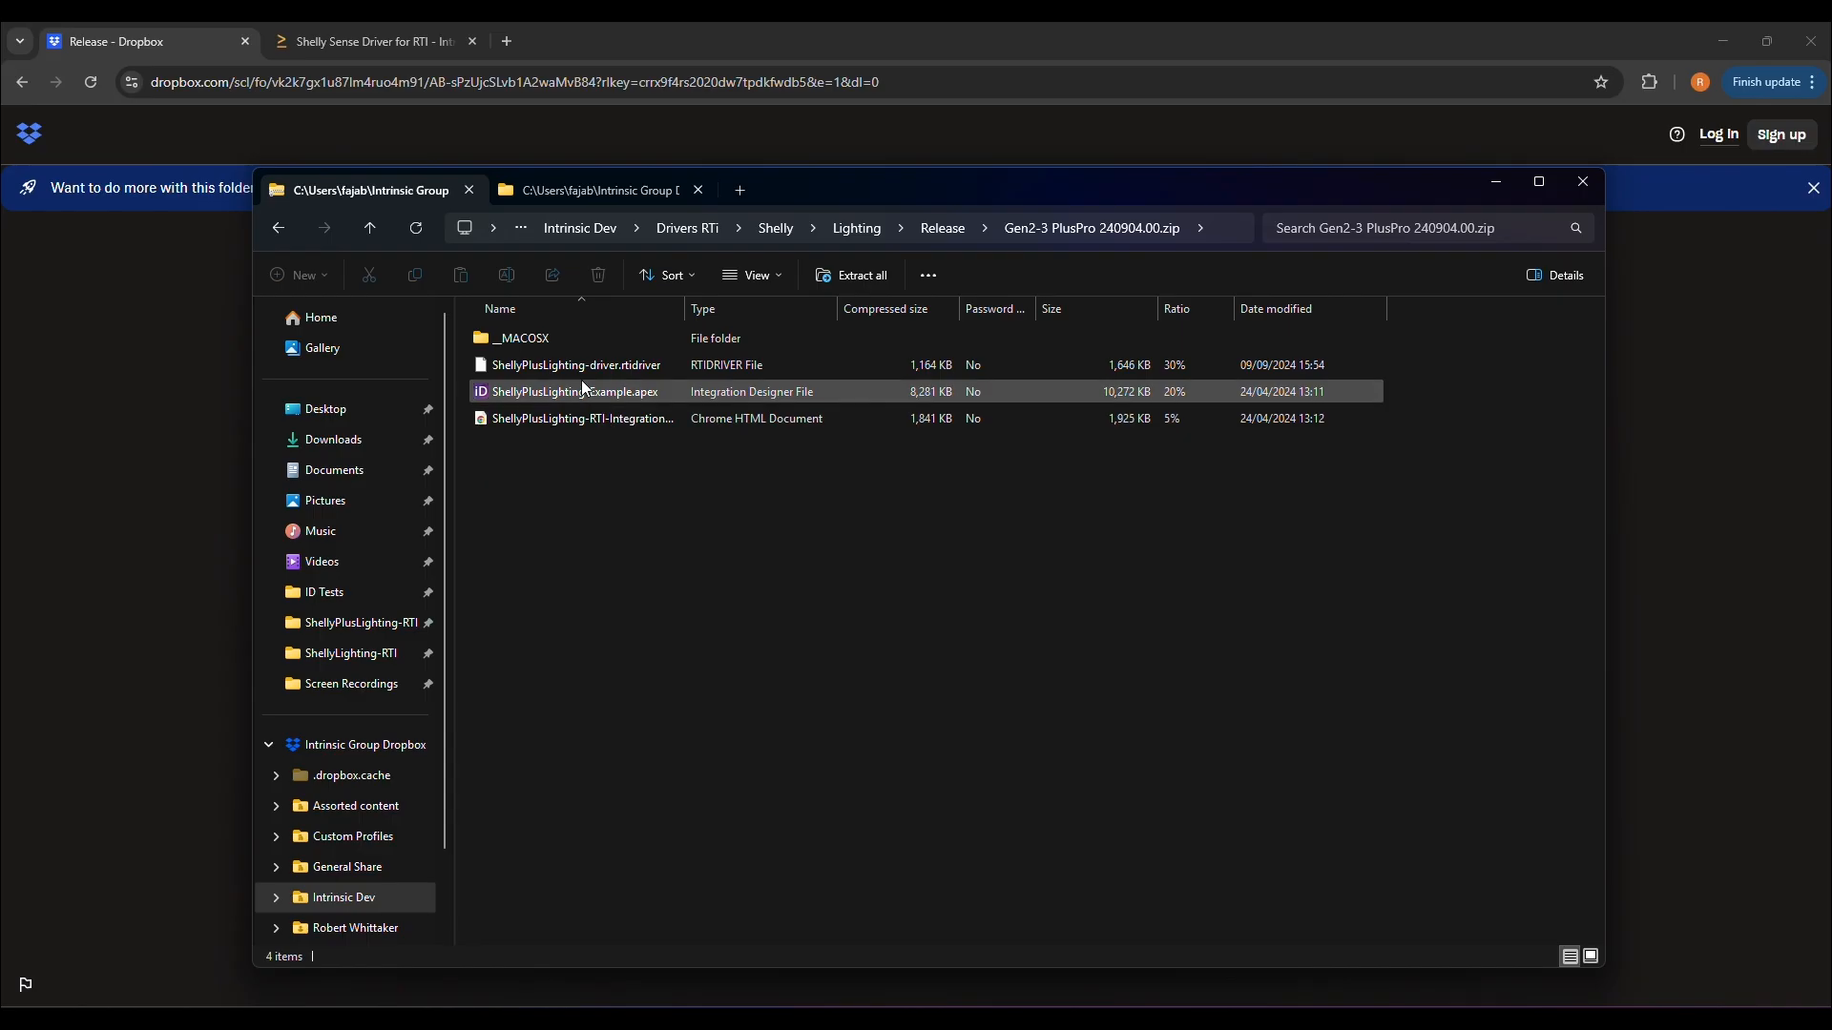
key(alt+Left)
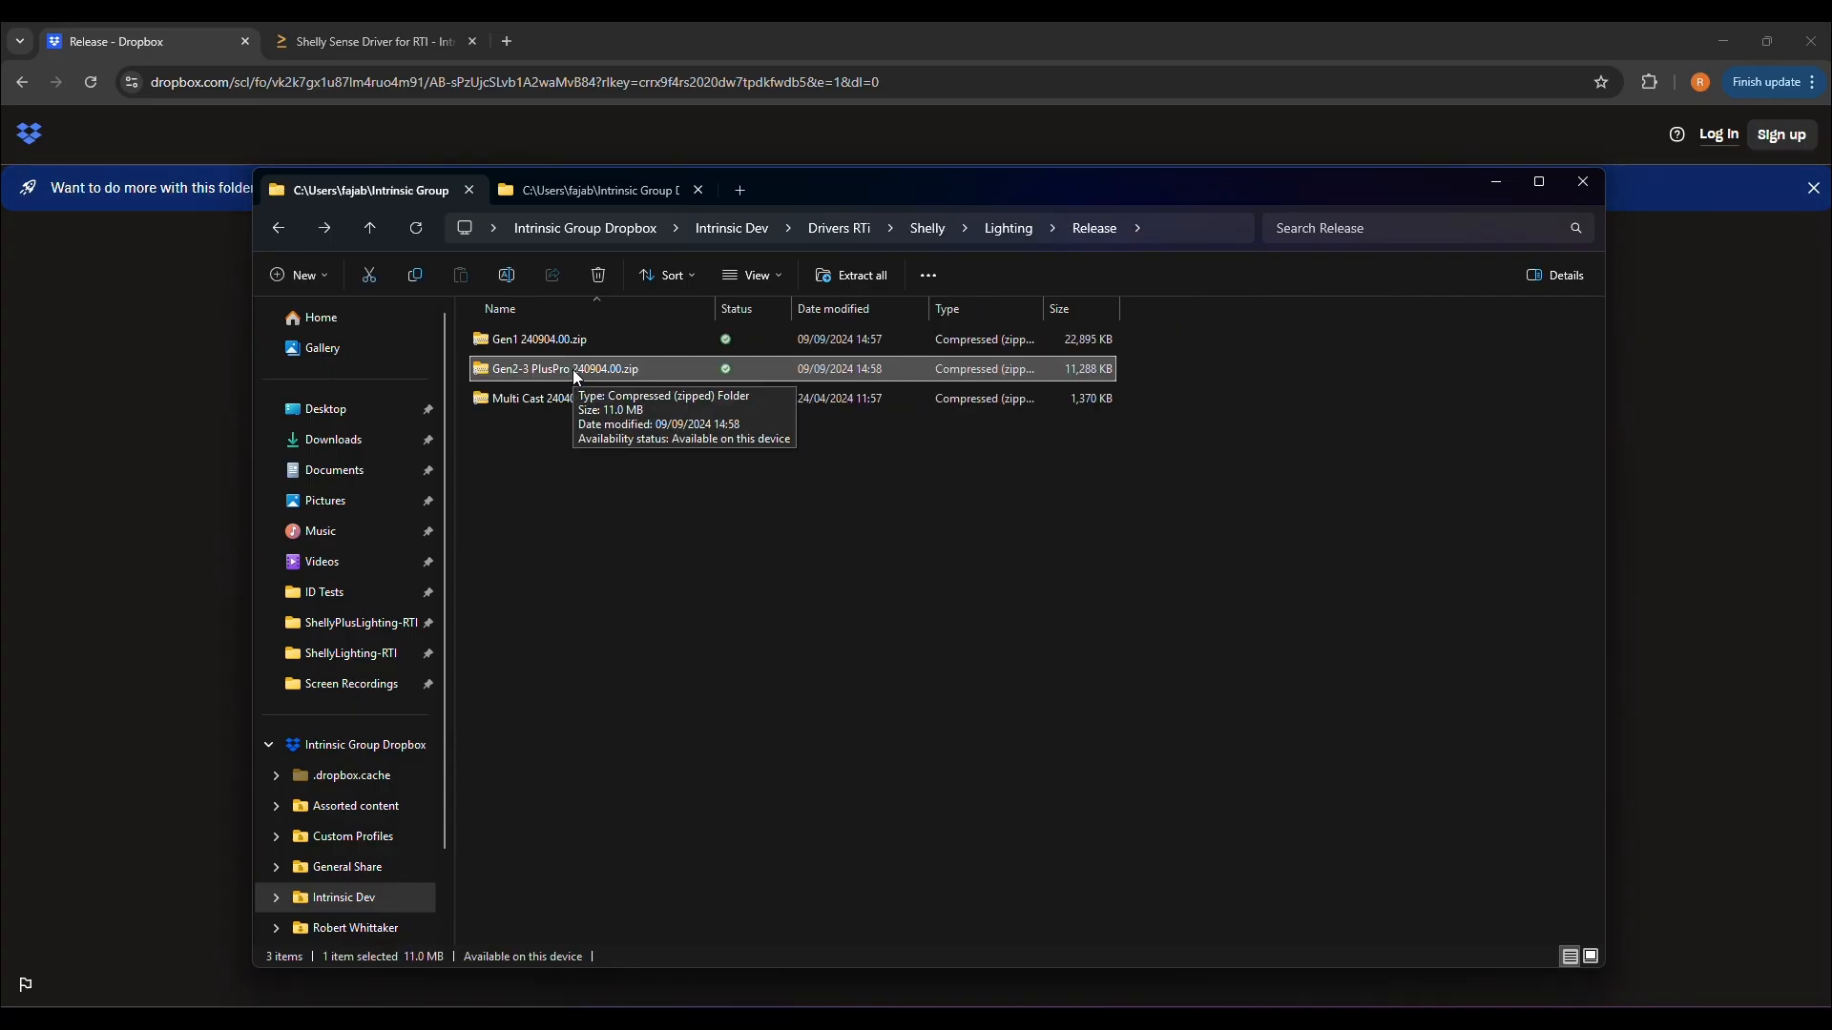
double_click(565, 342)
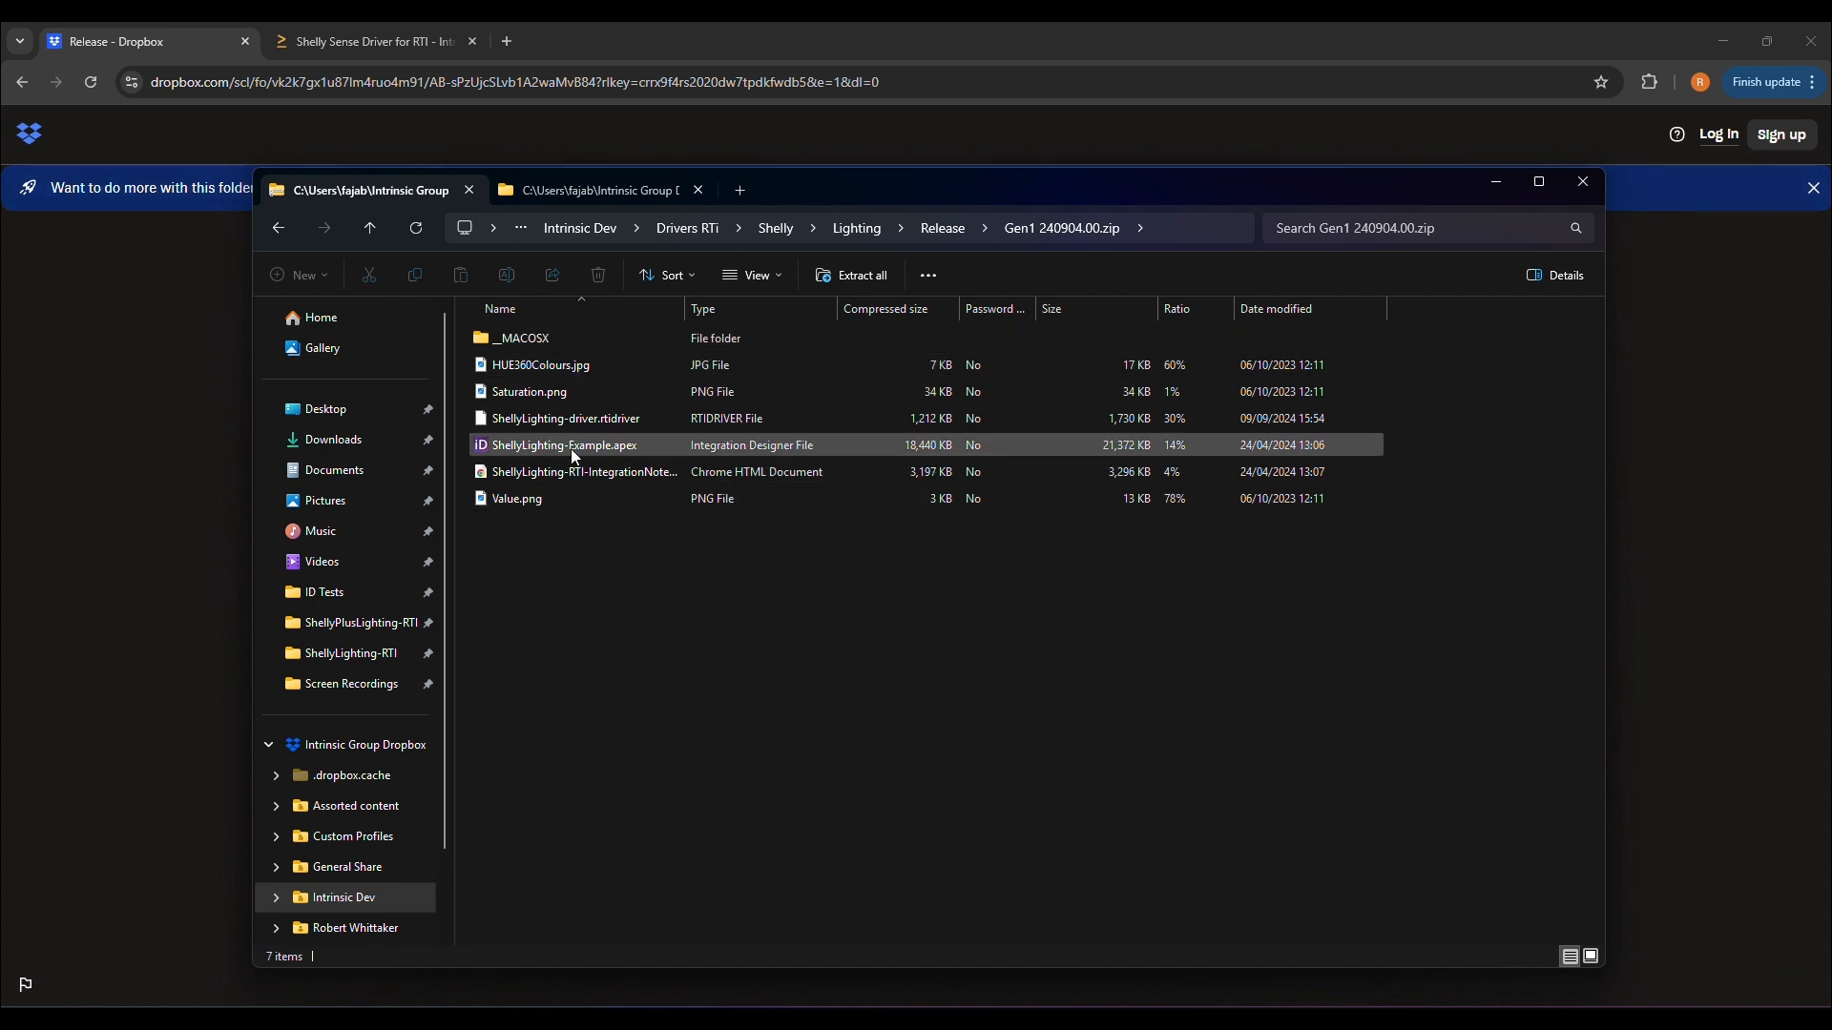
key(alt+Left)
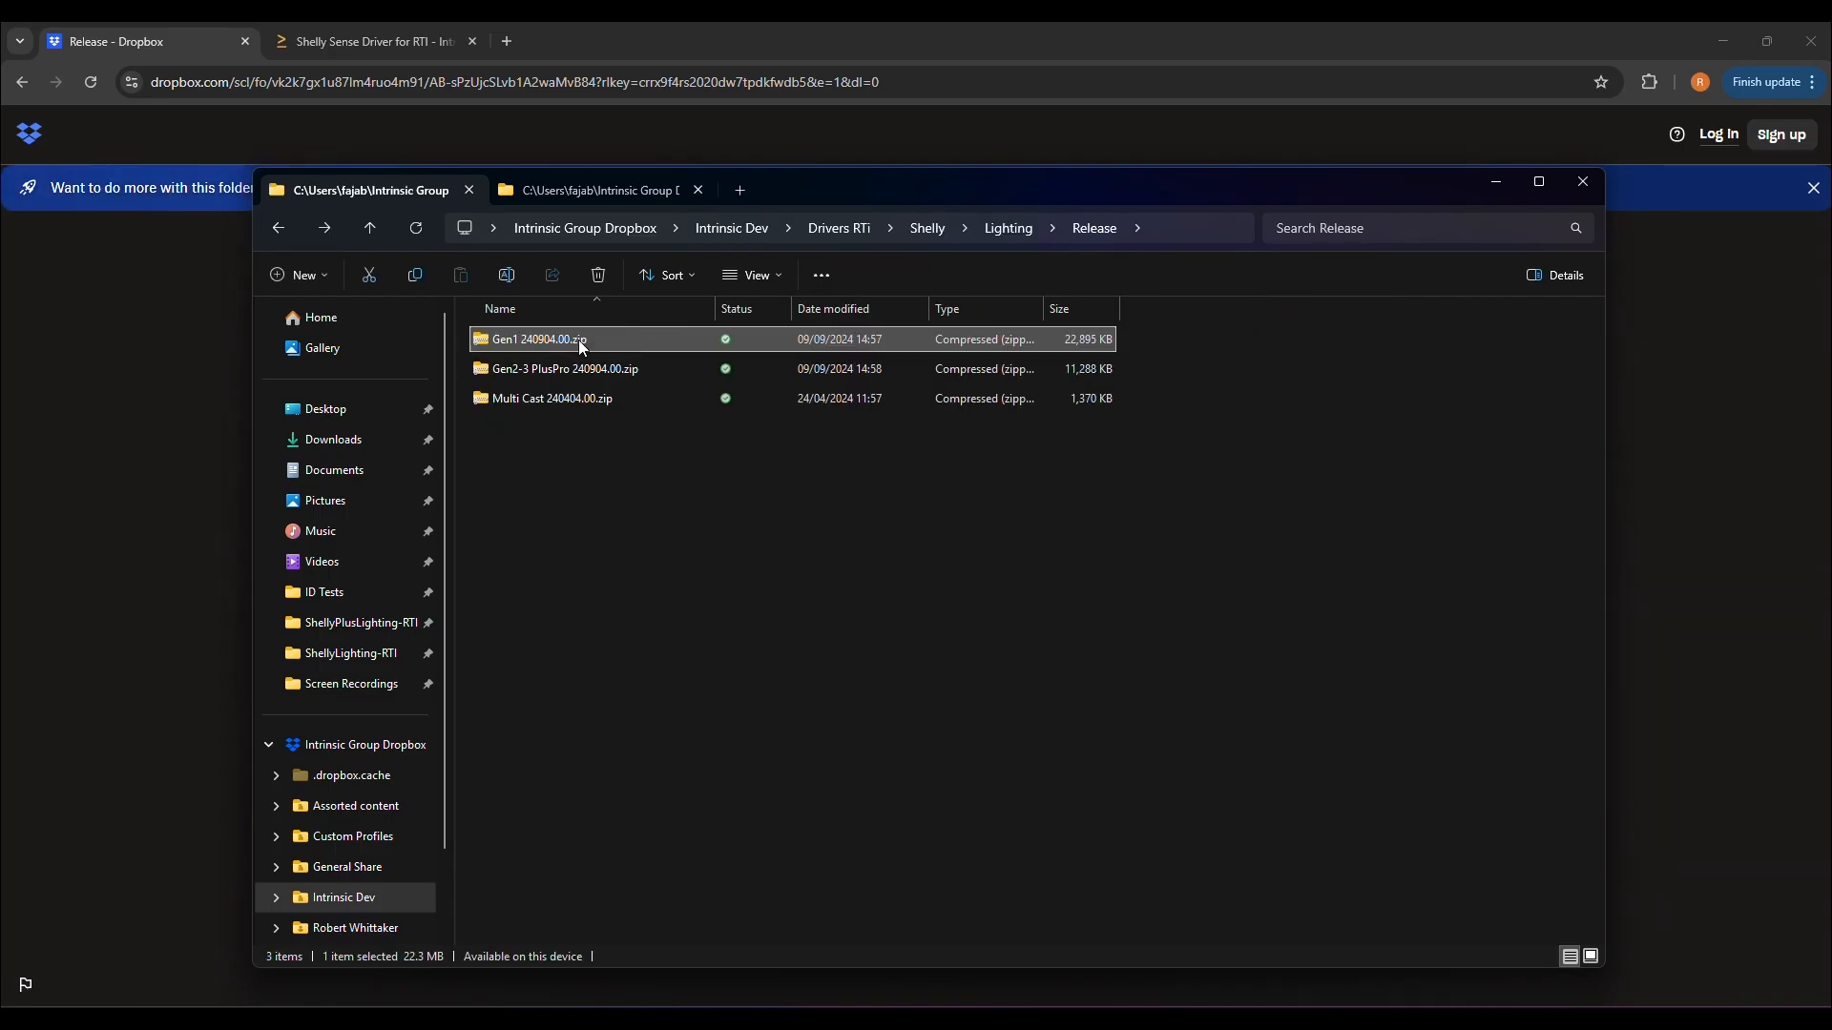
Examine the contents of Multi Cast 240404.00.zip in the Sense Release folder, then return to that folder.
click(576, 190)
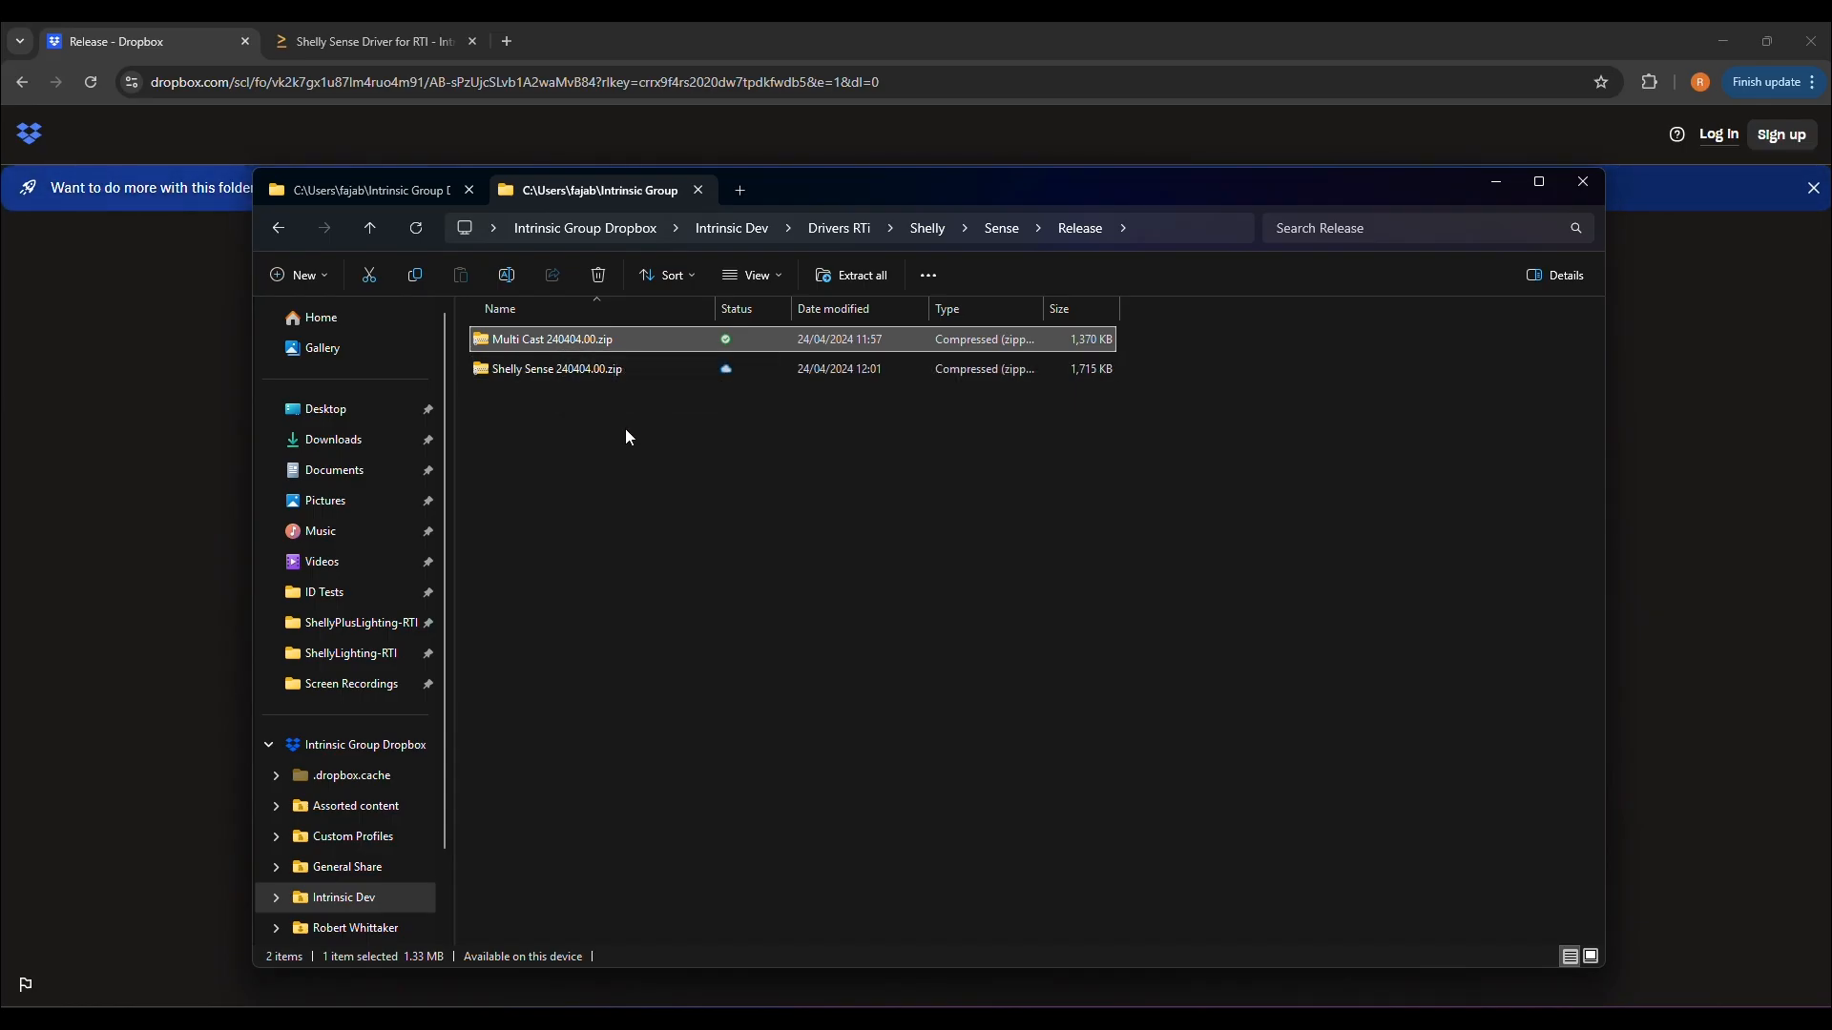
double_click(584, 344)
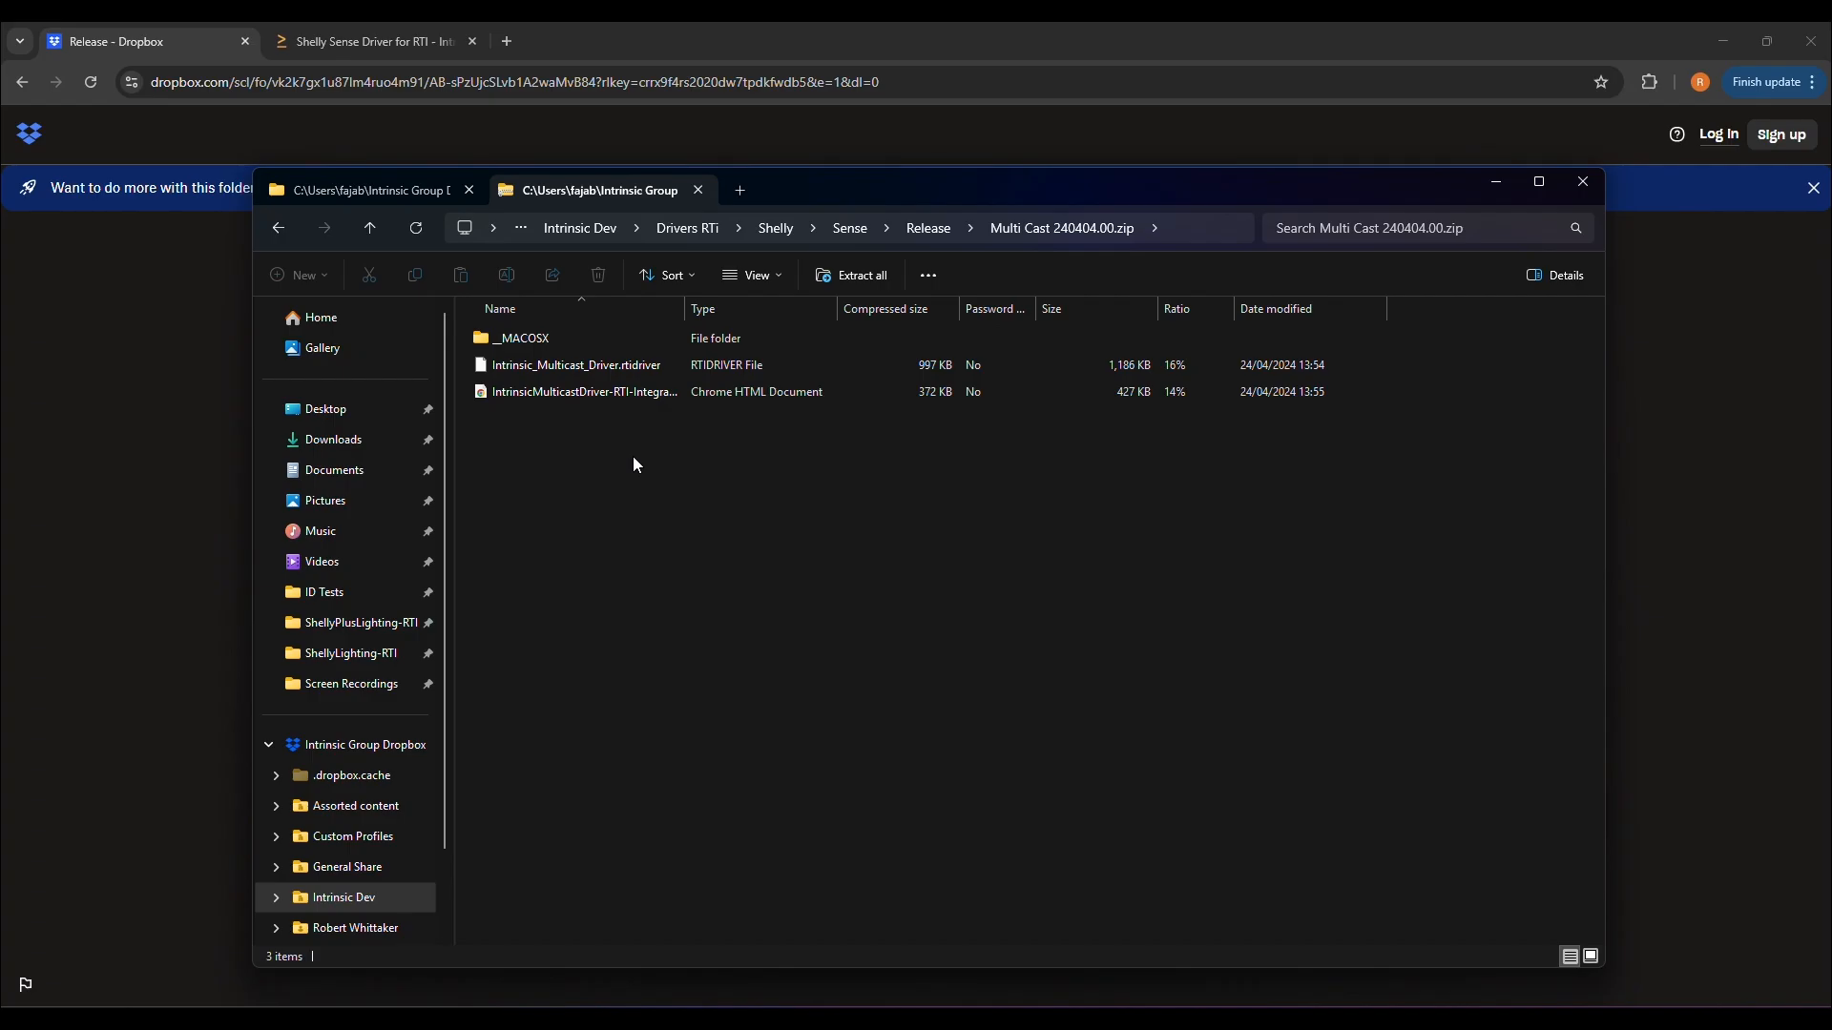
click(370, 228)
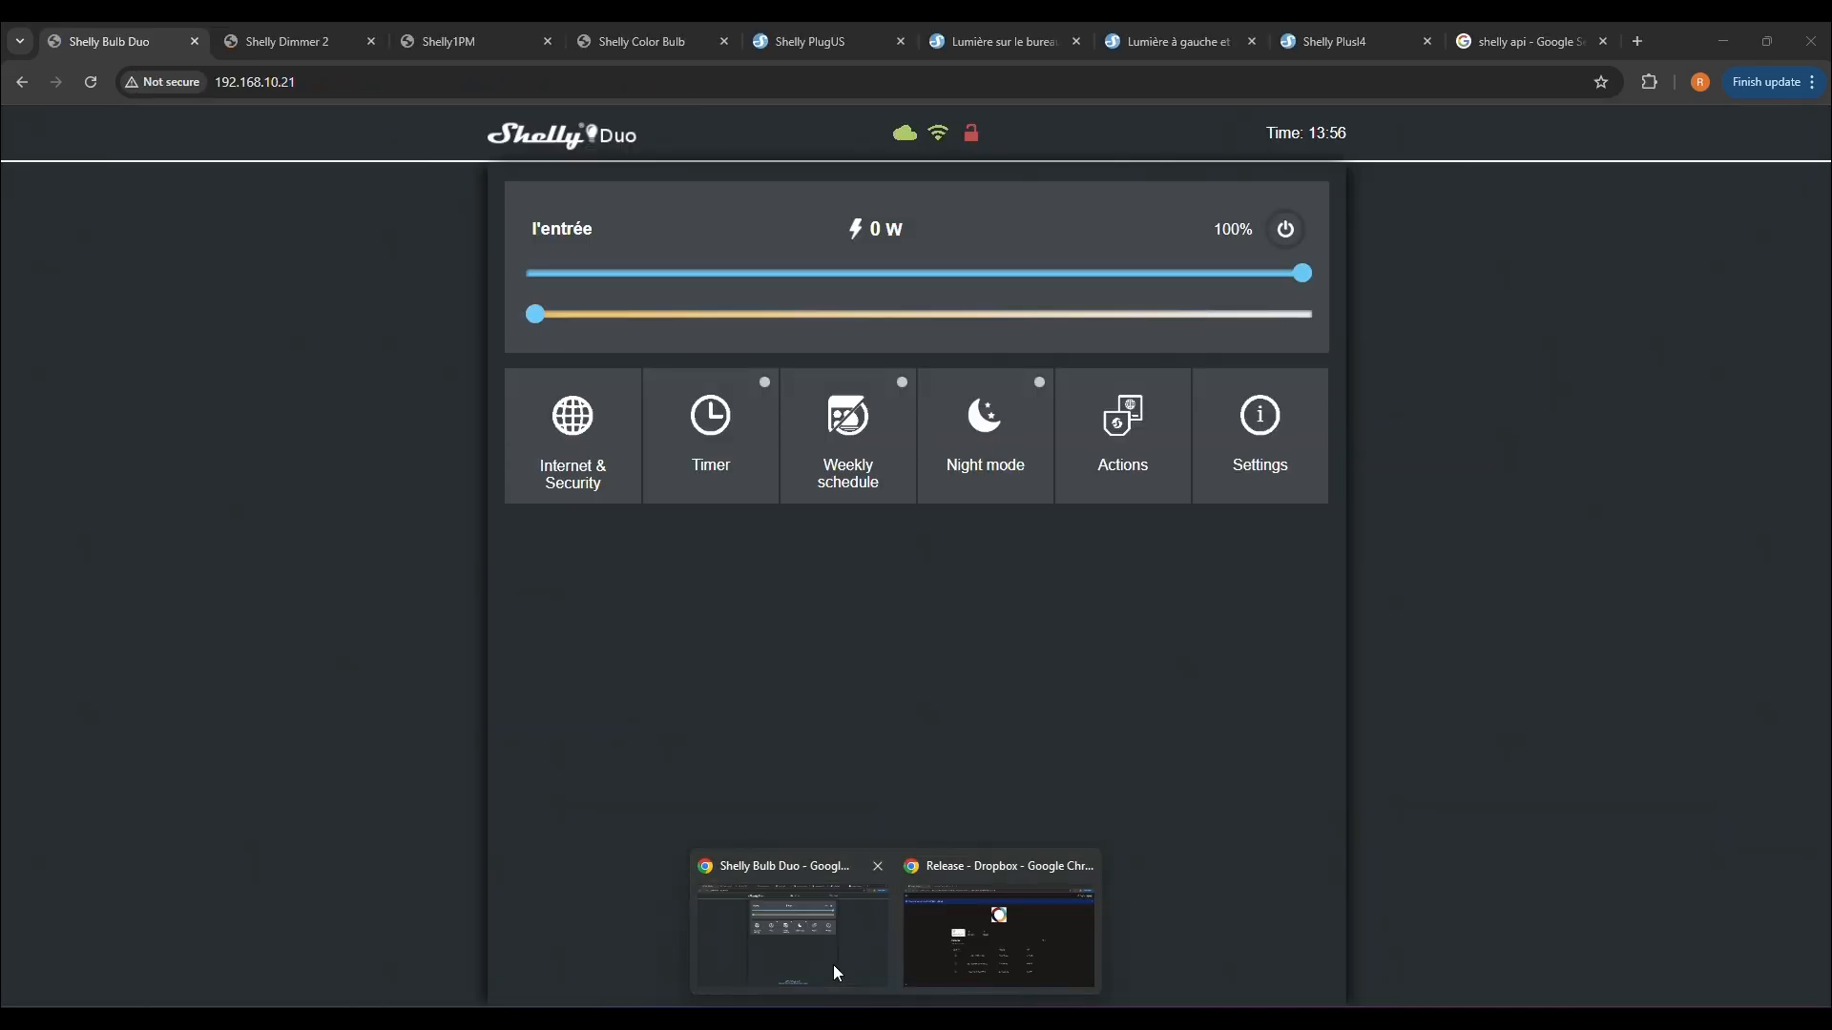
Switch to the browser window with the device pages and view the Shelly Bulb Duo, Dimmer 2, 1PM and Color Bulb interfaces.
click(833, 965)
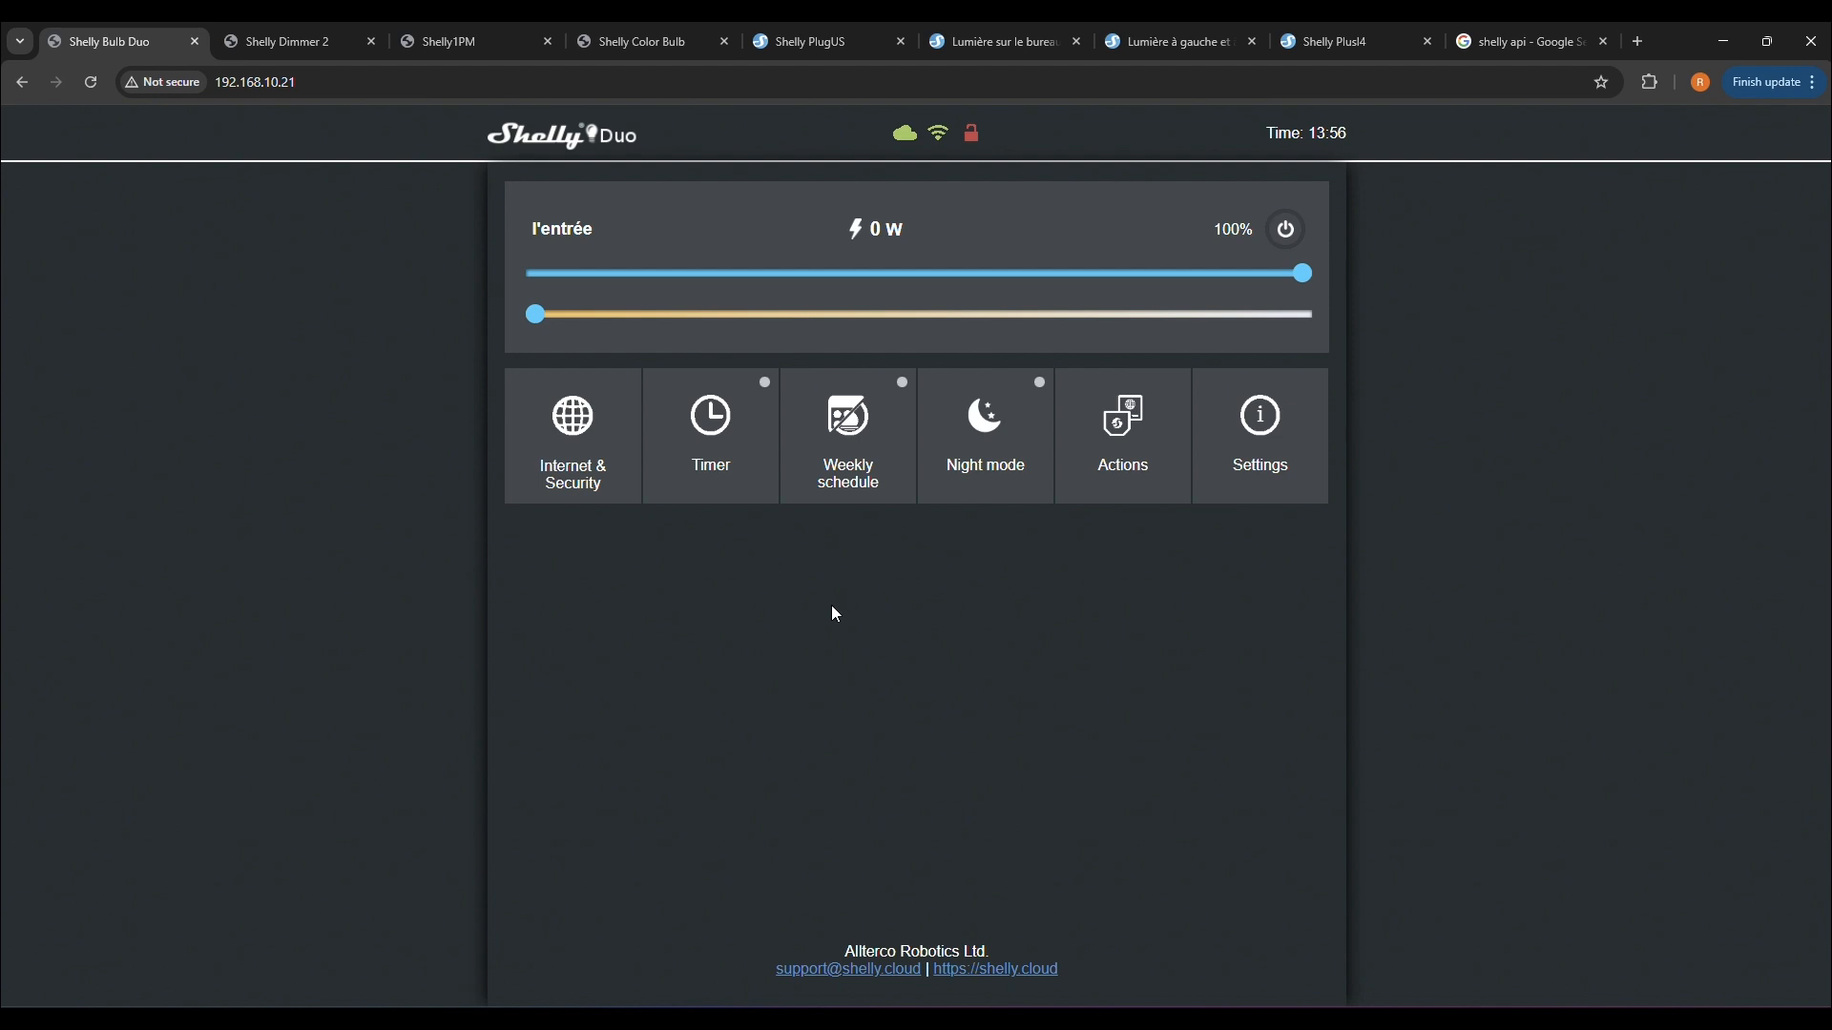
click(278, 37)
click(502, 38)
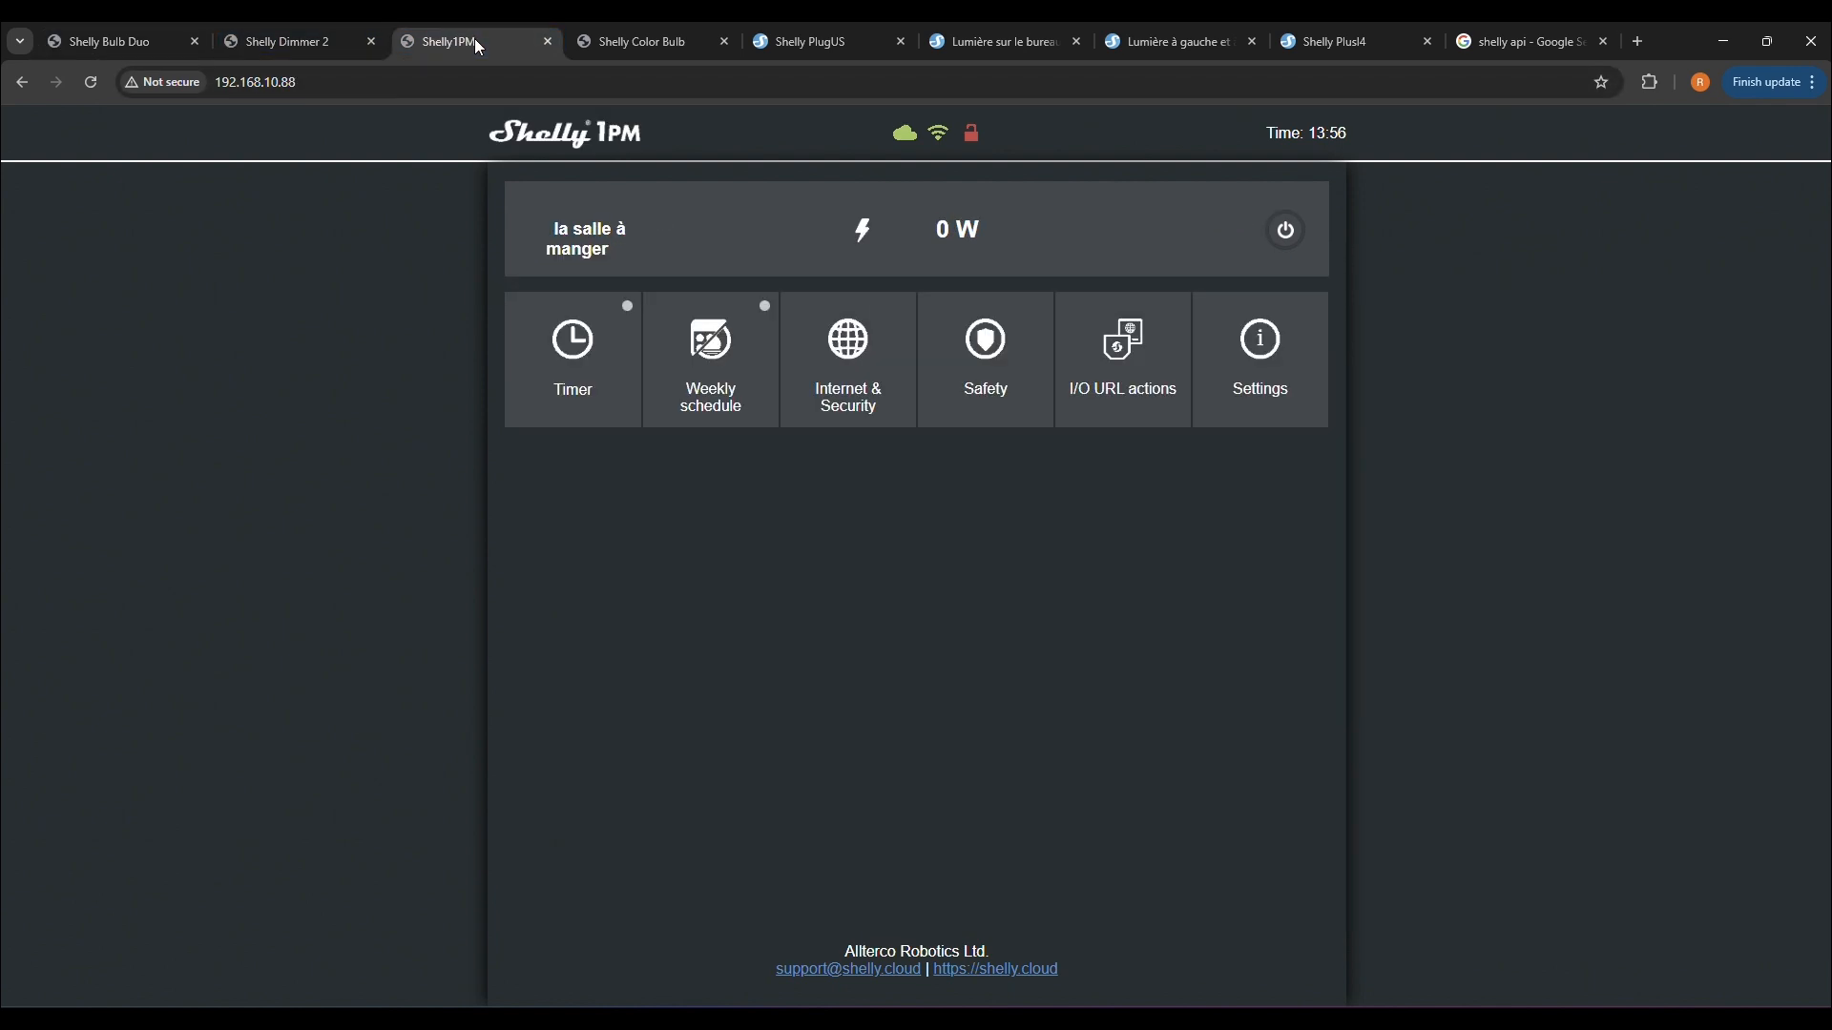
click(631, 31)
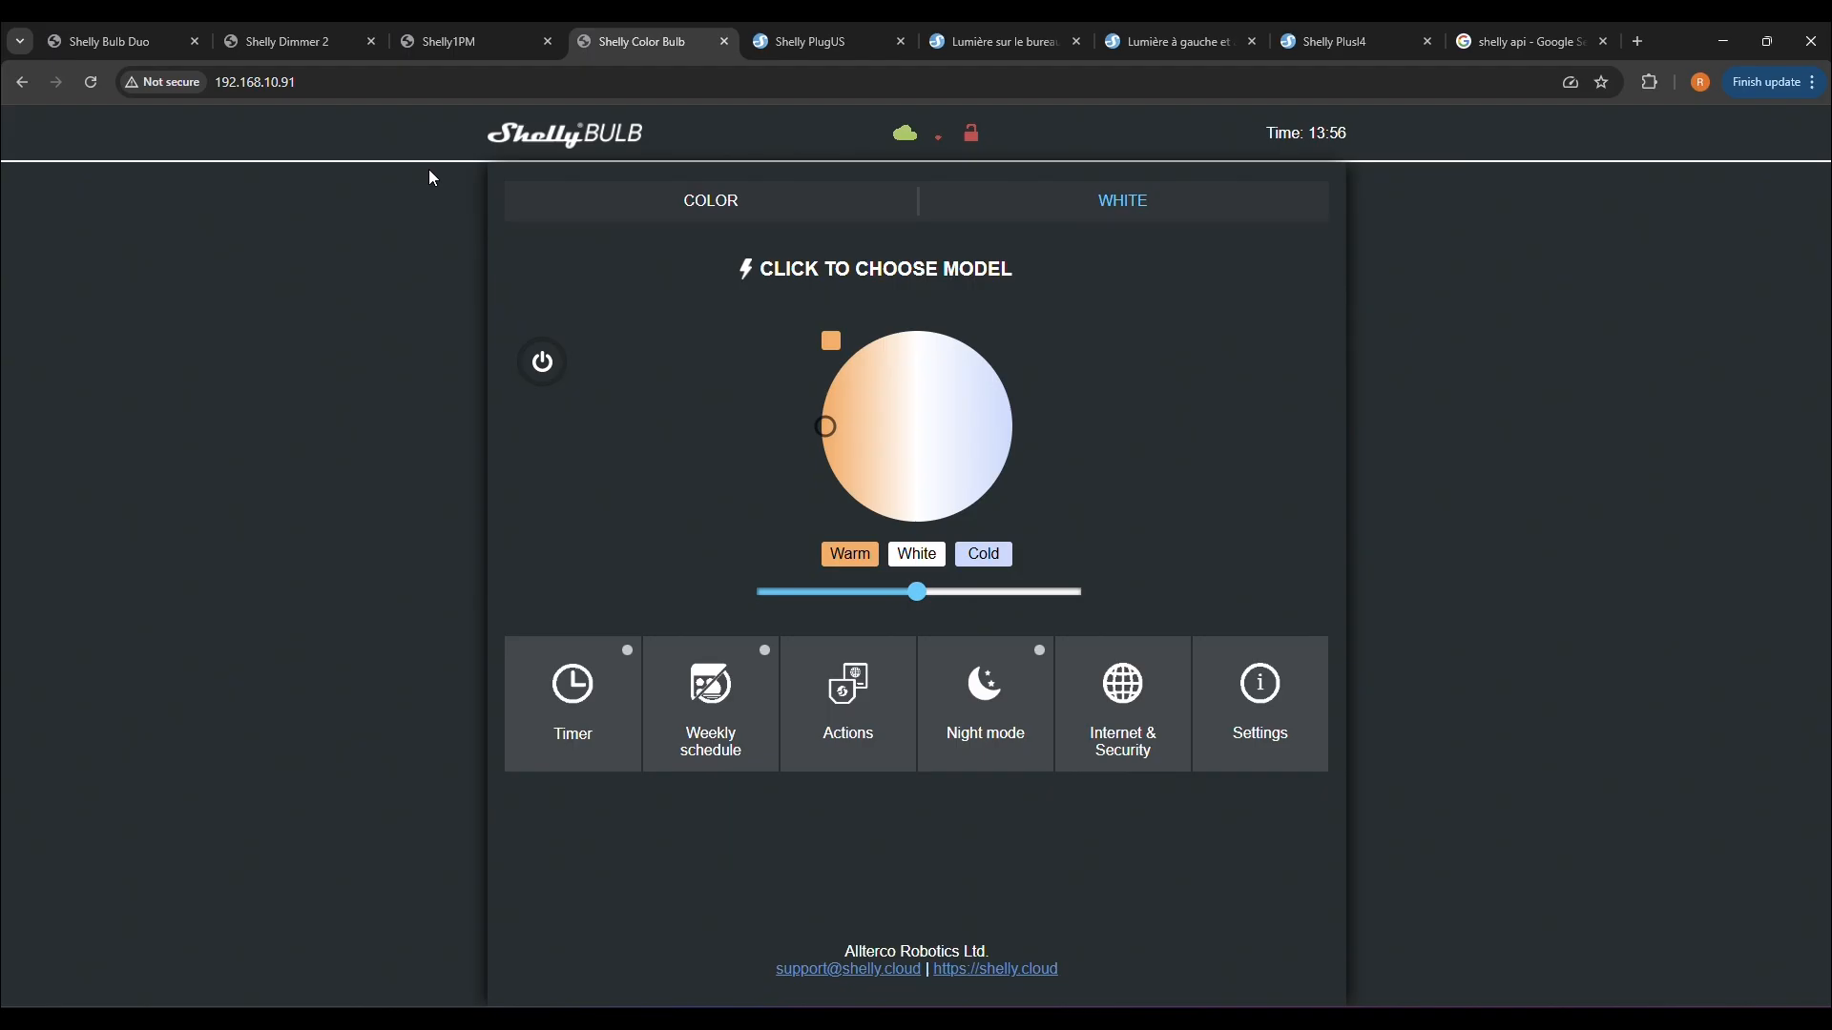
View the web interfaces of the Shelly PlugUS, Pro1PM, Pro2 and PlusI4 devices, checking the model names in their footers.
click(772, 46)
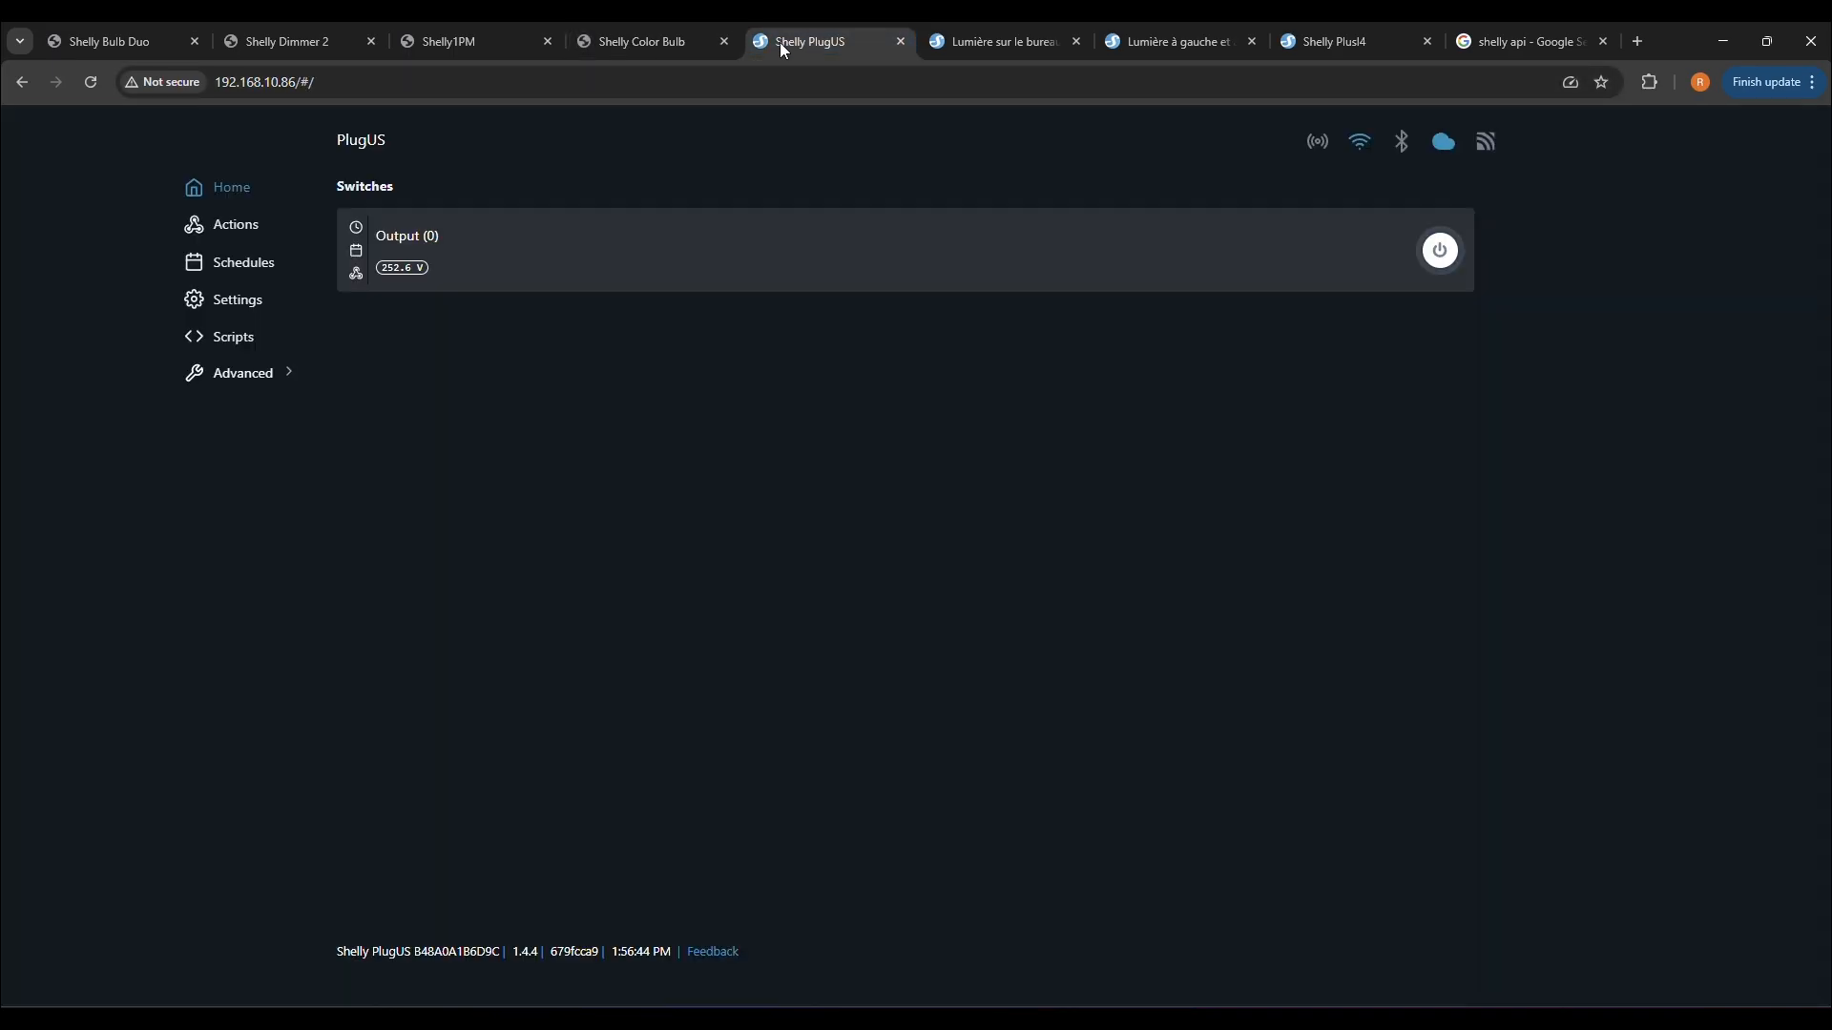
click(1049, 41)
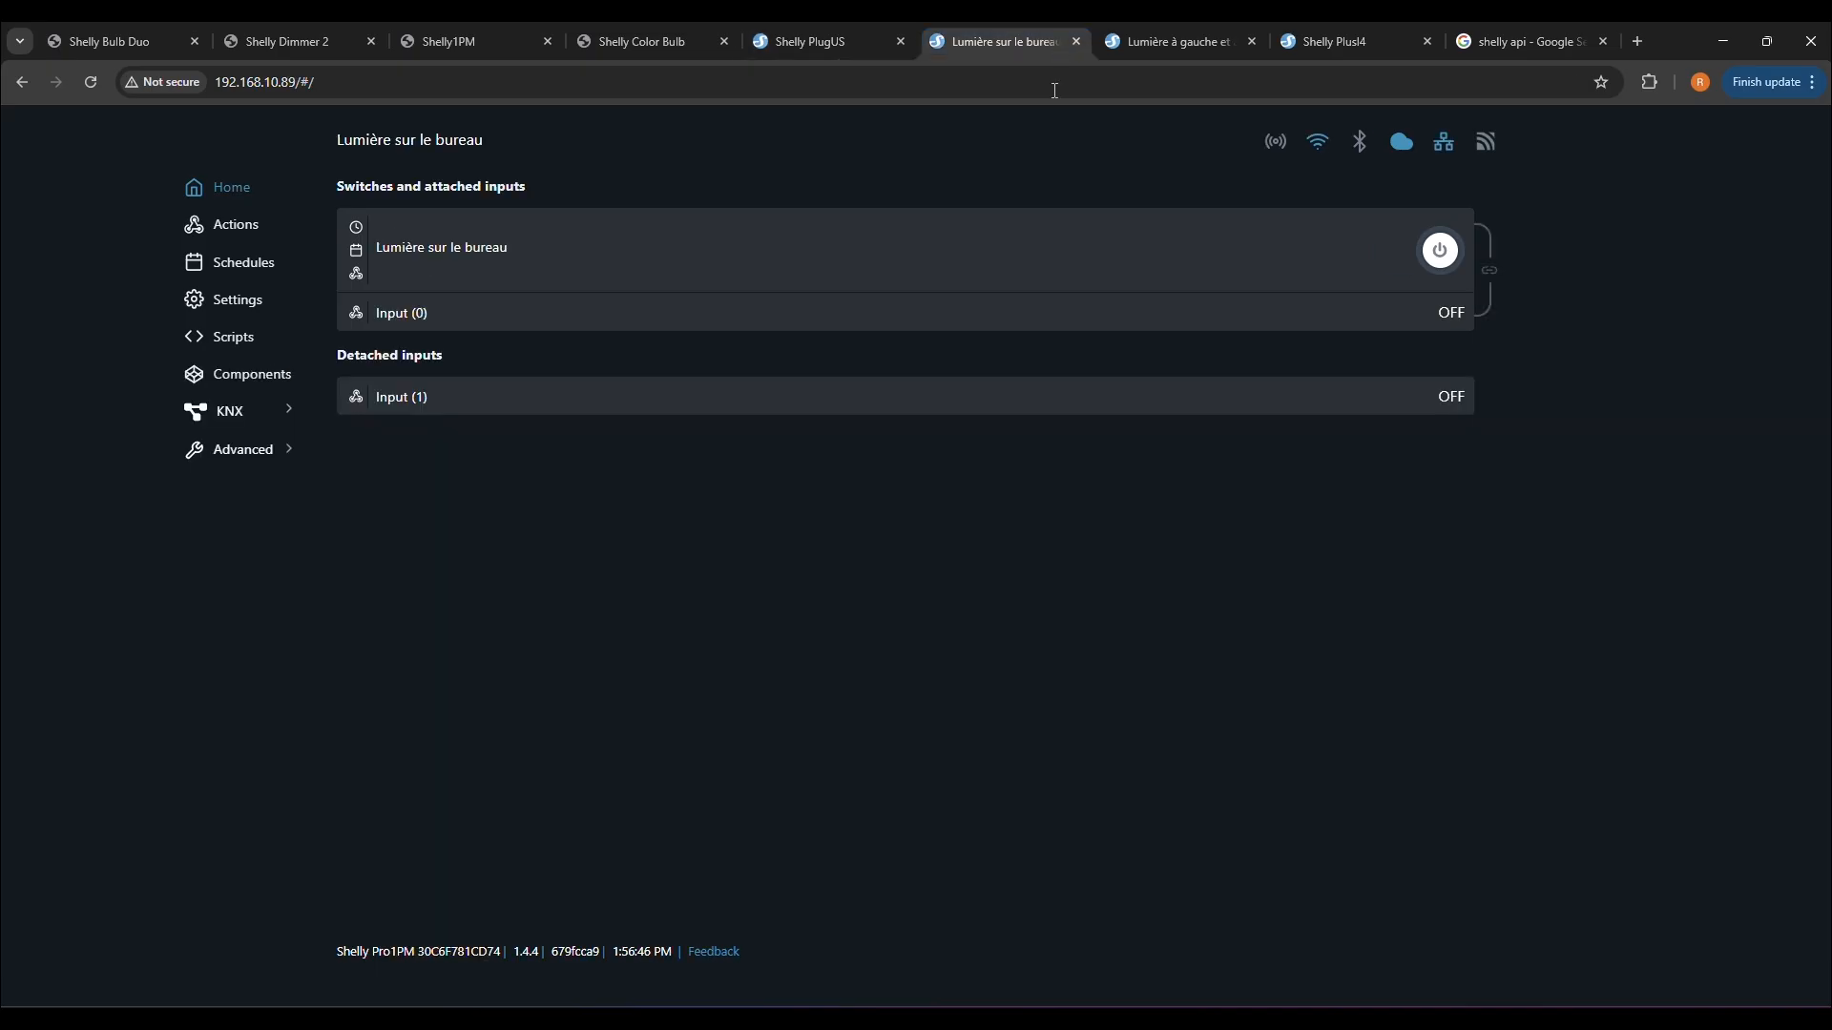
click(1162, 49)
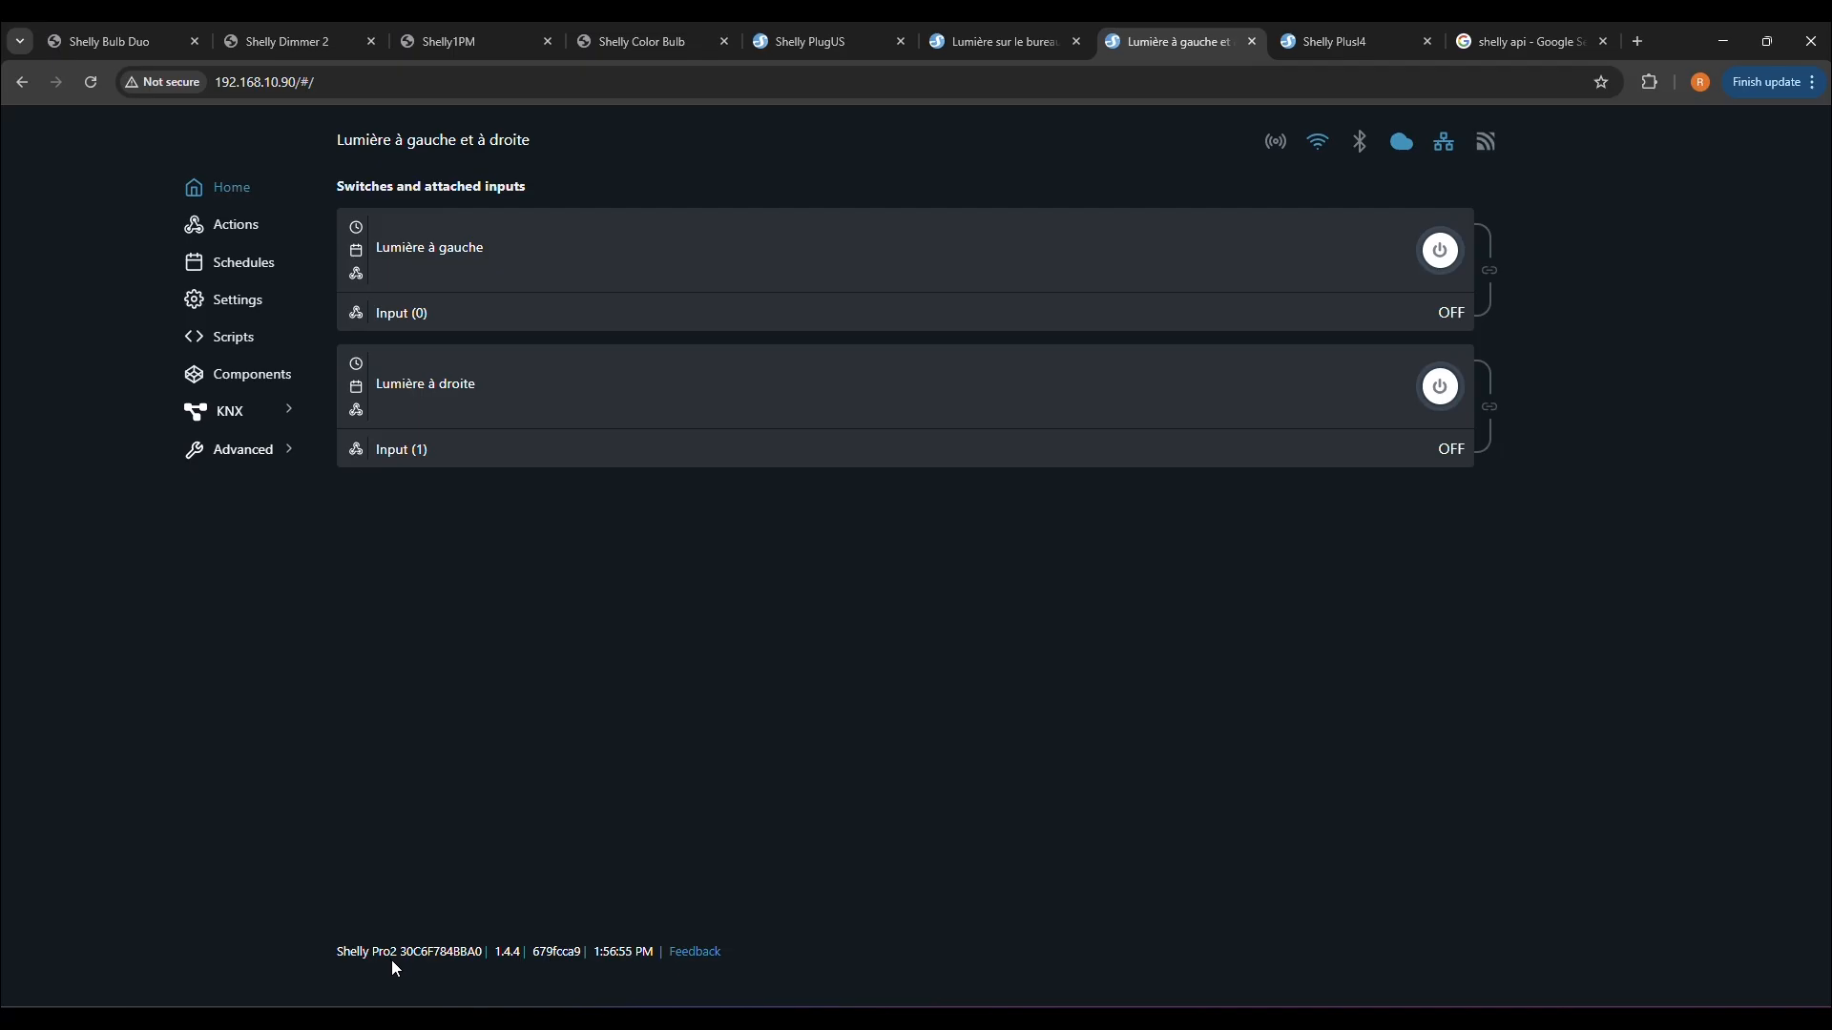
click(1350, 41)
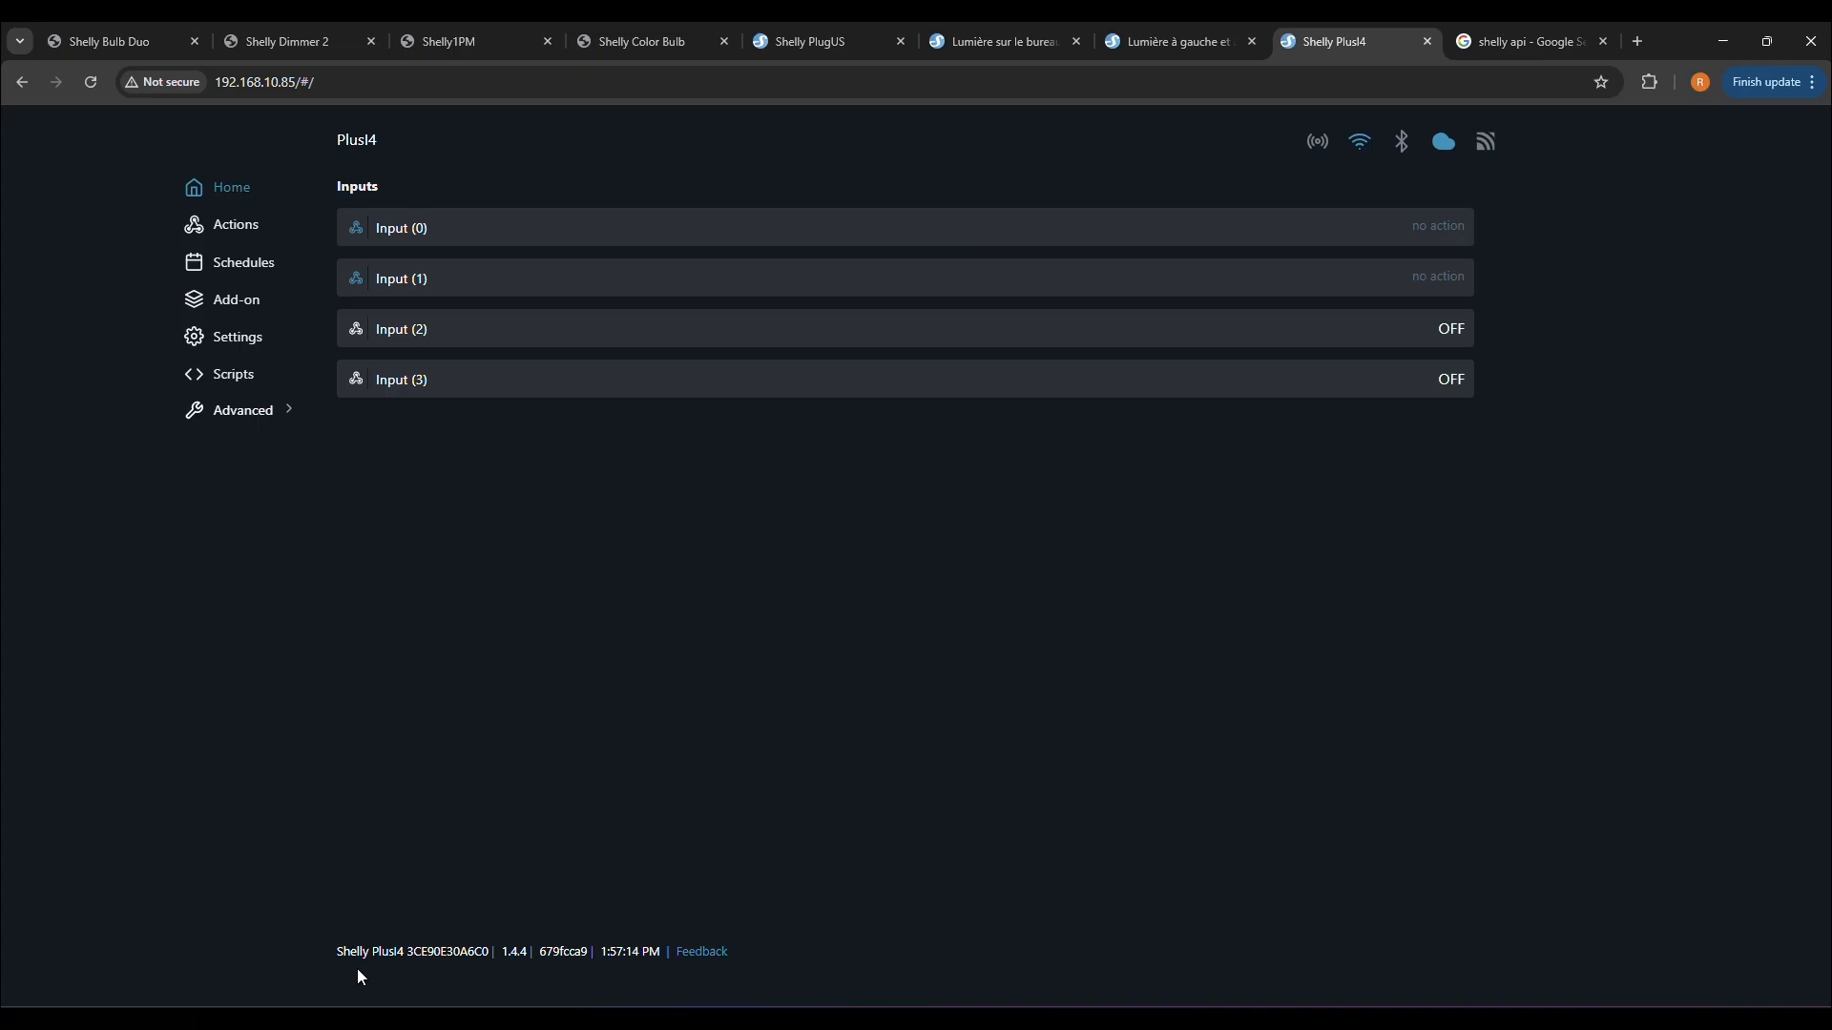
Open the Shelly API documentation from the search results and examine the device list in the Gen 1 Device API.
click(1485, 40)
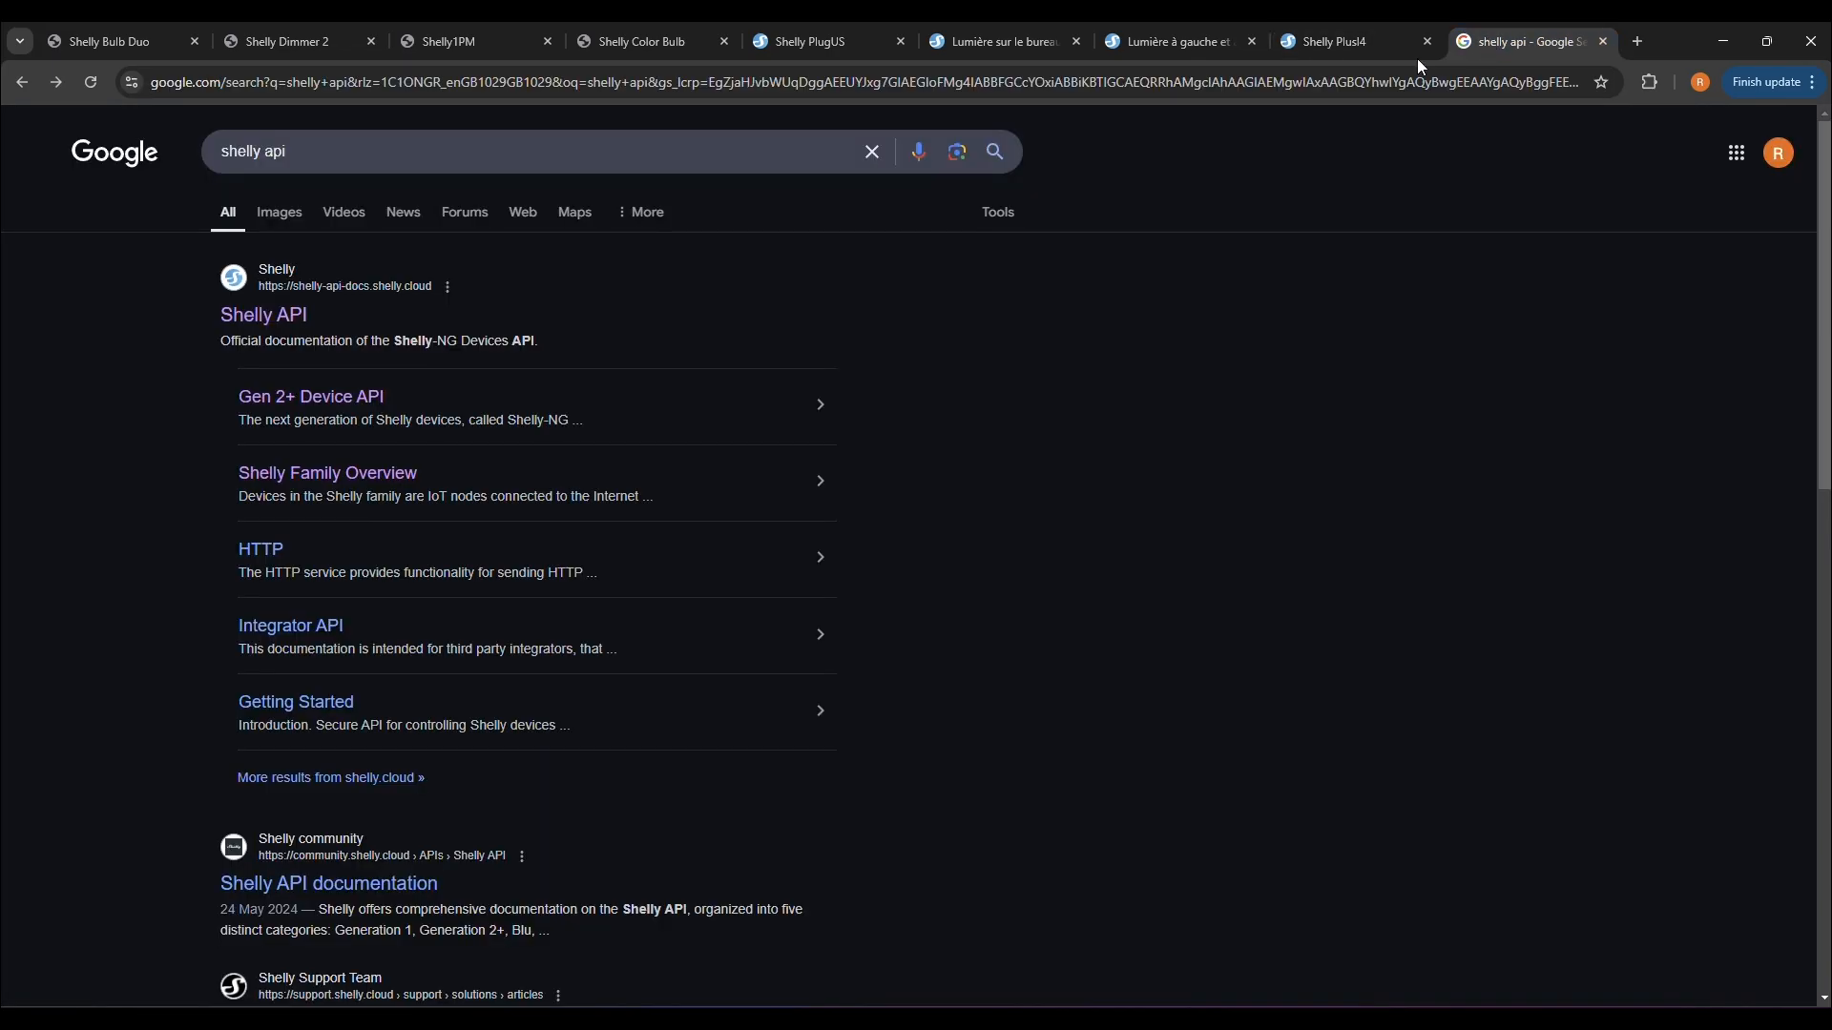
click(276, 315)
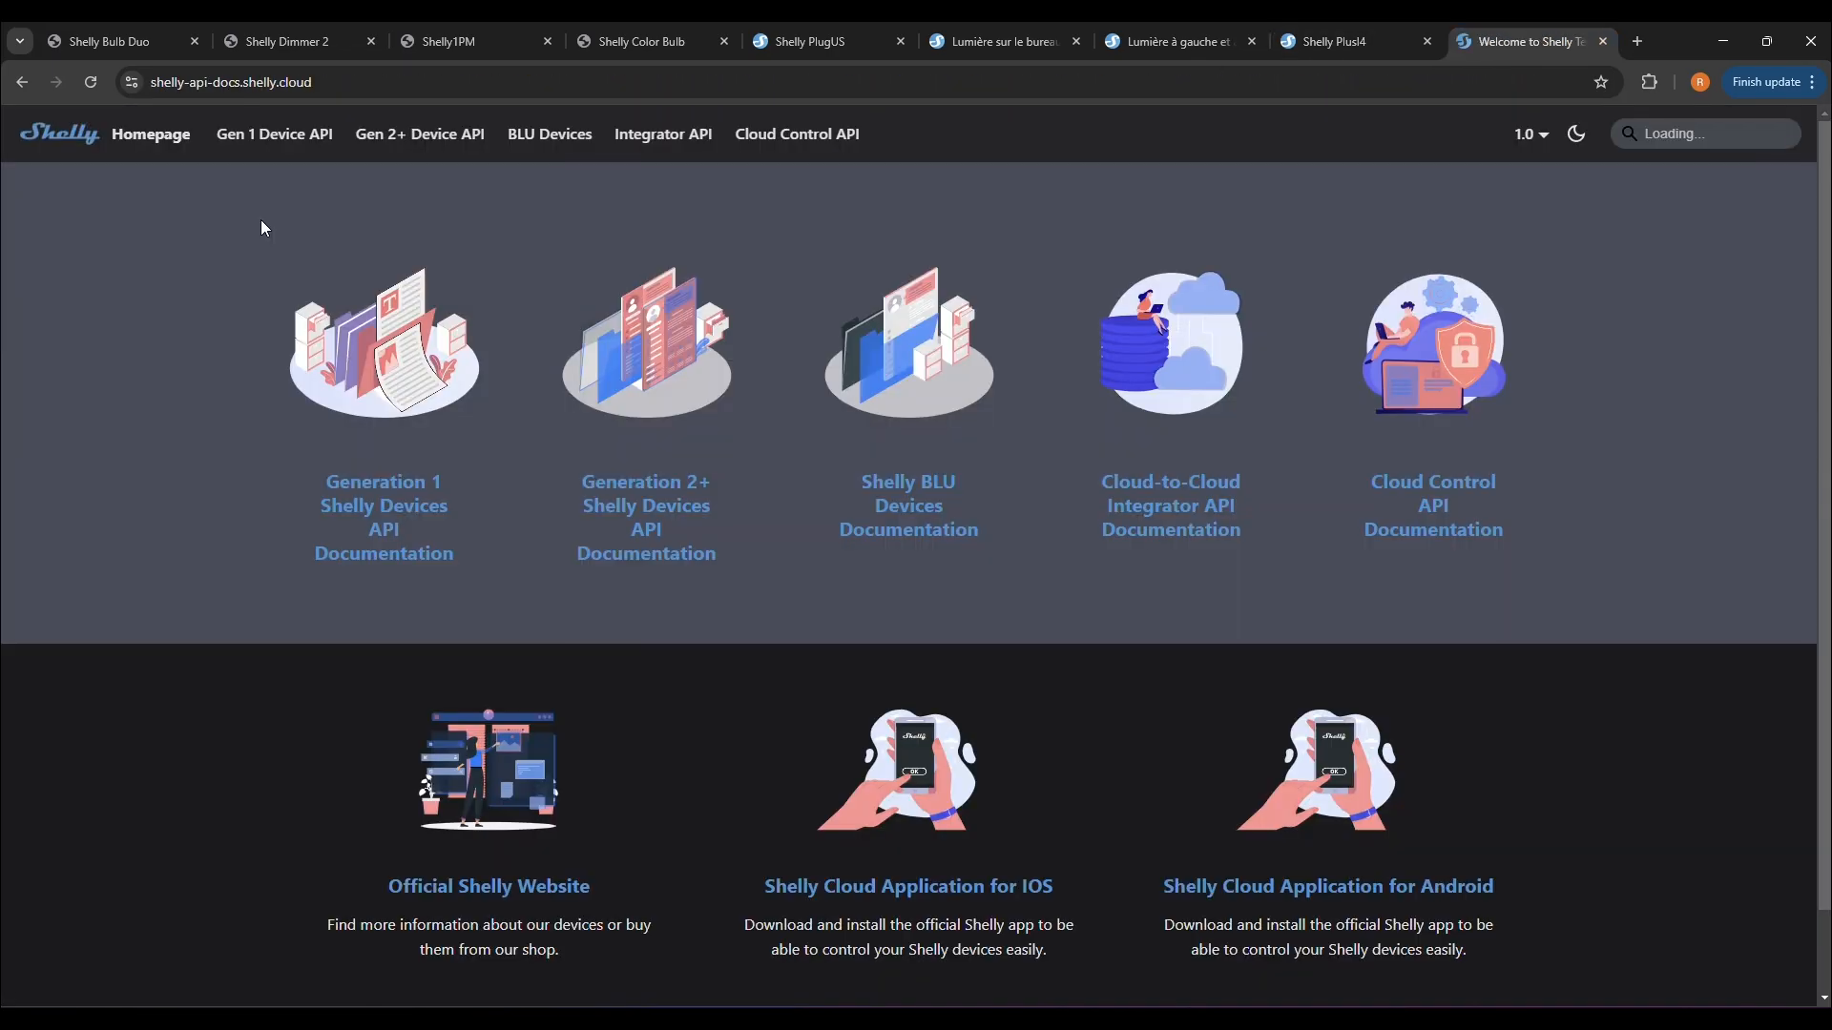
click(269, 132)
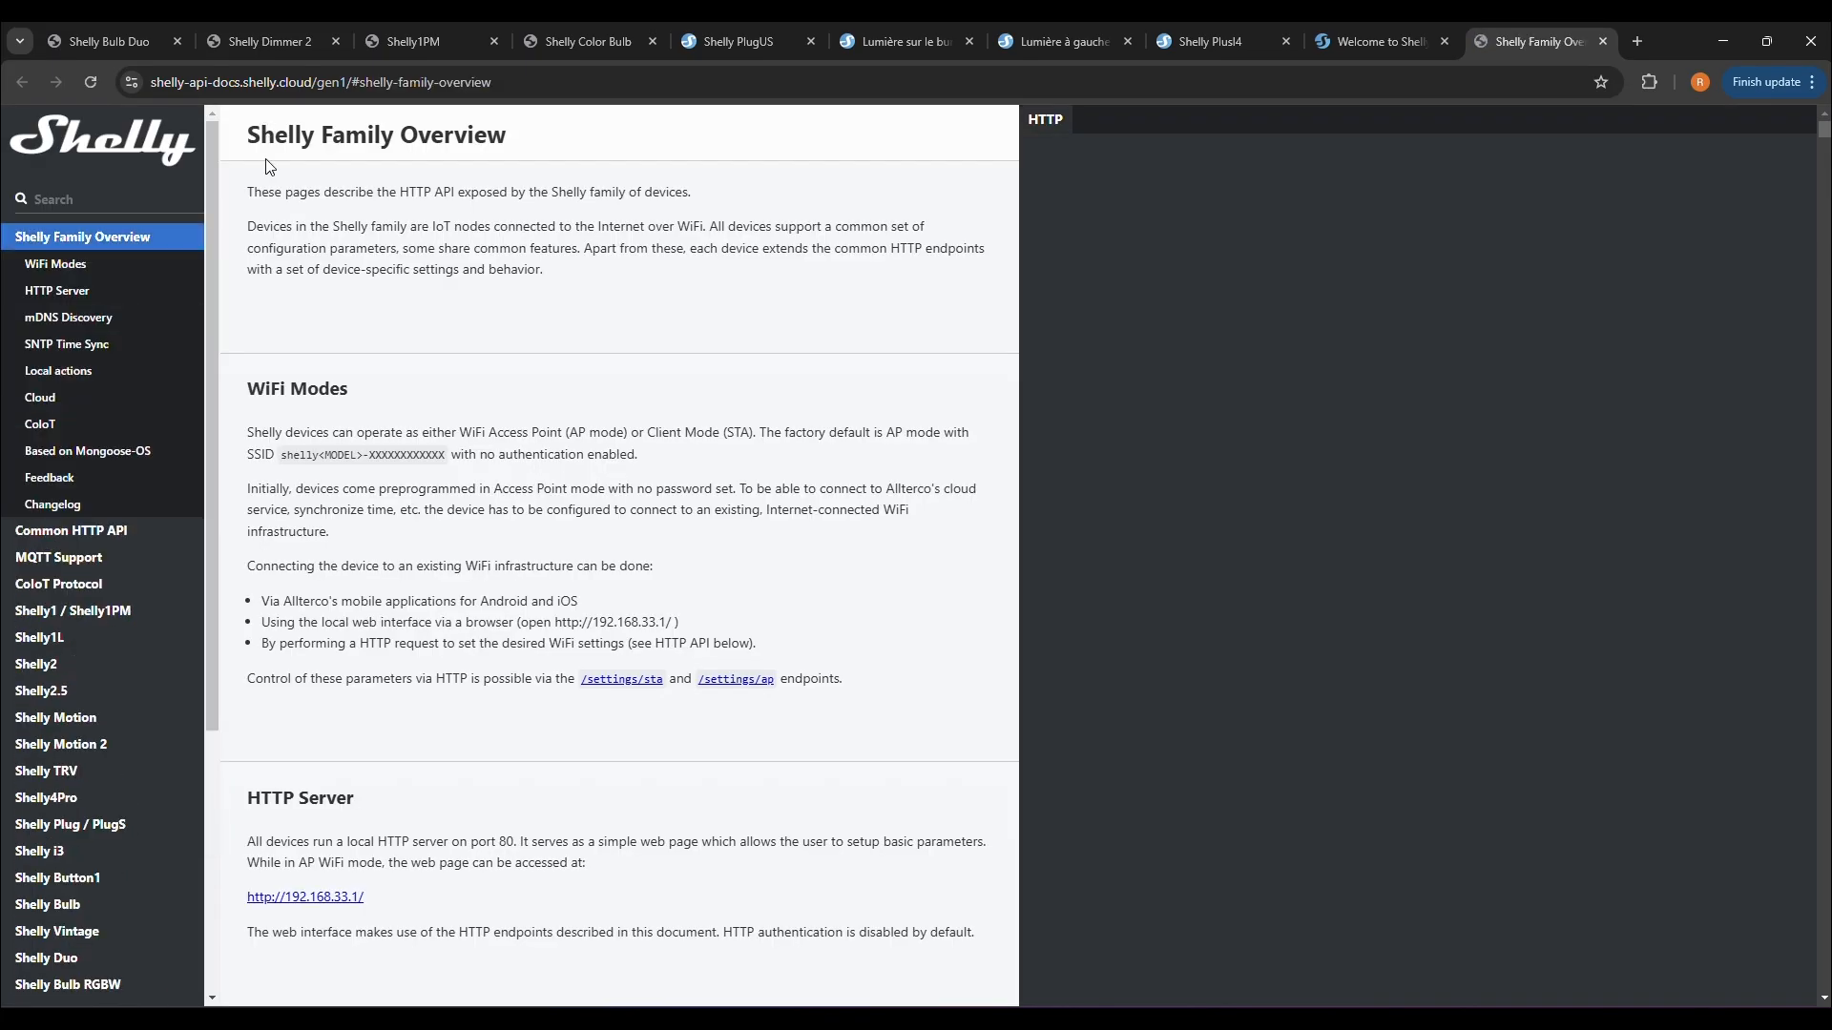
scroll(115, 625, down, 4)
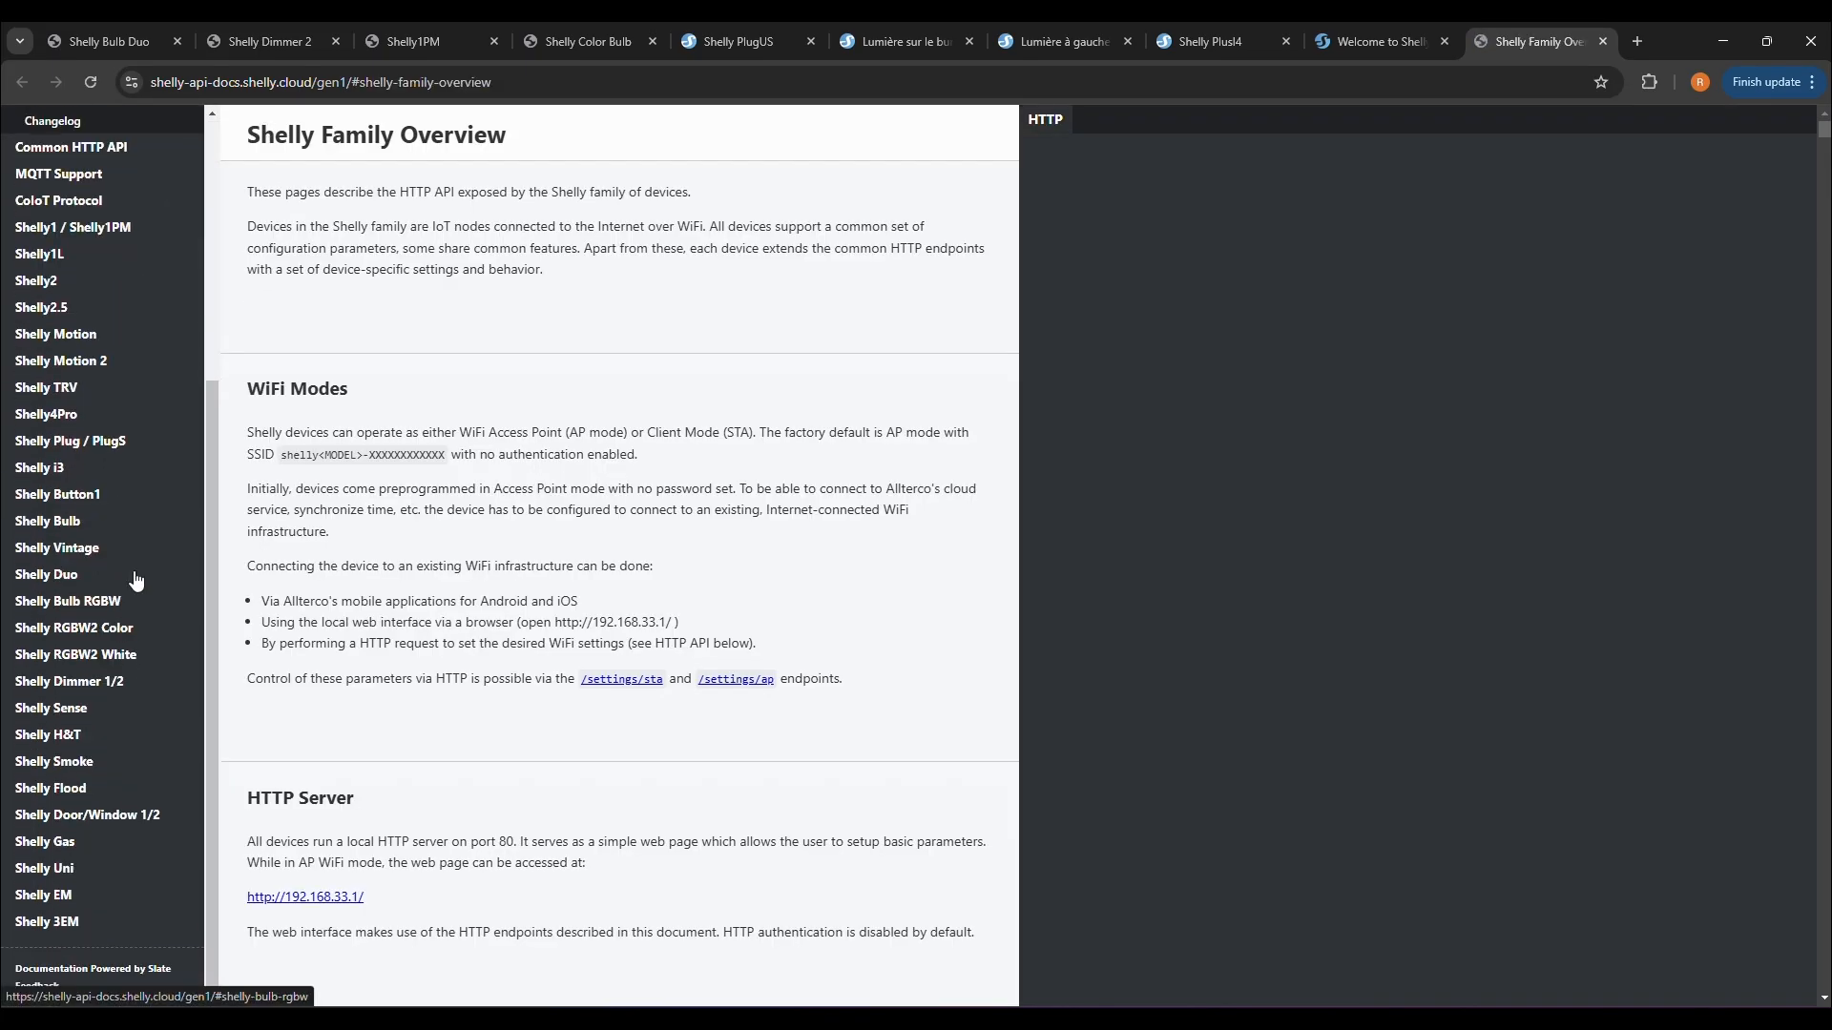
Open the Gen 2+ Device API documentation, review the Gen 2 models under Devices, and collapse that list.
click(1393, 36)
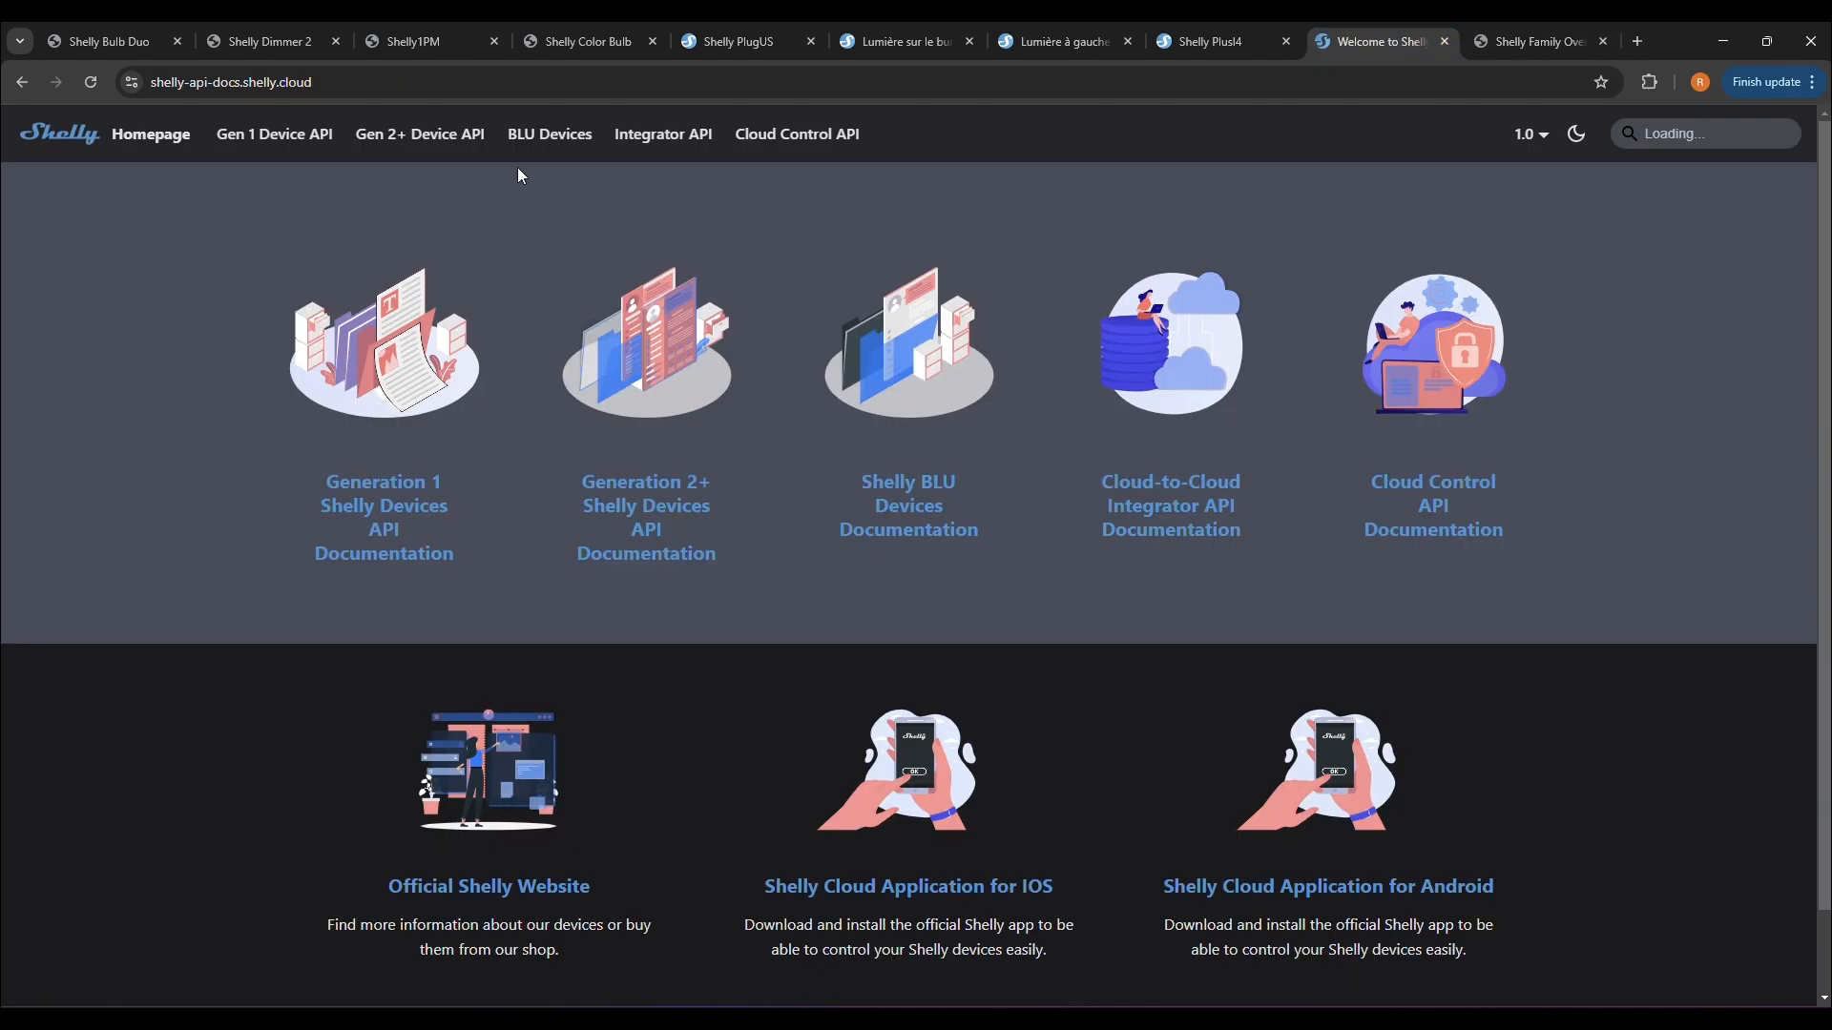
click(411, 133)
click(94, 298)
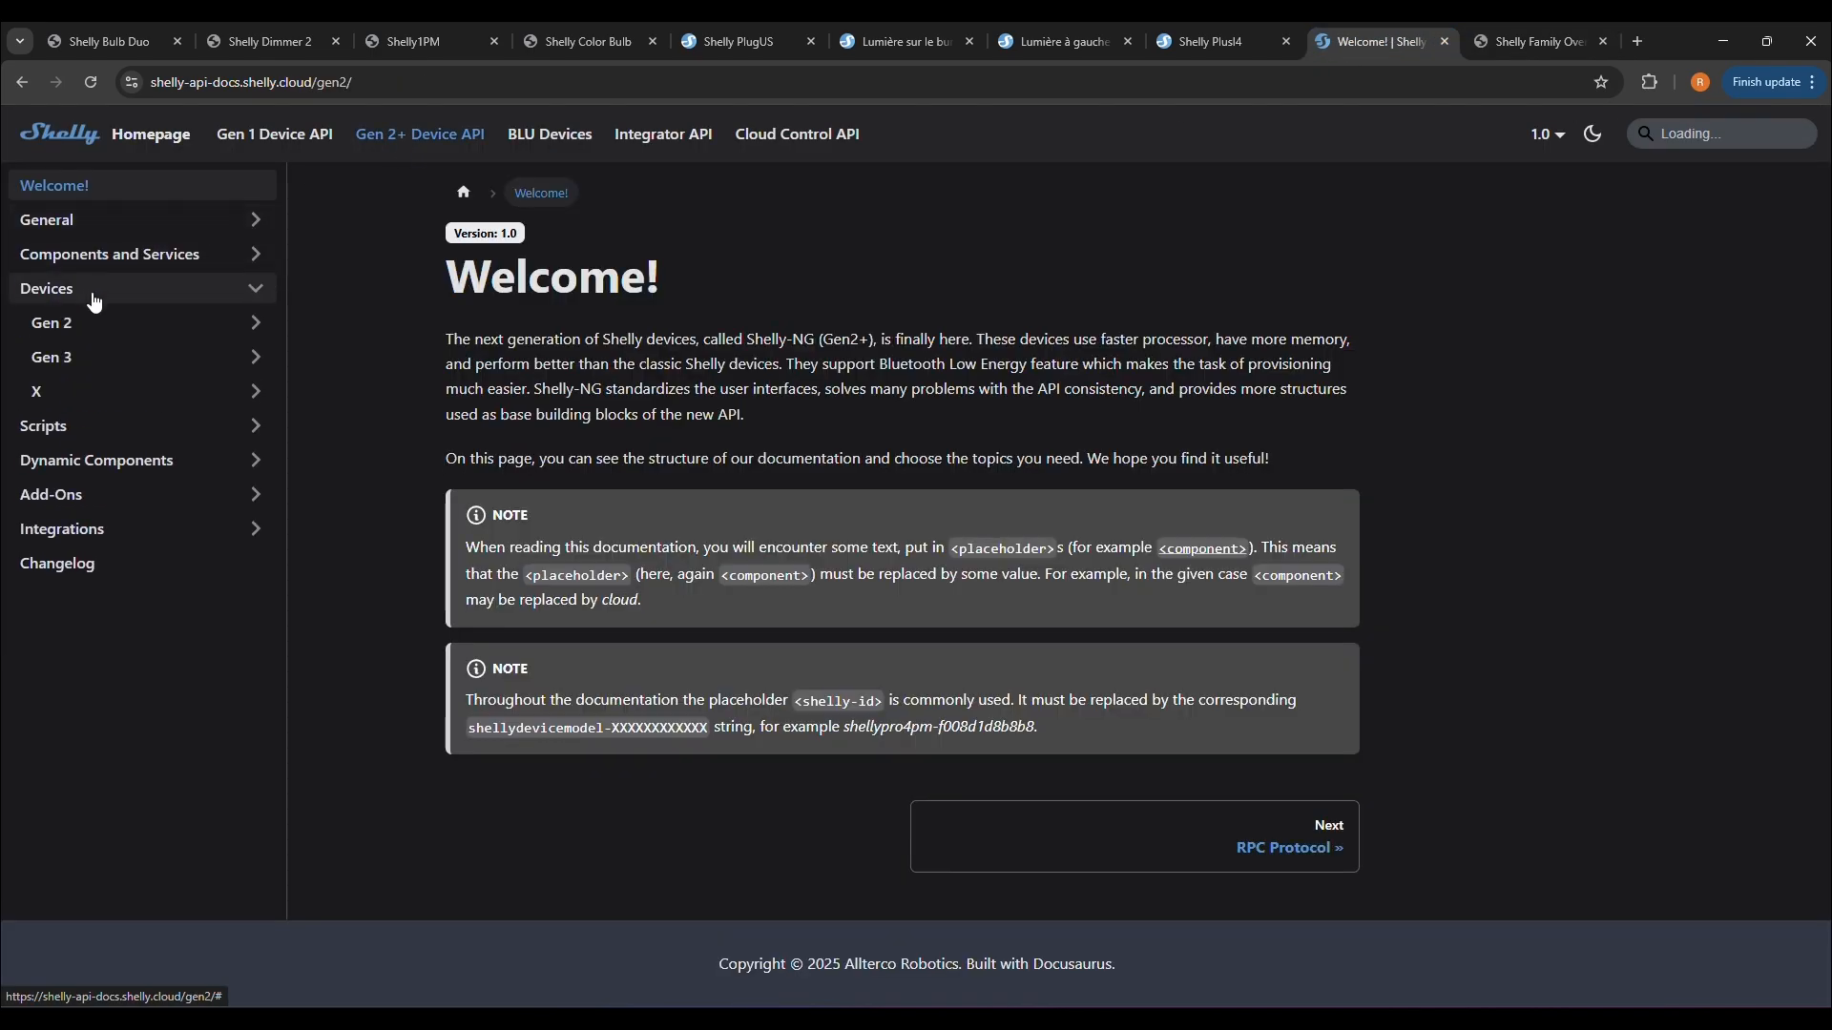
click(97, 325)
scroll(143, 477, down, 4)
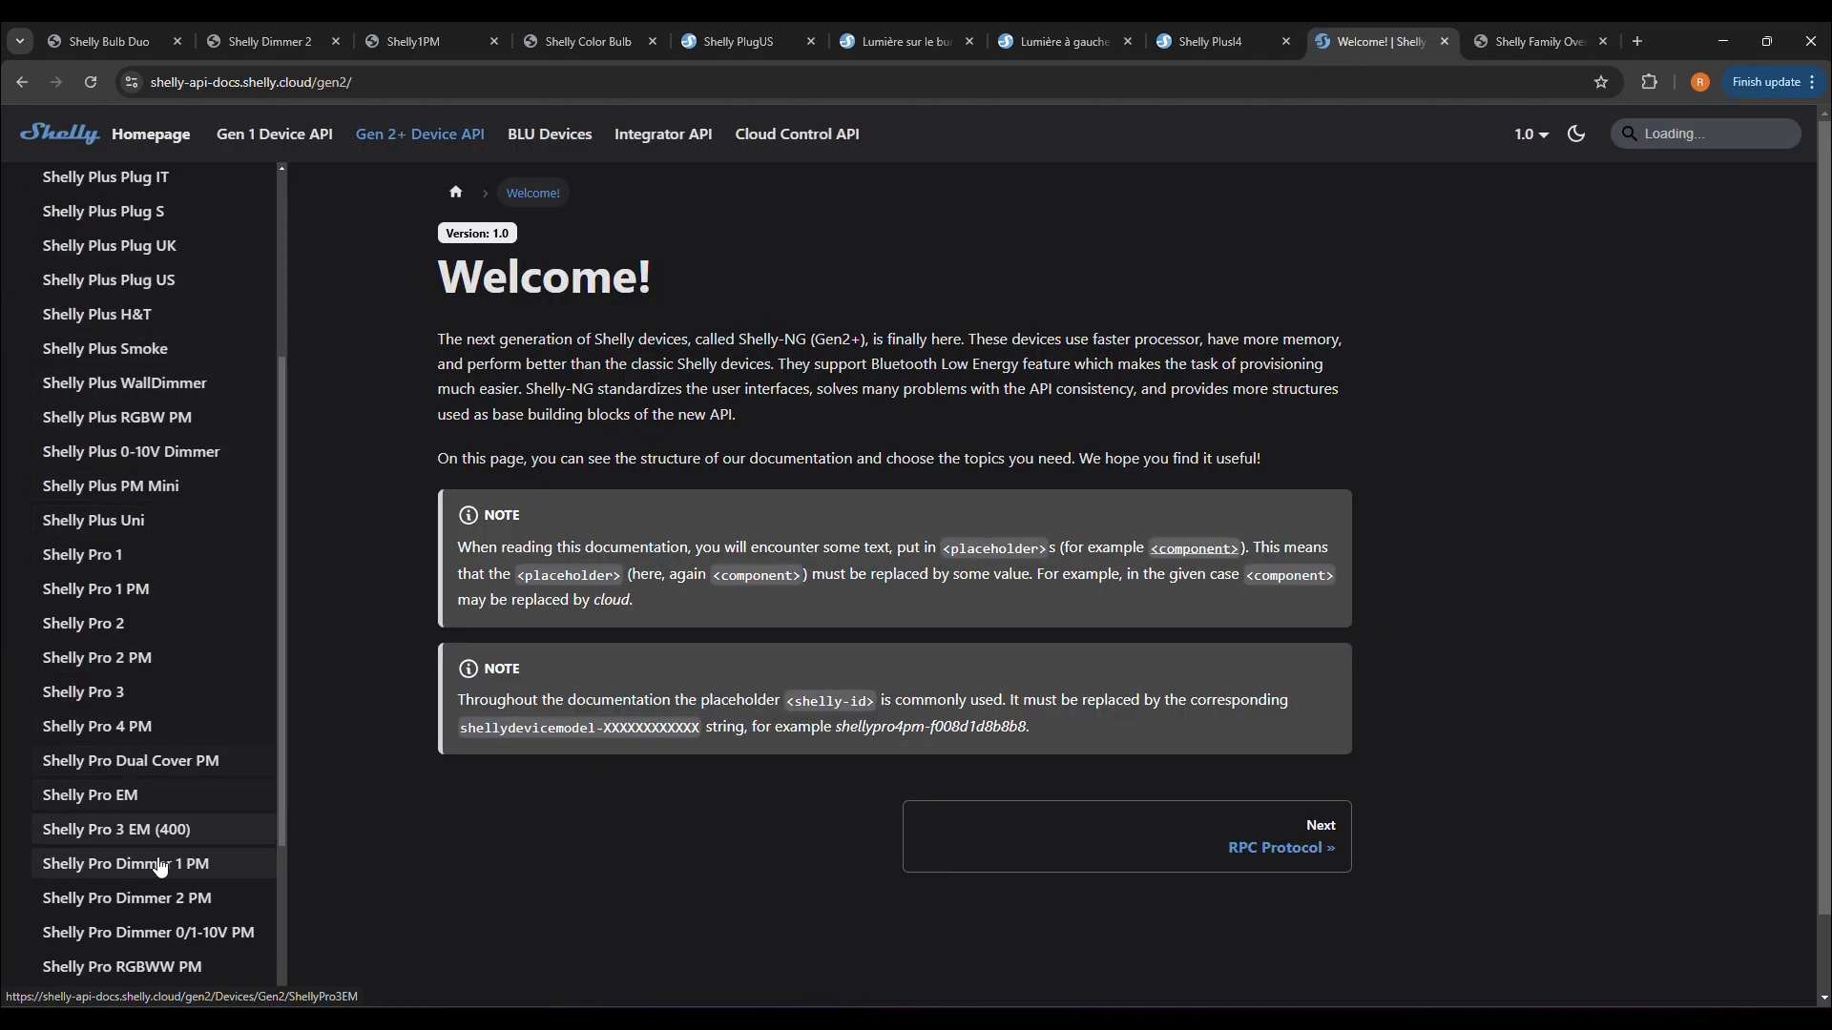
scroll(147, 408, up, 3)
click(111, 322)
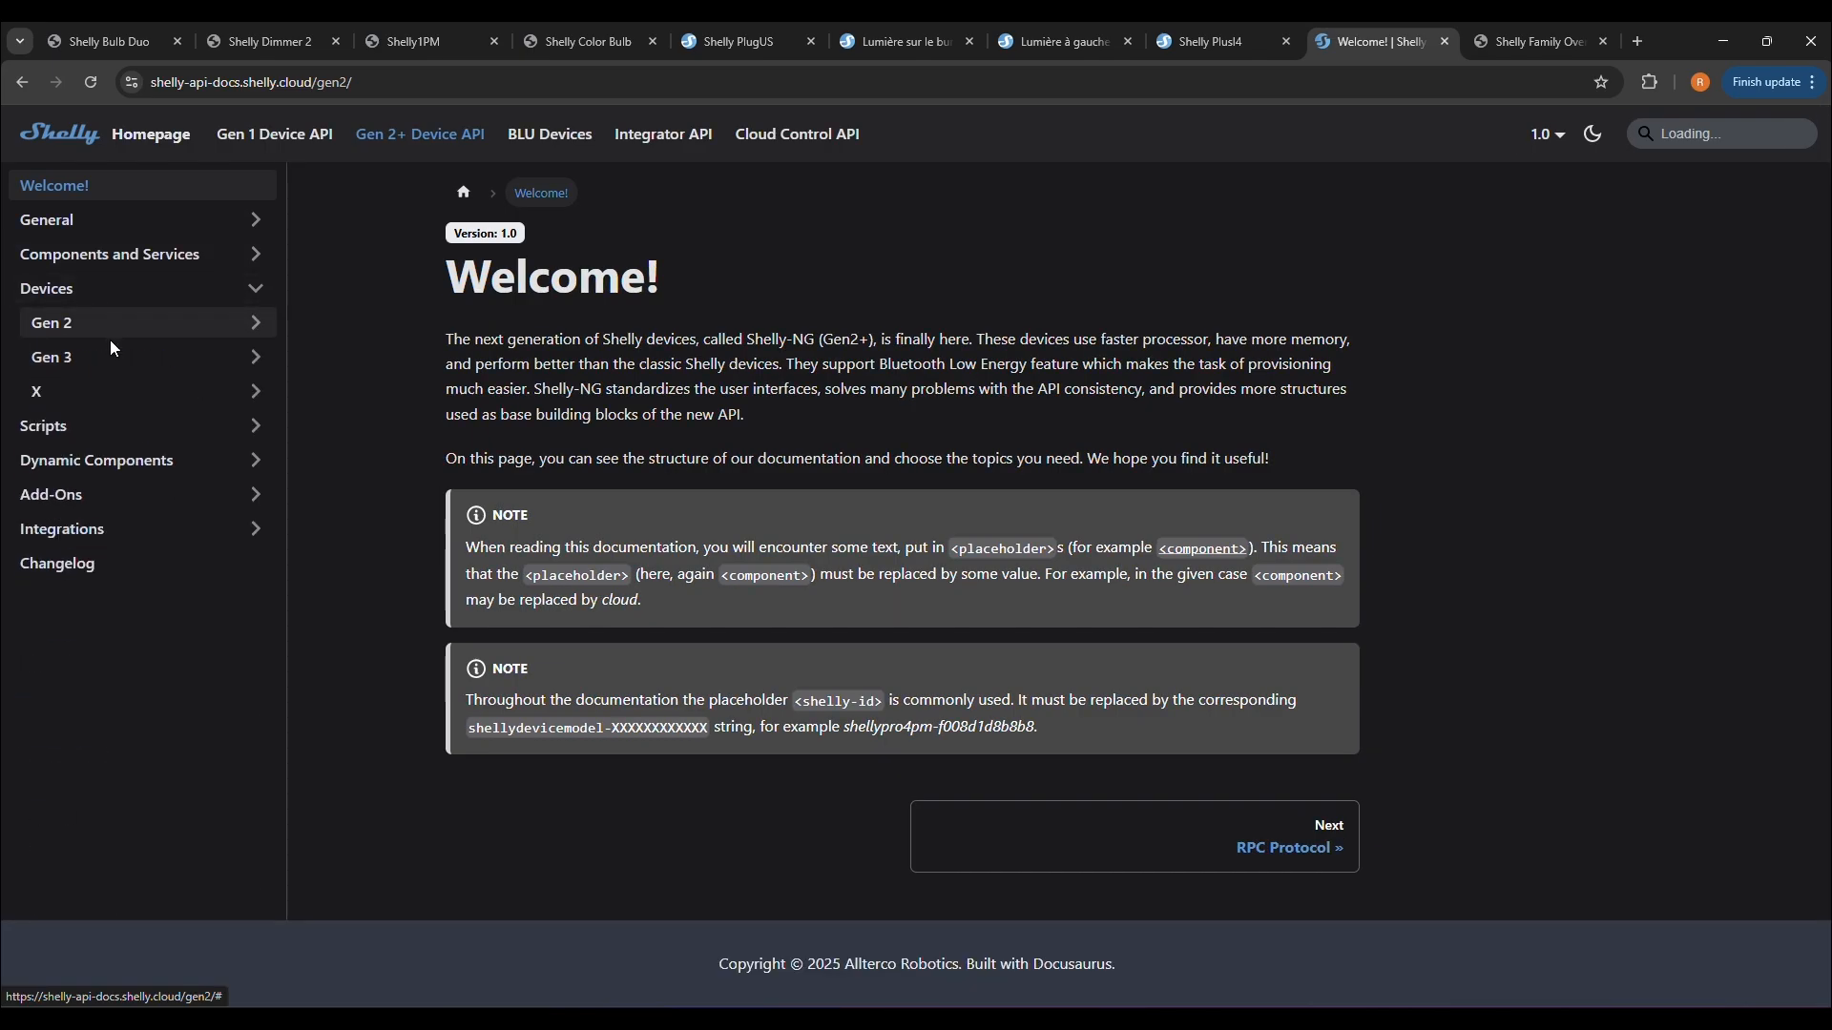
Review the Gen 3 and Gen 2 model lists under Devices in the Gen 2+ Device API documentation.
click(143, 358)
scroll(162, 573, down, 1)
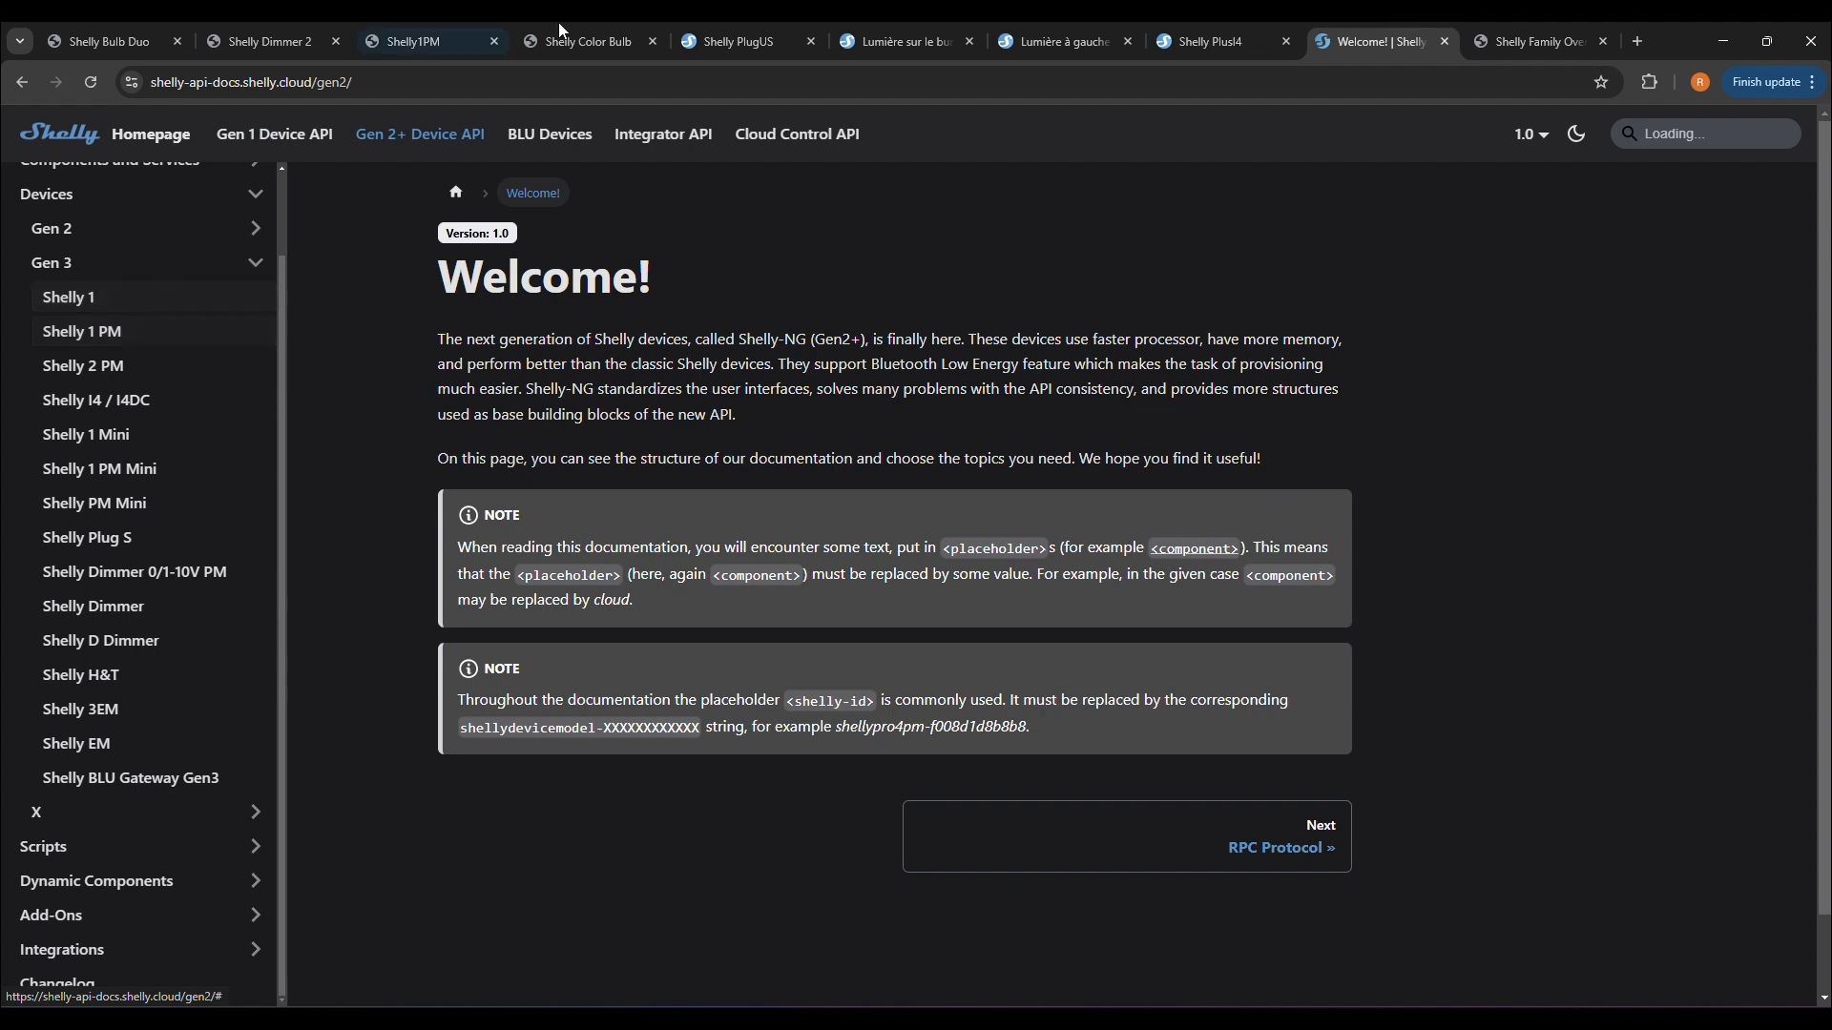
click(112, 230)
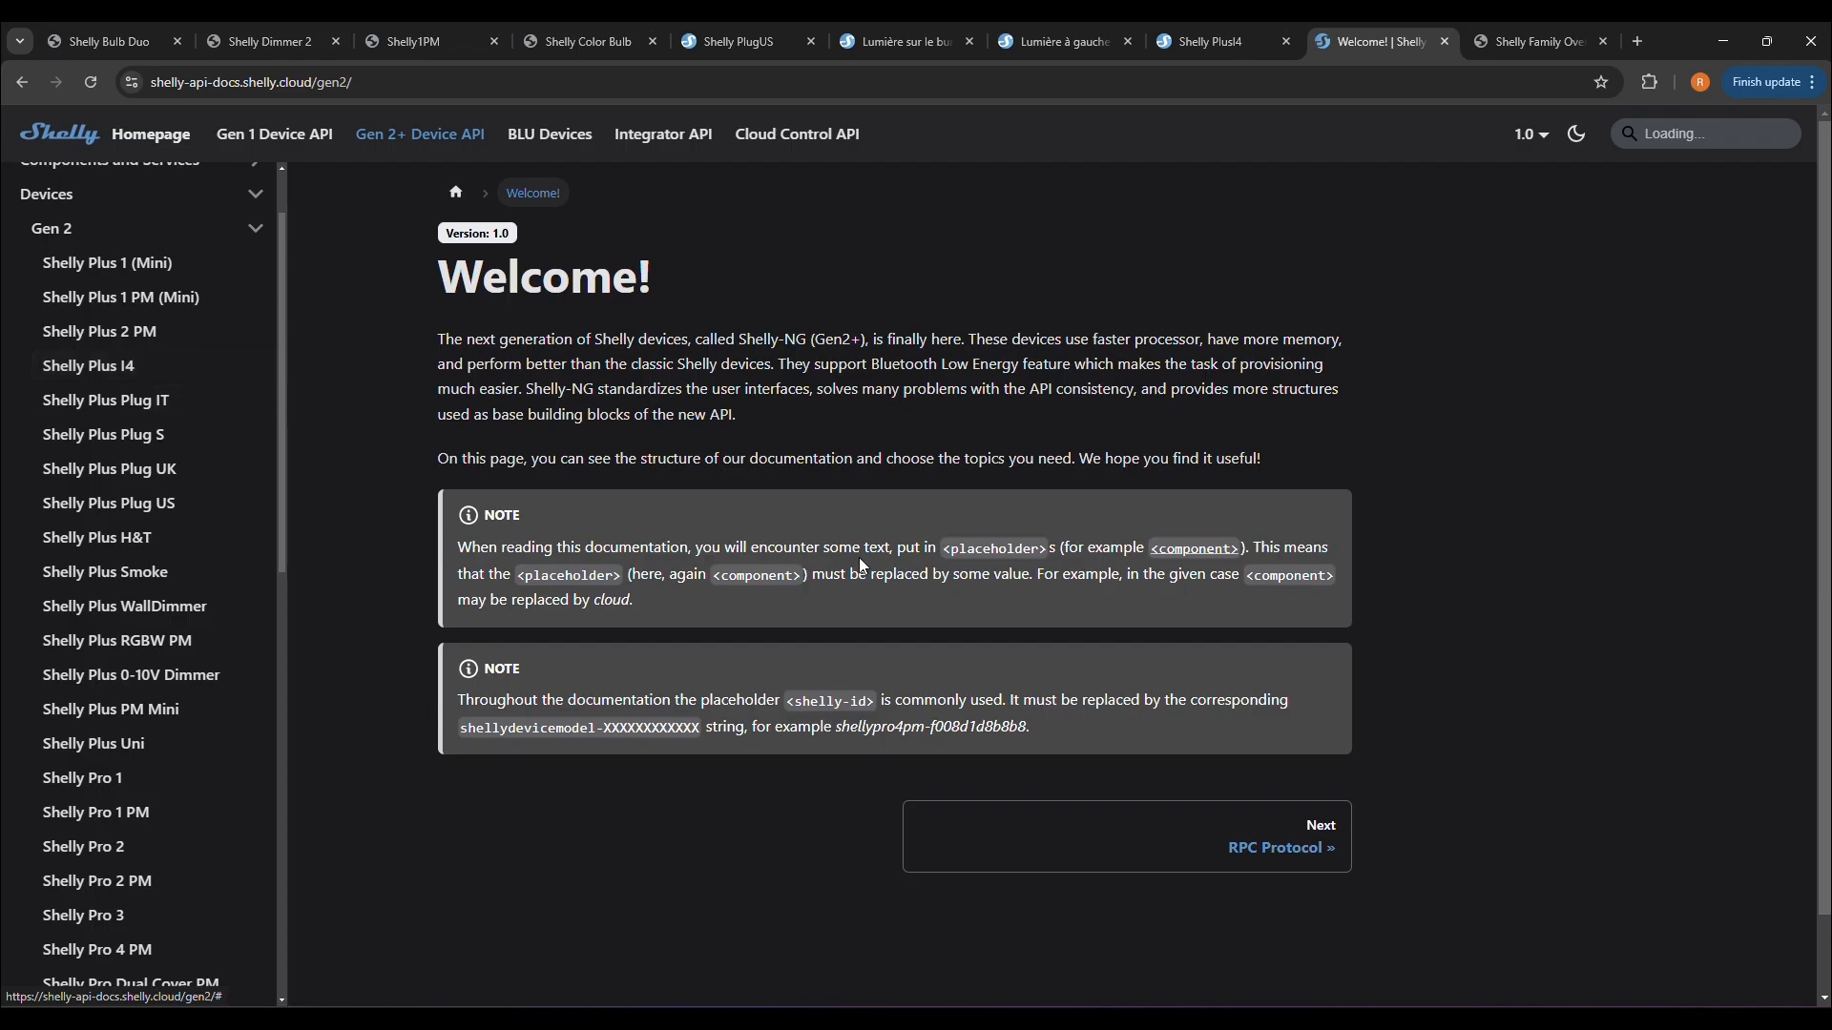
Switch to Integration Designer and set the control drivers directory to the ShellyLighting-RTI folder.
click(1064, 921)
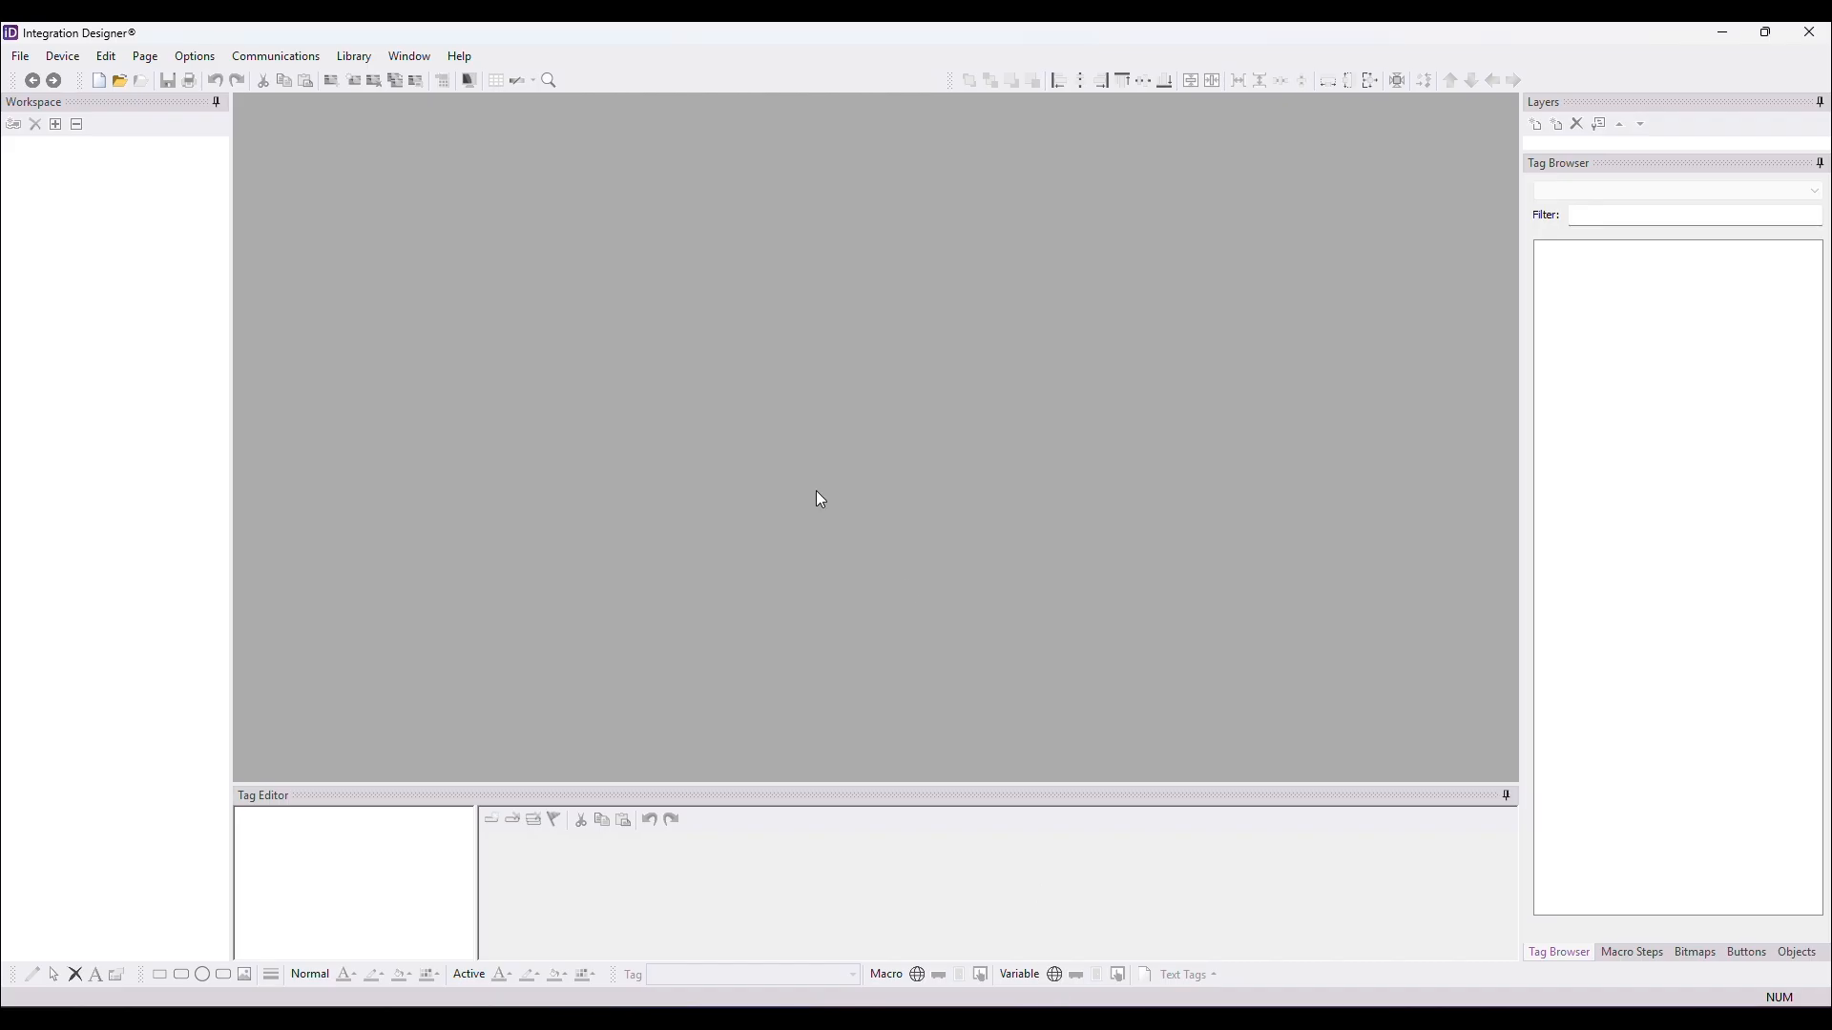
click(194, 57)
click(199, 78)
click(1204, 481)
scroll(840, 554, down, 3)
scroll(845, 534, up, 3)
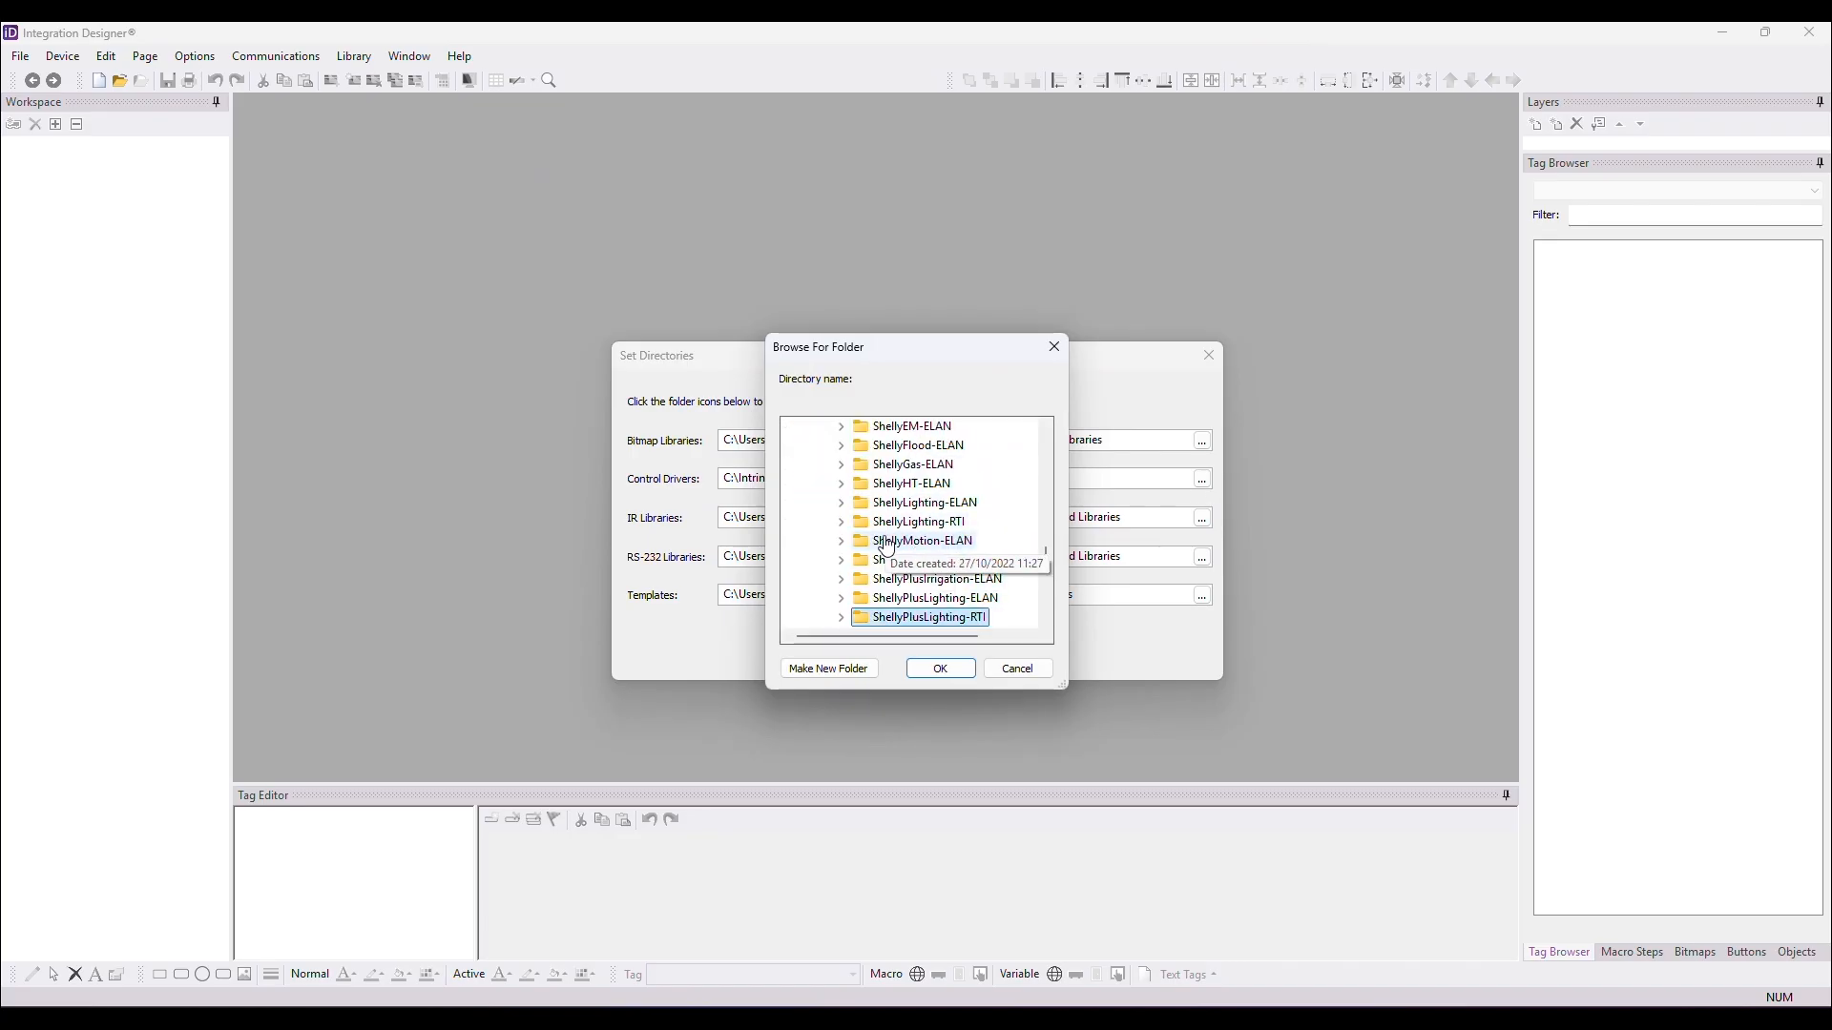
click(941, 669)
click(863, 656)
Create a new system named ShellyVid and add an XP-3 processor to it.
click(20, 56)
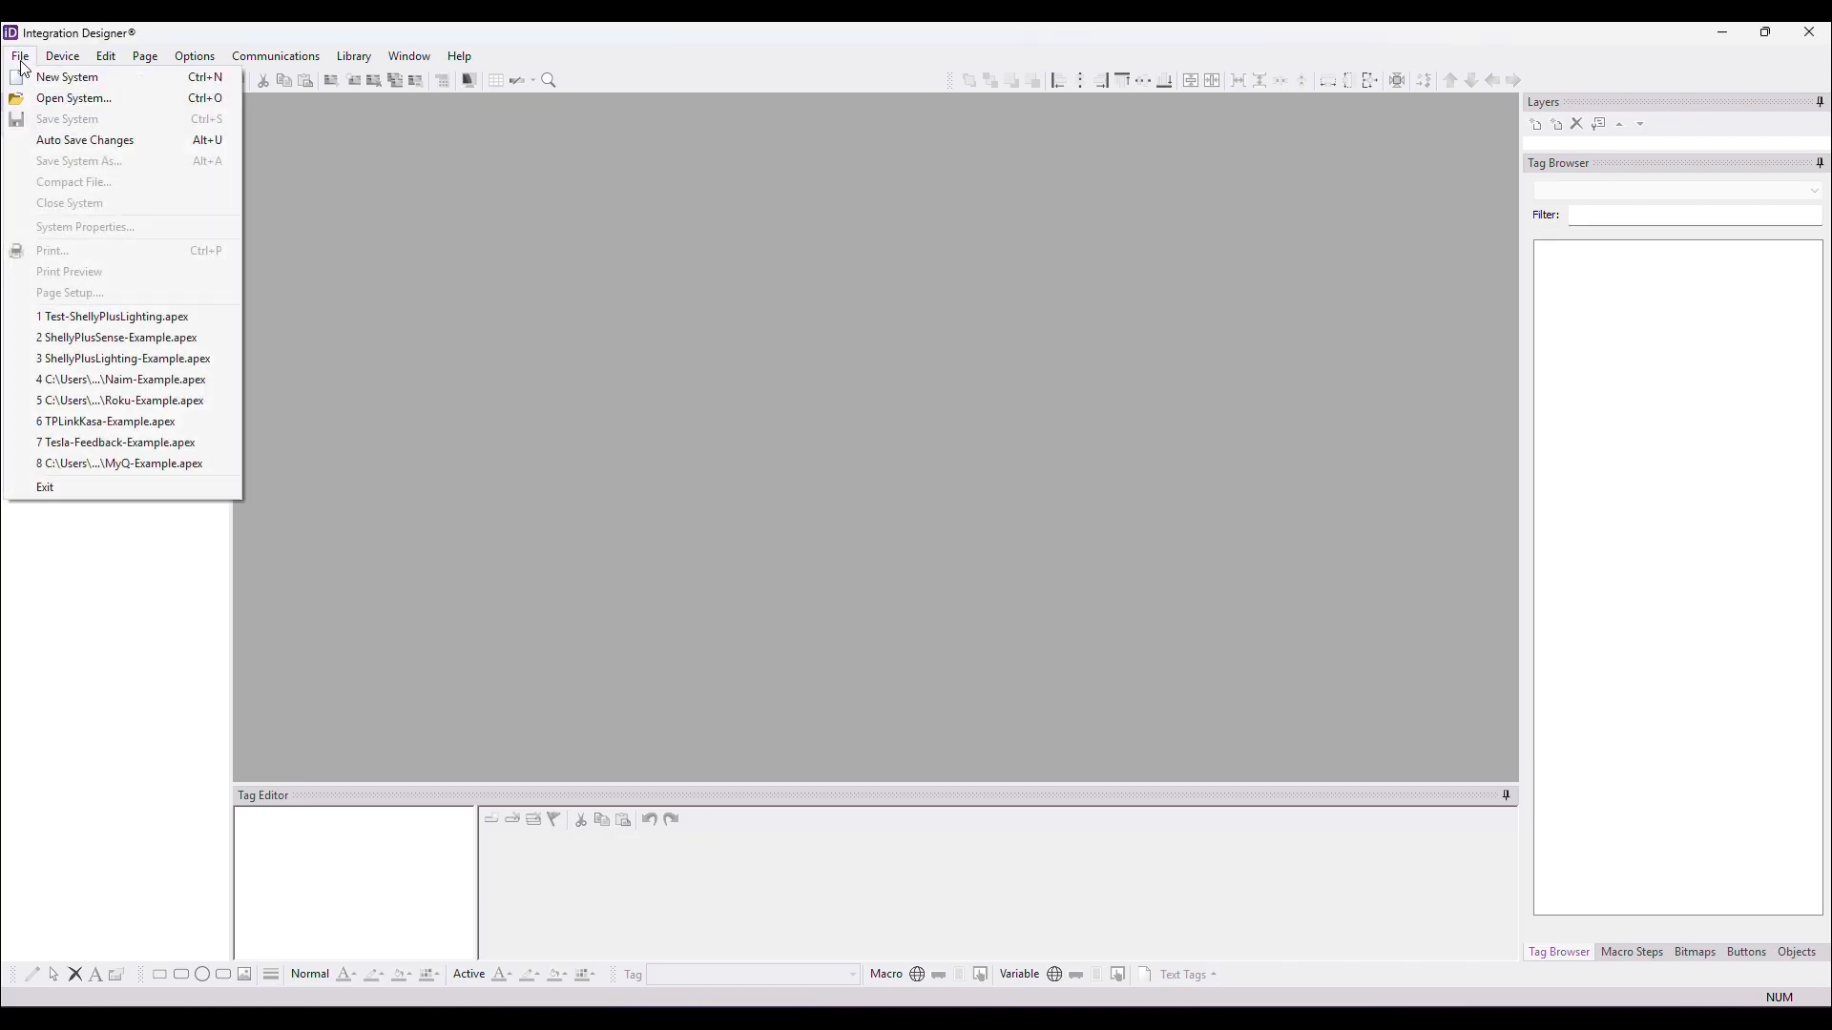
click(58, 74)
text(ShellyVid)
click(1355, 749)
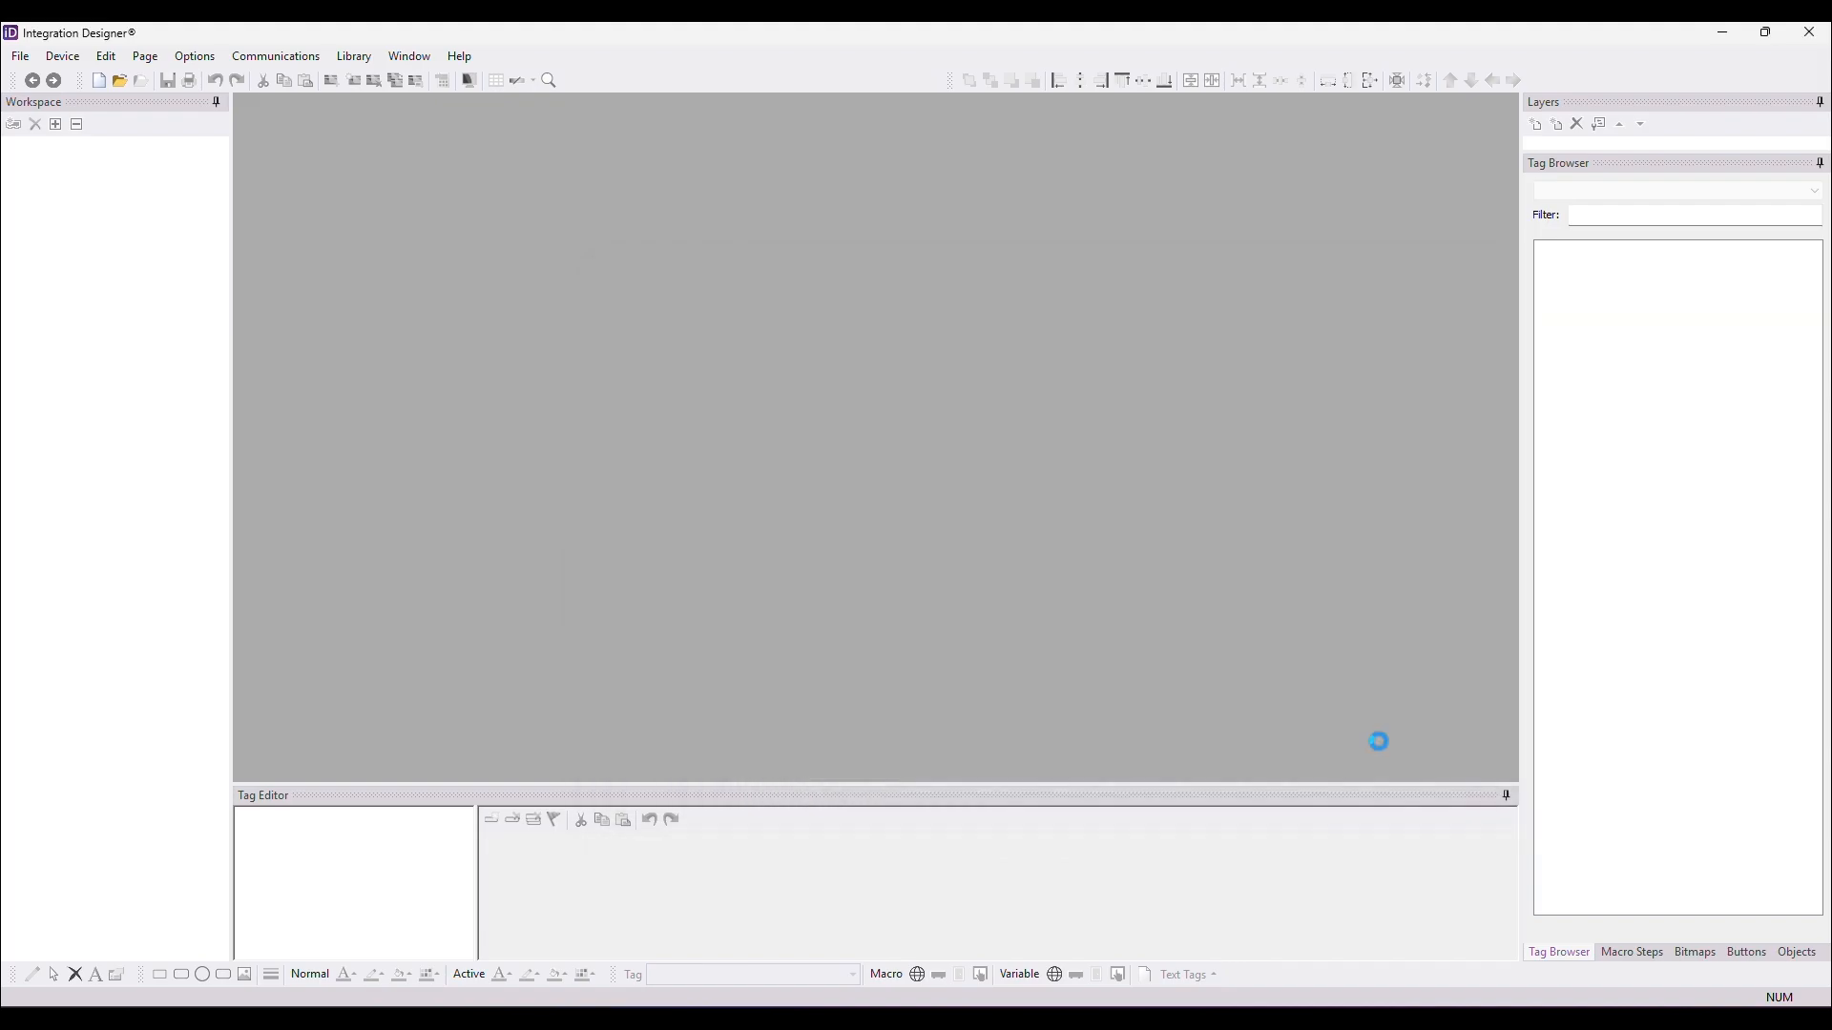
click(750, 442)
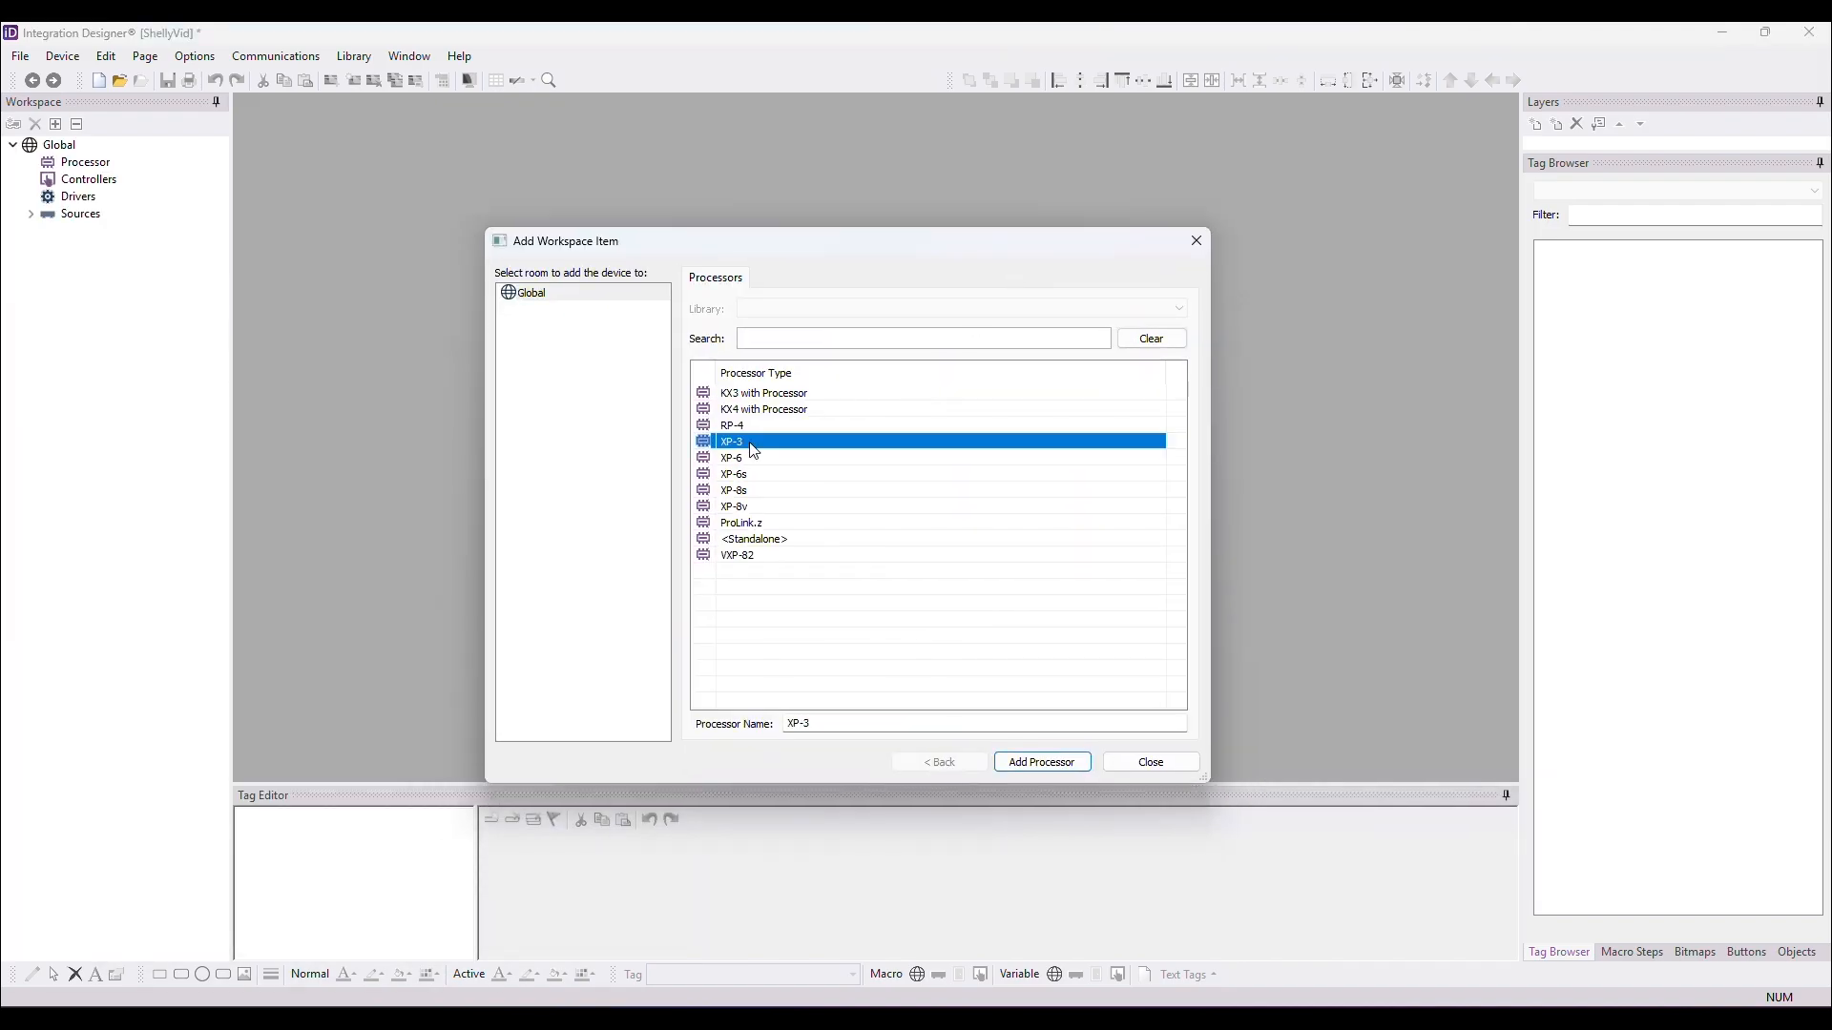
click(1040, 763)
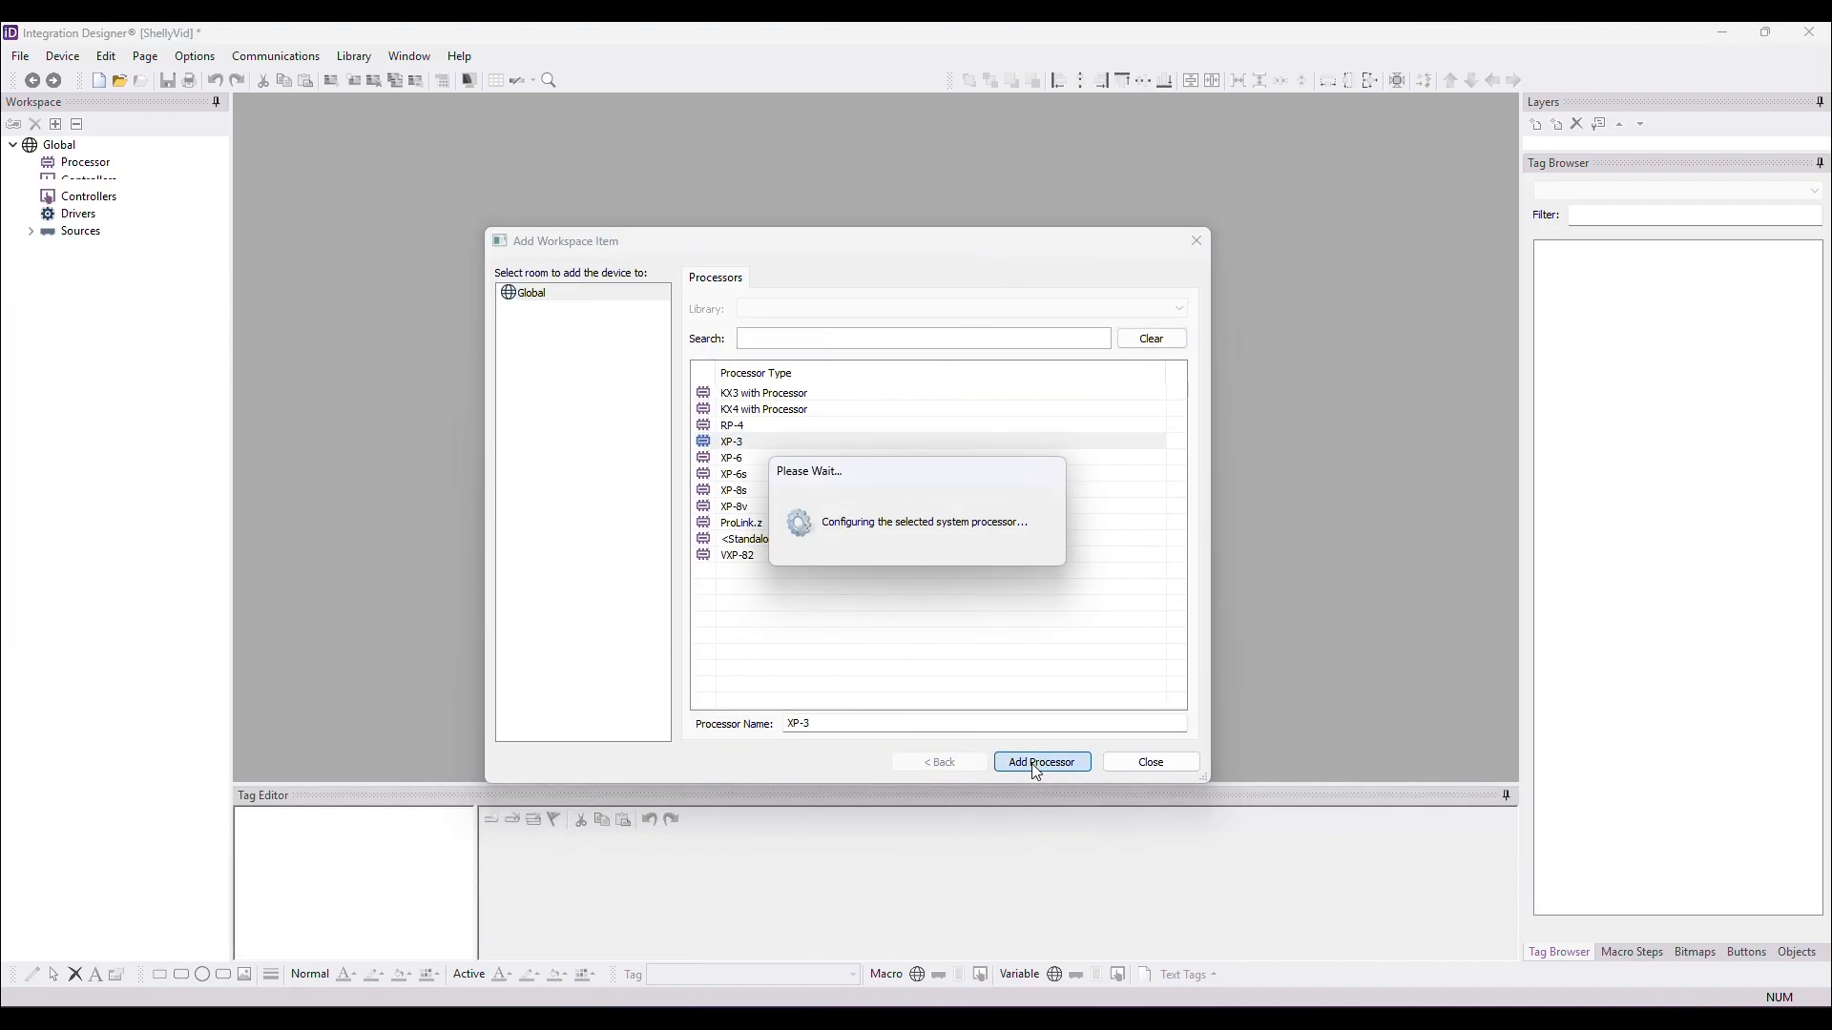
Add an Office room from the English - Residential room library to the system.
scroll(850, 605, down, 10)
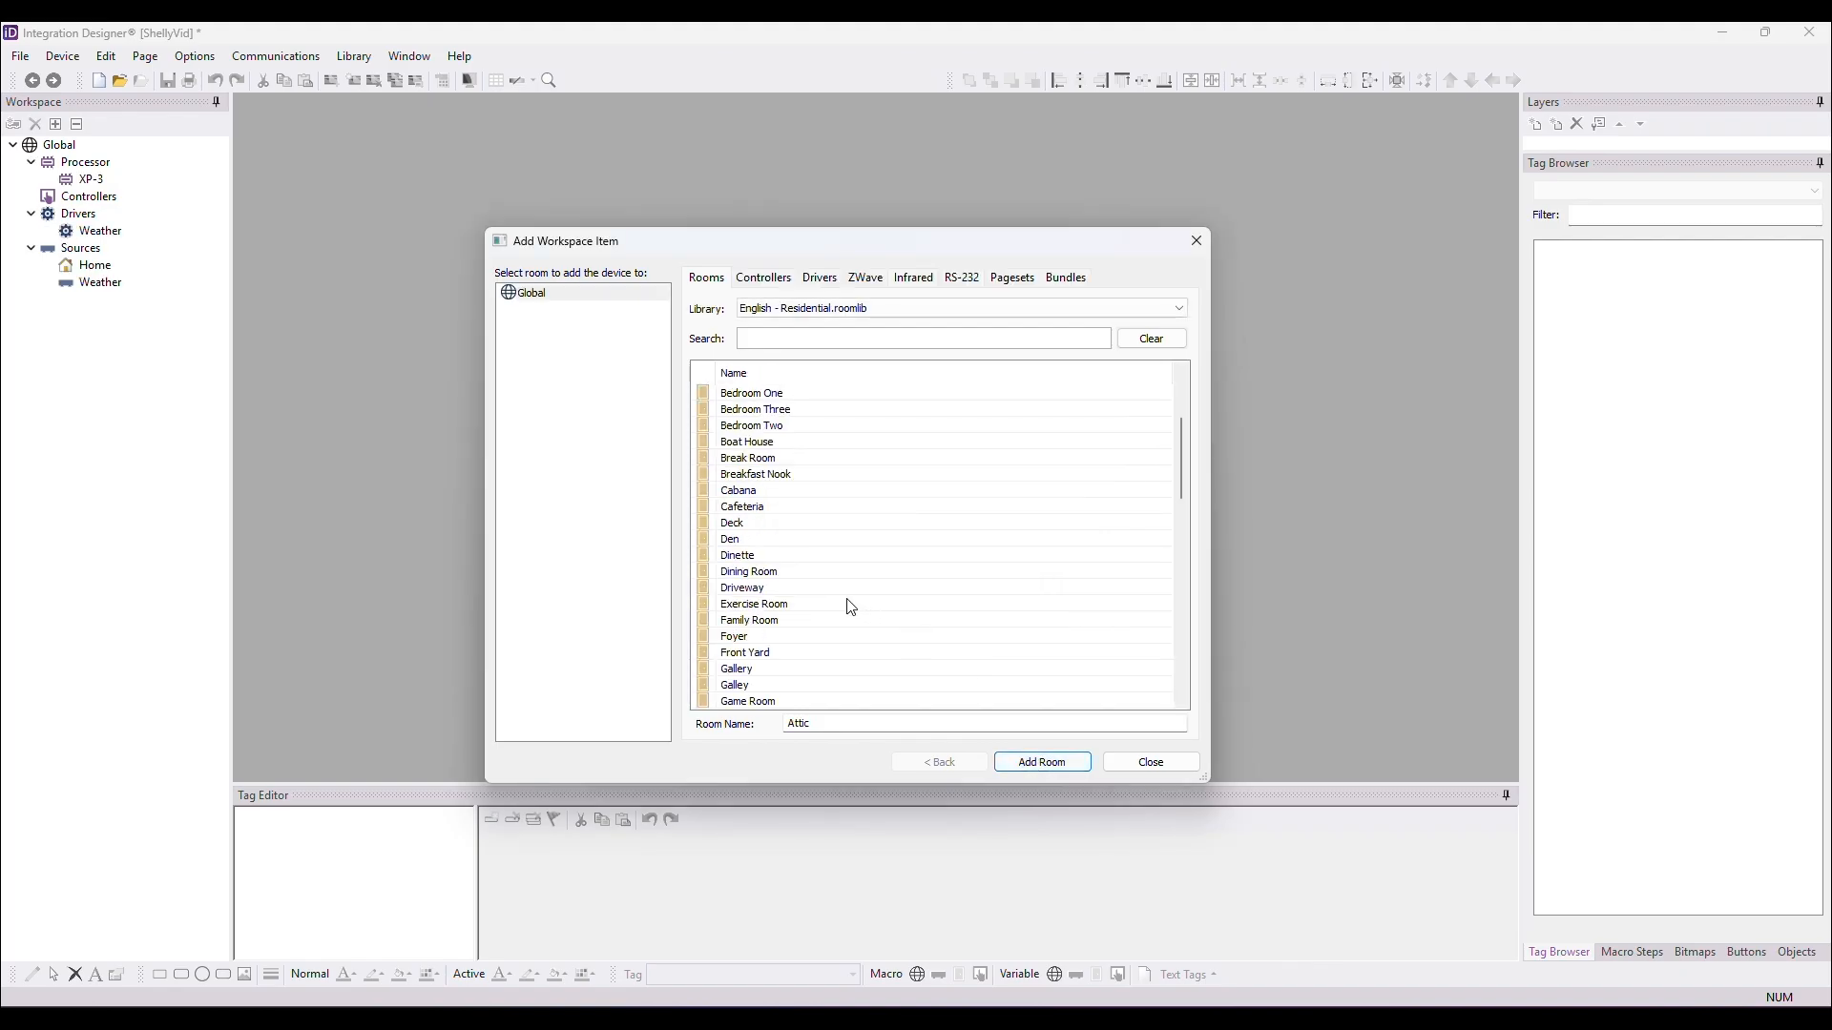
scroll(843, 617, down, 3)
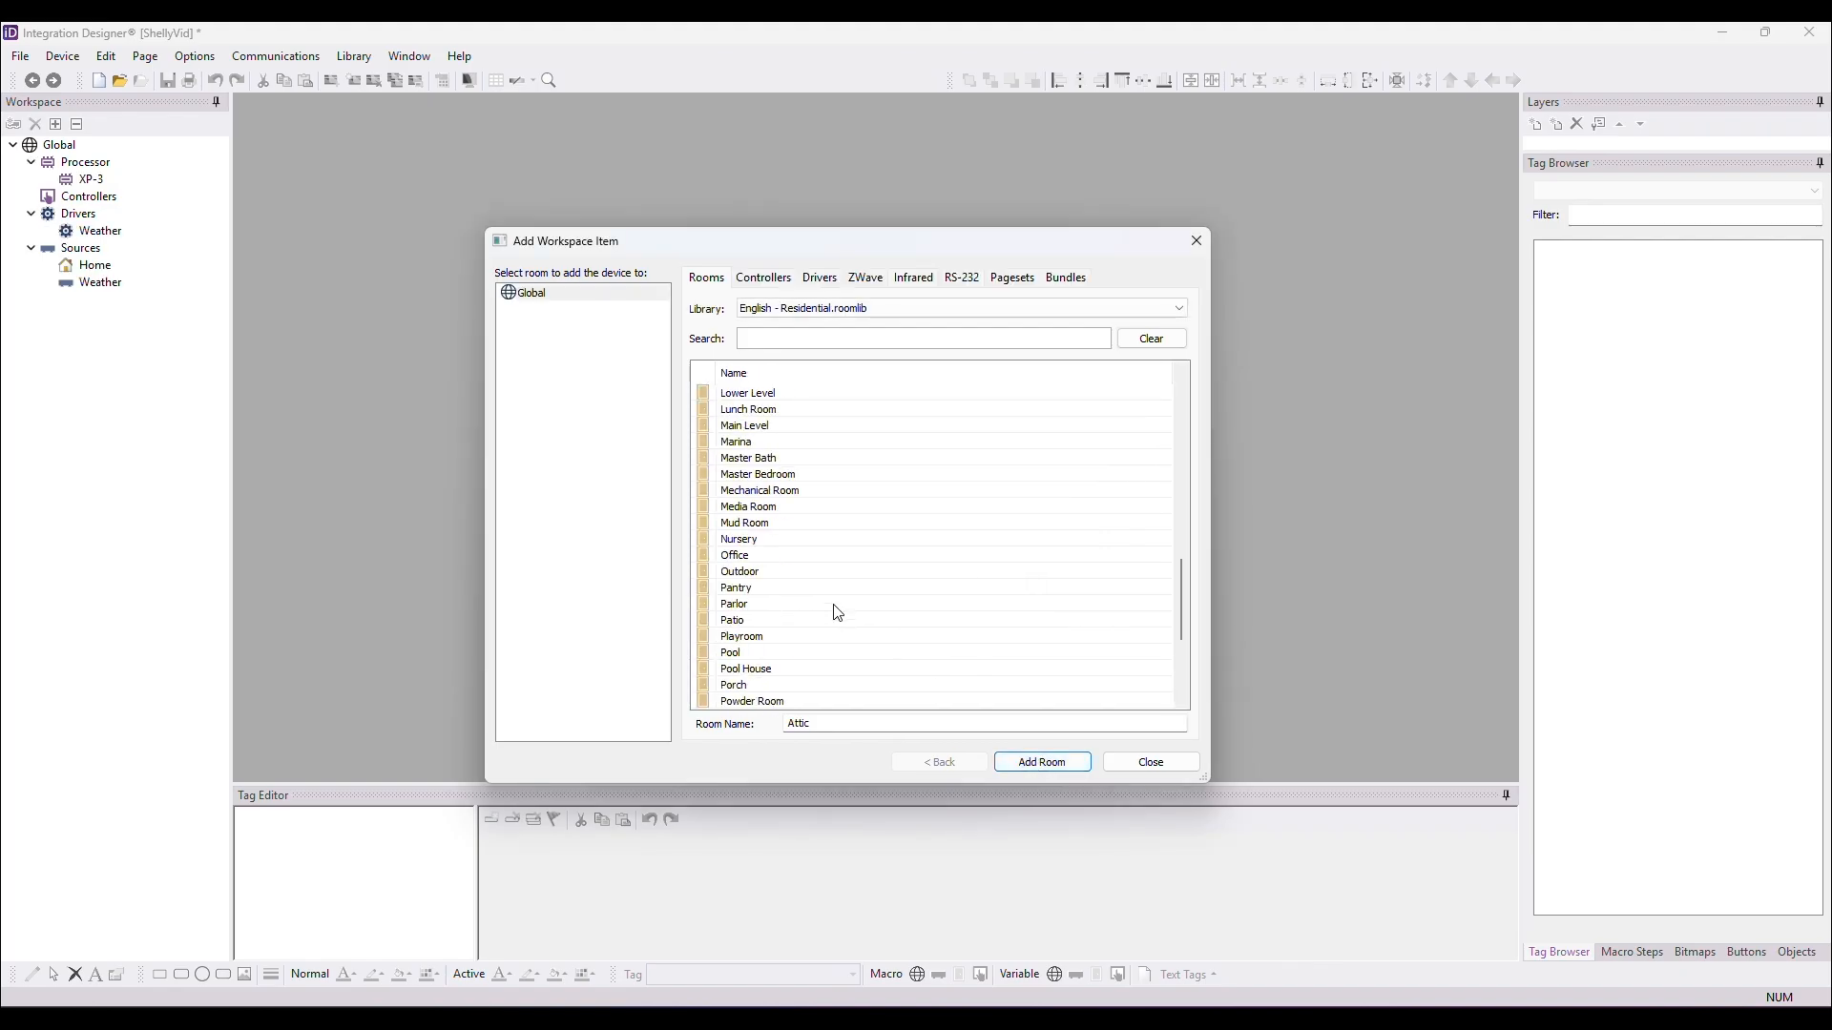
click(764, 558)
click(1017, 762)
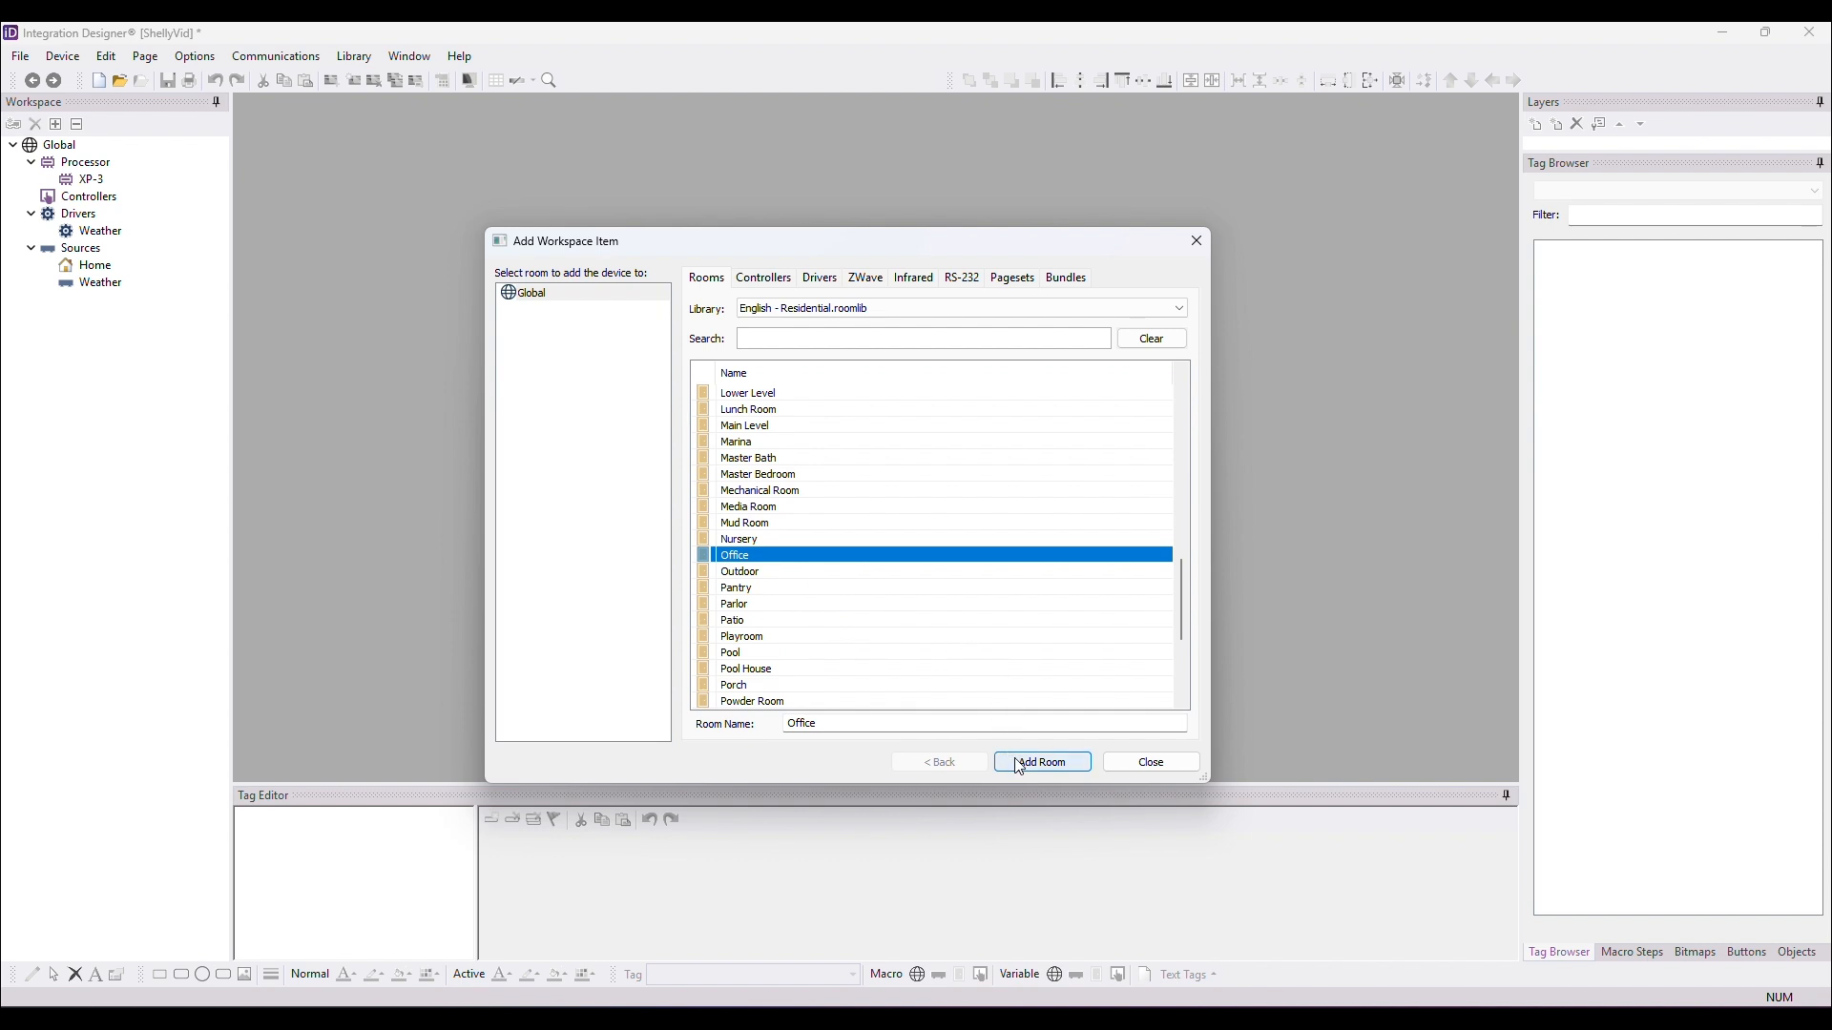
Add a Virtual Panel controller to the Global room at the default size, excluding template pages for the Weather source.
click(756, 278)
click(546, 291)
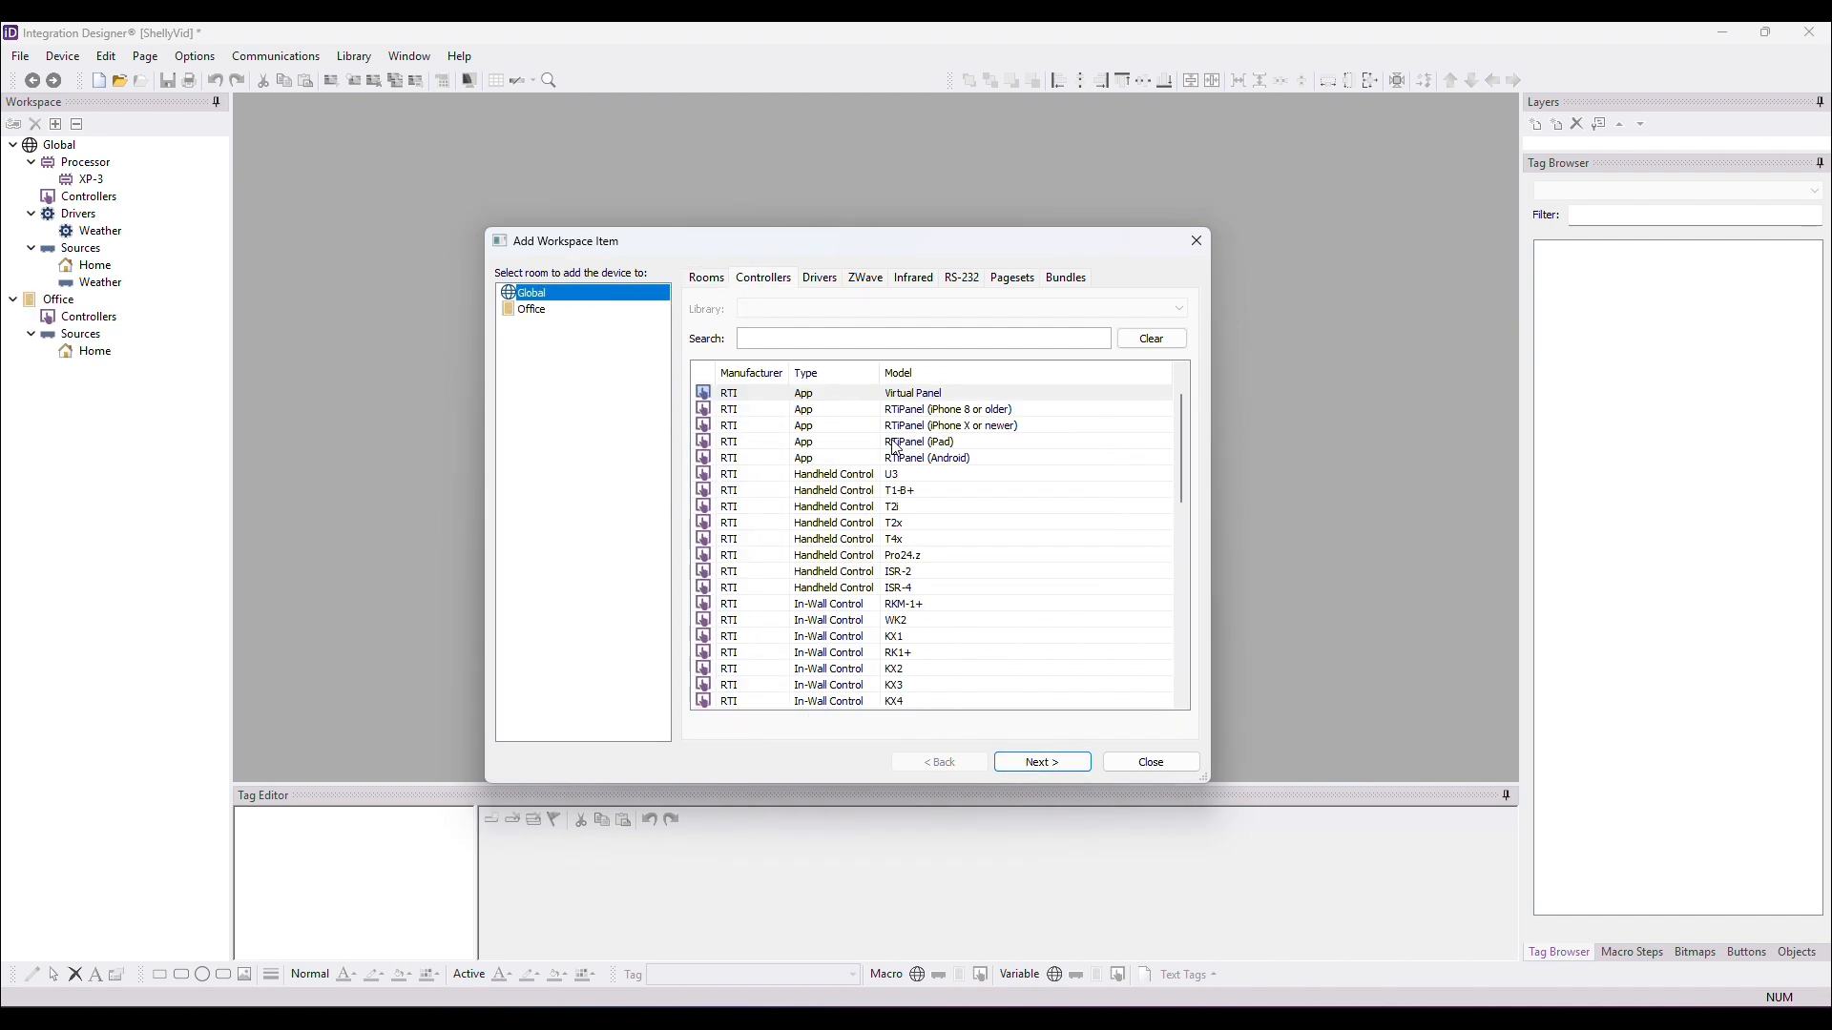
click(842, 395)
scroll(858, 415, up, 1)
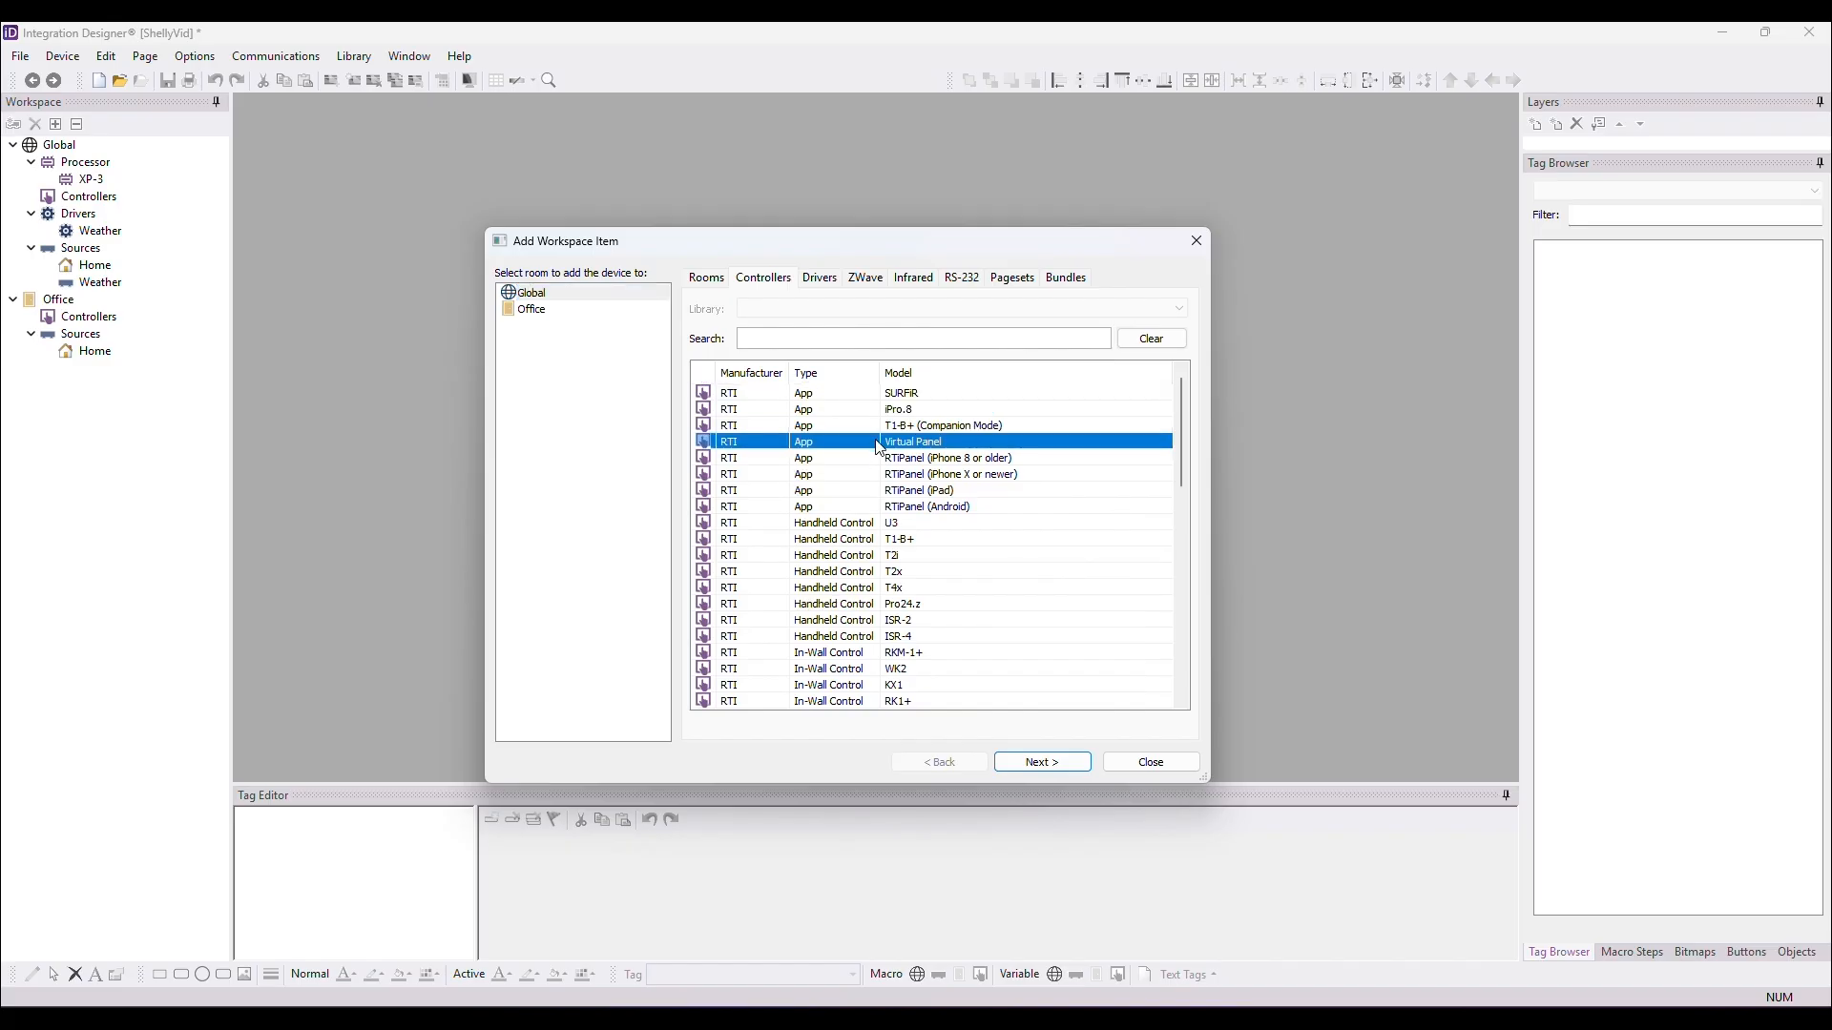
click(1047, 762)
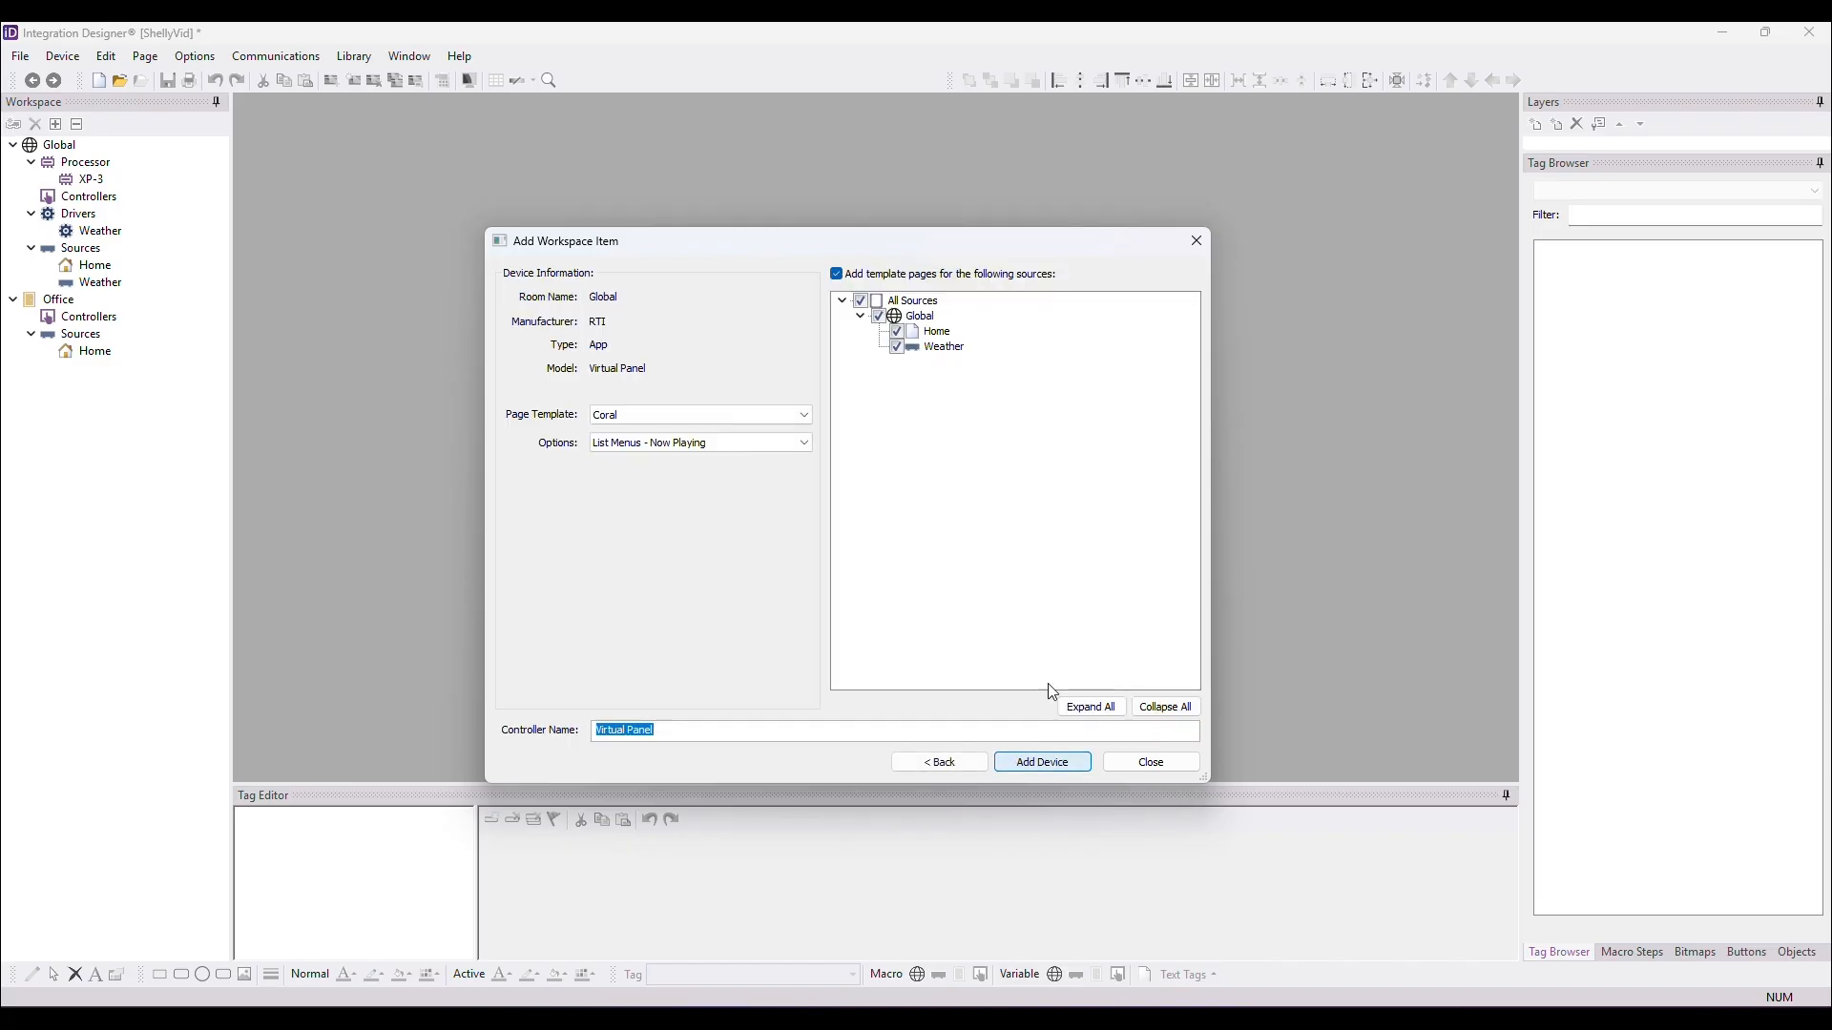
click(898, 349)
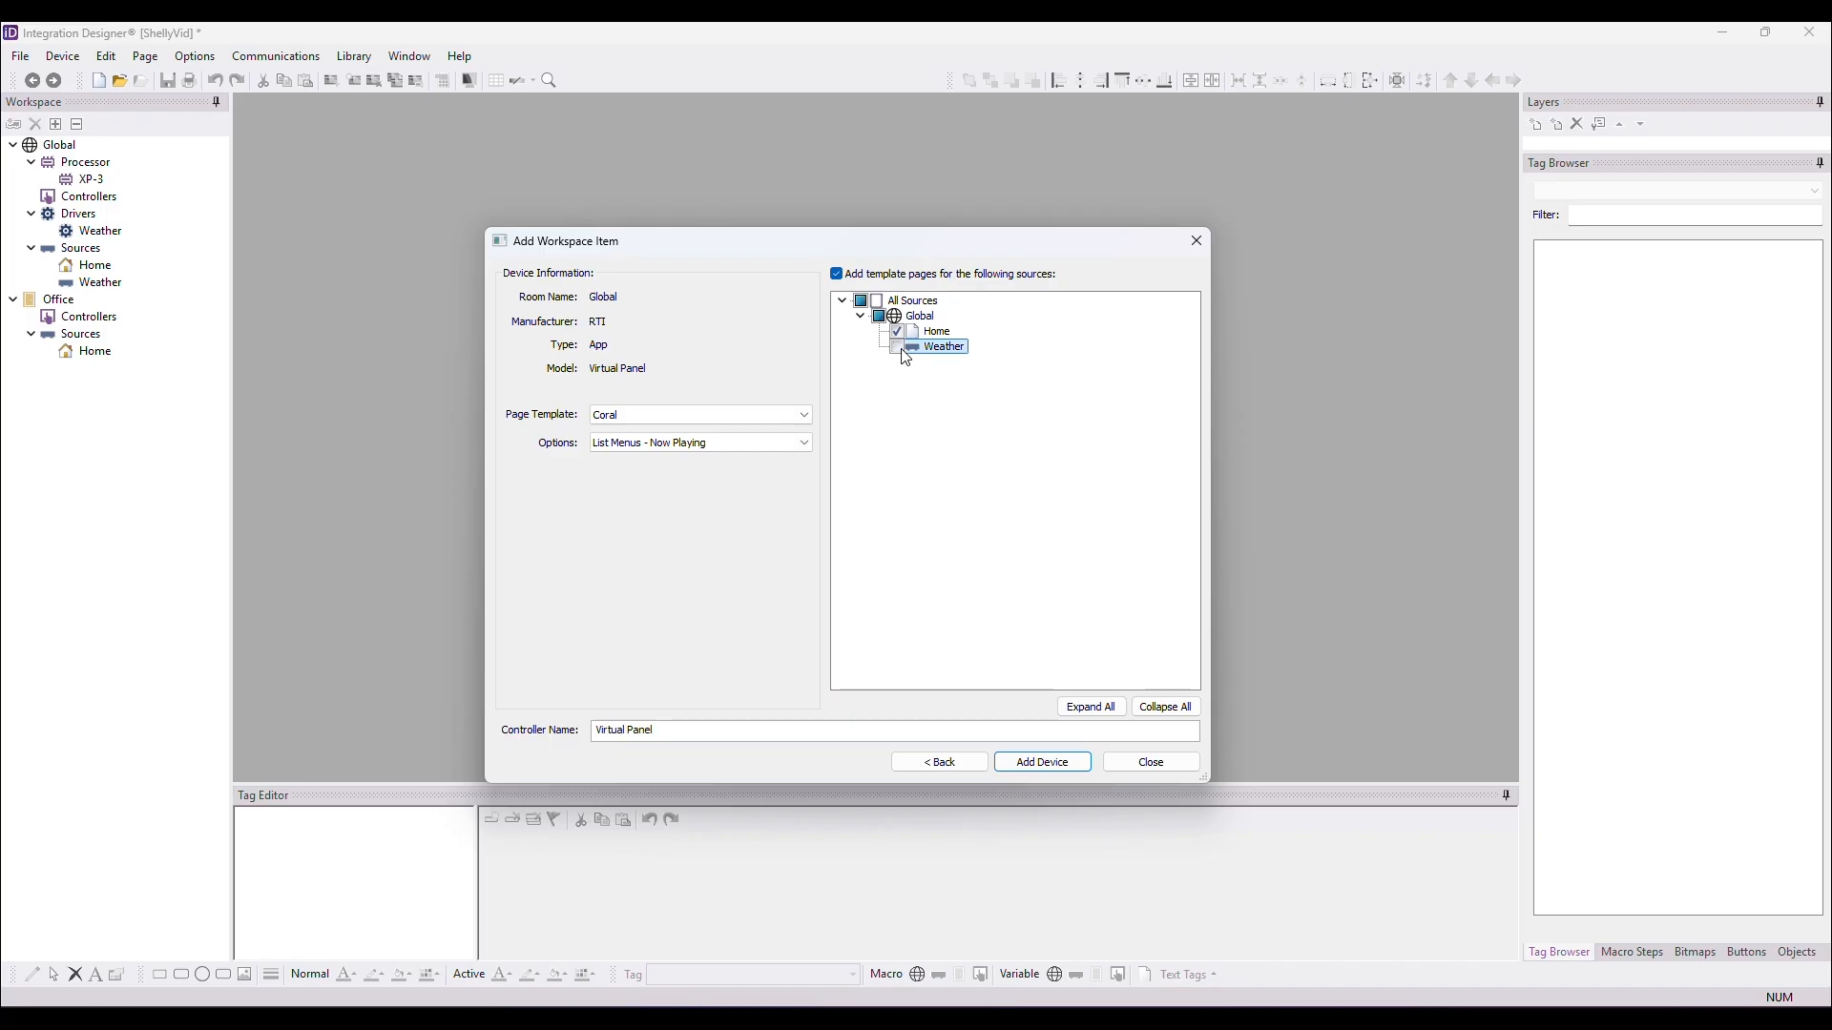
click(1066, 764)
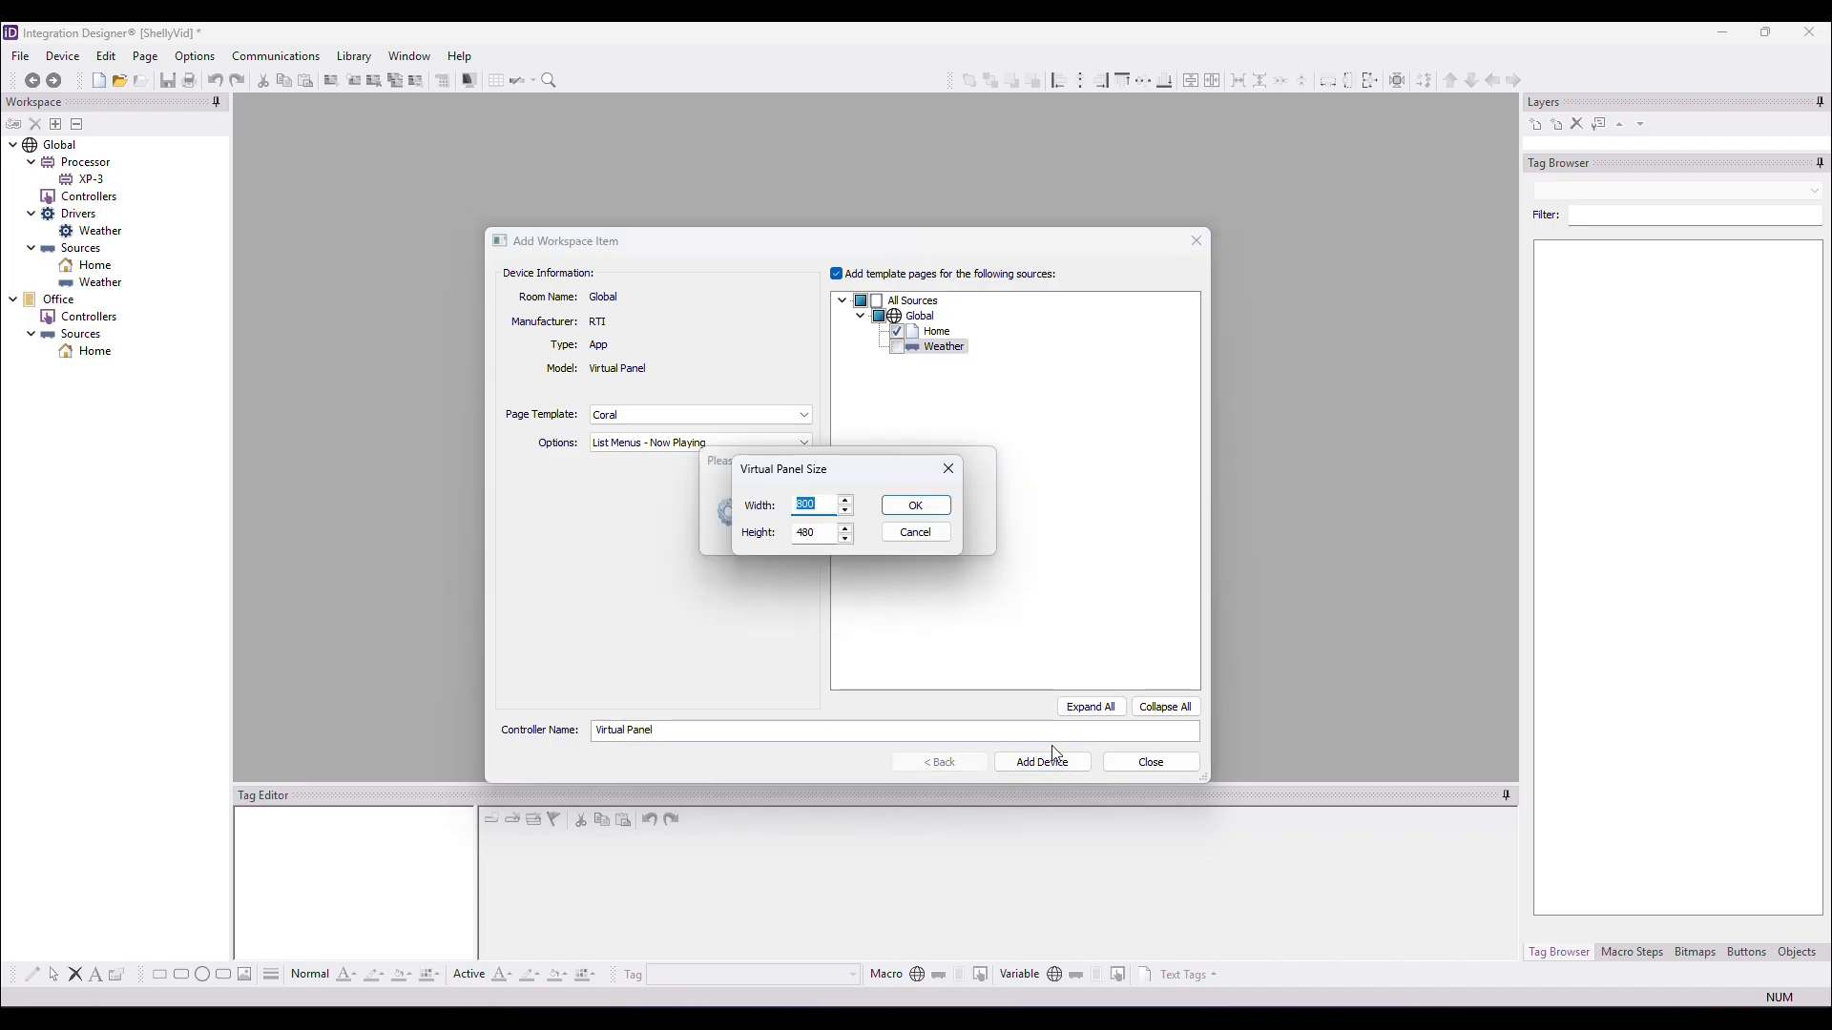
click(897, 506)
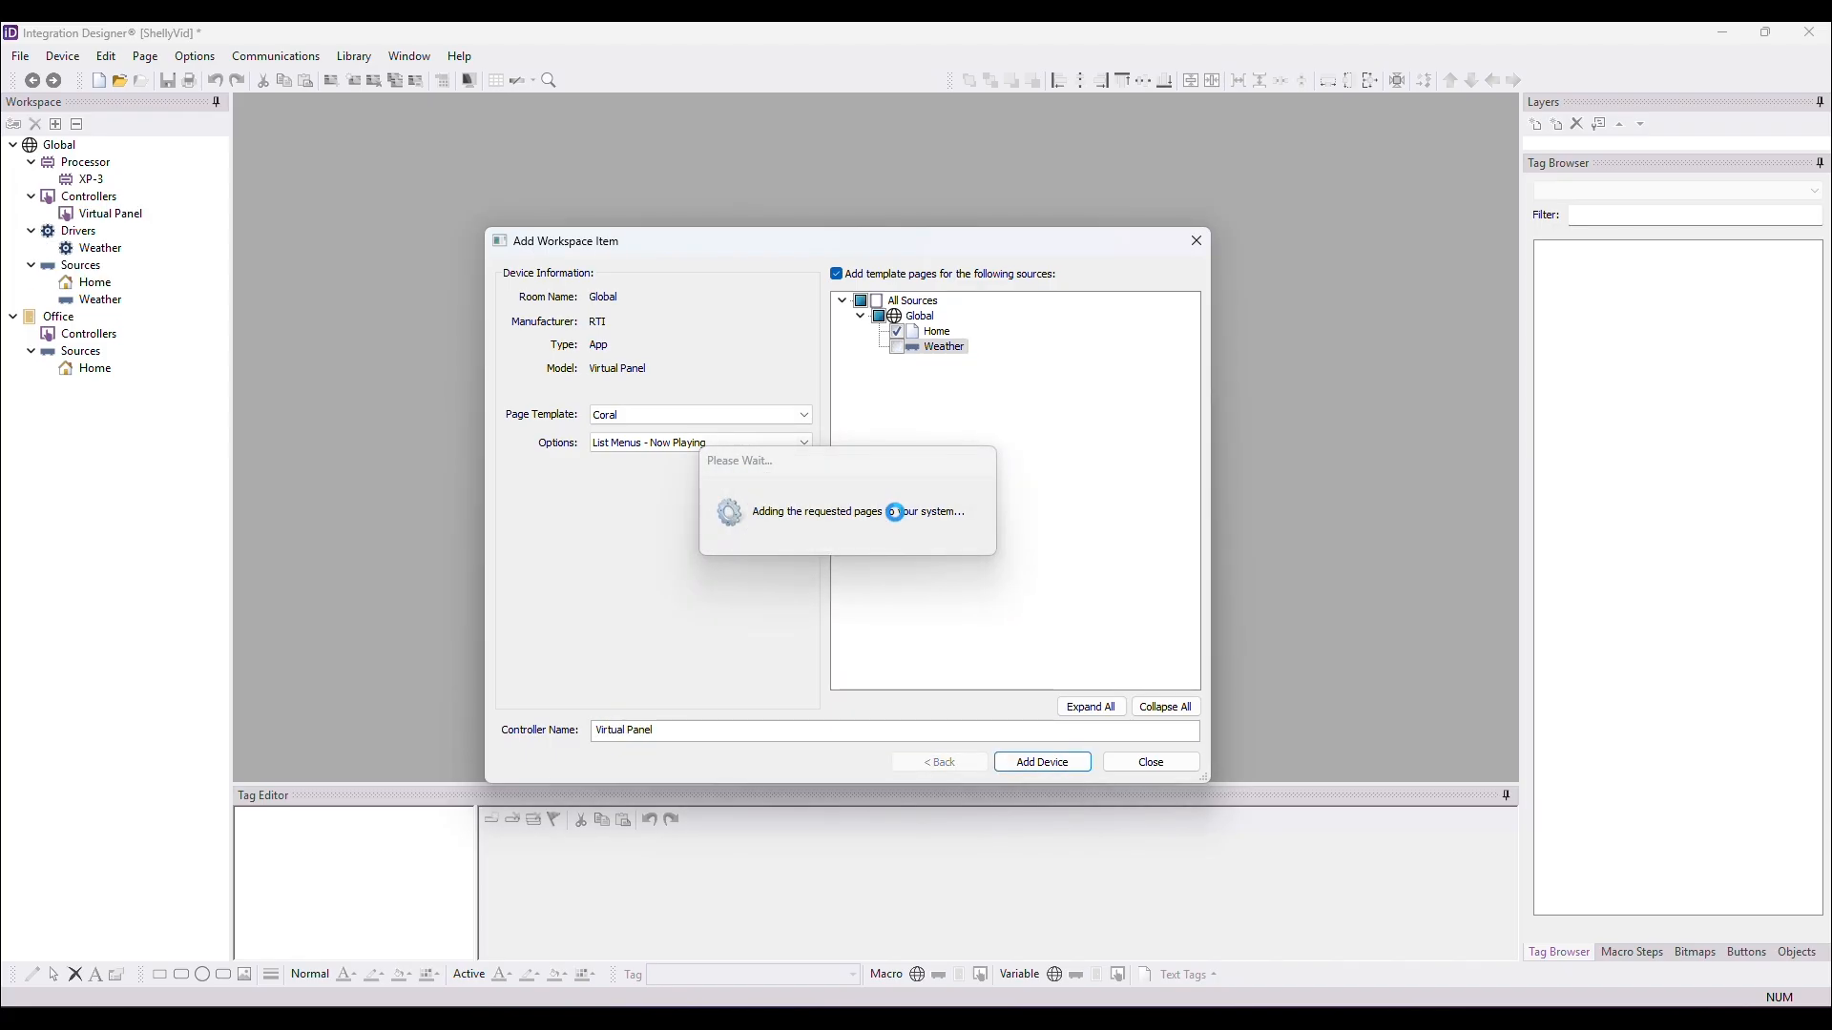
Inspect the ShellyLighting driver's source types and add its ShellyLighting Global source to the Global room, with the Virtual Panel included.
click(819, 279)
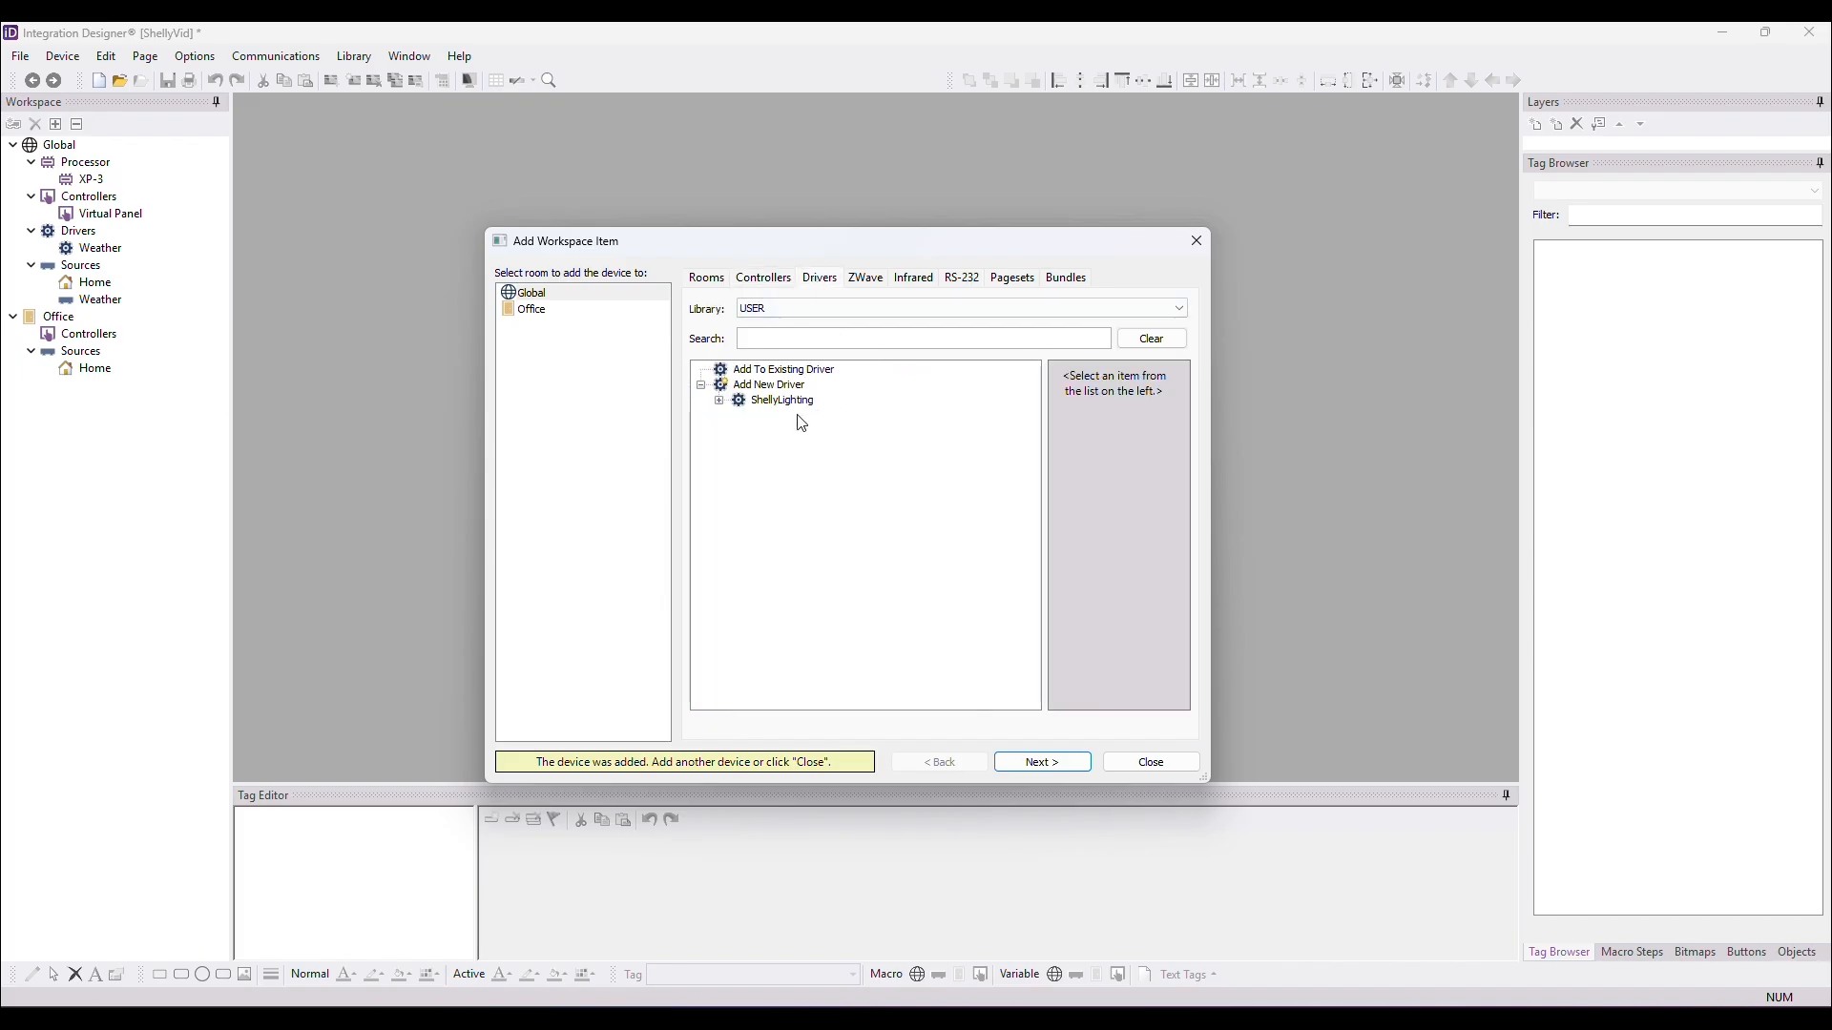
click(720, 401)
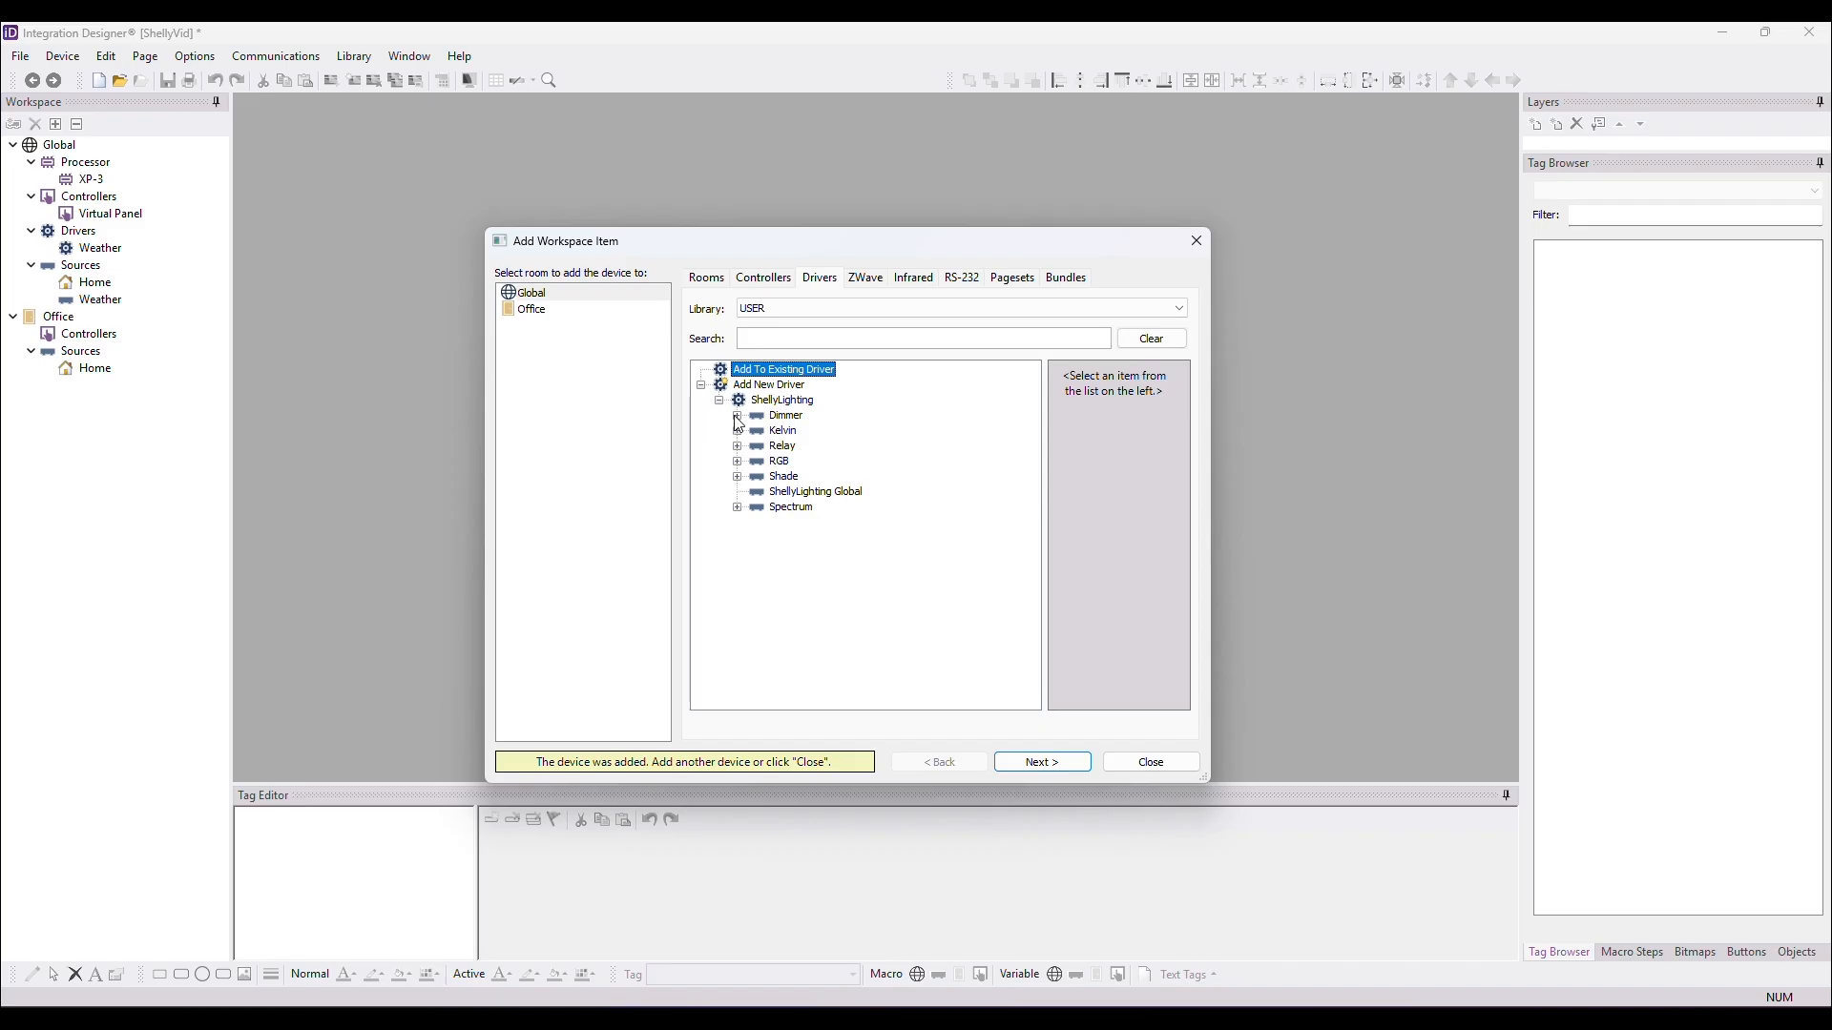
click(737, 417)
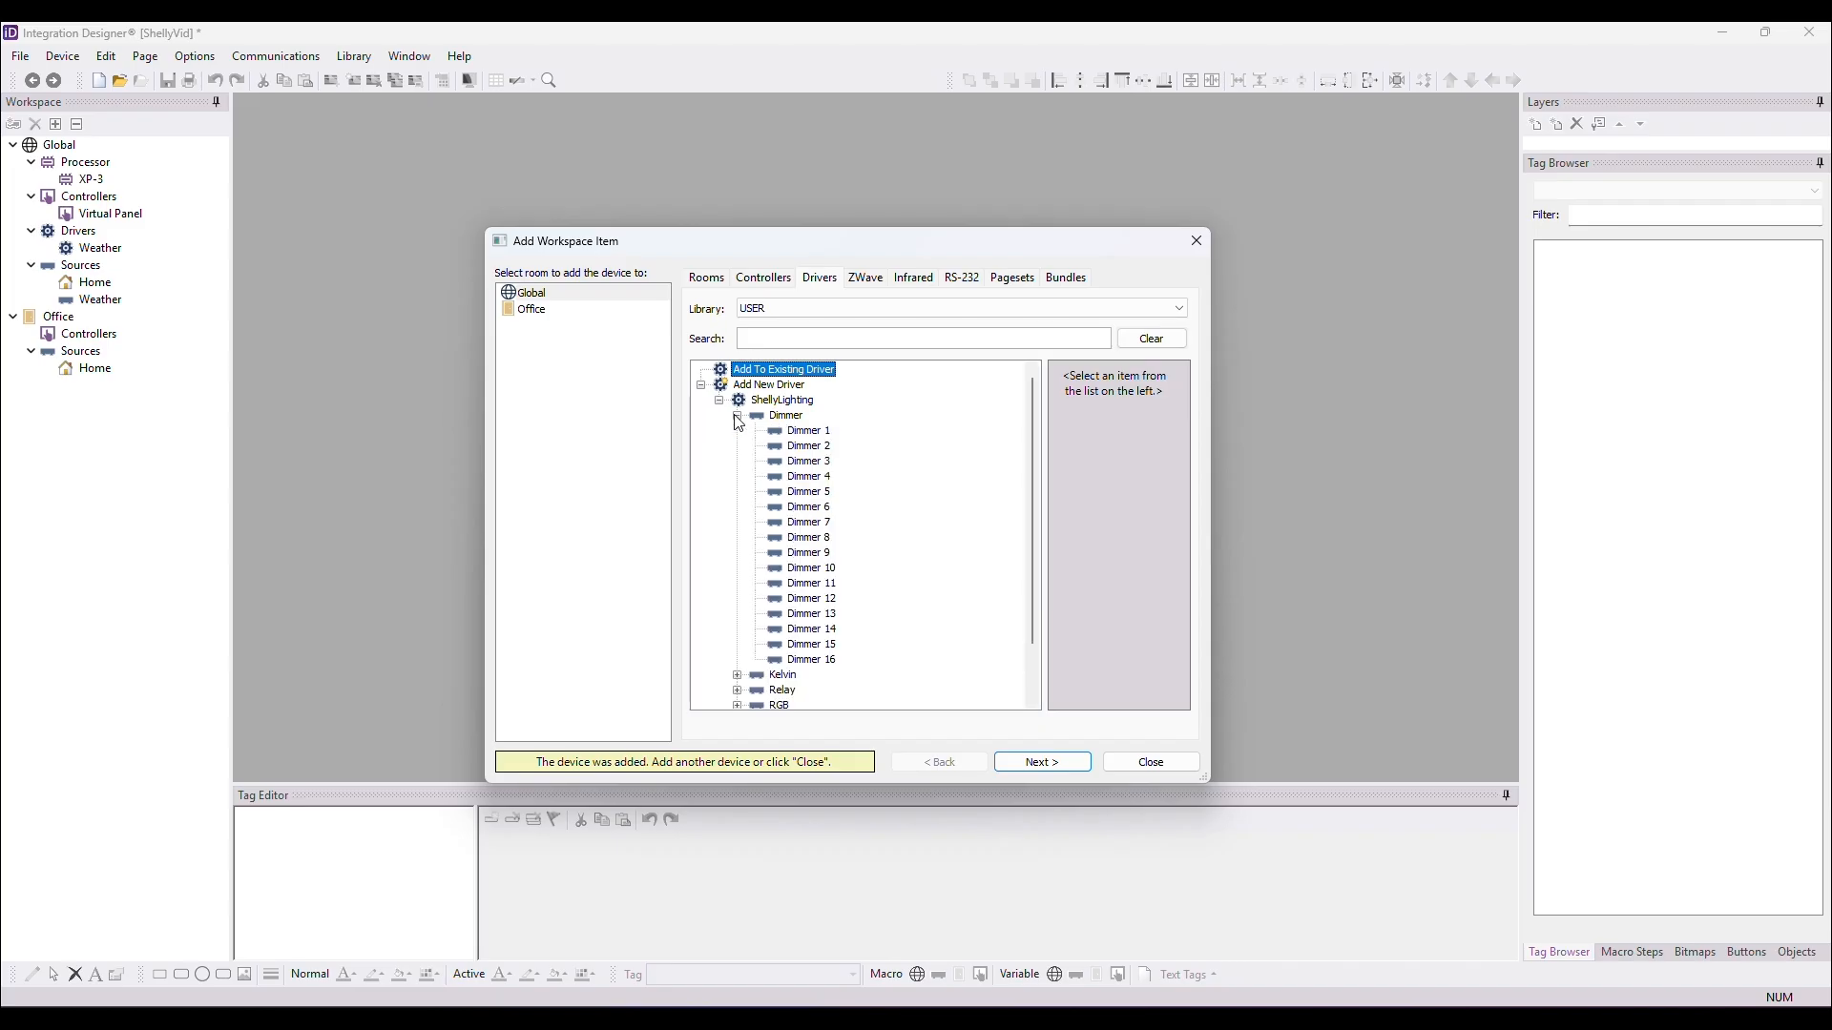
click(738, 417)
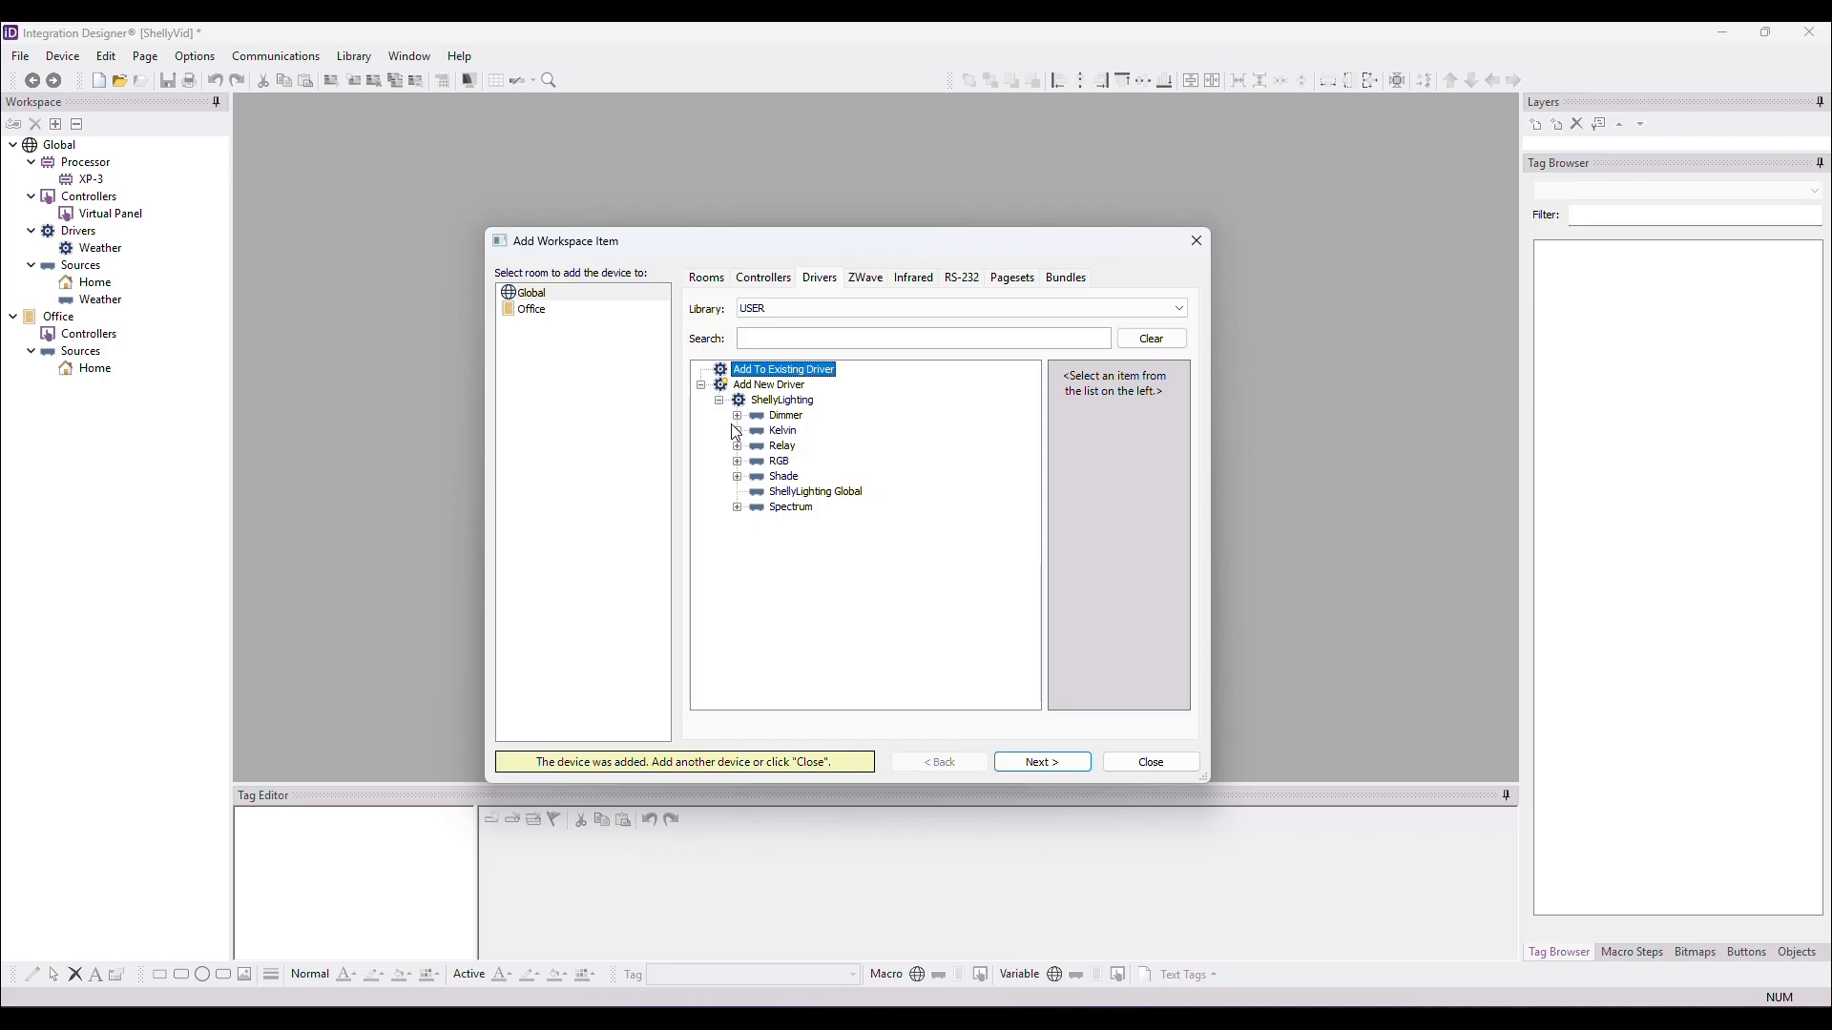
click(826, 494)
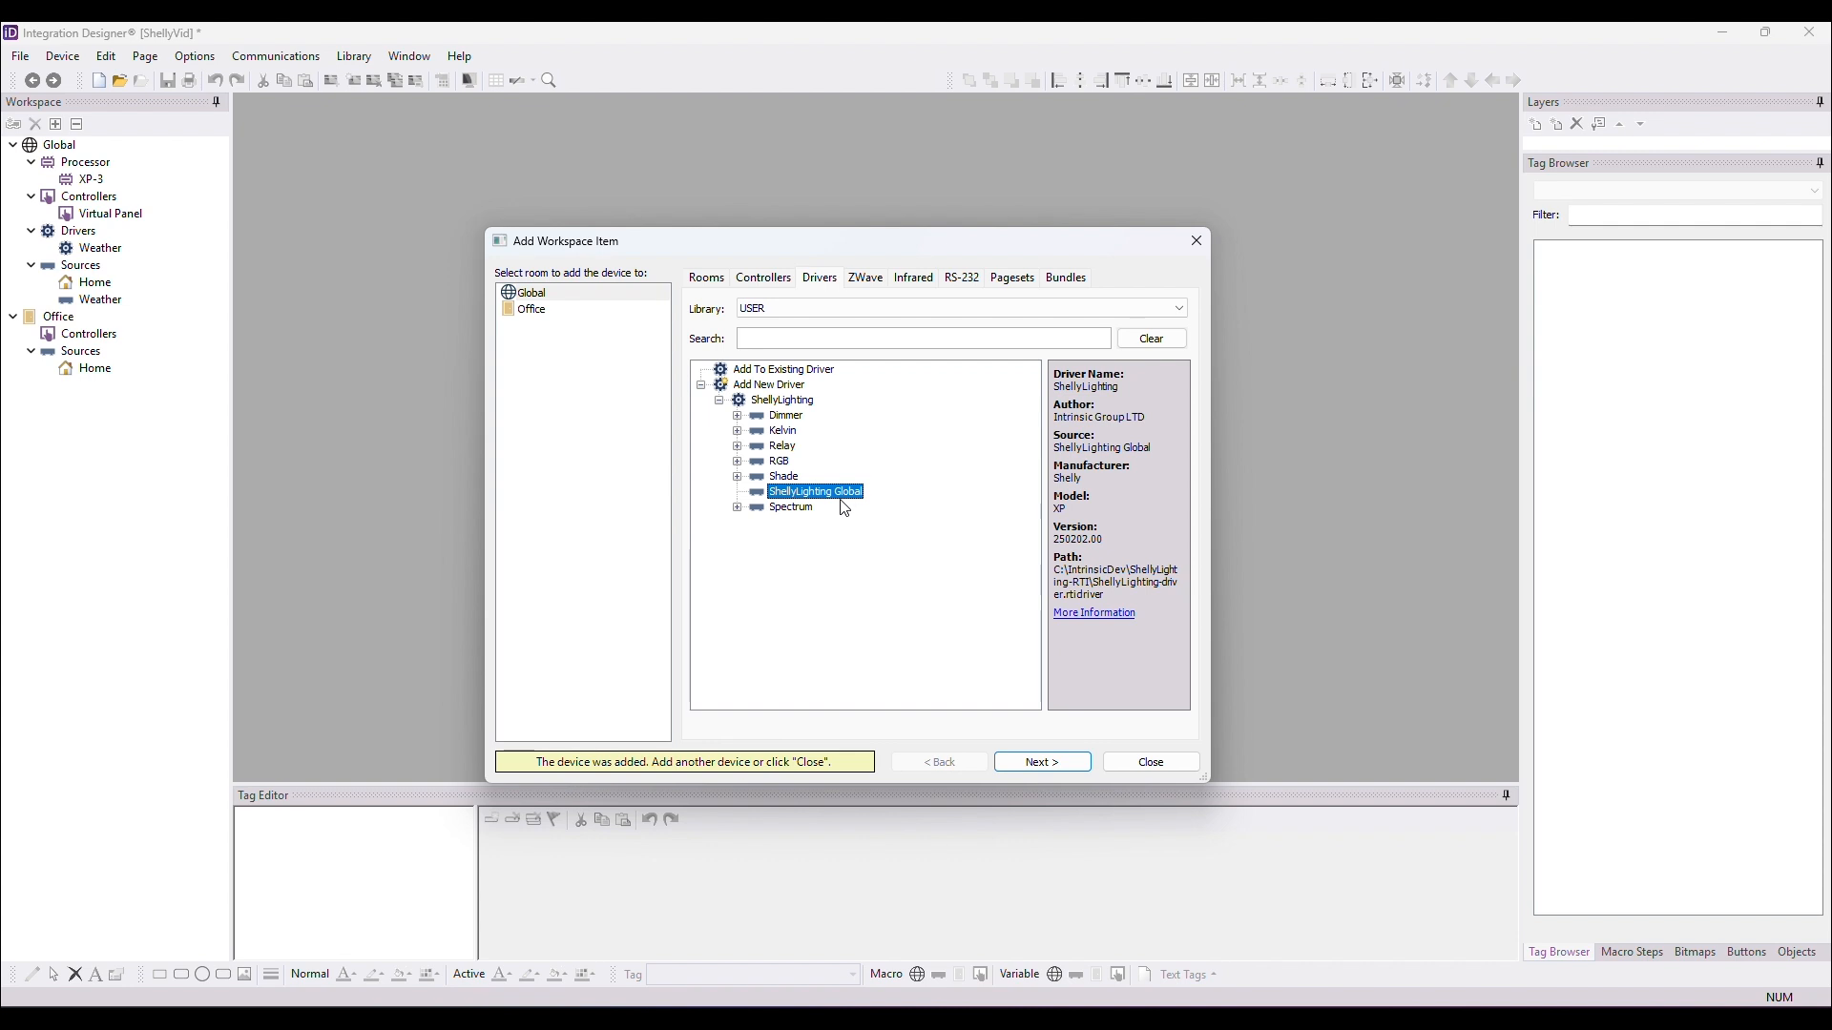
click(1056, 768)
click(1050, 765)
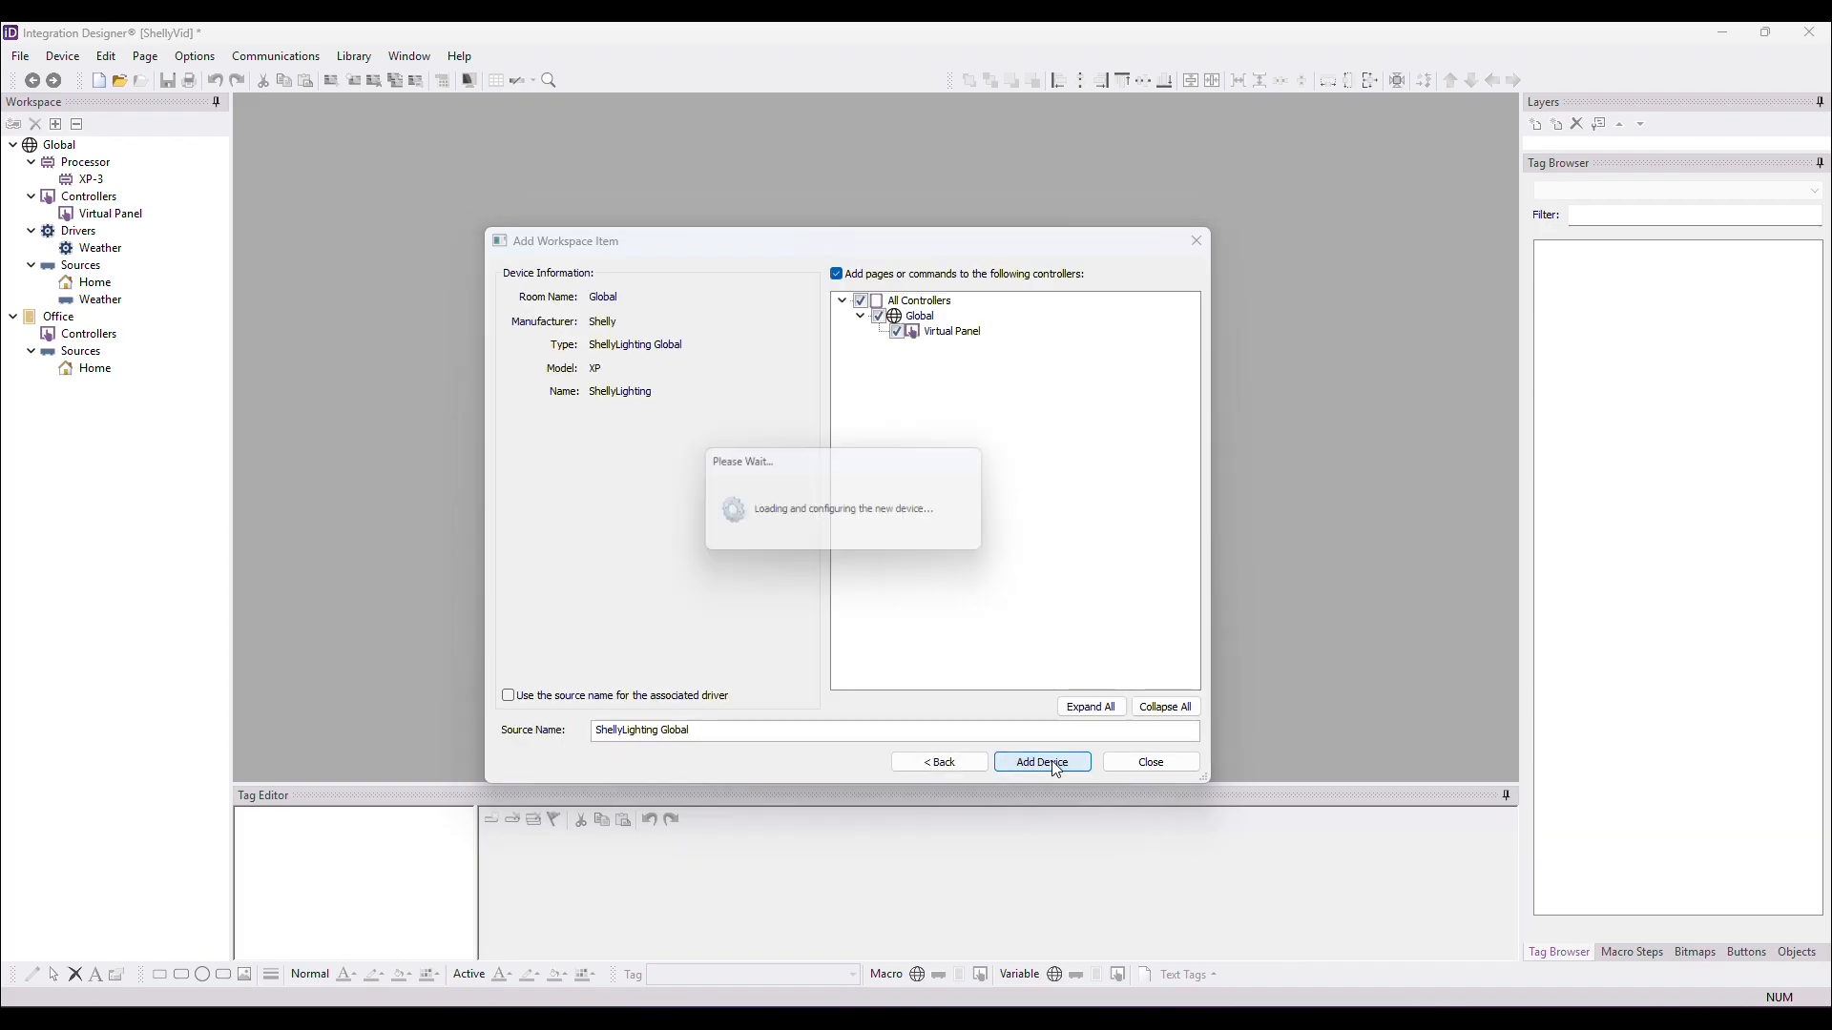
click(1136, 769)
Set the control drivers directory to the IntrinsicMulticastDriver-RTI folder.
click(181, 61)
click(239, 78)
click(1202, 480)
scroll(945, 535, down, 10)
scroll(940, 555, up, 12)
scroll(940, 555, down, 5)
click(940, 668)
click(867, 659)
Add the Intrinsic Multicast Driver from the USER library to the Global room as a new driver.
right_click(89, 233)
click(116, 247)
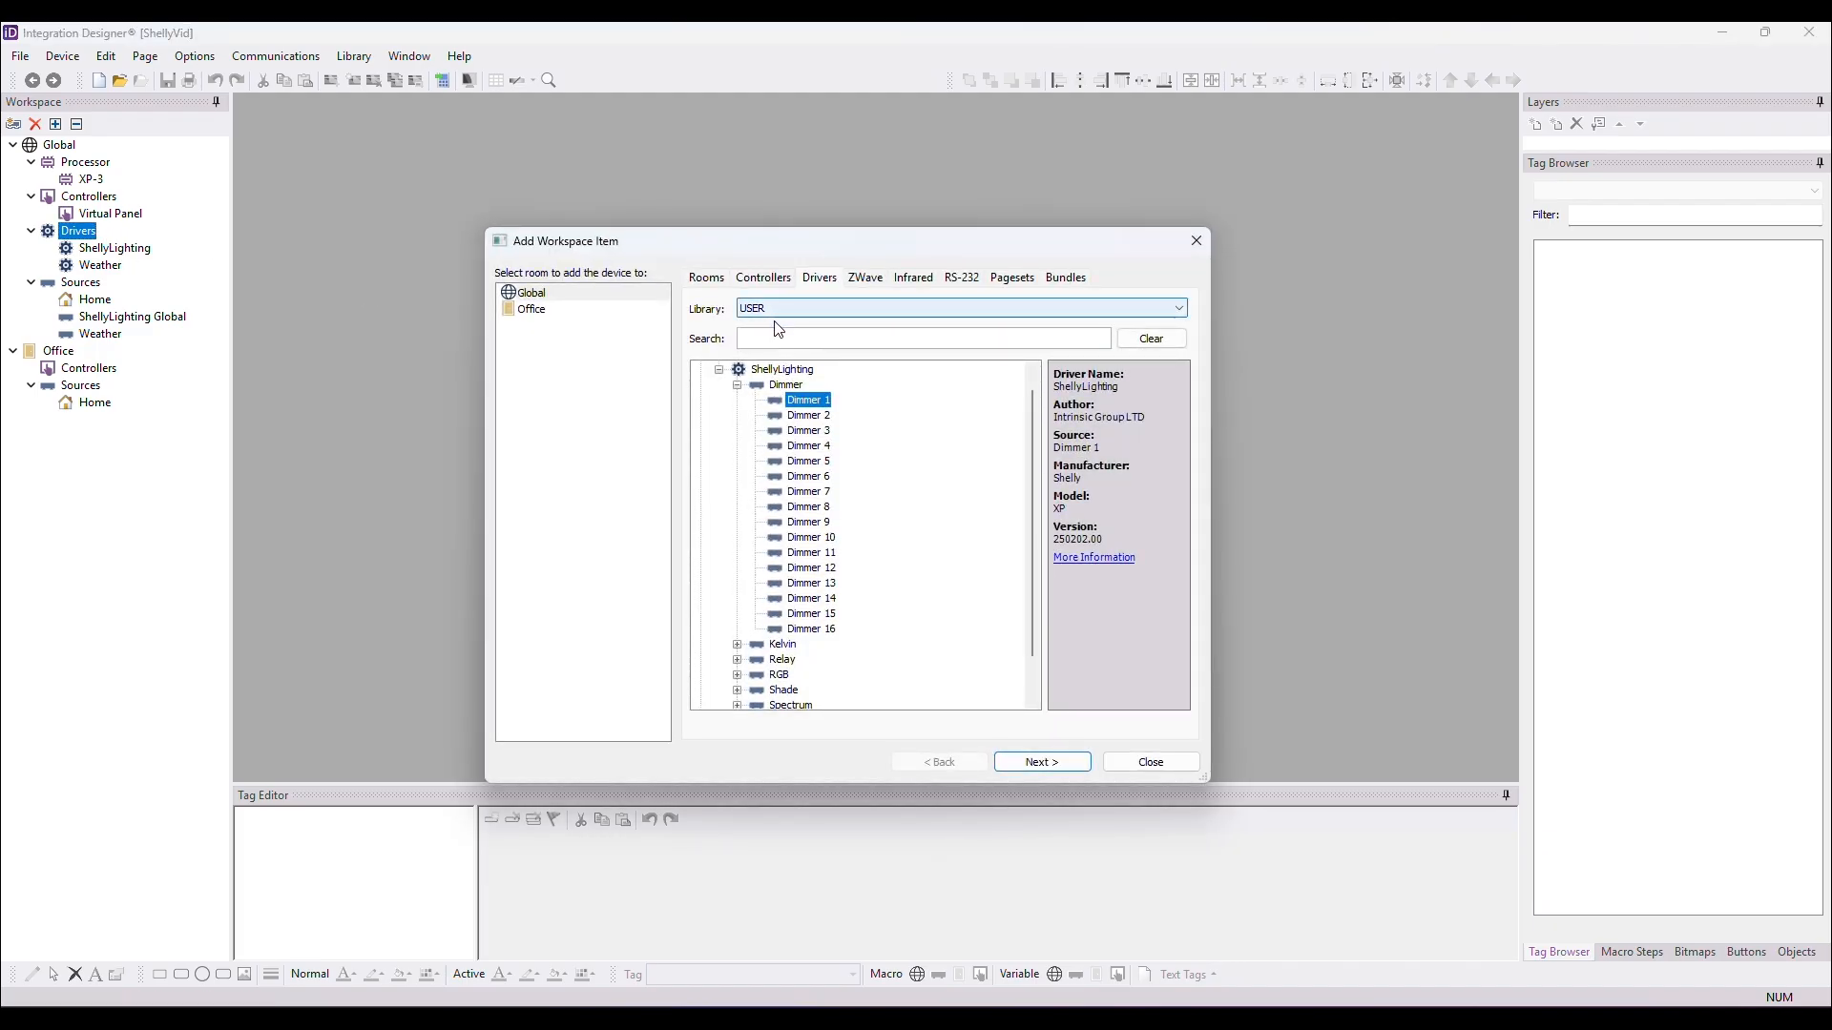
click(719, 369)
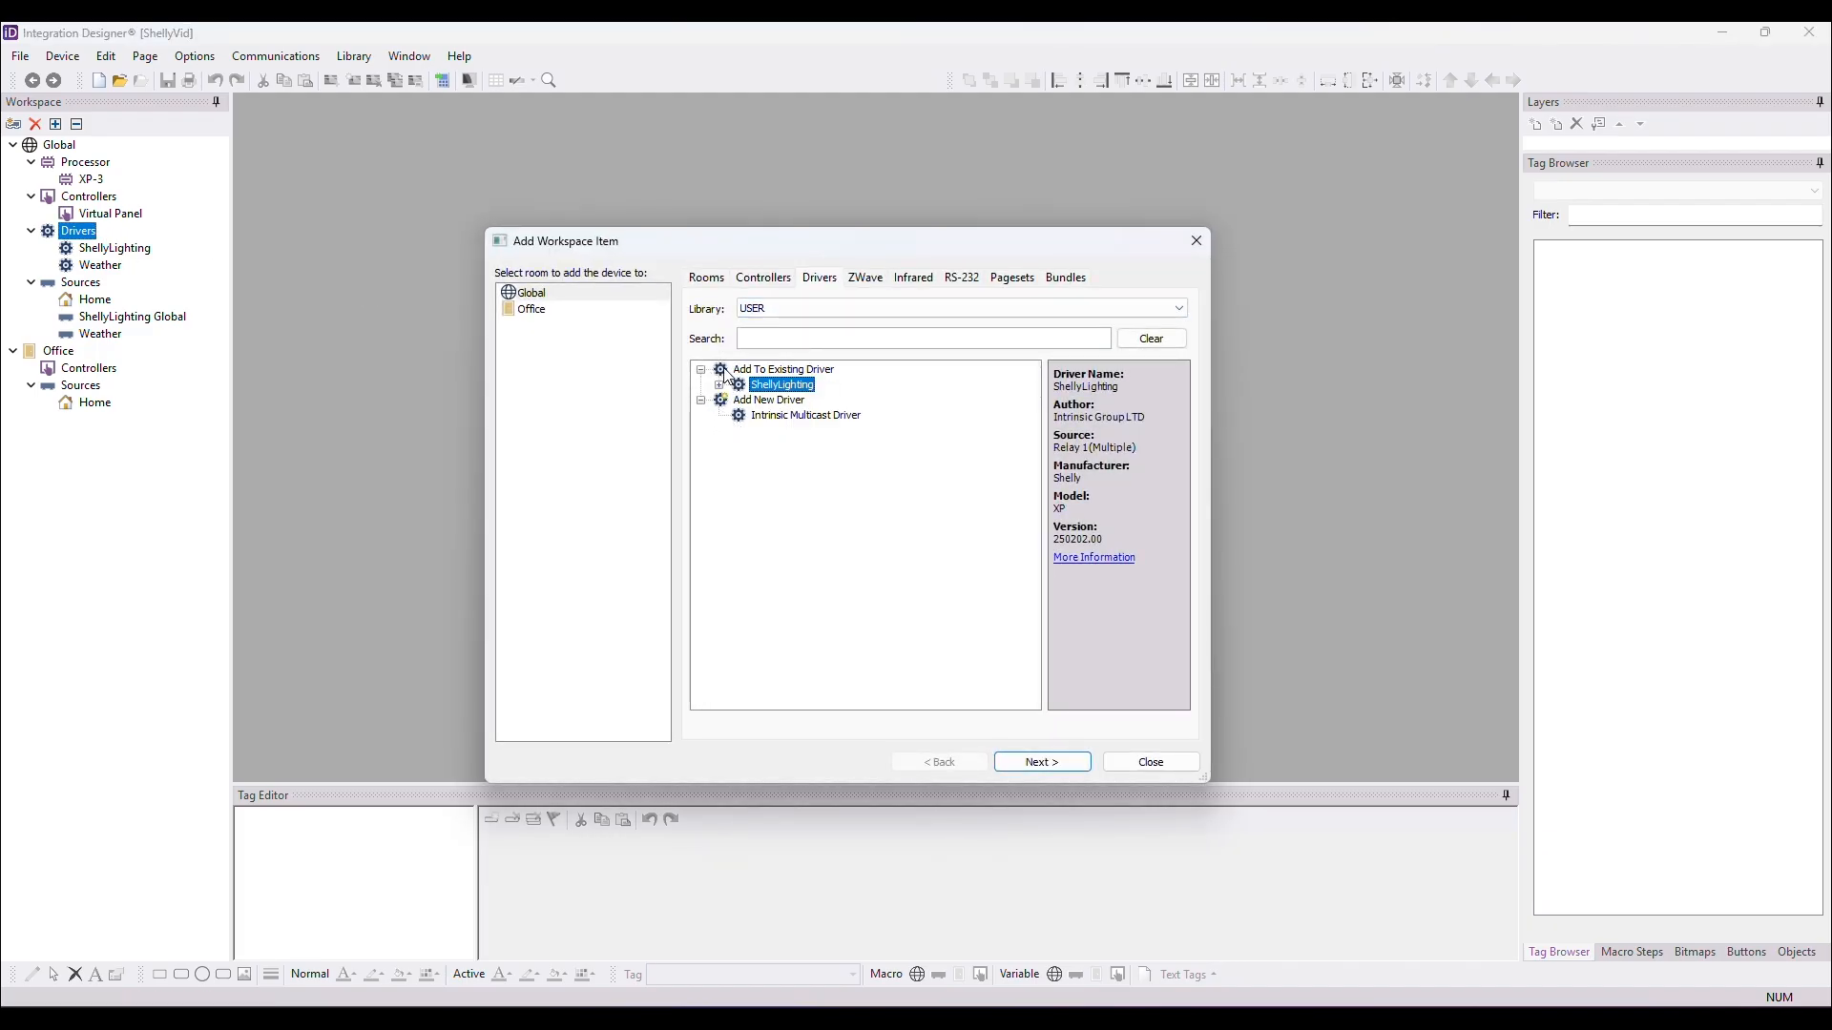
click(792, 416)
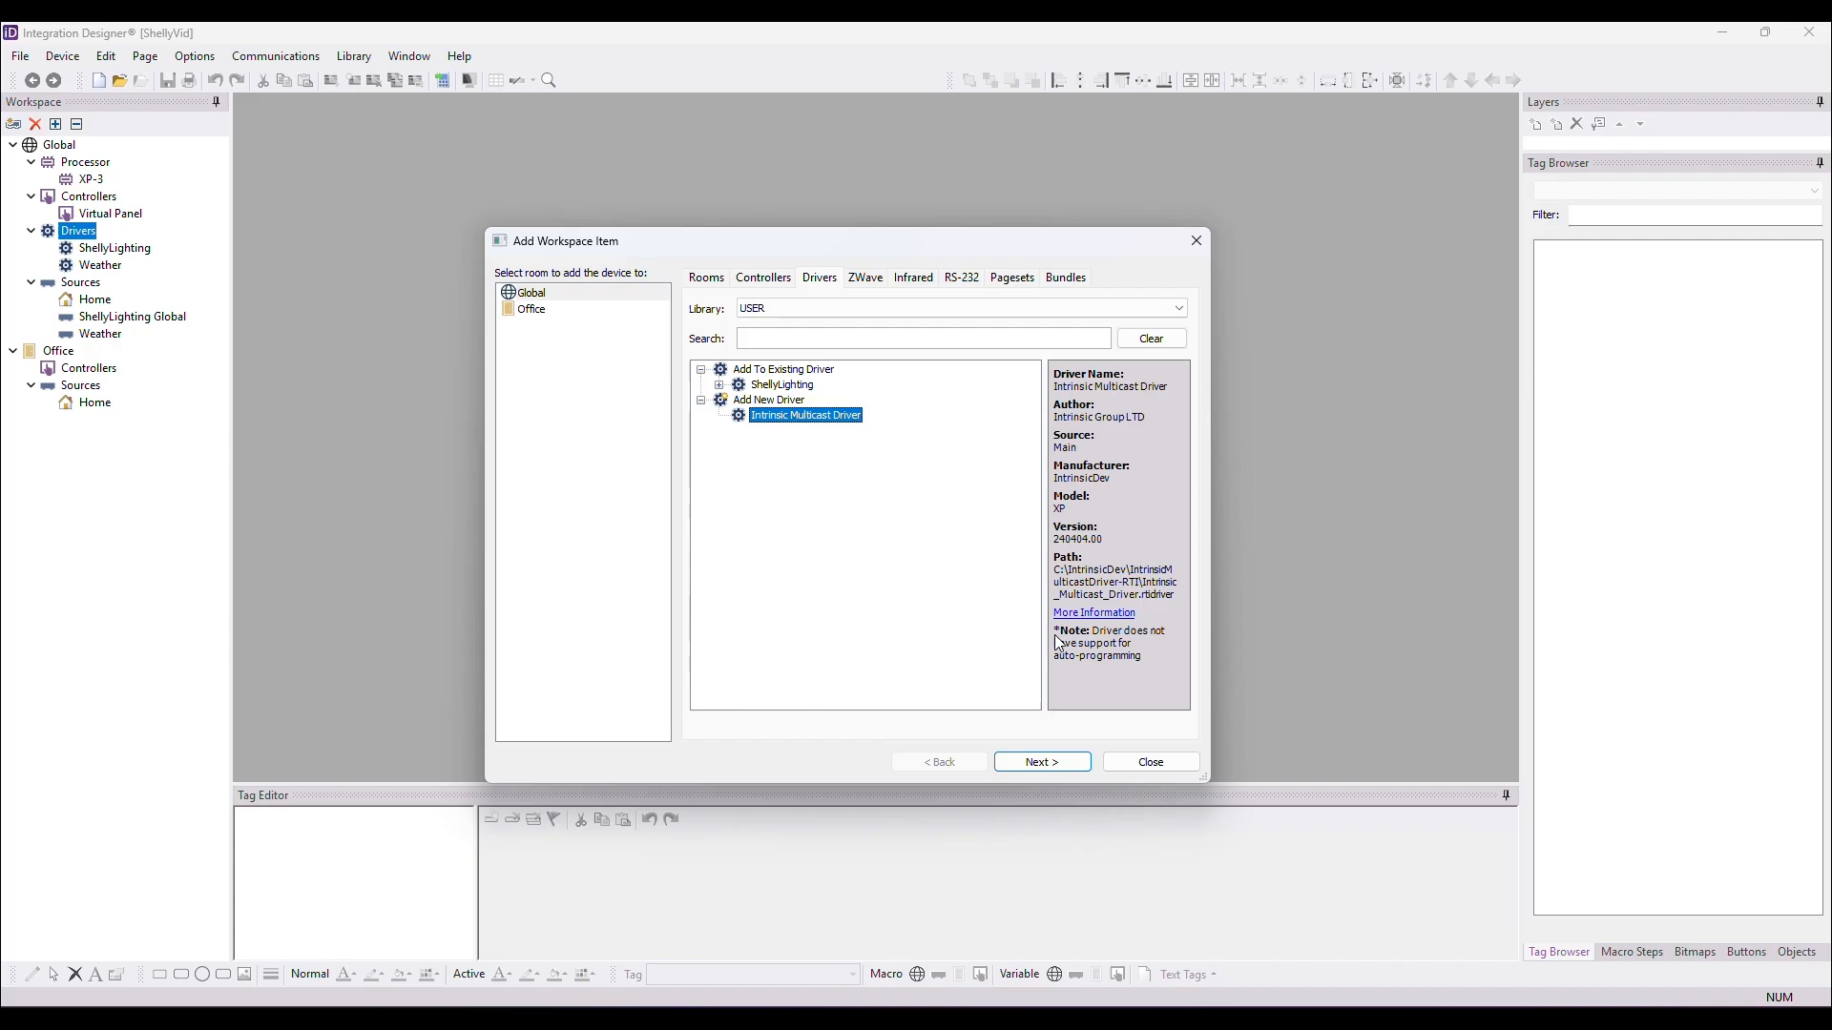
click(1042, 763)
click(1042, 763)
click(1191, 764)
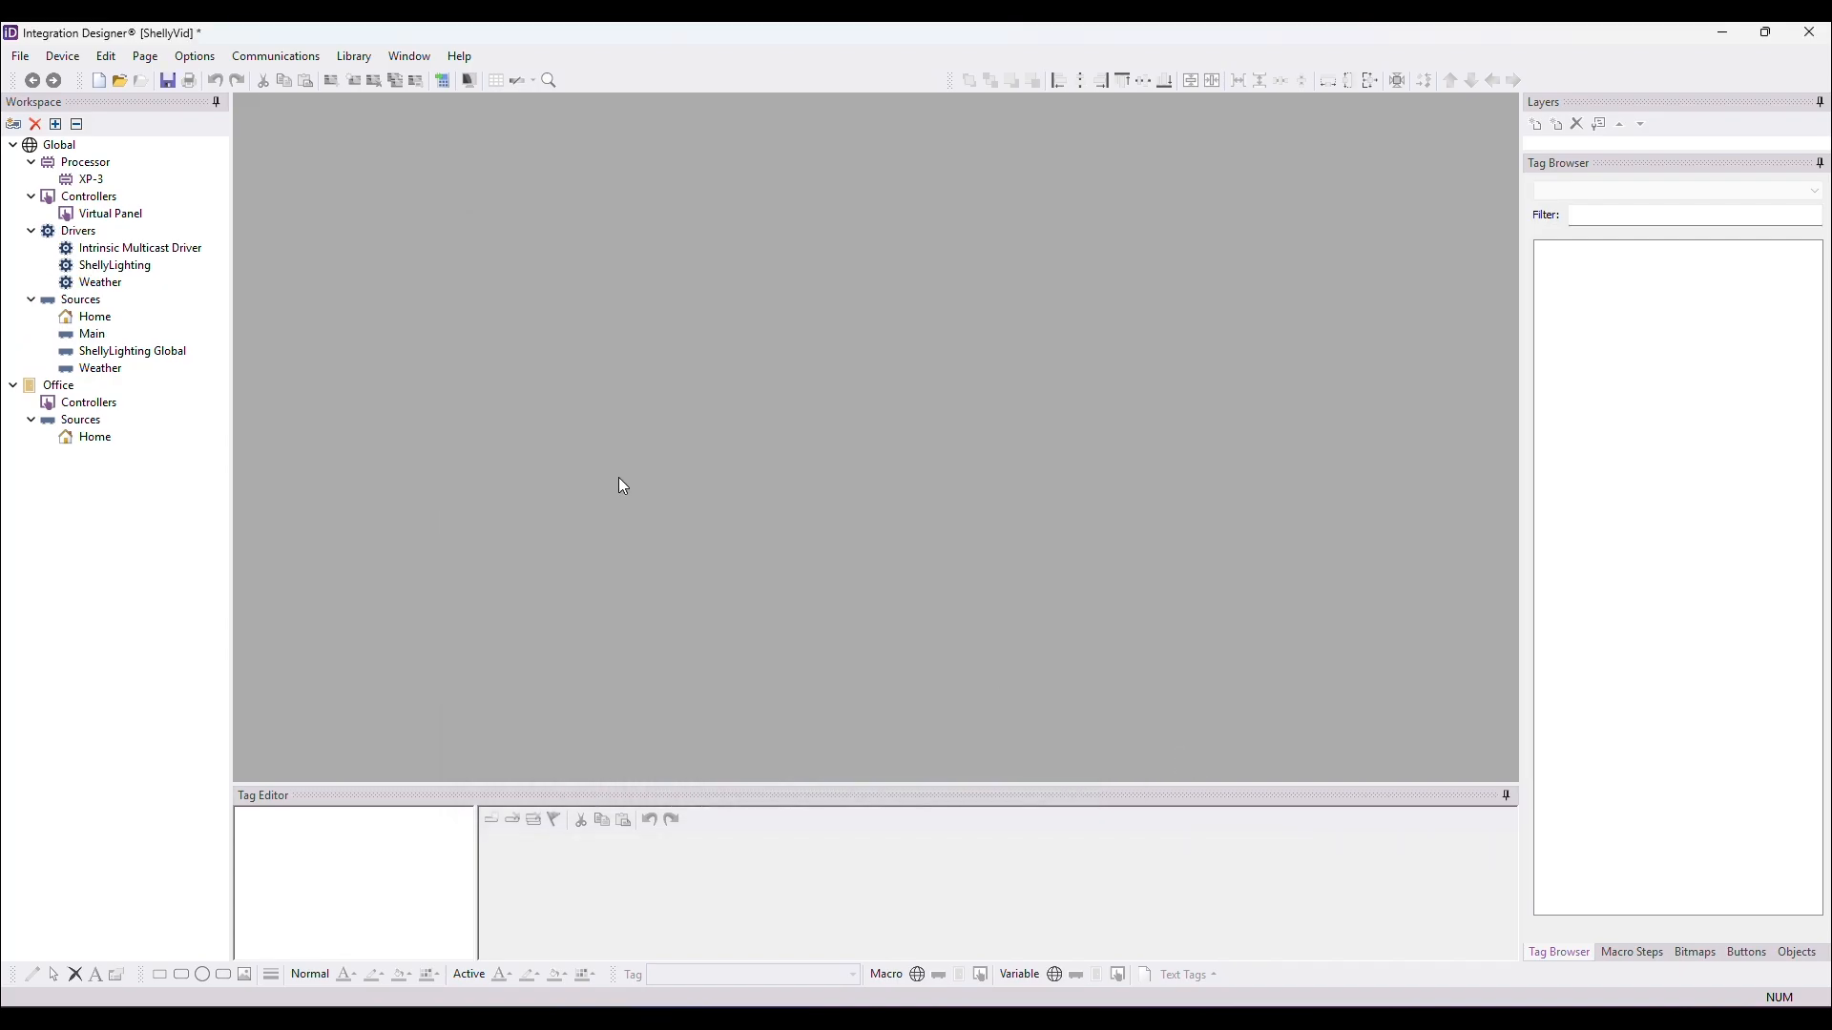
Delete the Weather driver from the workspace.
click(97, 283)
key(Delete)
click(965, 580)
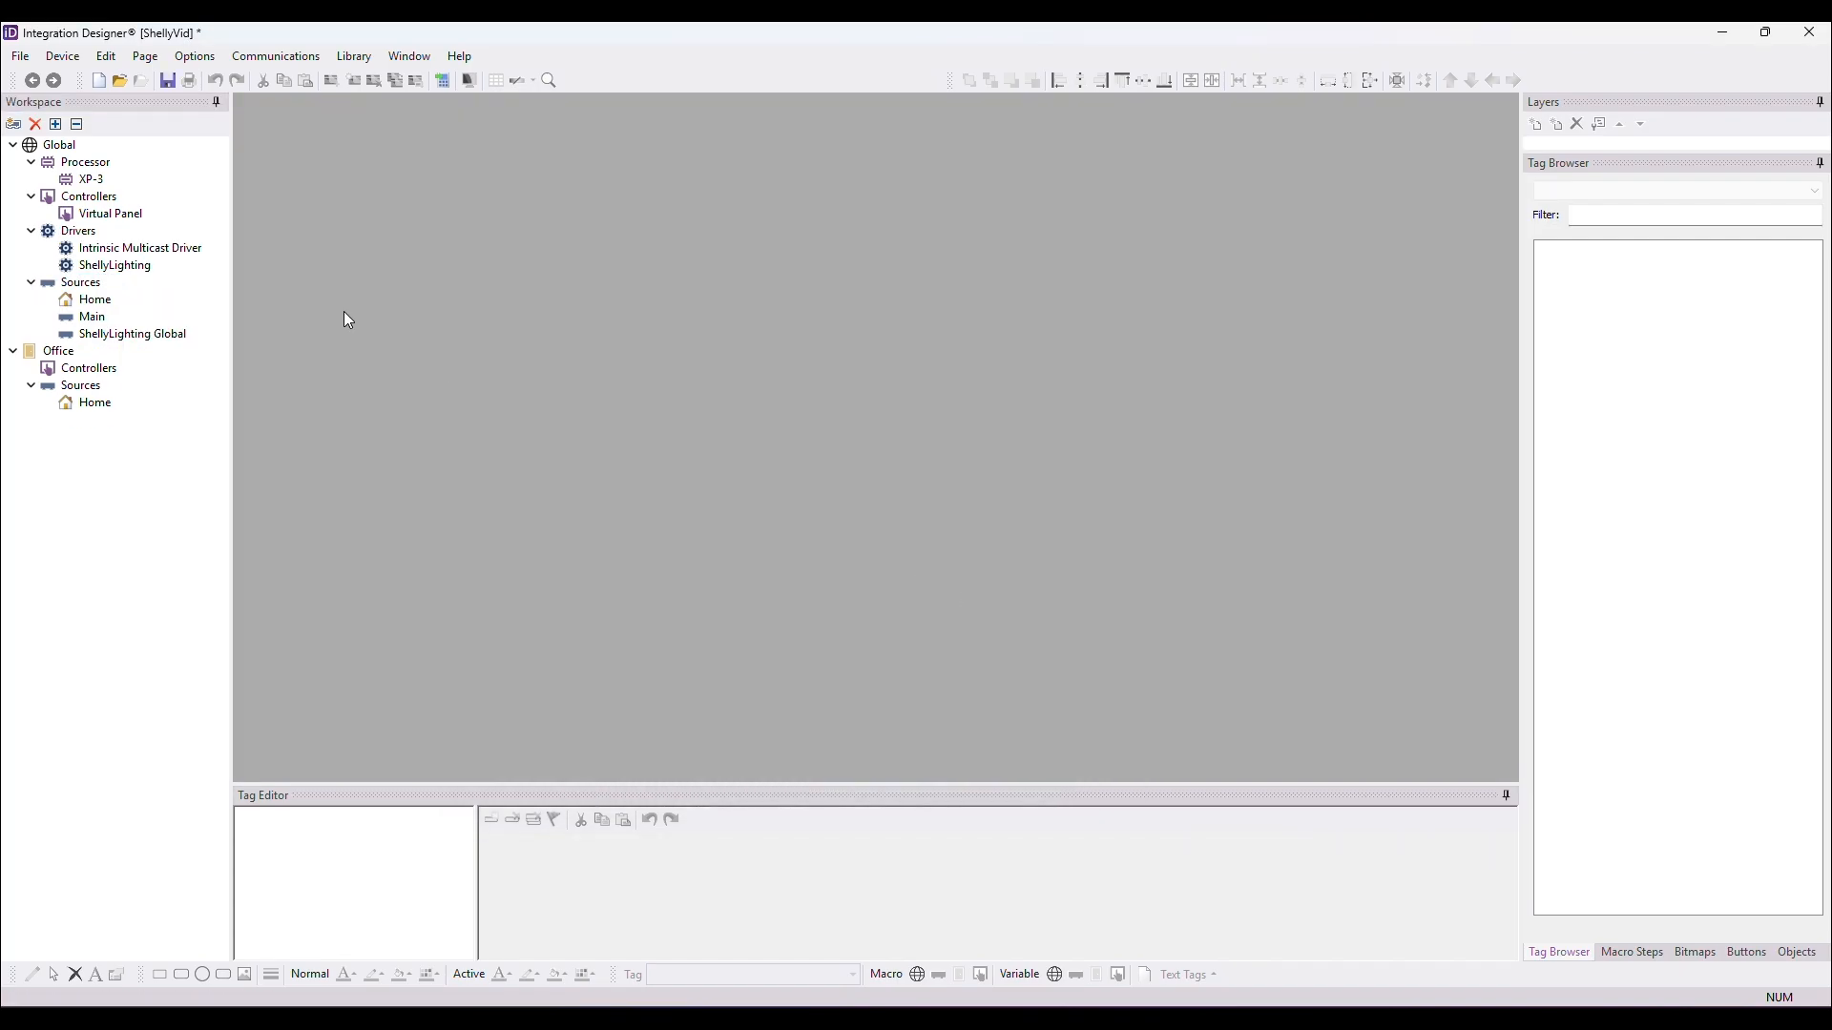
In the Intrinsic Multicast Driver's properties, enable Global Data Line and set Connections to 0.
click(141, 248)
click(276, 183)
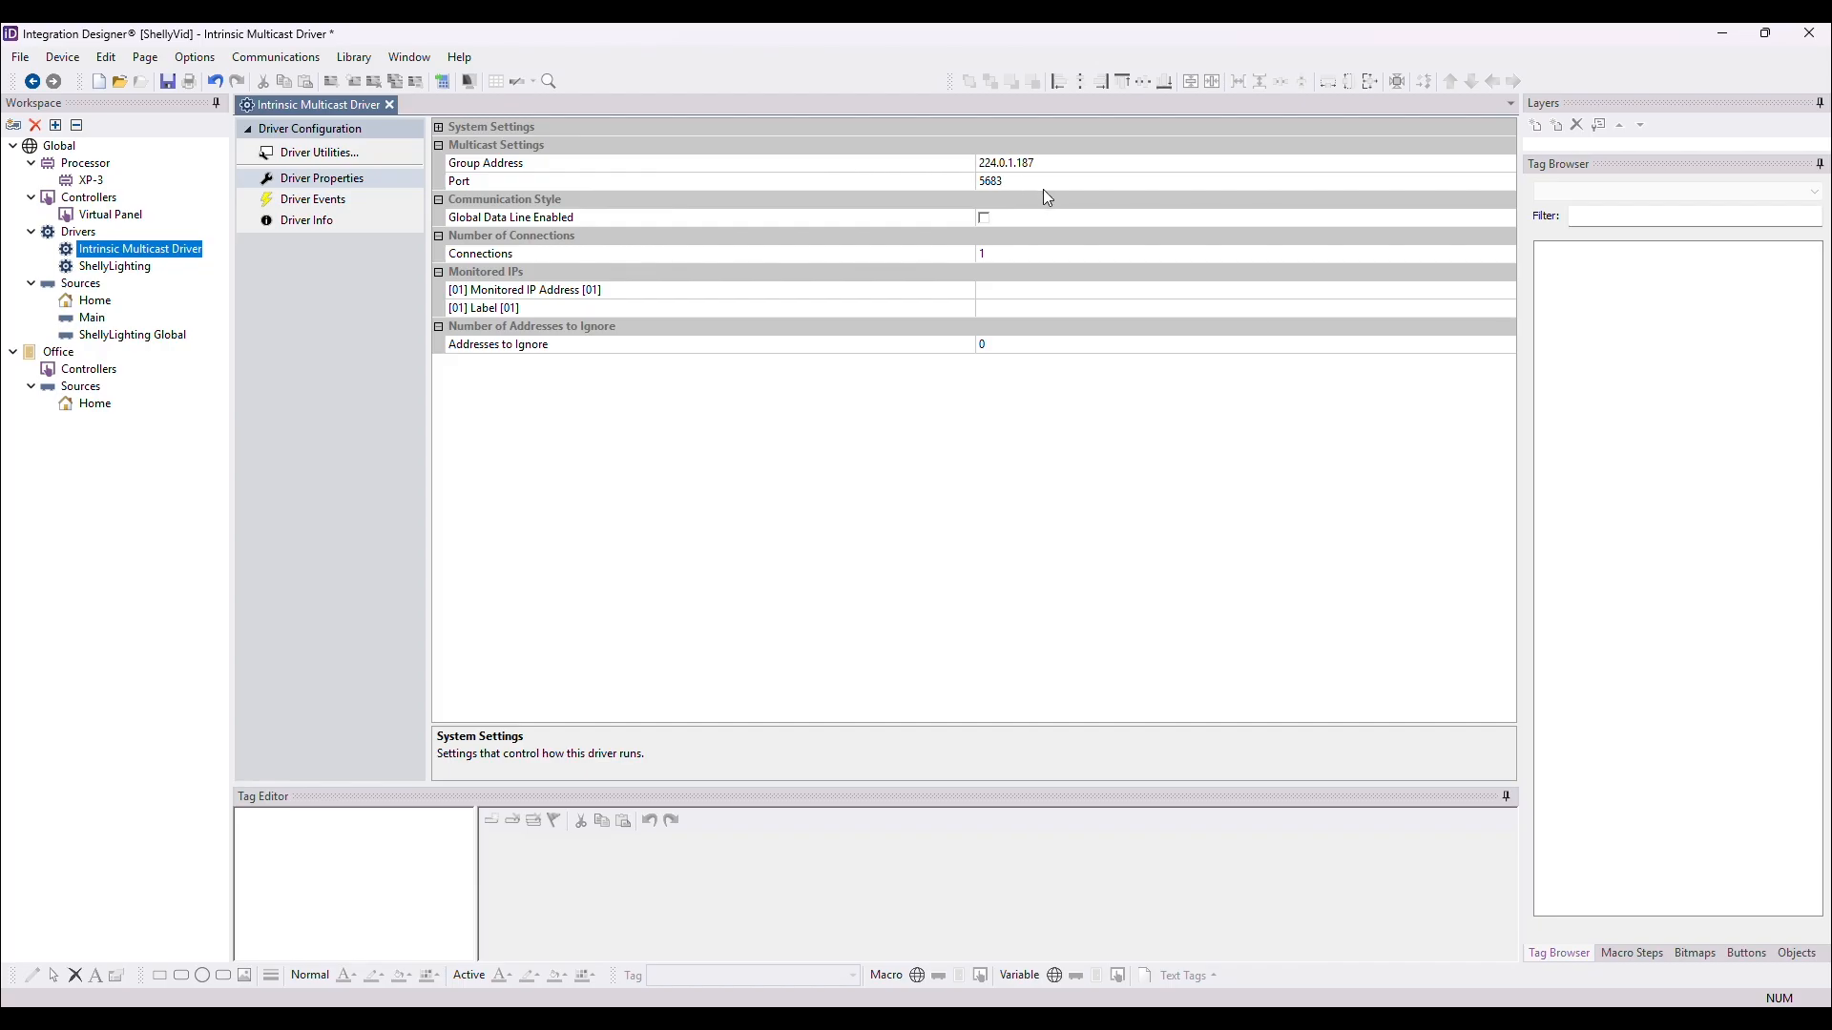
click(983, 218)
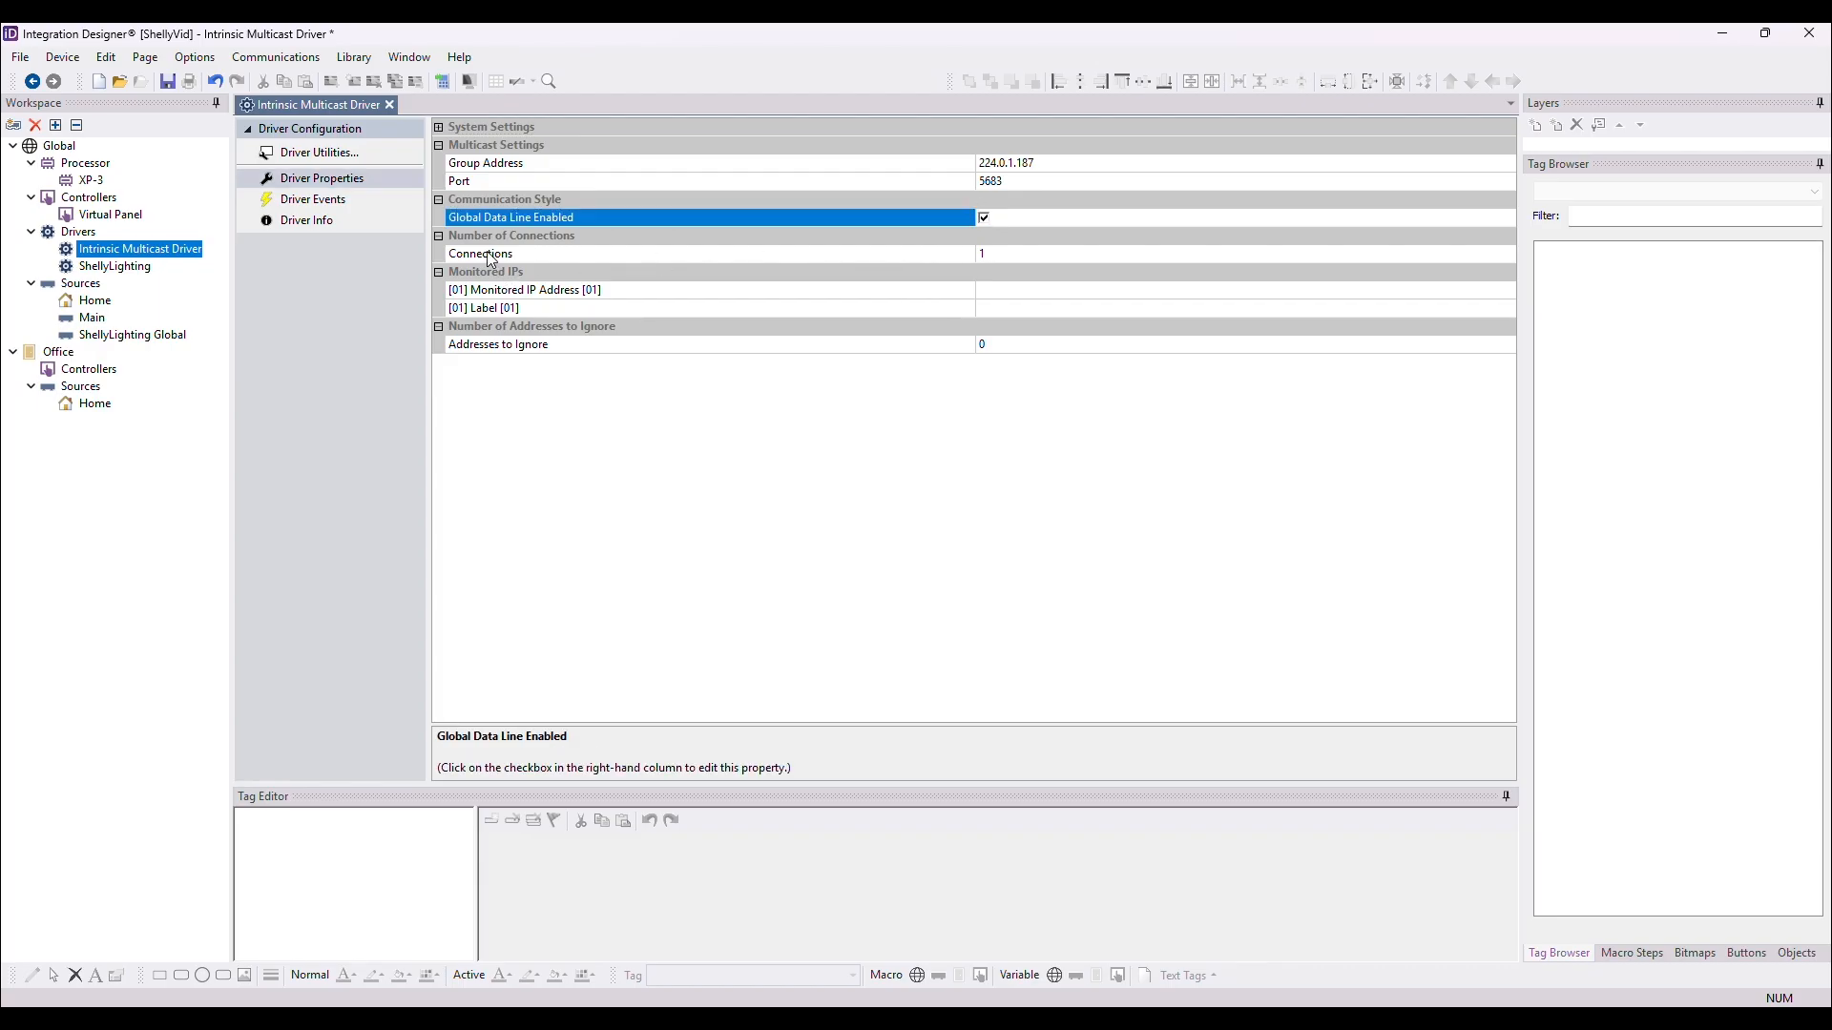
click(1002, 255)
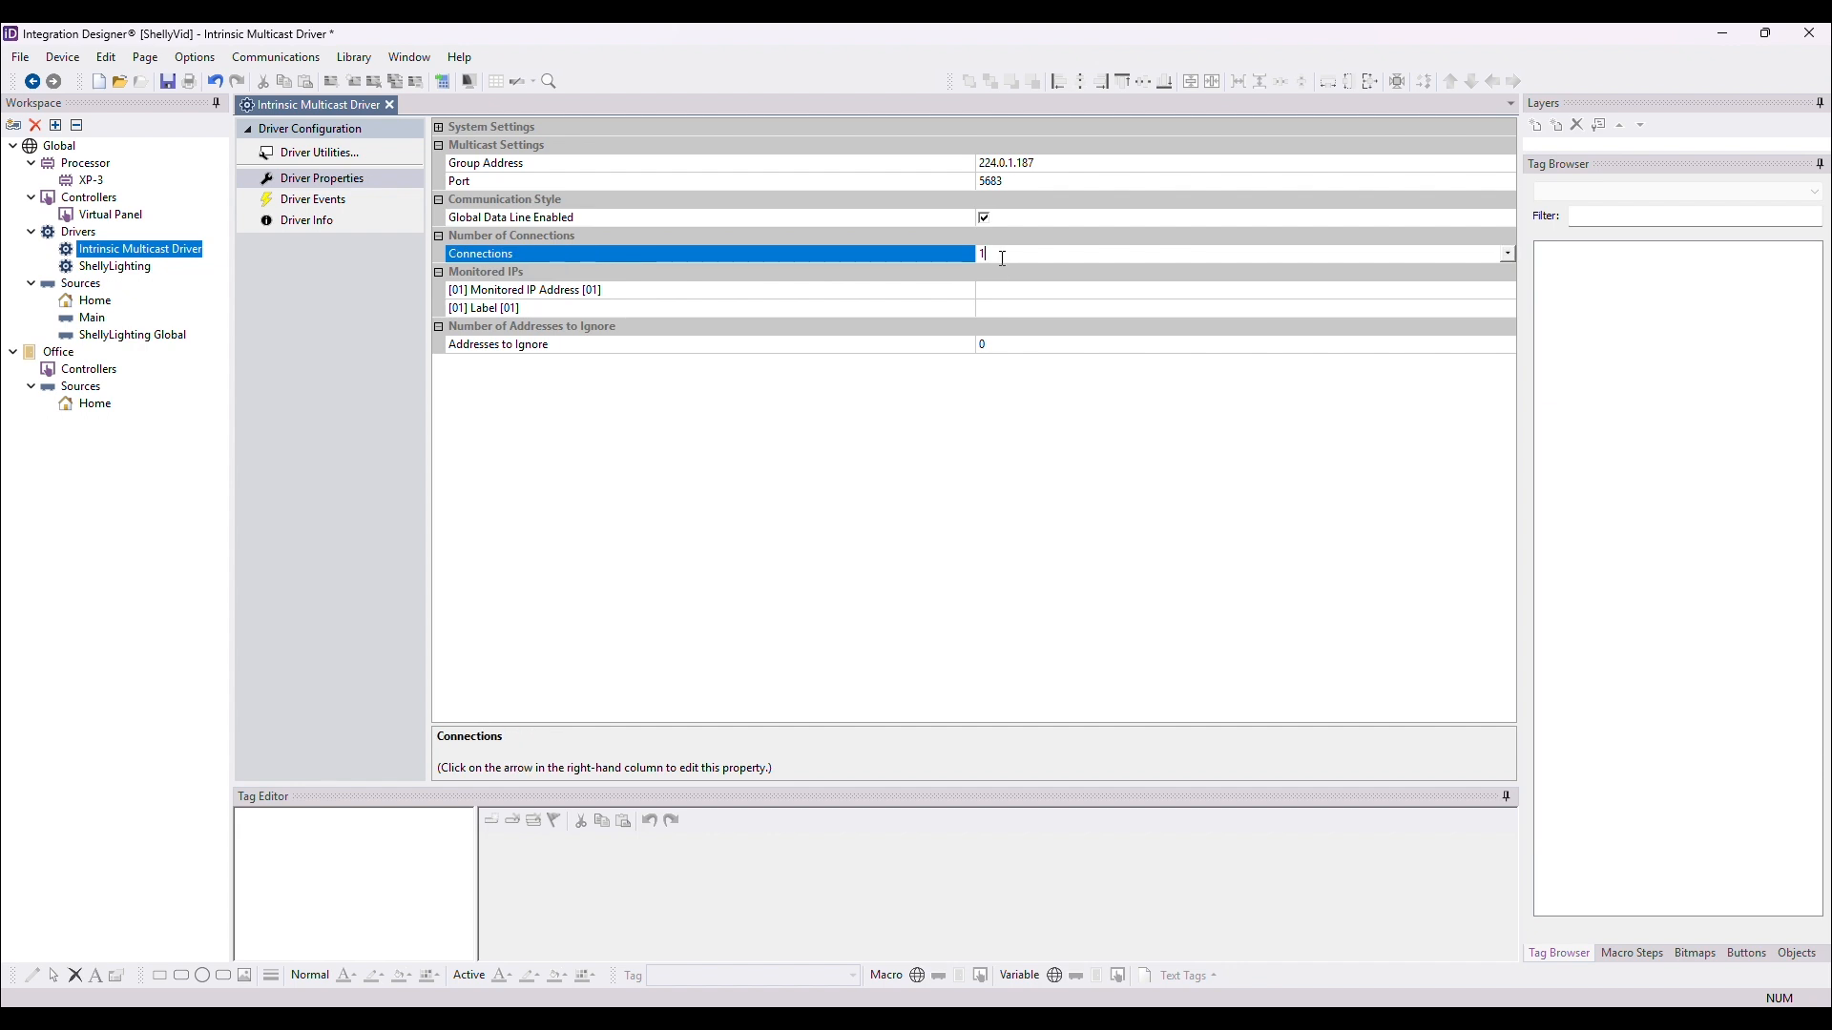
key(Return)
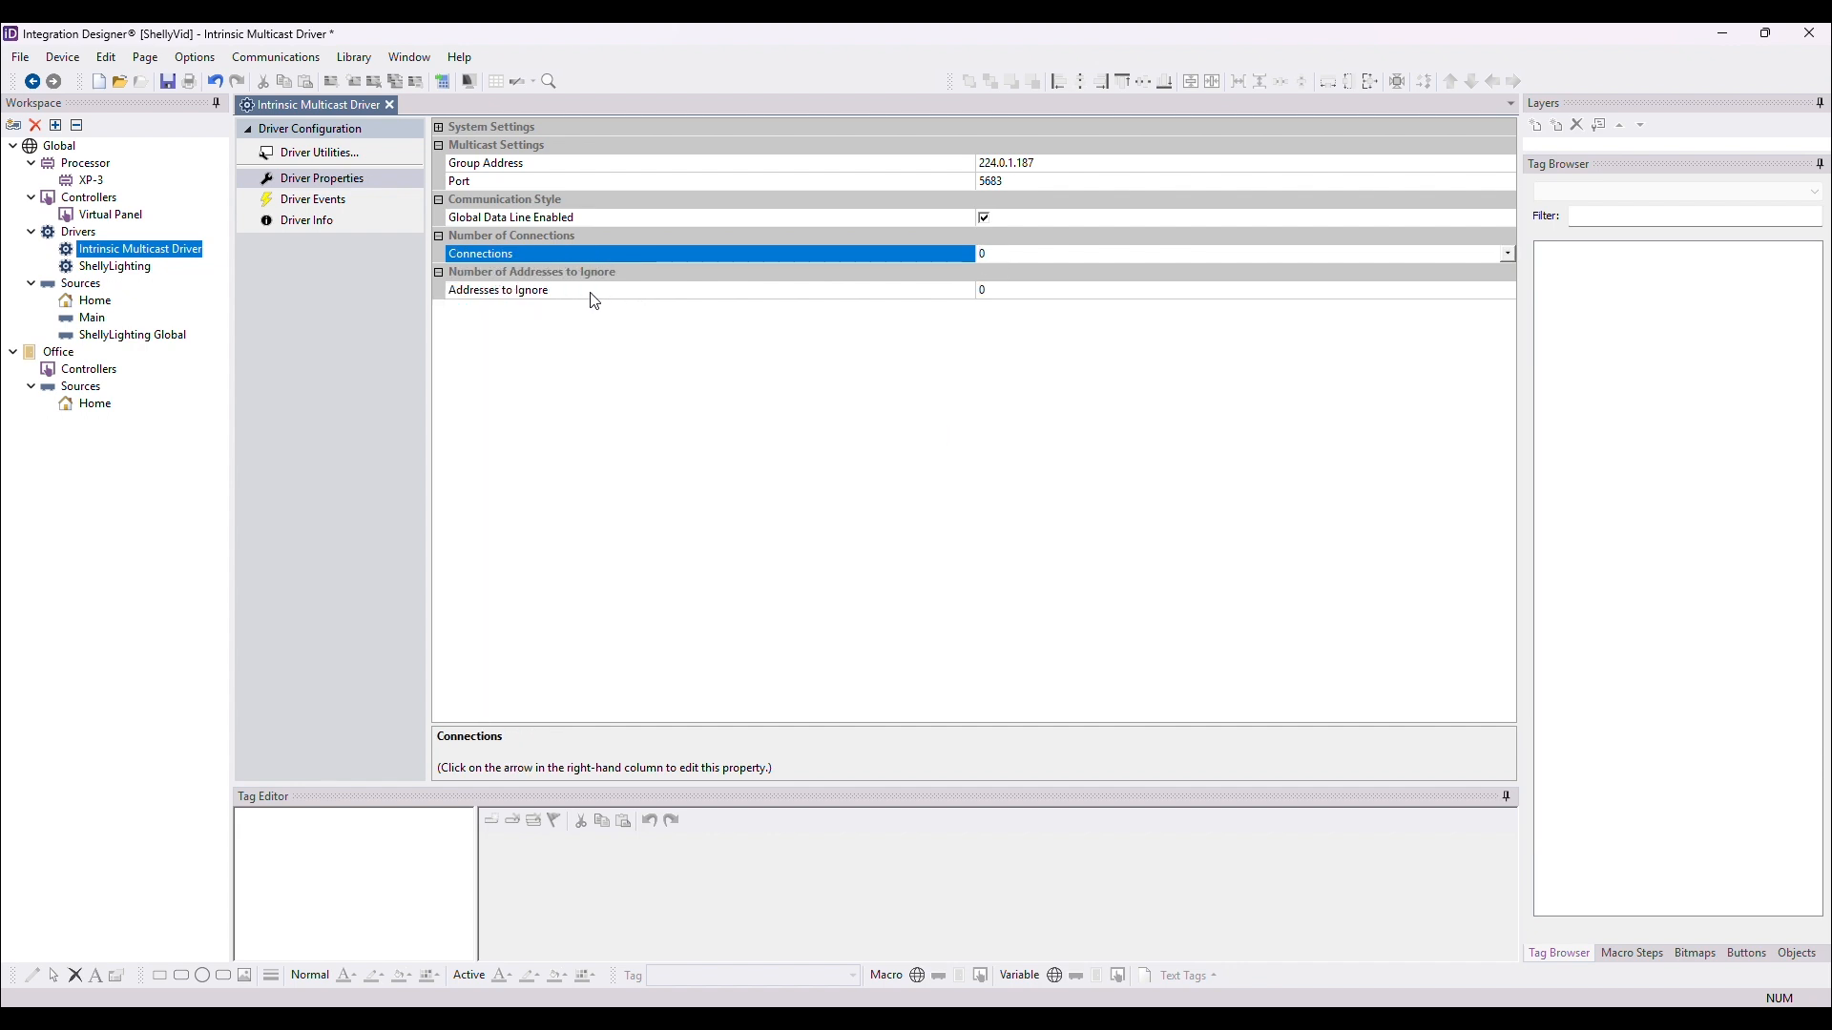
In the ShellyLighting driver's properties, map Global Data RX to the Multicast Data of the Intrinsic Multicast Driver.
click(101, 266)
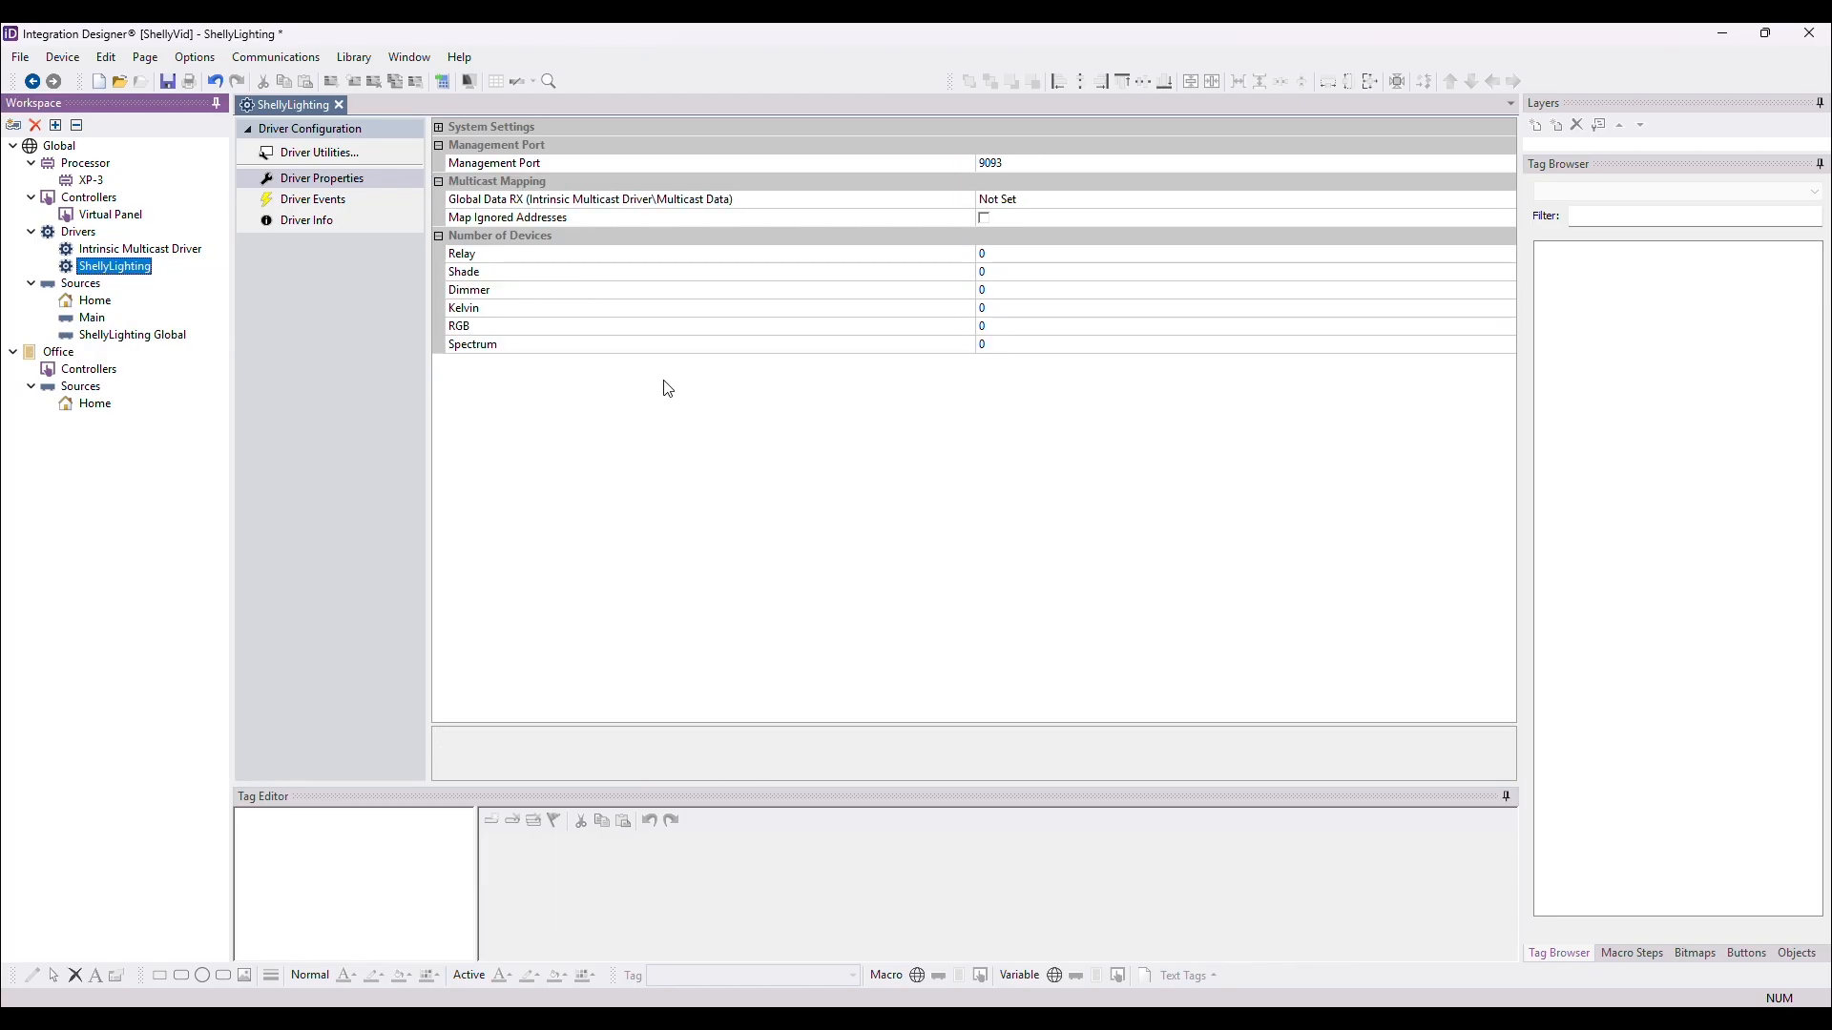
click(523, 182)
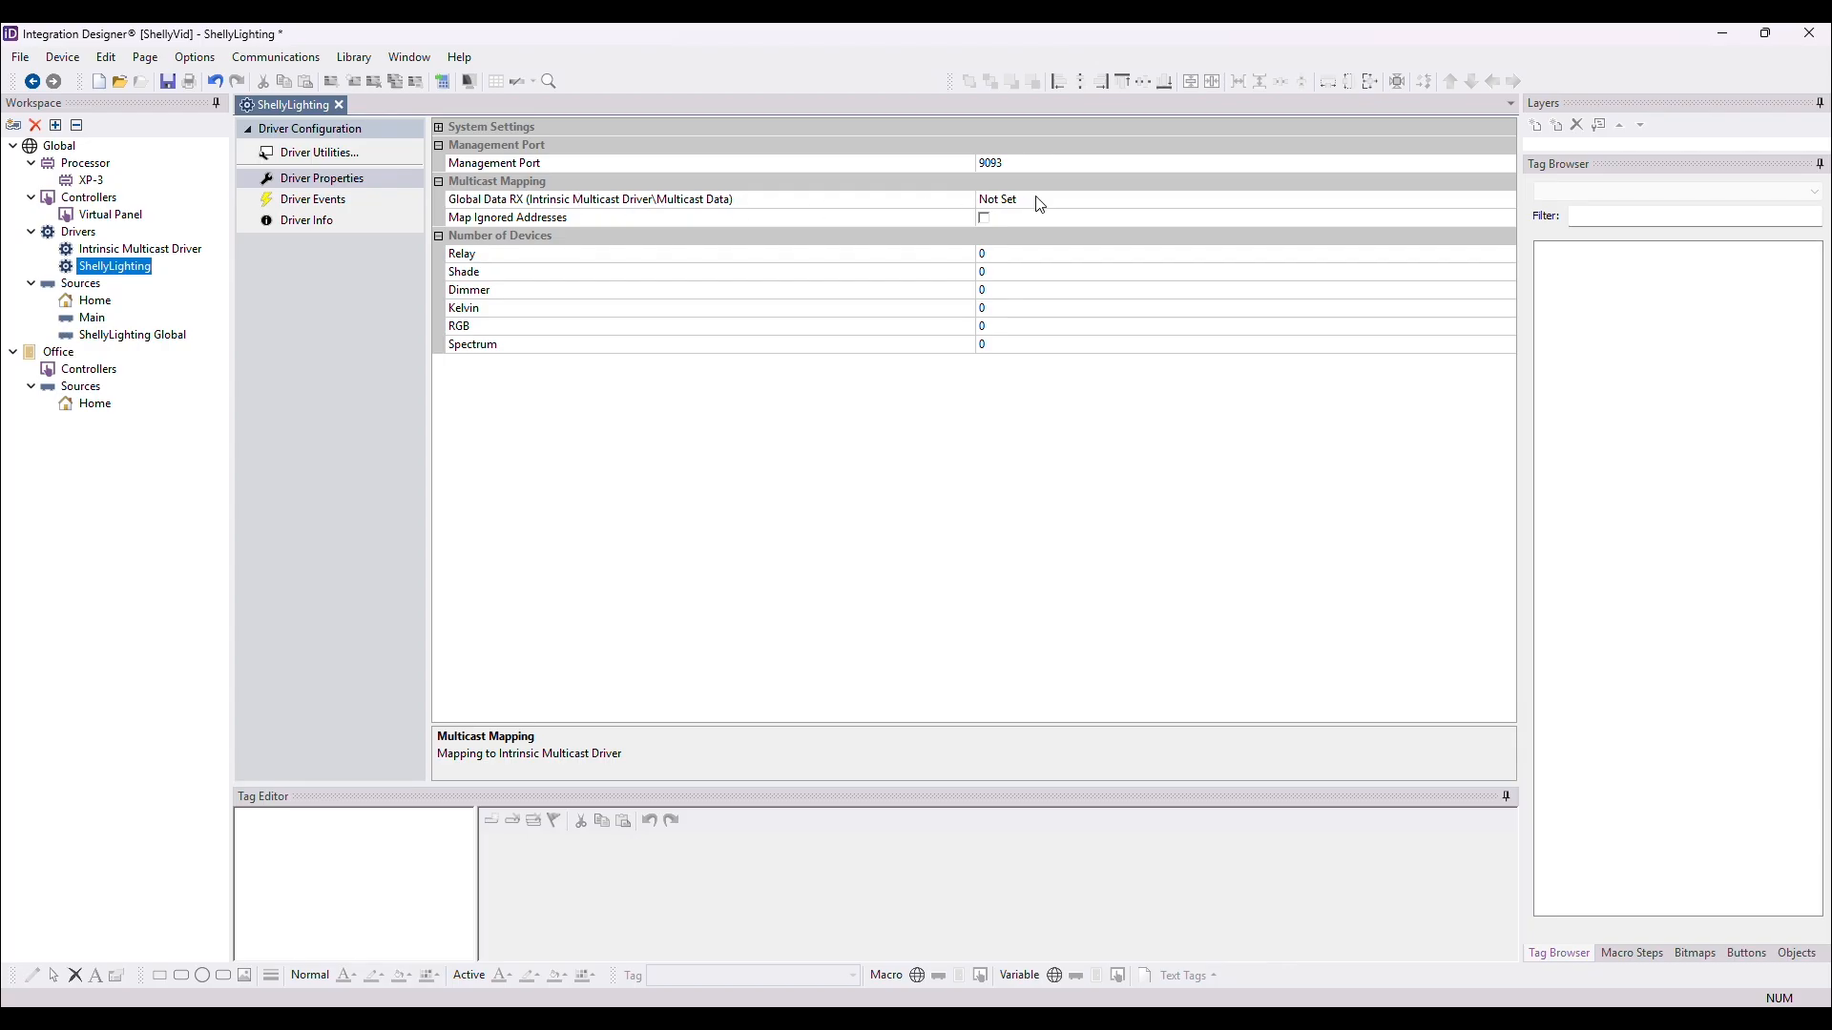
click(1107, 207)
mouse_move(1639, 250)
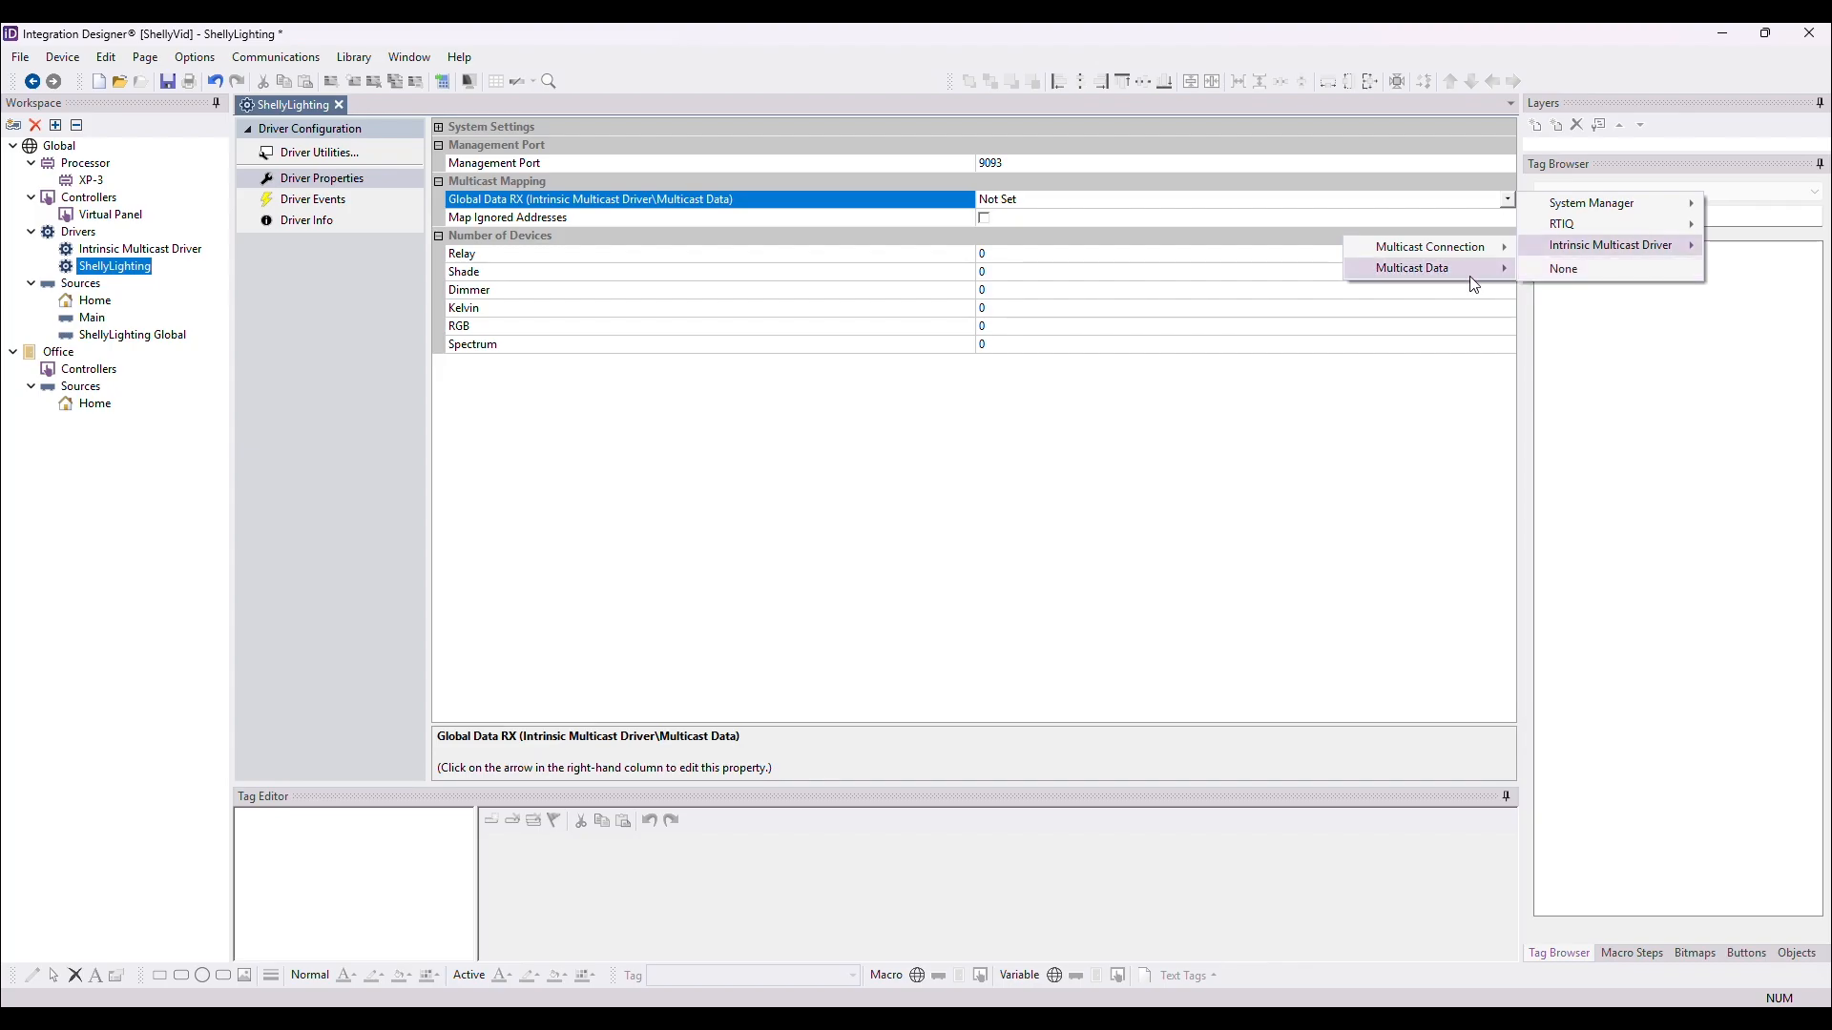
click(1307, 279)
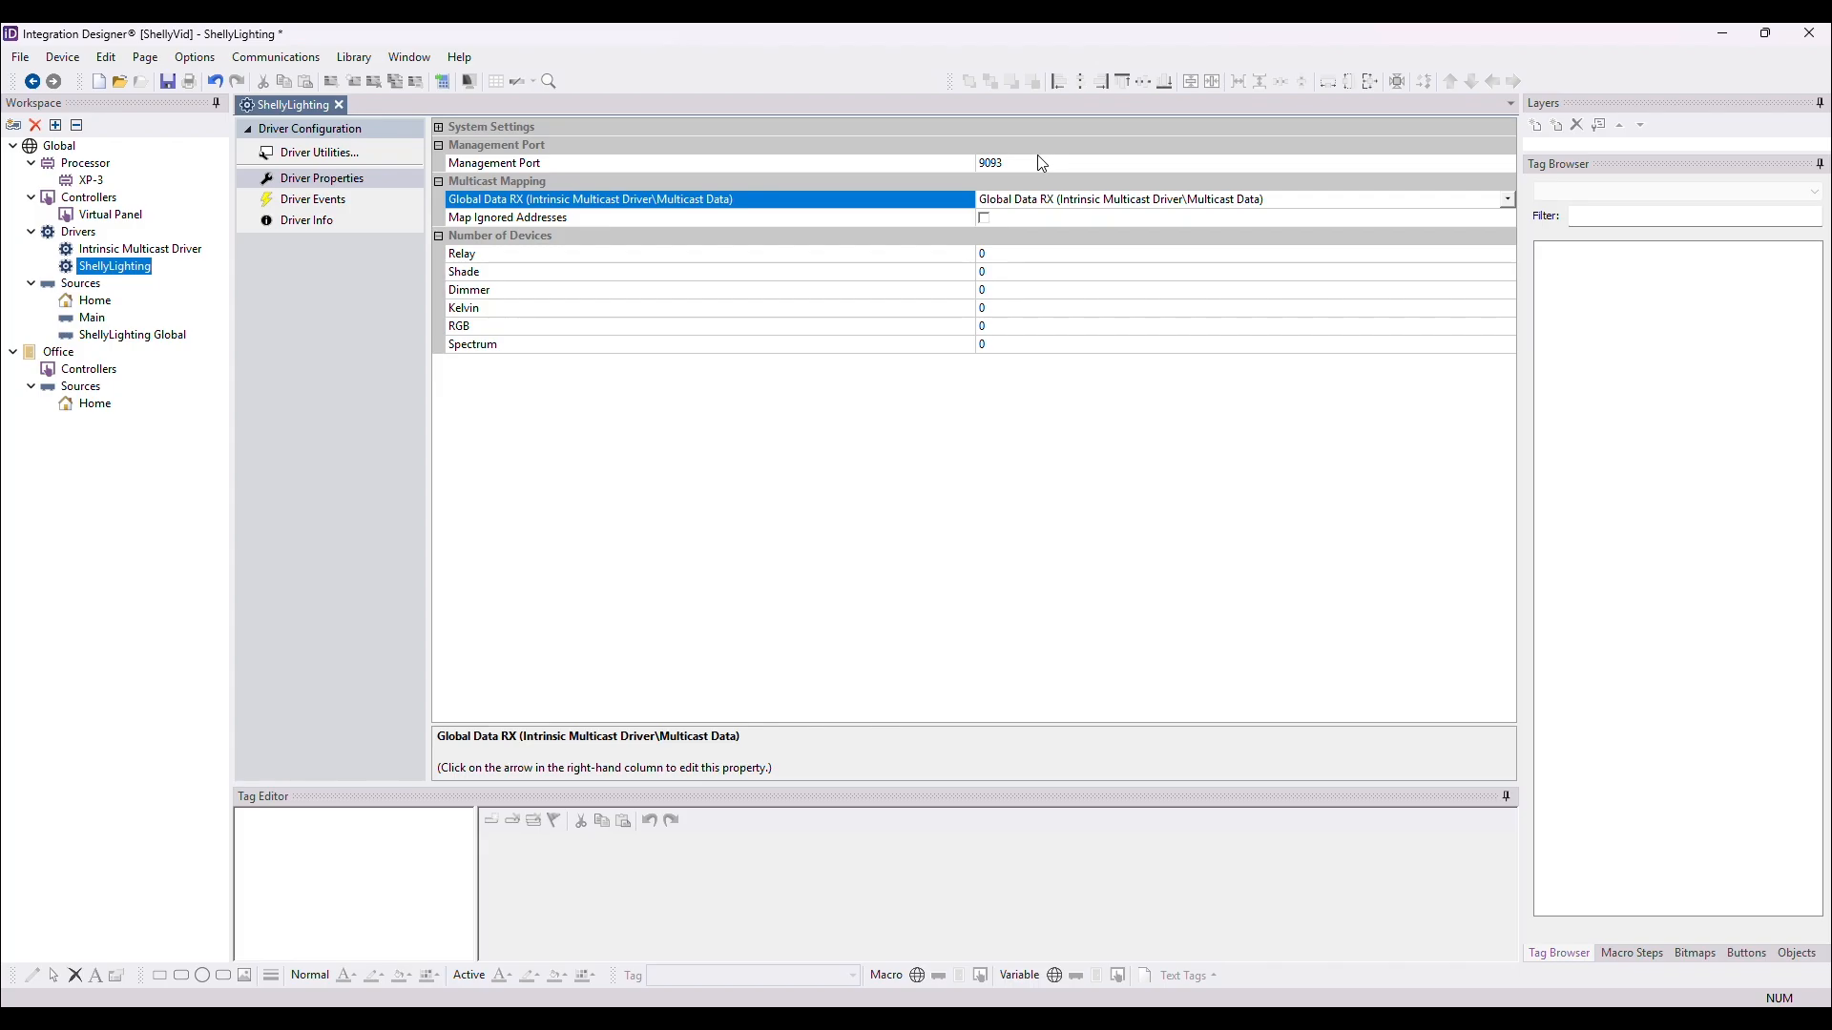
Review the available Management Port options of the ShellyLighting driver, keeping 9093.
click(1491, 163)
click(1506, 165)
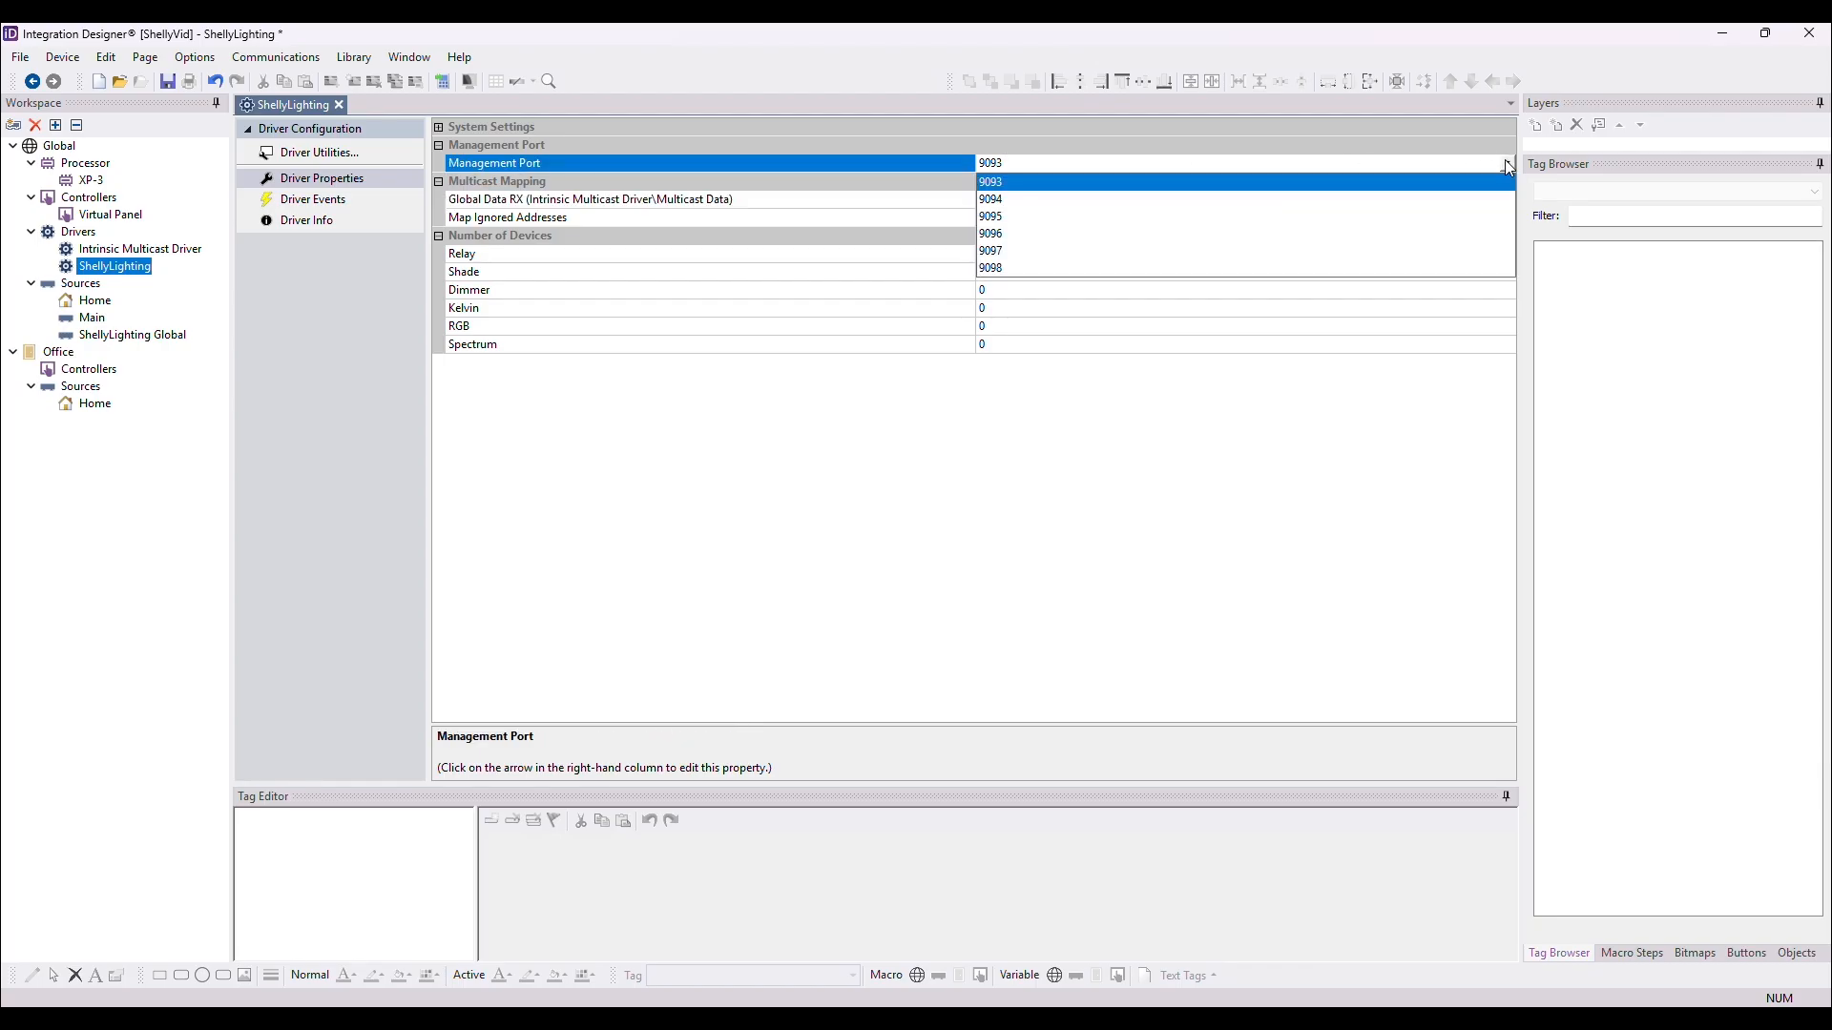
click(789, 470)
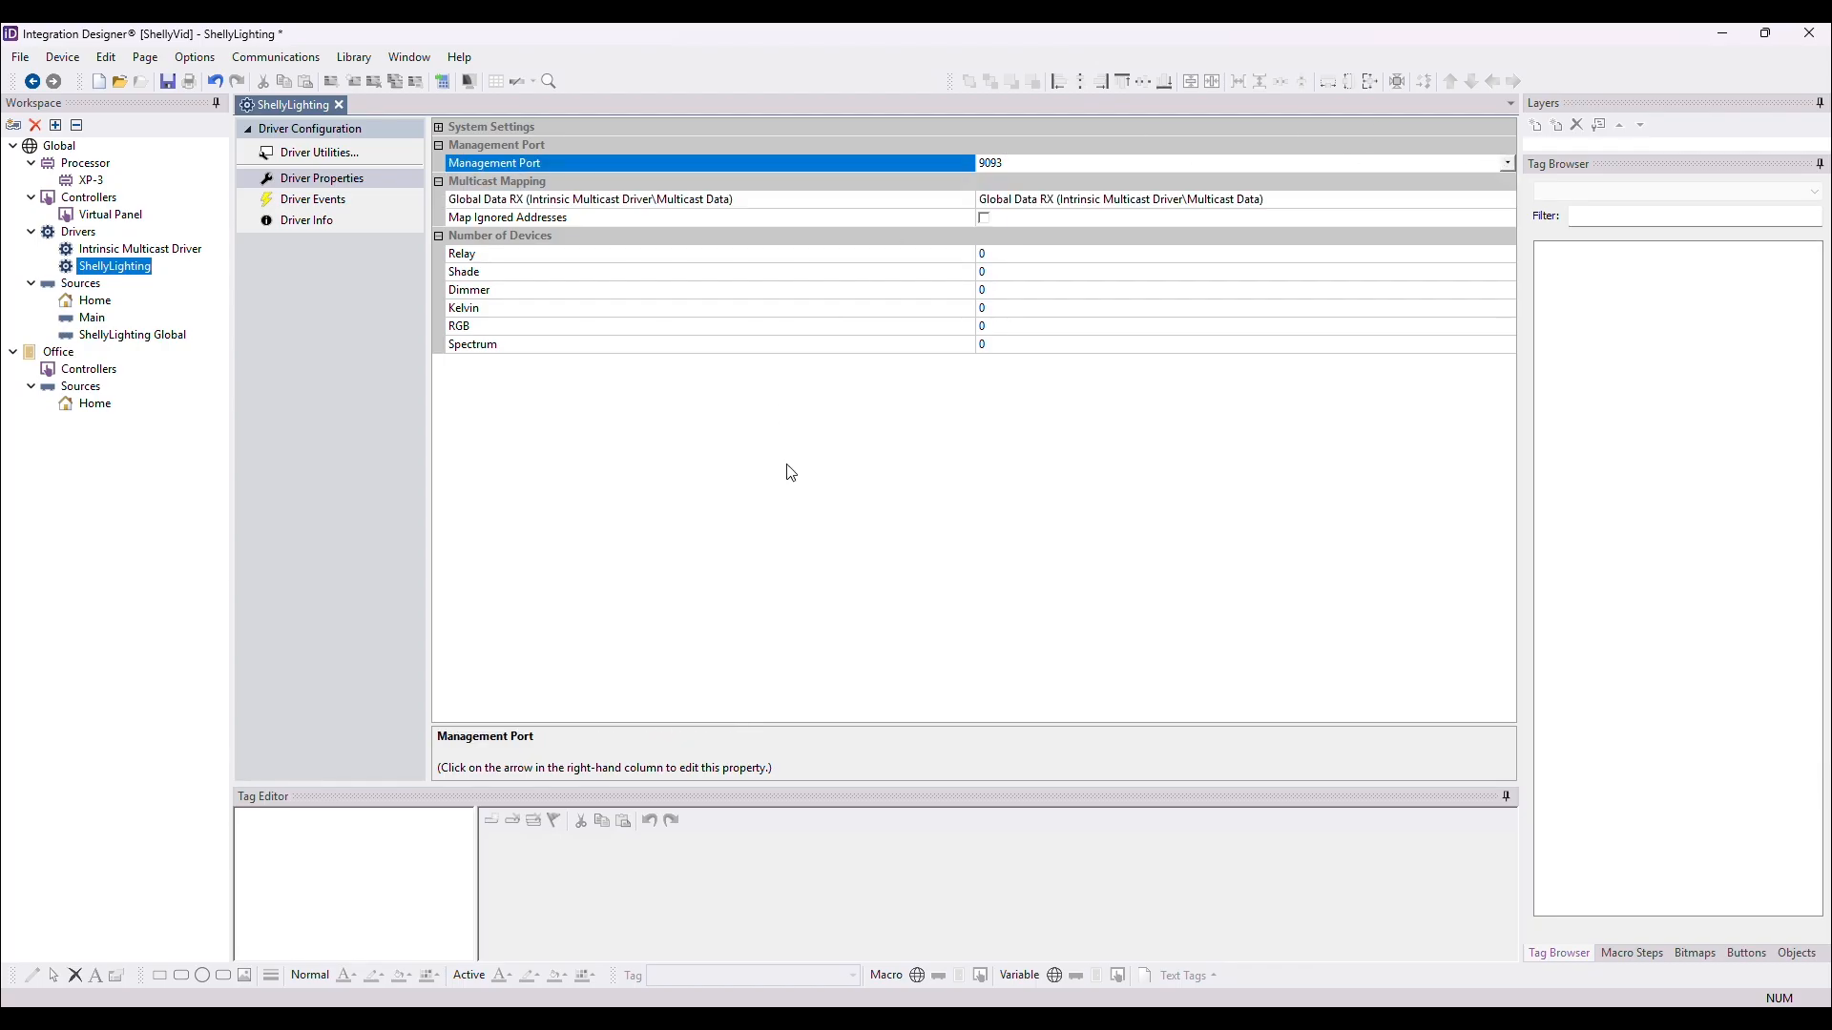
Save the project and send it to the XP-3 processor.
click(165, 84)
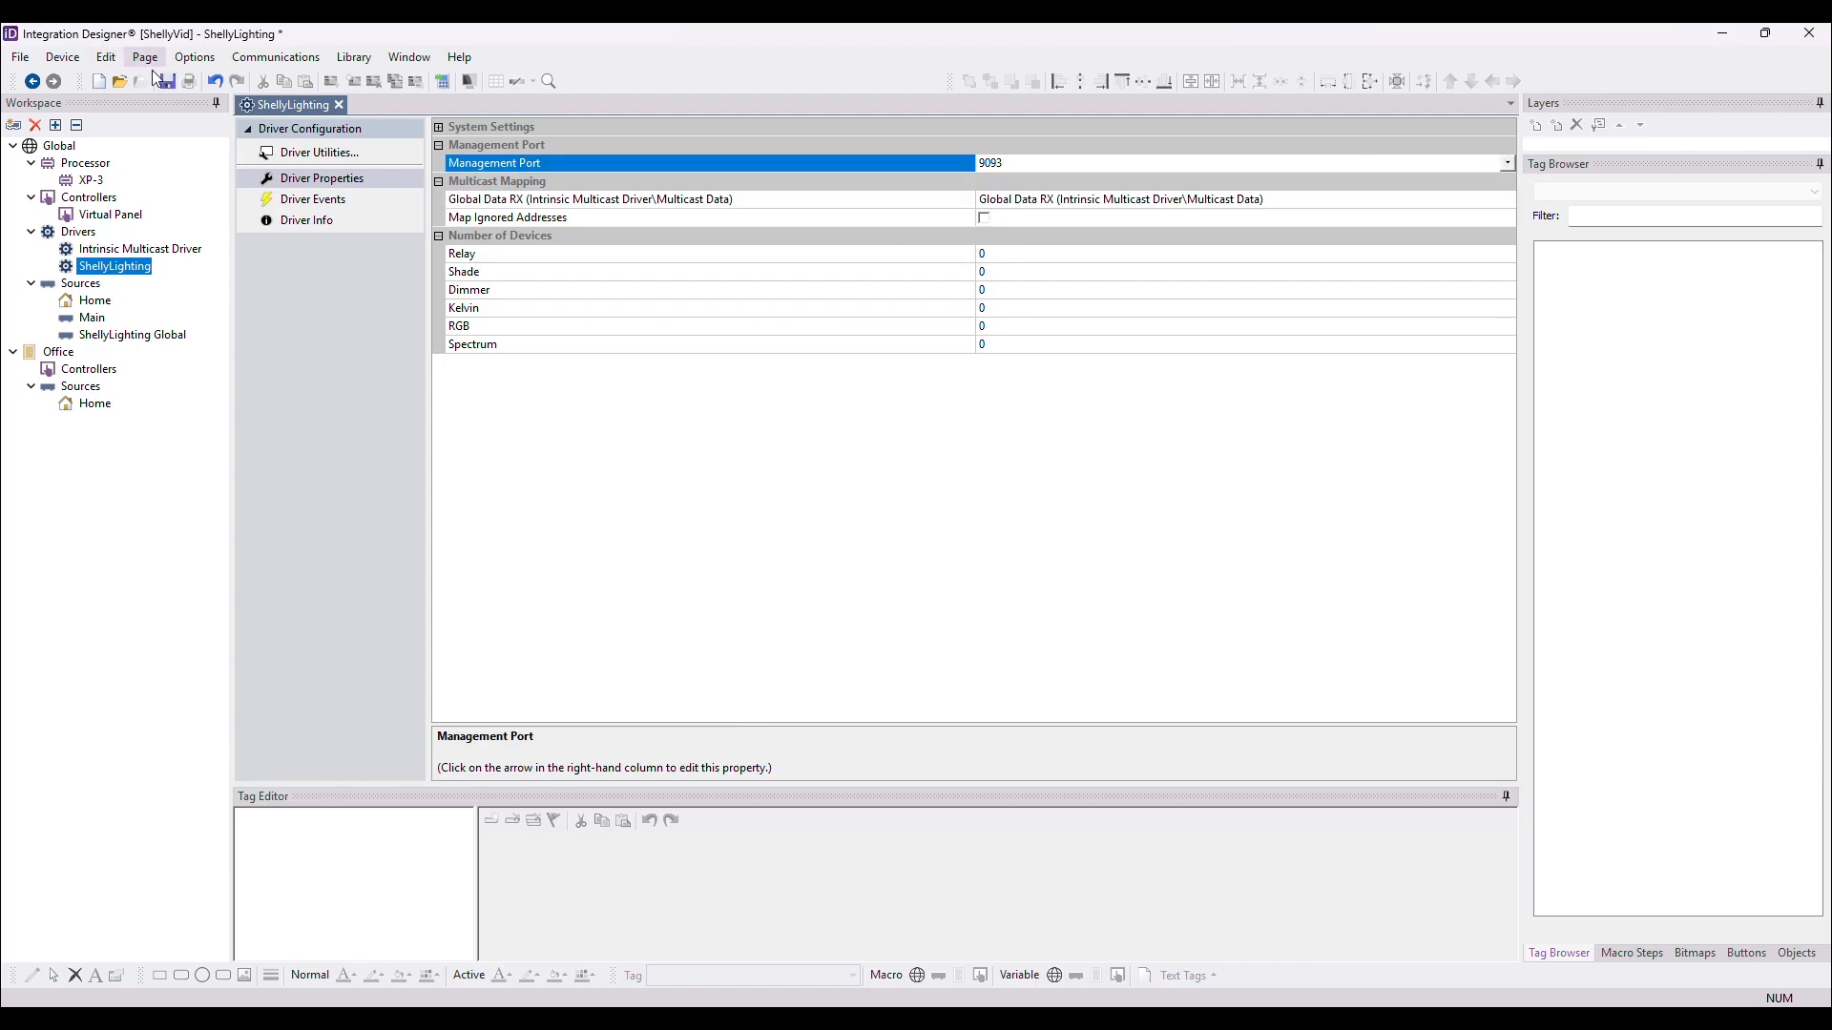
click(443, 81)
click(1184, 417)
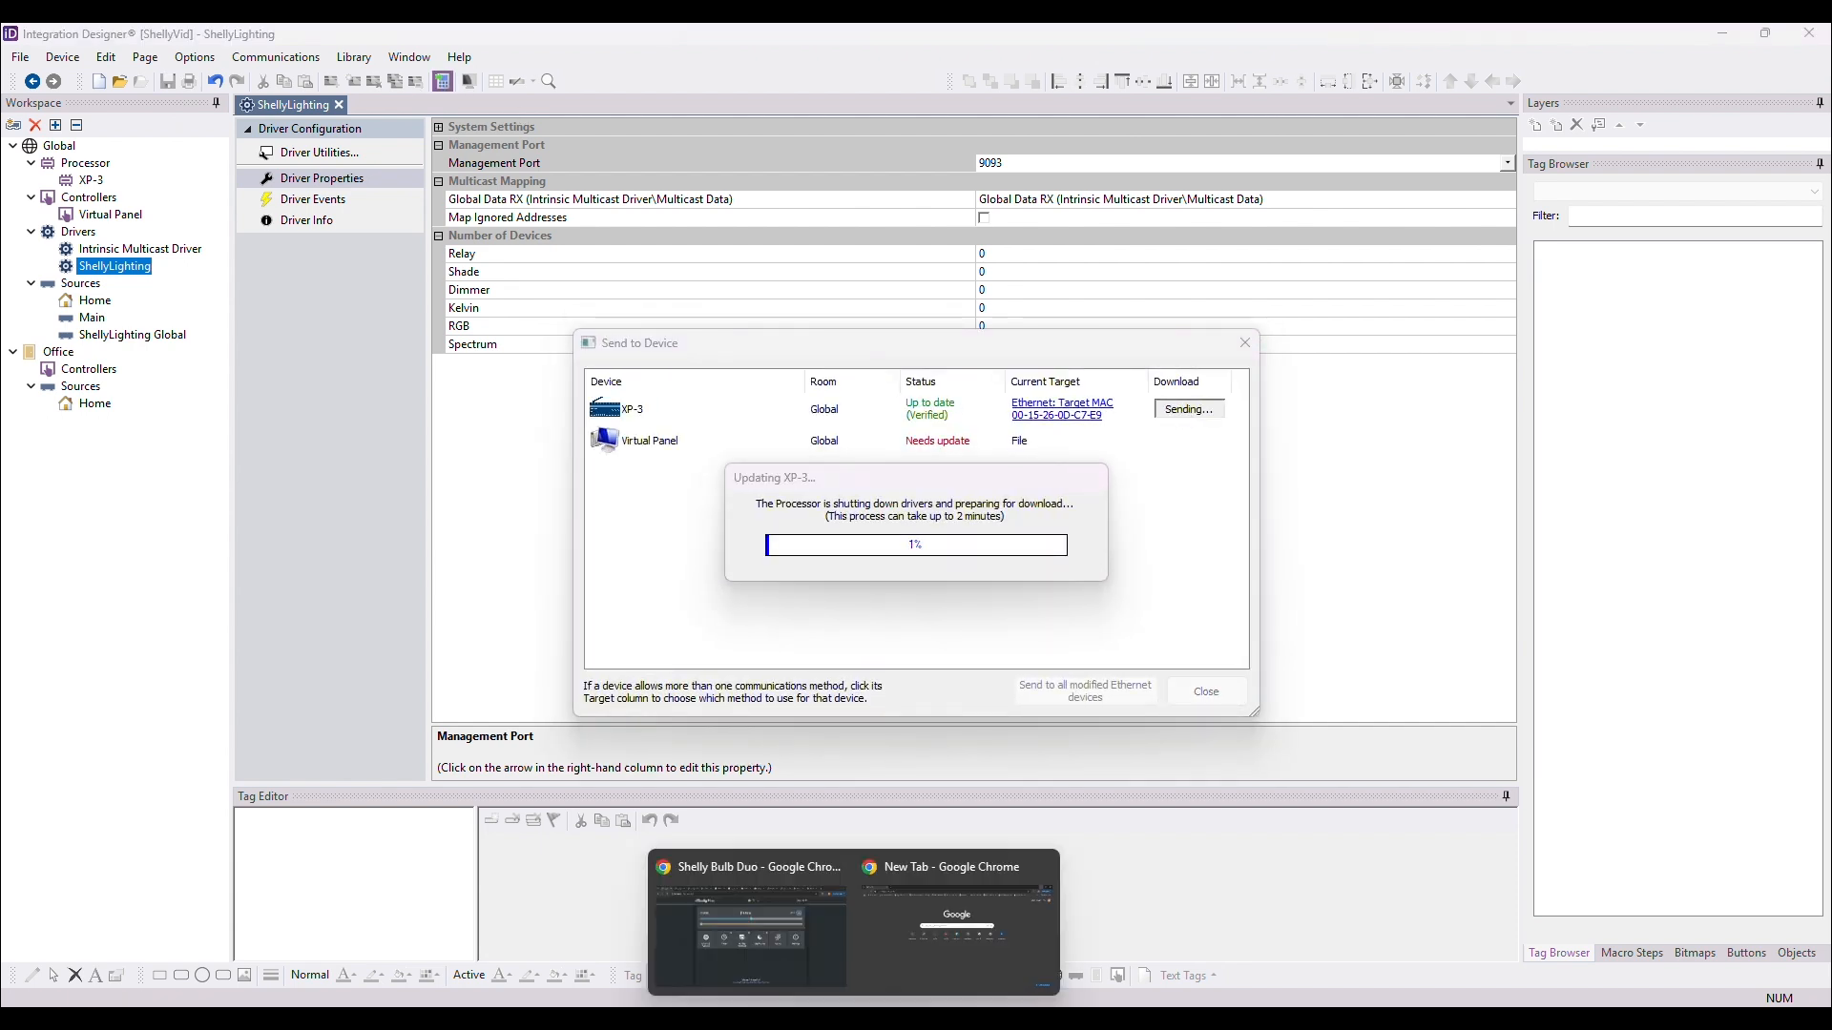
Switch to Chrome and load the ShellyLighting management page at 192.168.10.101:9093, reloading it as needed.
click(957, 930)
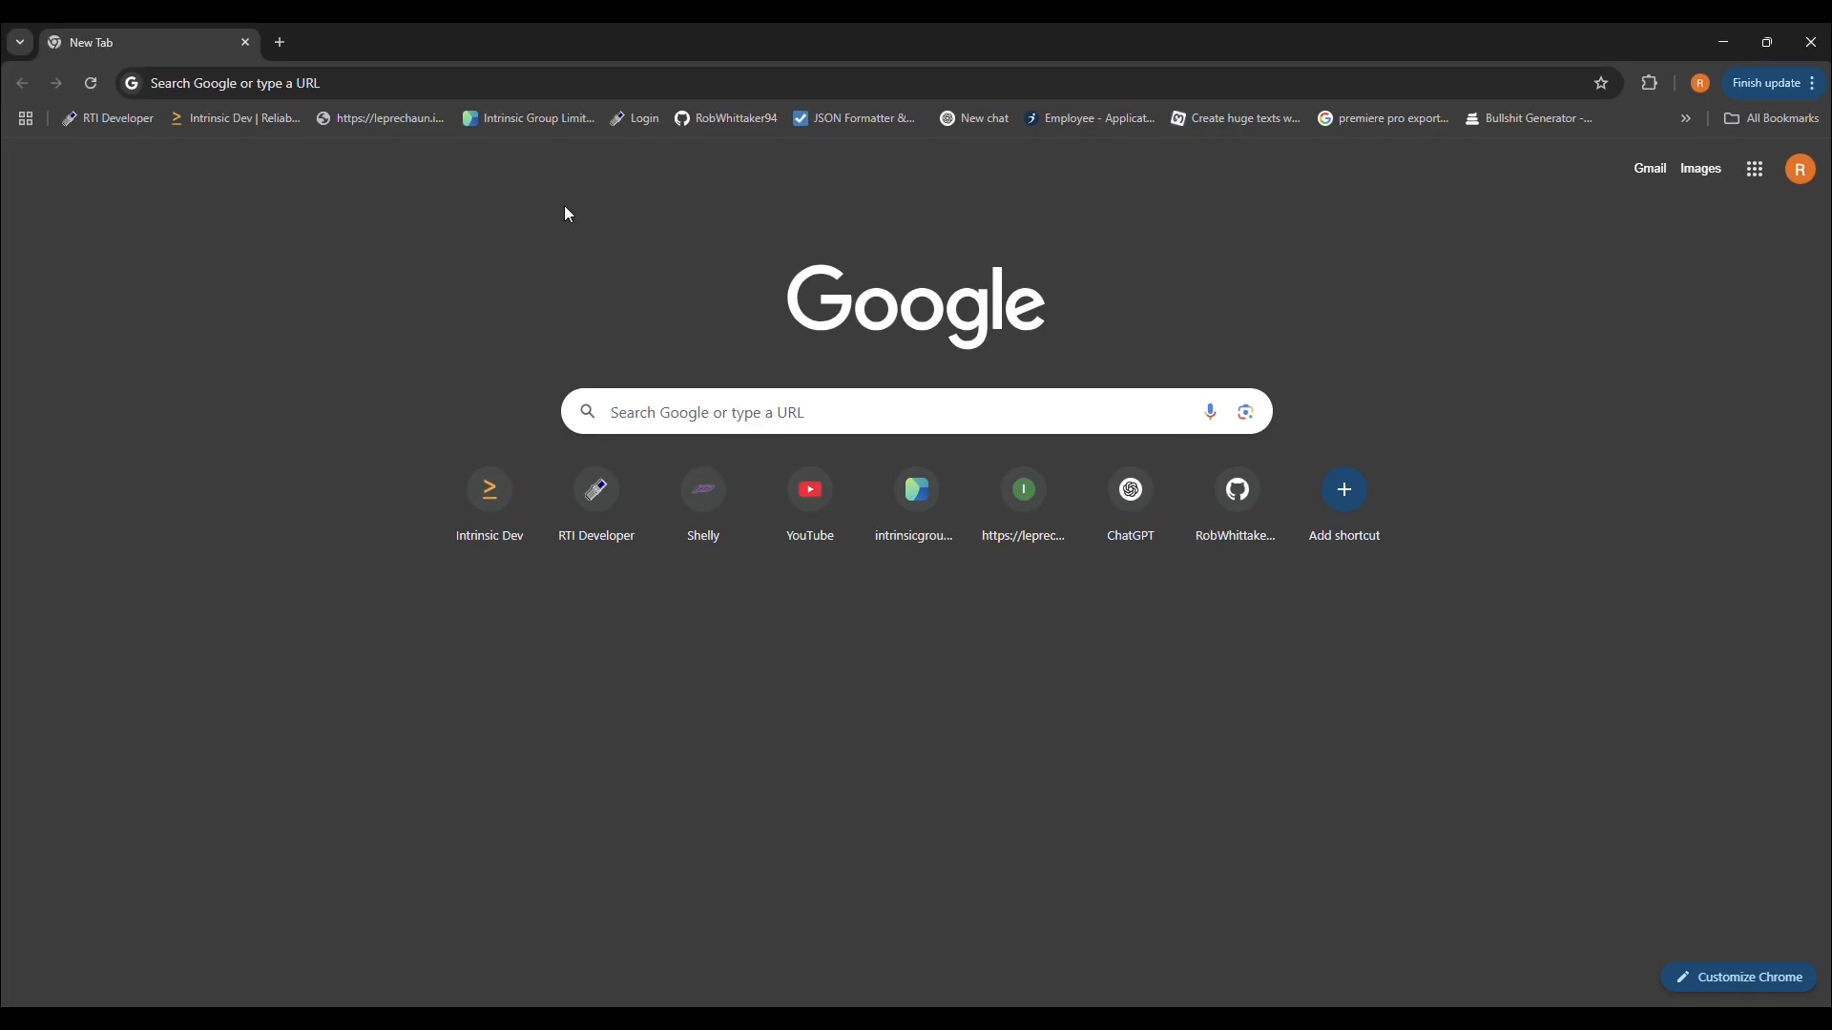
click(295, 81)
text(192.168)
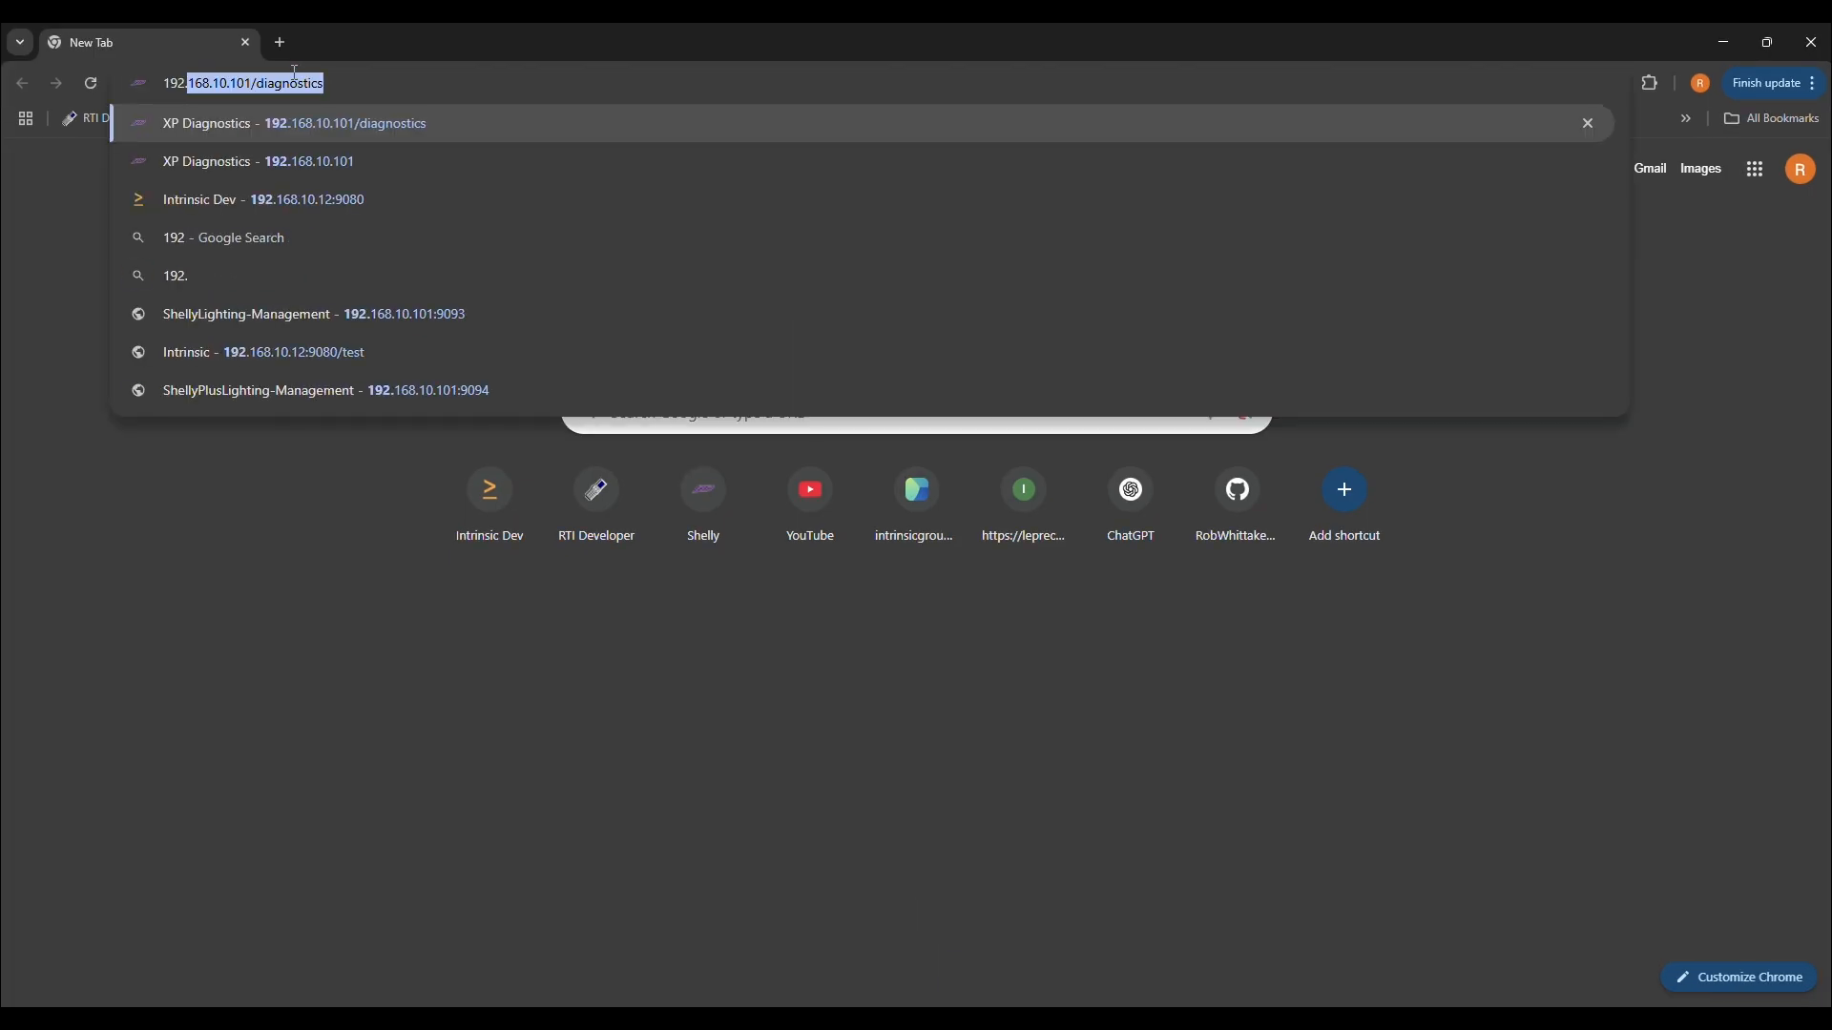
text(.10)
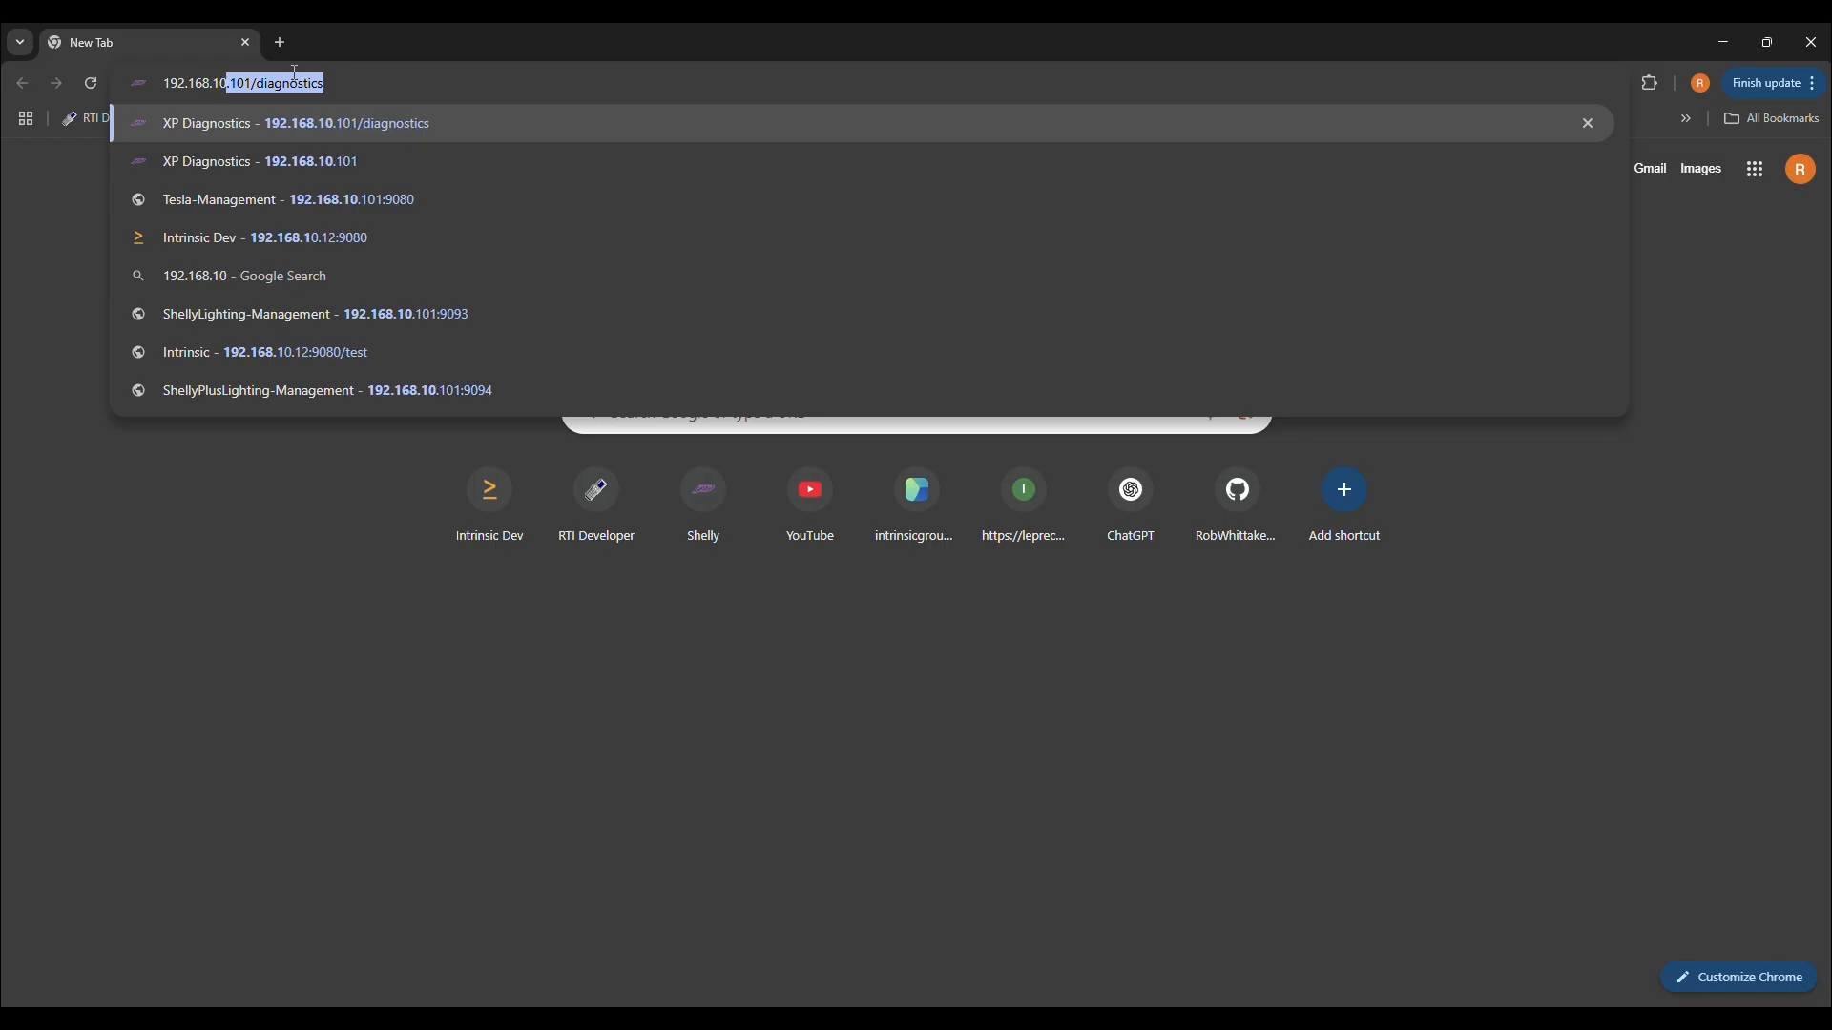
text(.101:)
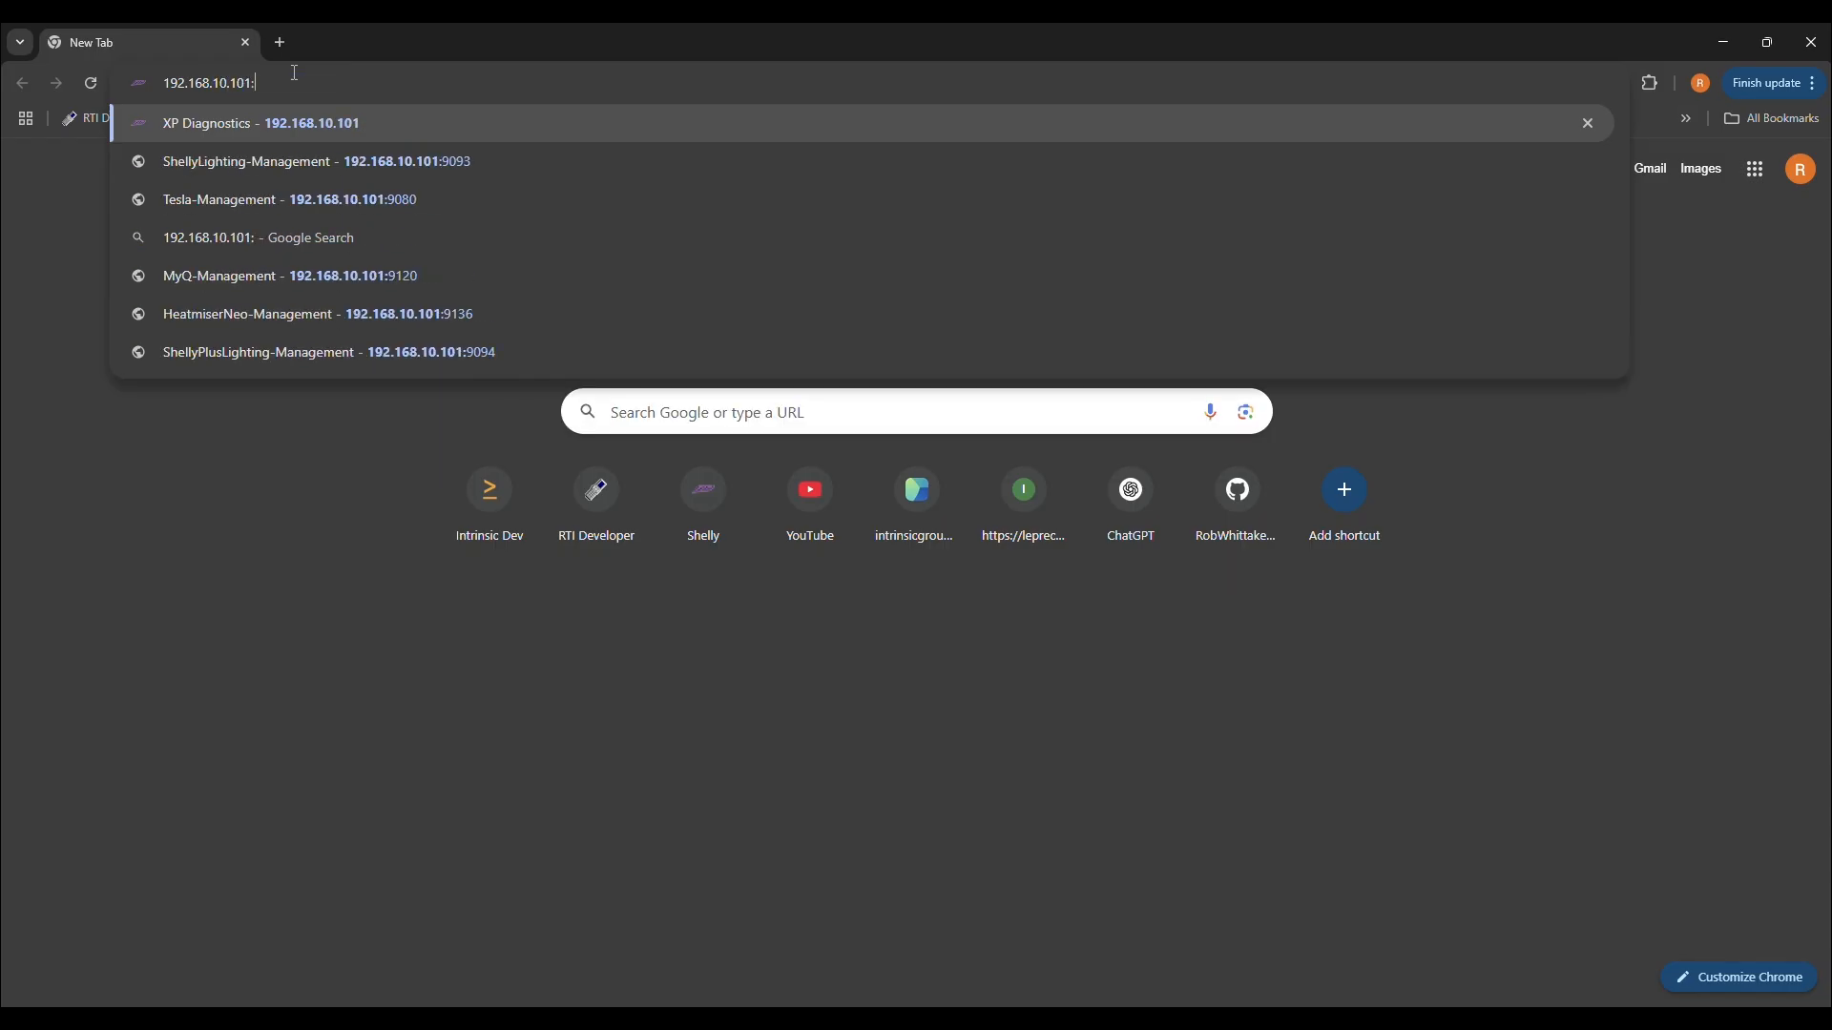
text(9093)
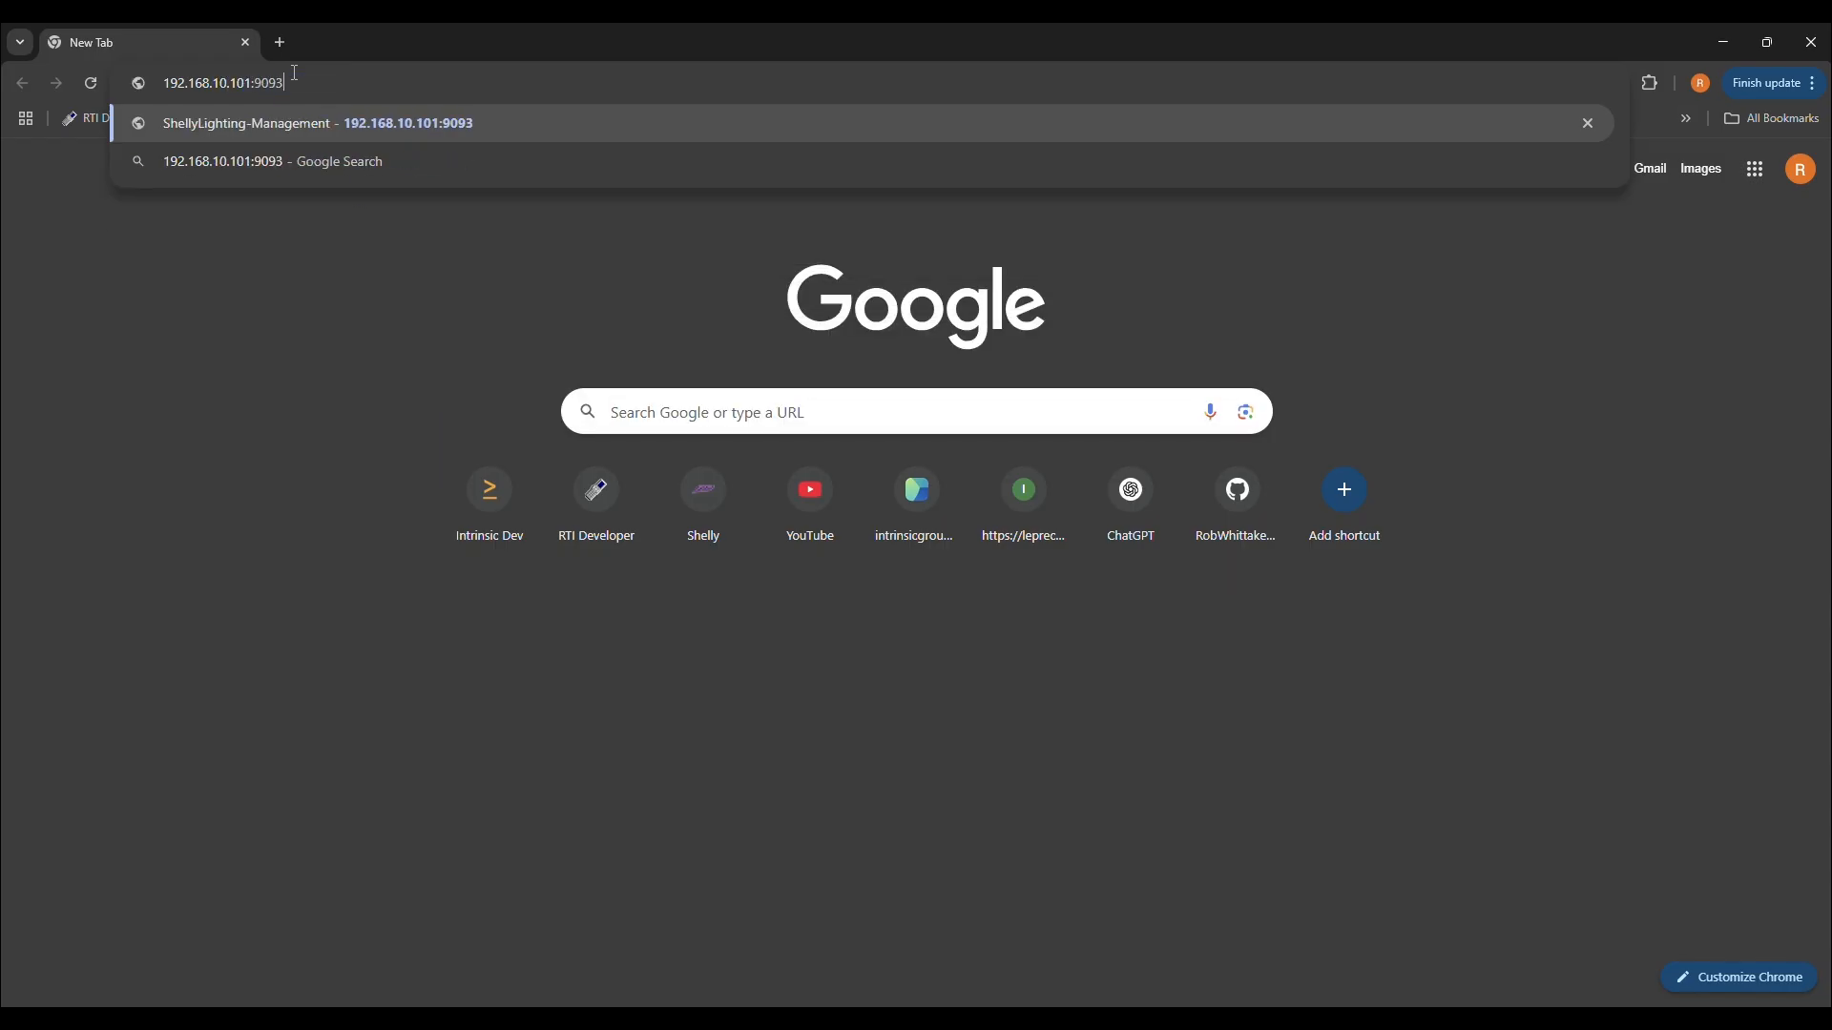
key(Return)
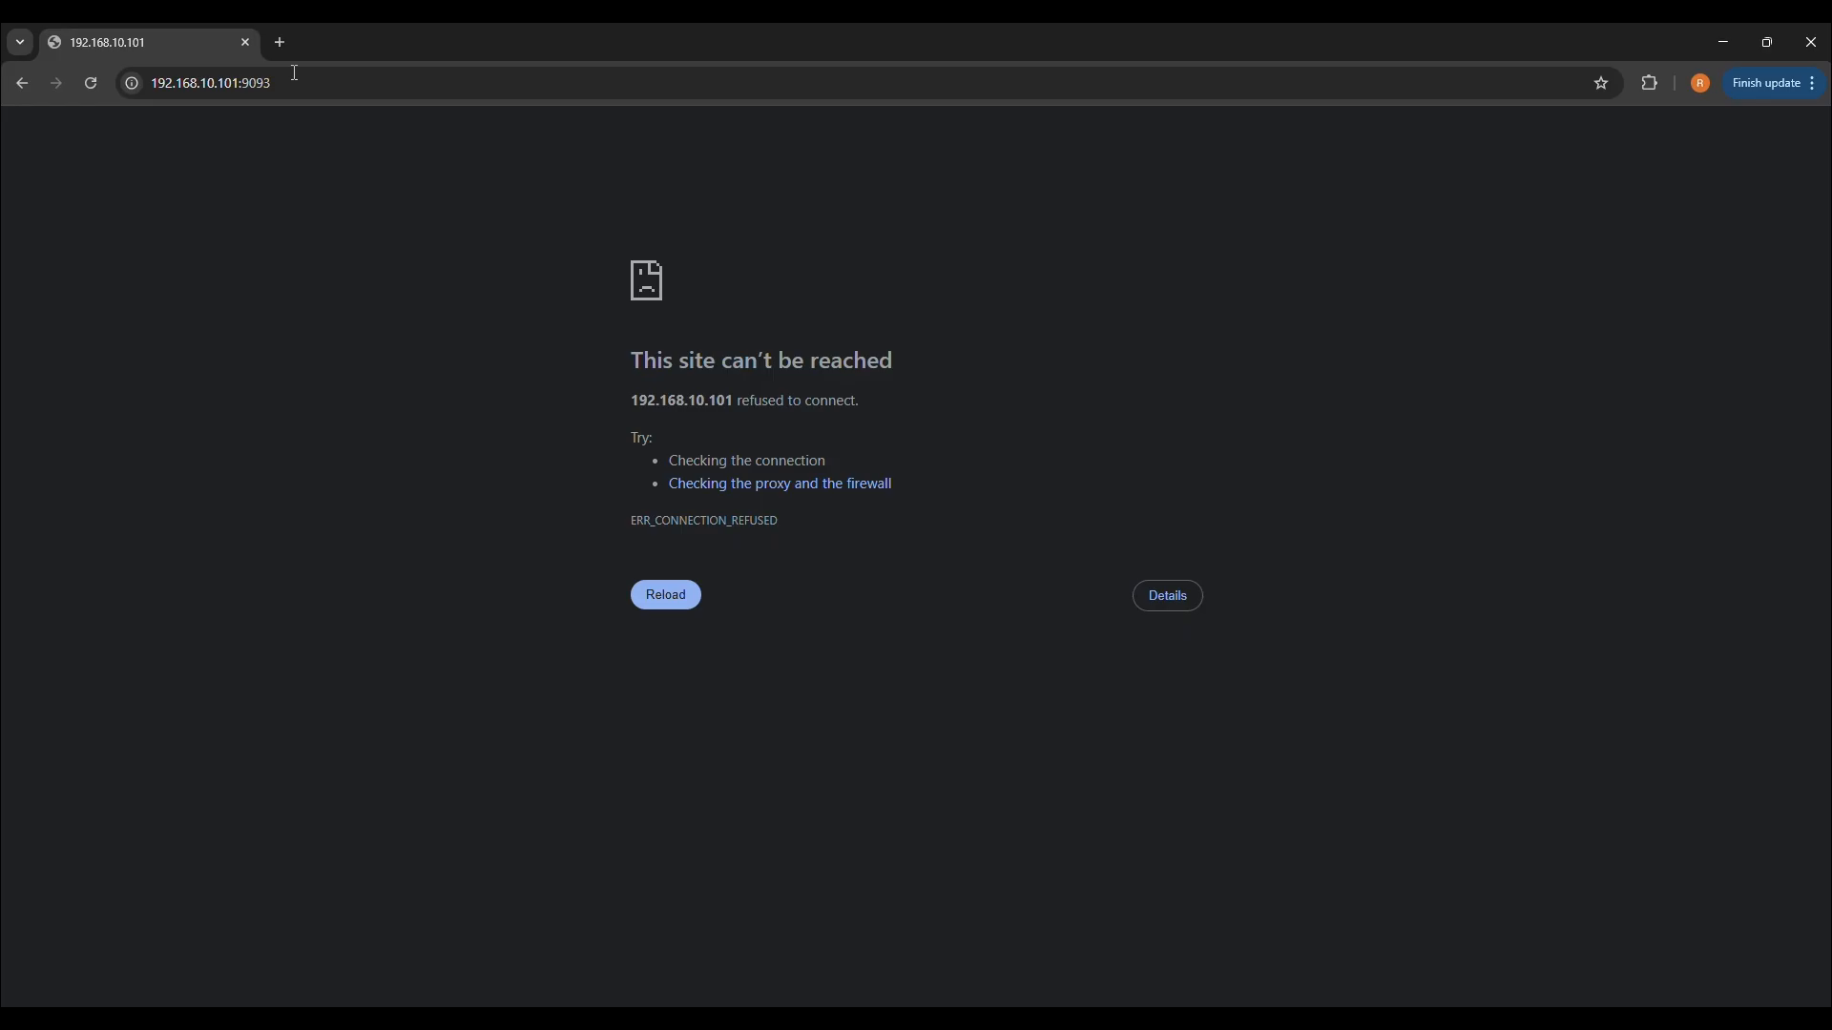
click(667, 596)
click(670, 600)
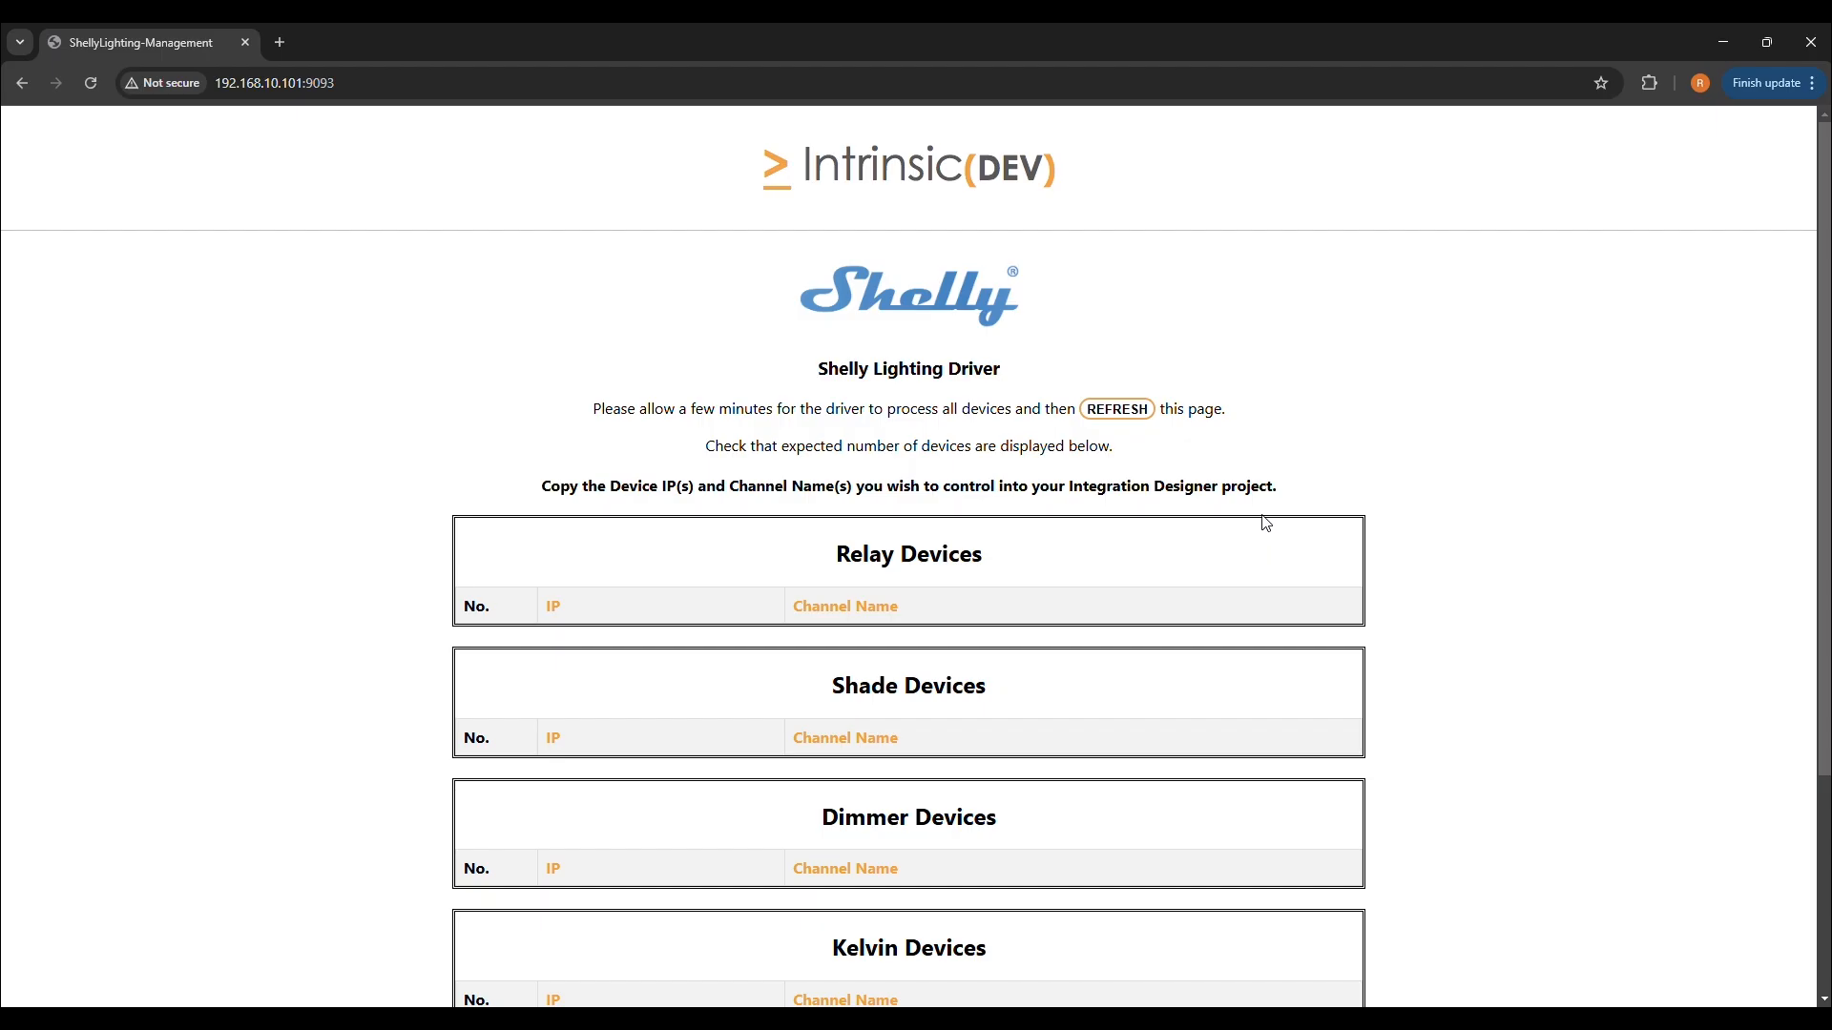
Refresh the management page and review the devices listed under each Shelly device type.
click(1132, 410)
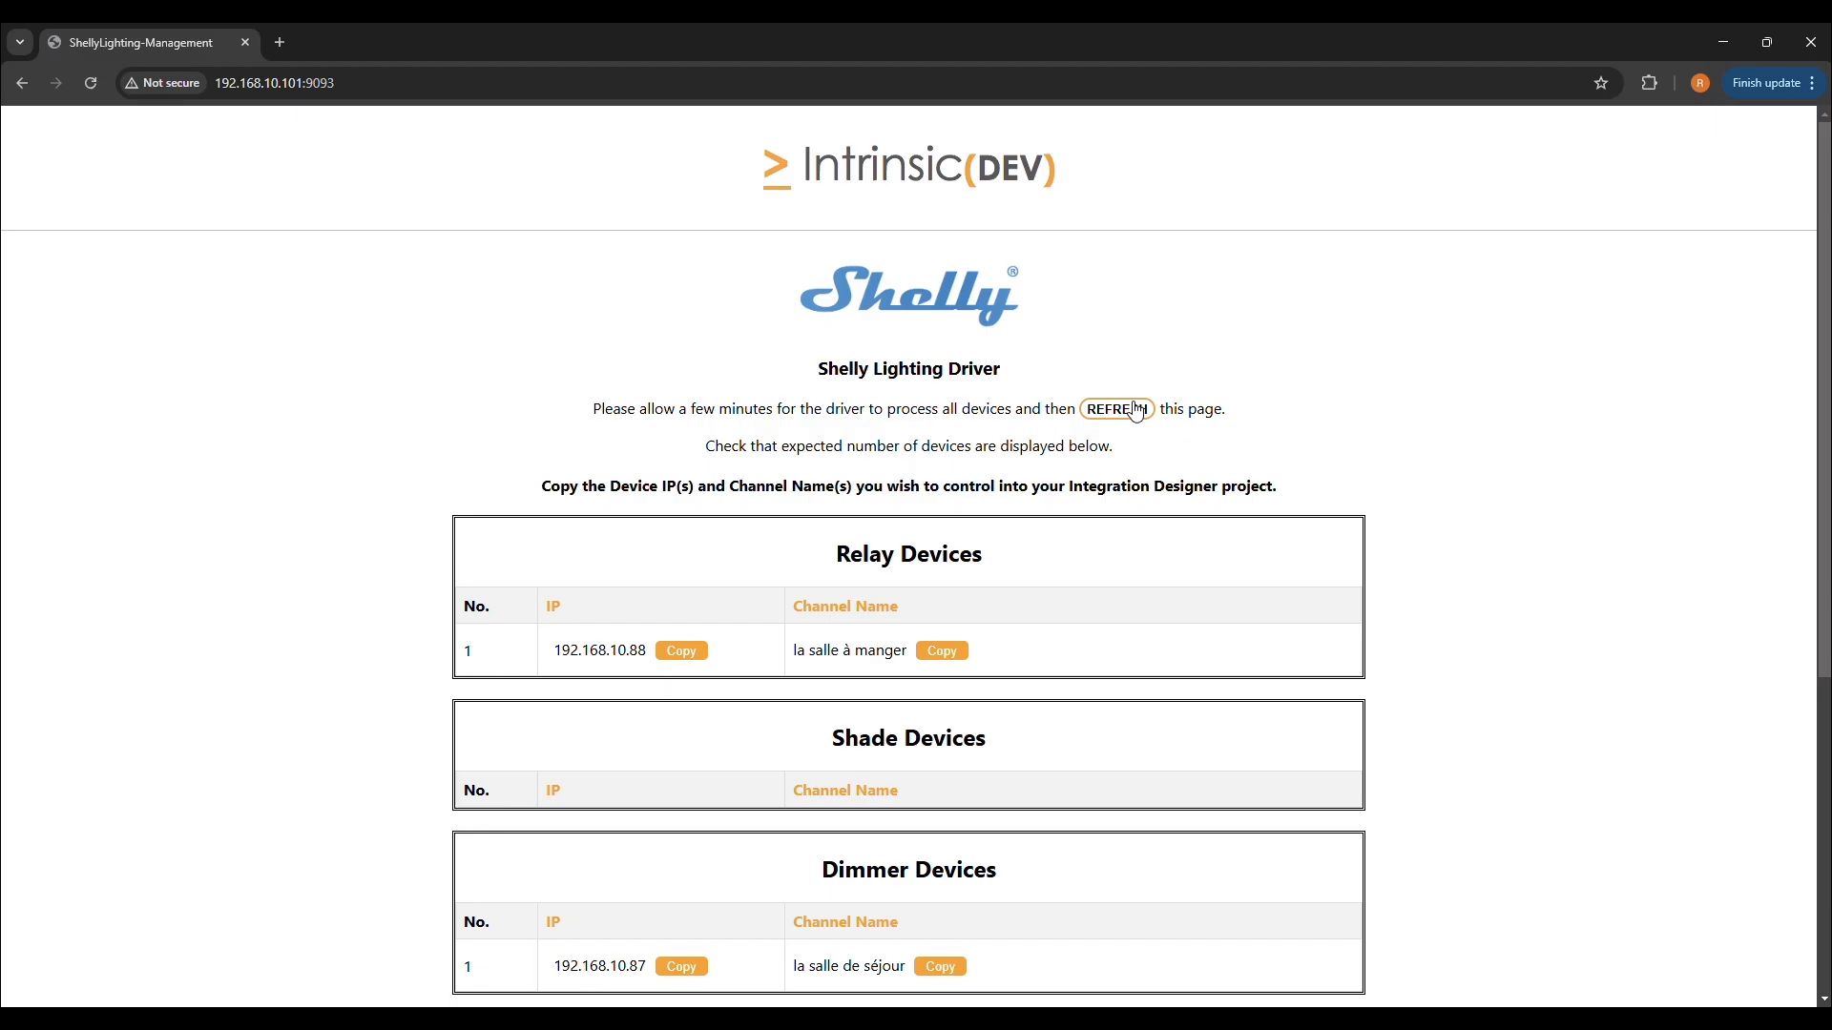
scroll(1145, 413, down, 5)
scroll(1326, 706, up, 3)
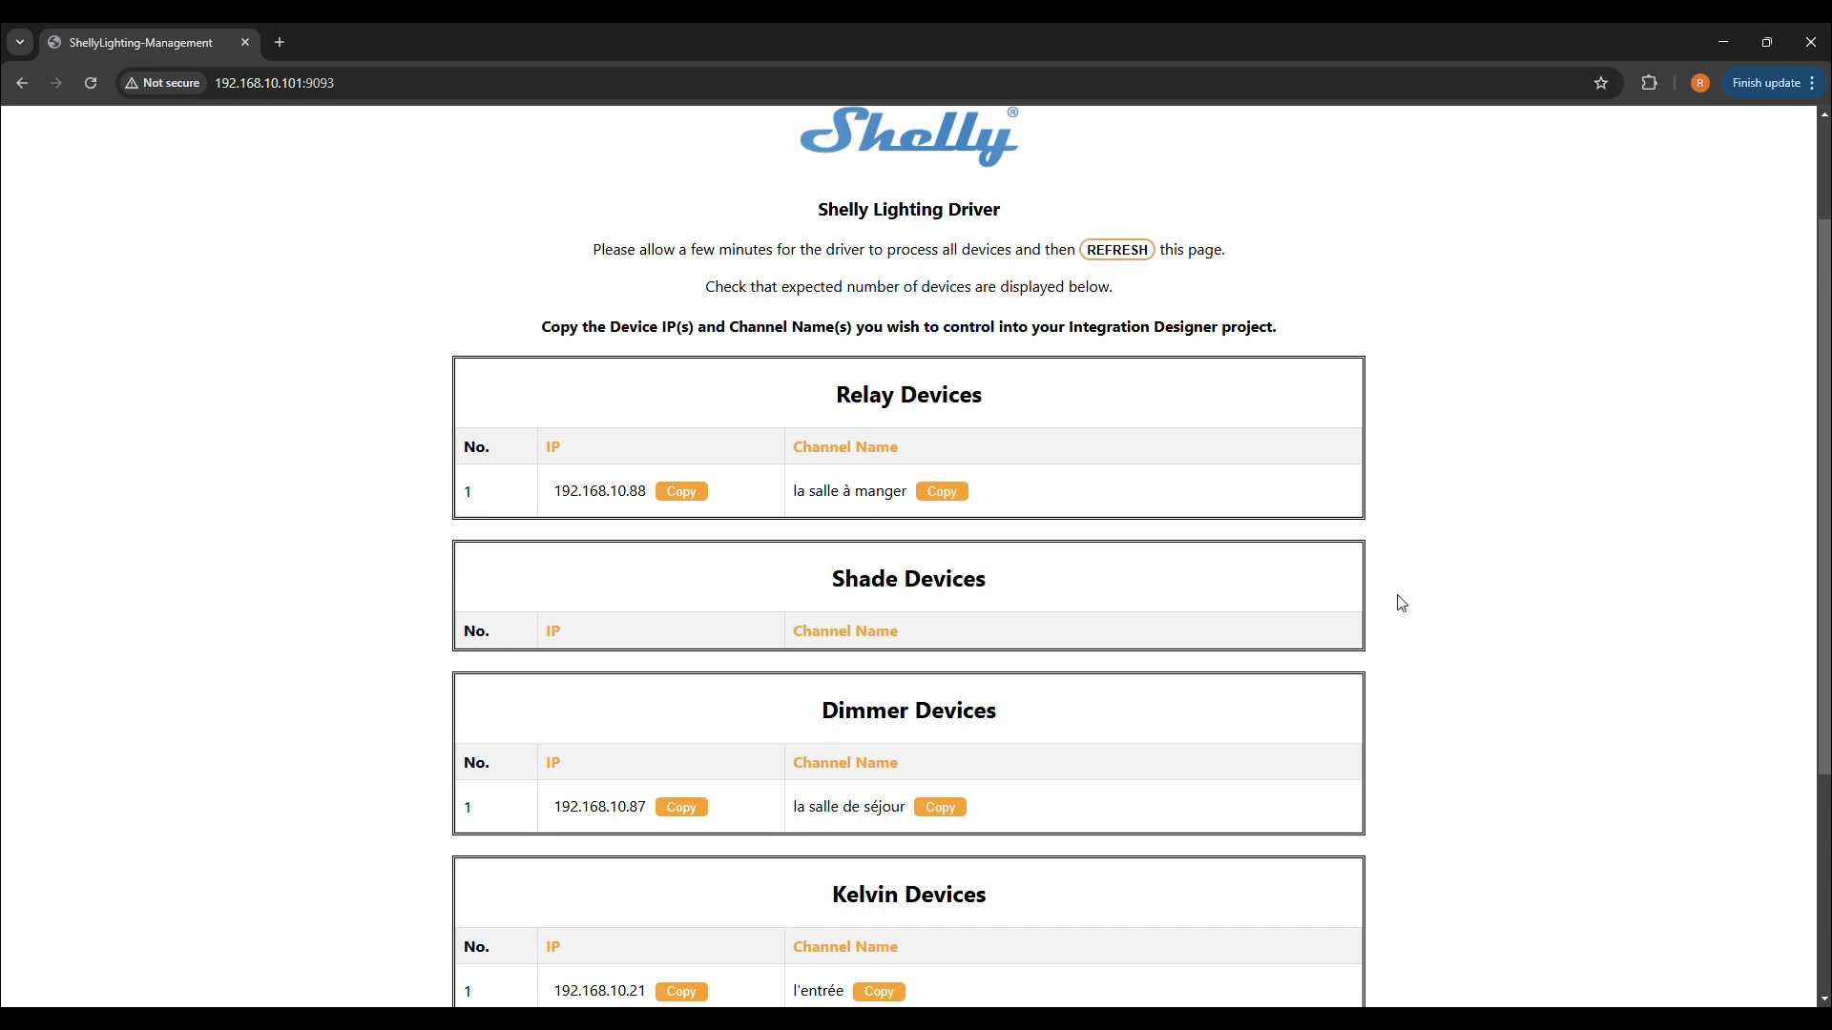
click(1106, 248)
scroll(1426, 262, down, 4)
mouse_move(1112, 1000)
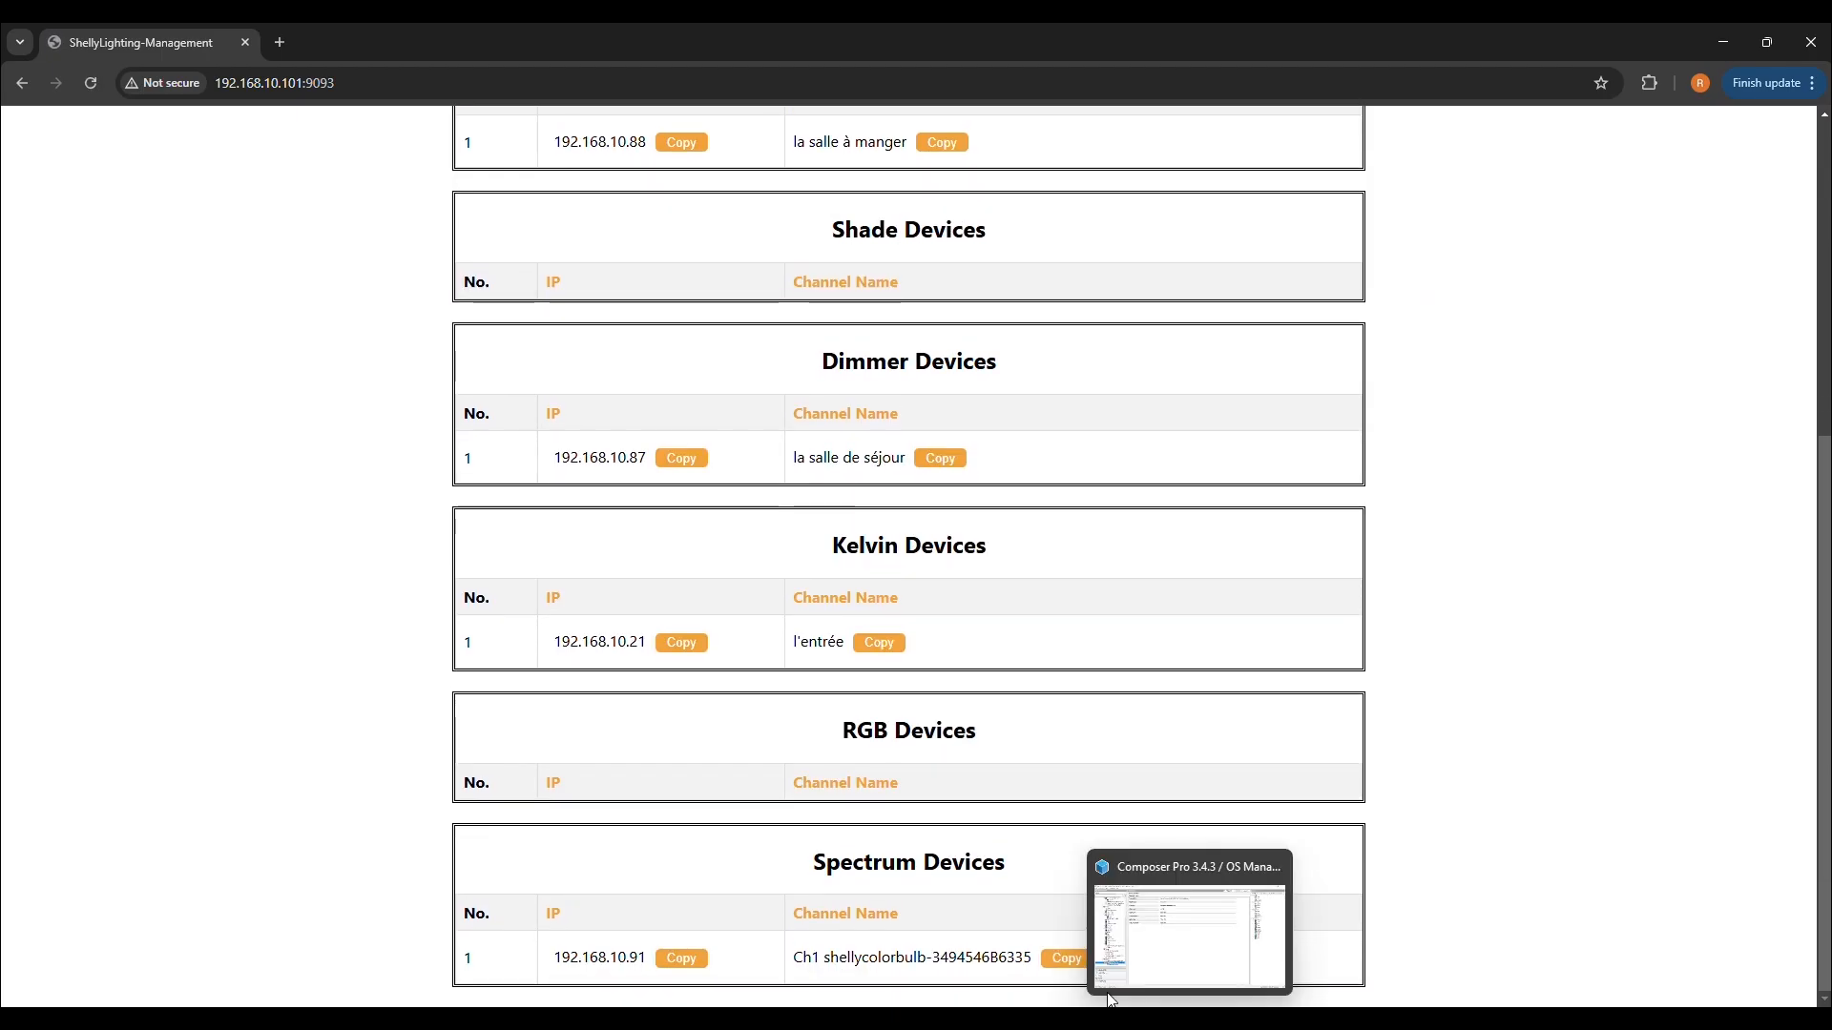
scroll(1341, 474, up, 3)
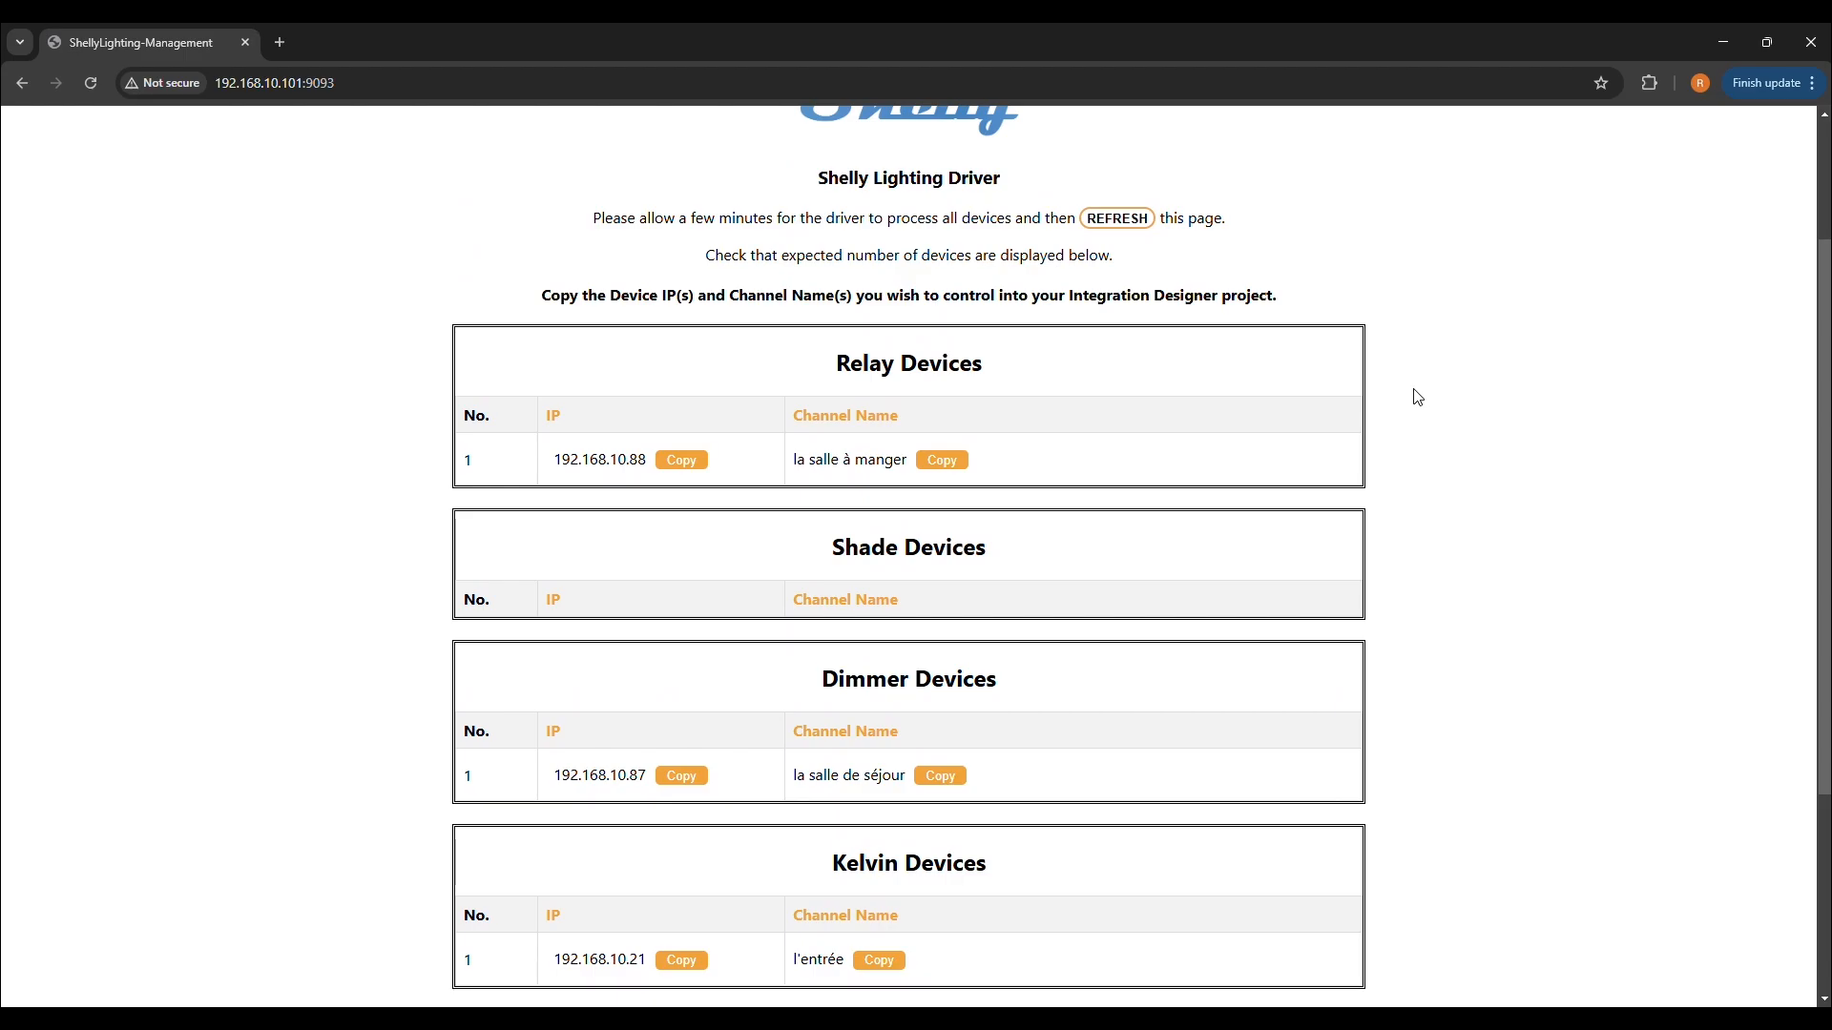
Return to Integration Designer, close the Send to Device dialog, and set ShellyLighting's Relay and Dimmer device counts to 1 each.
click(1021, 930)
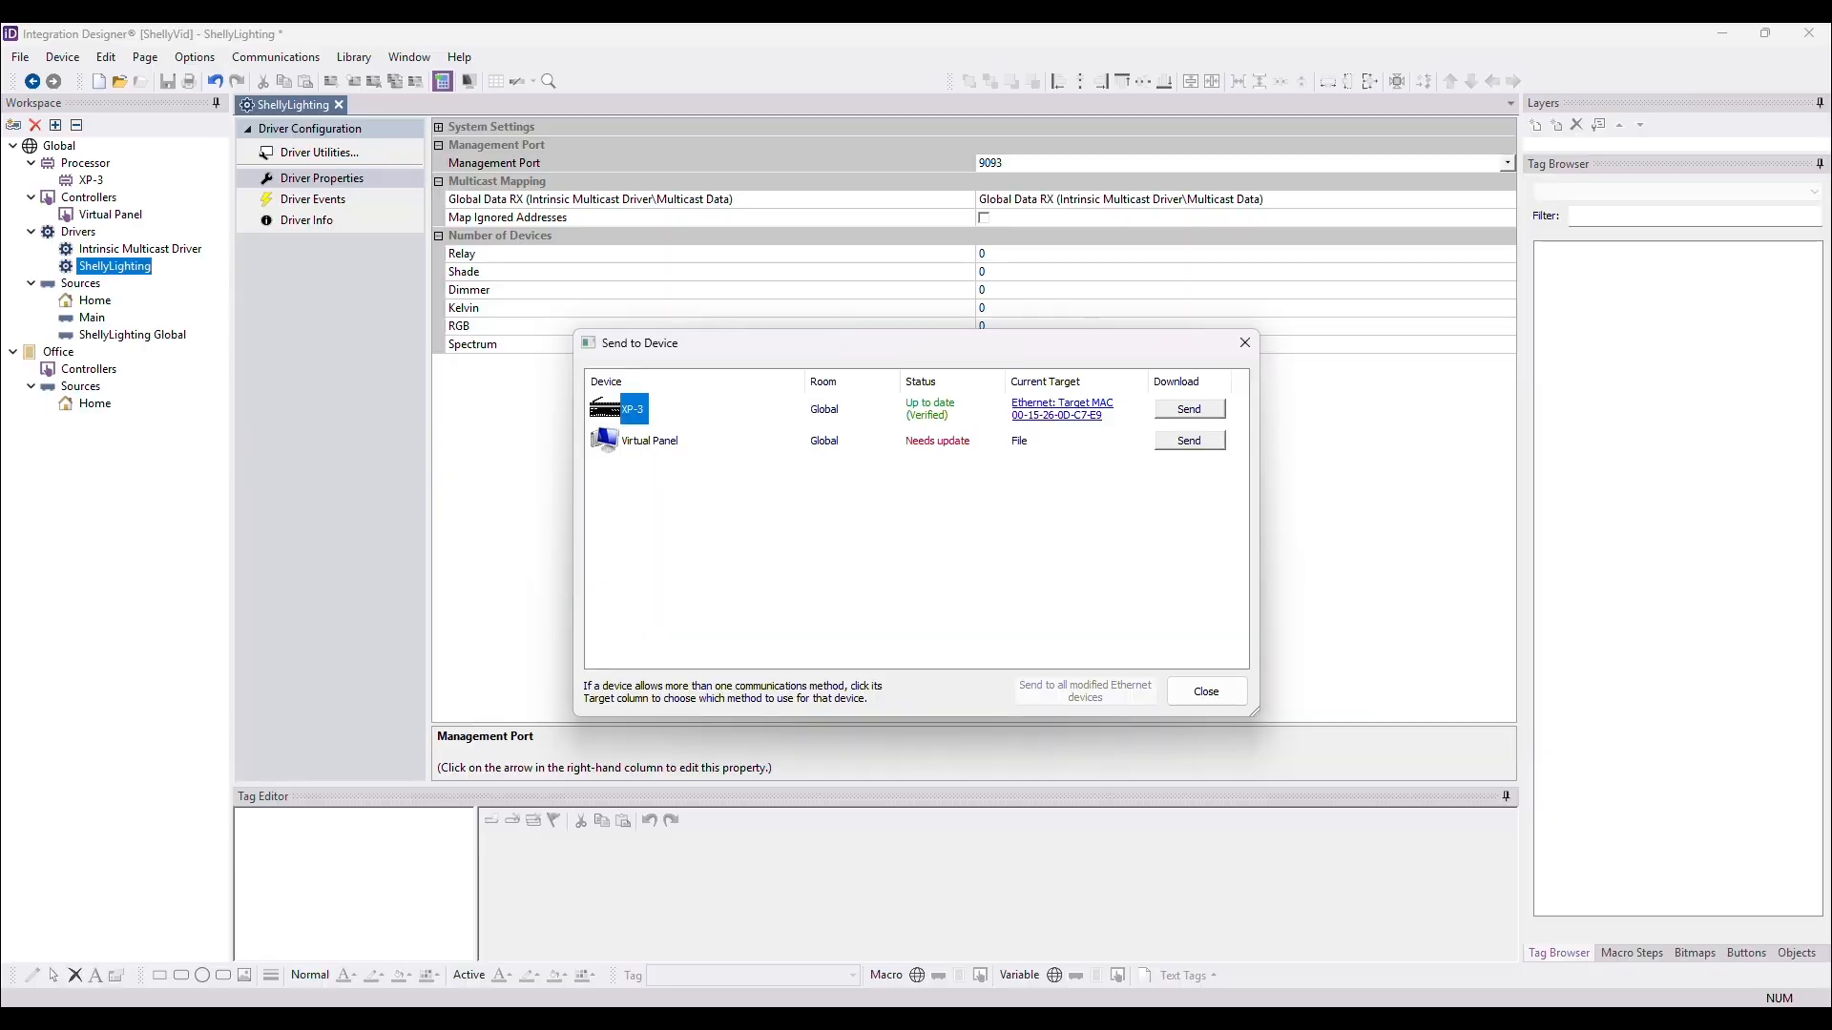
click(1245, 343)
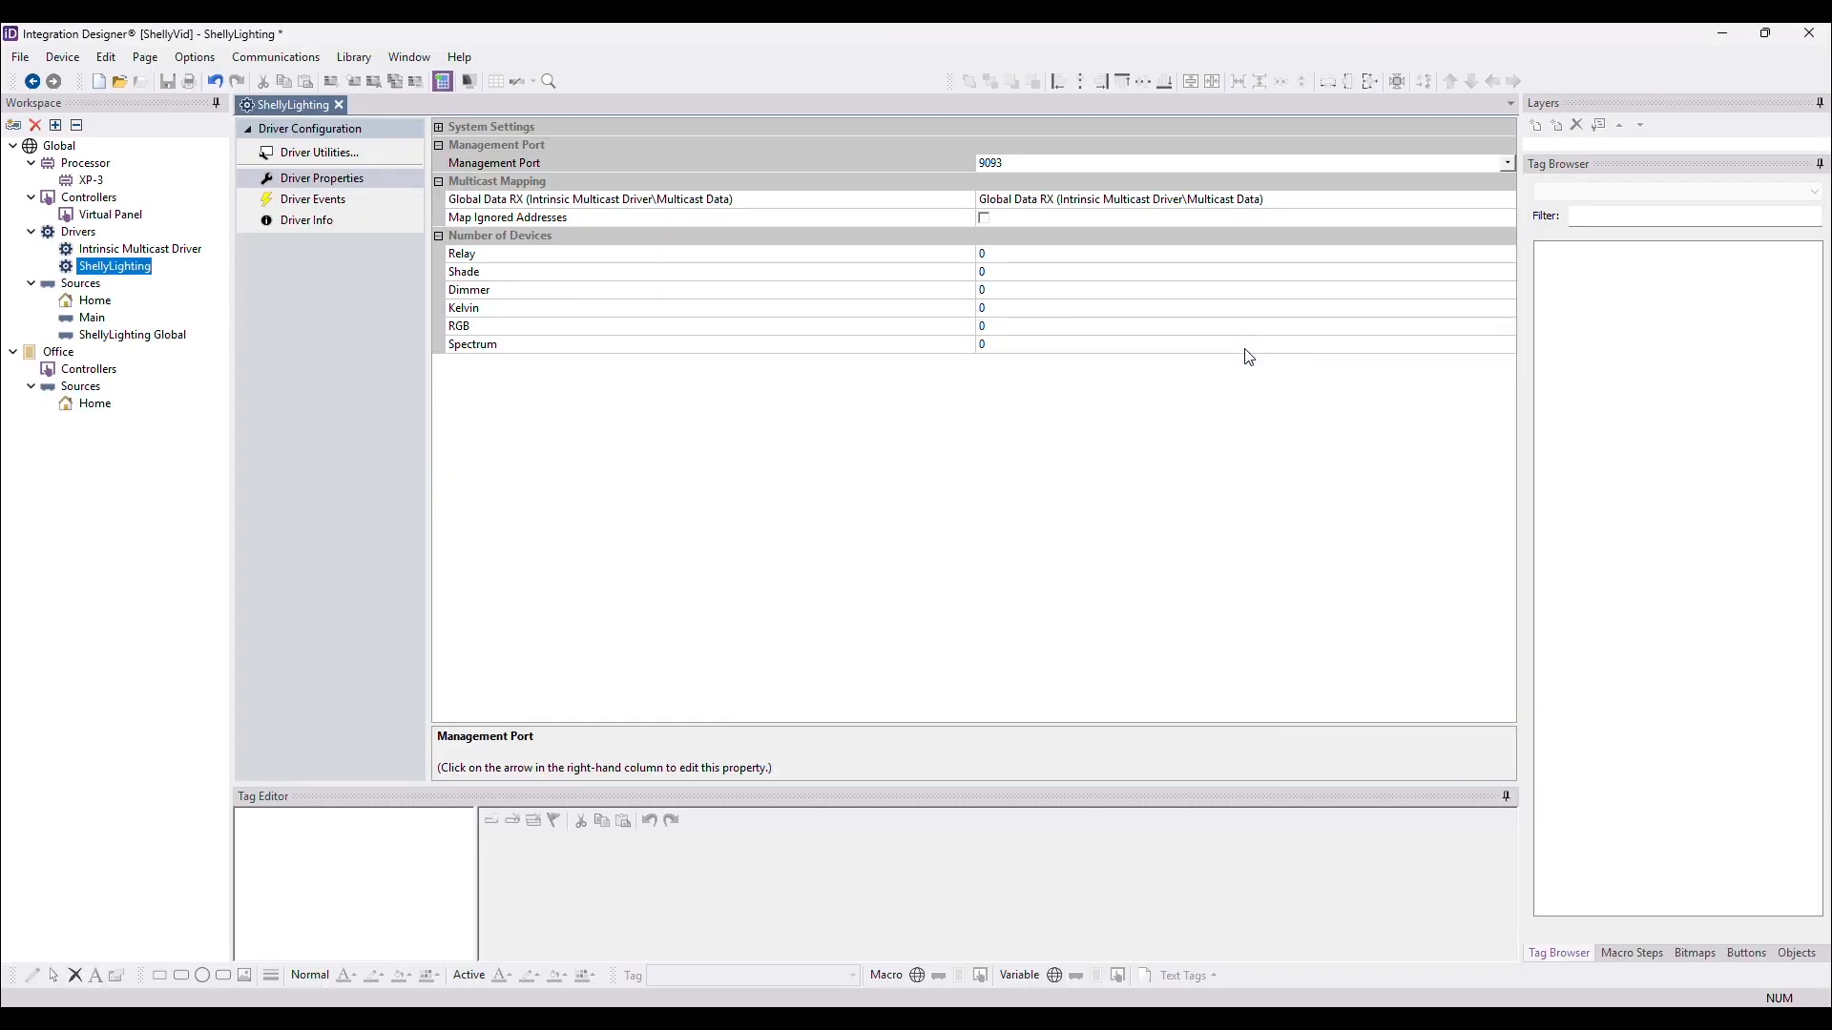
click(512, 240)
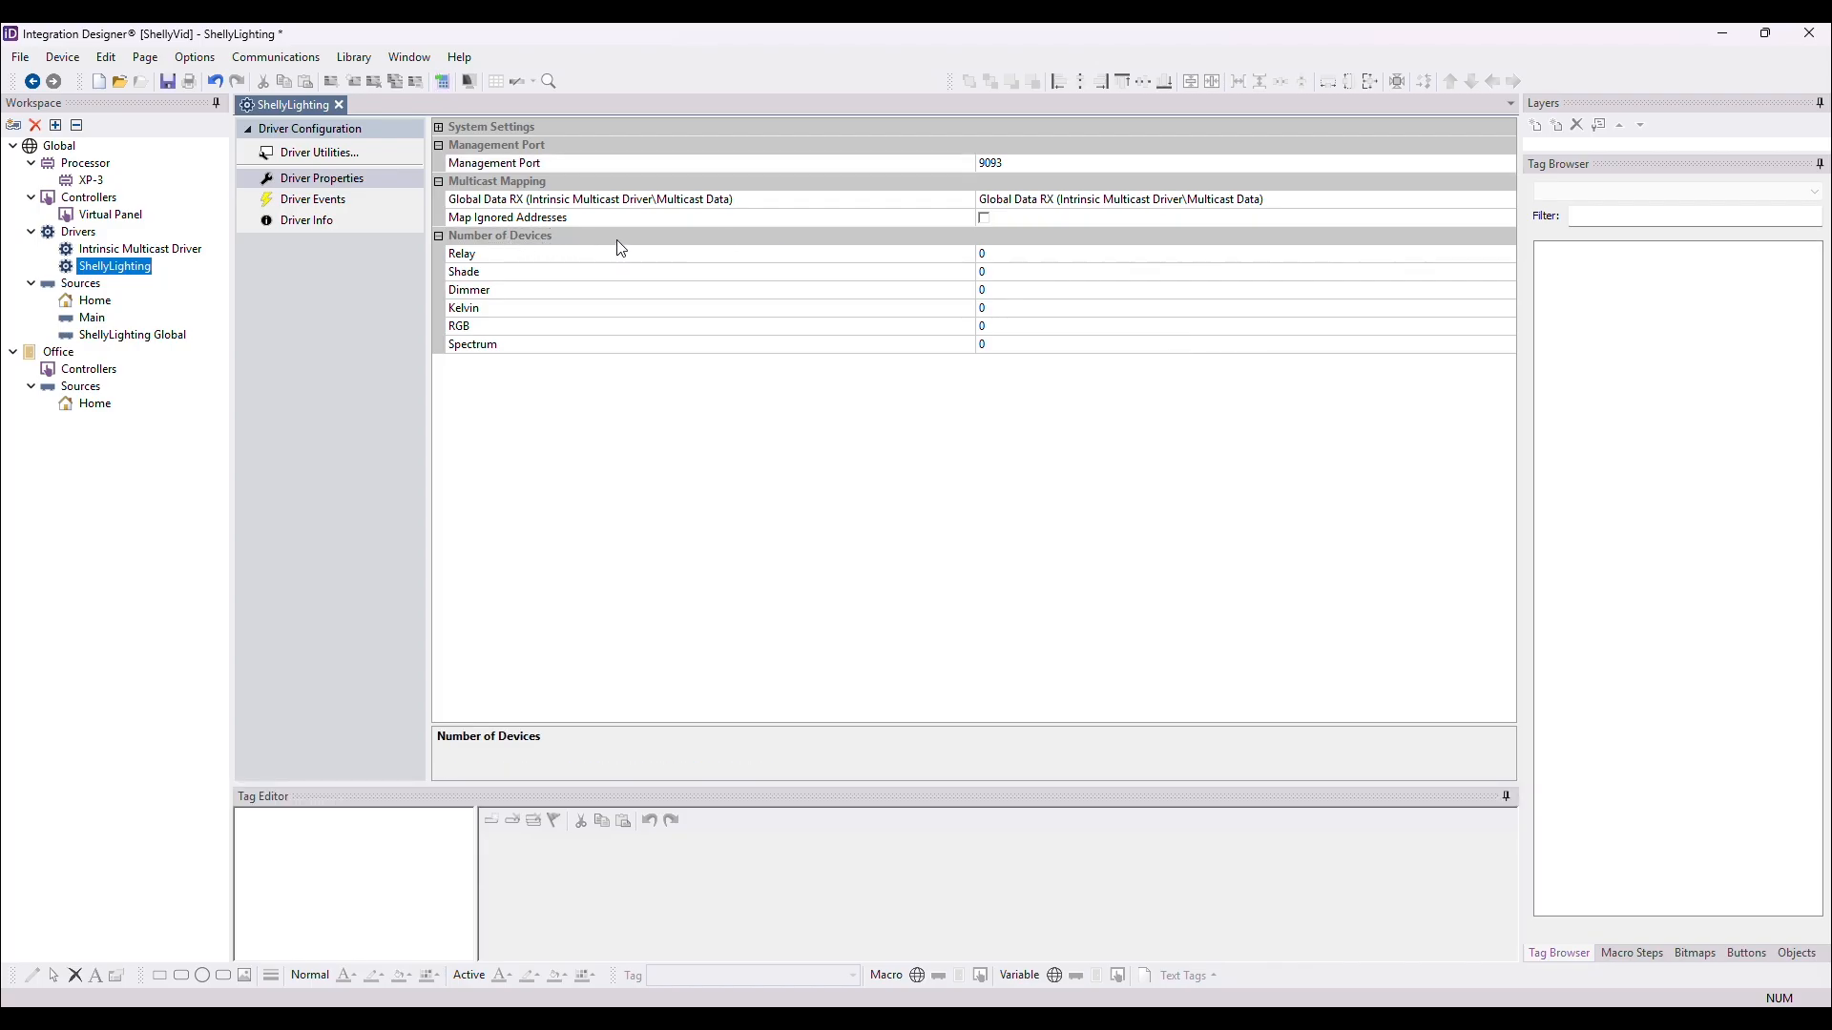
click(1247, 253)
click(1508, 255)
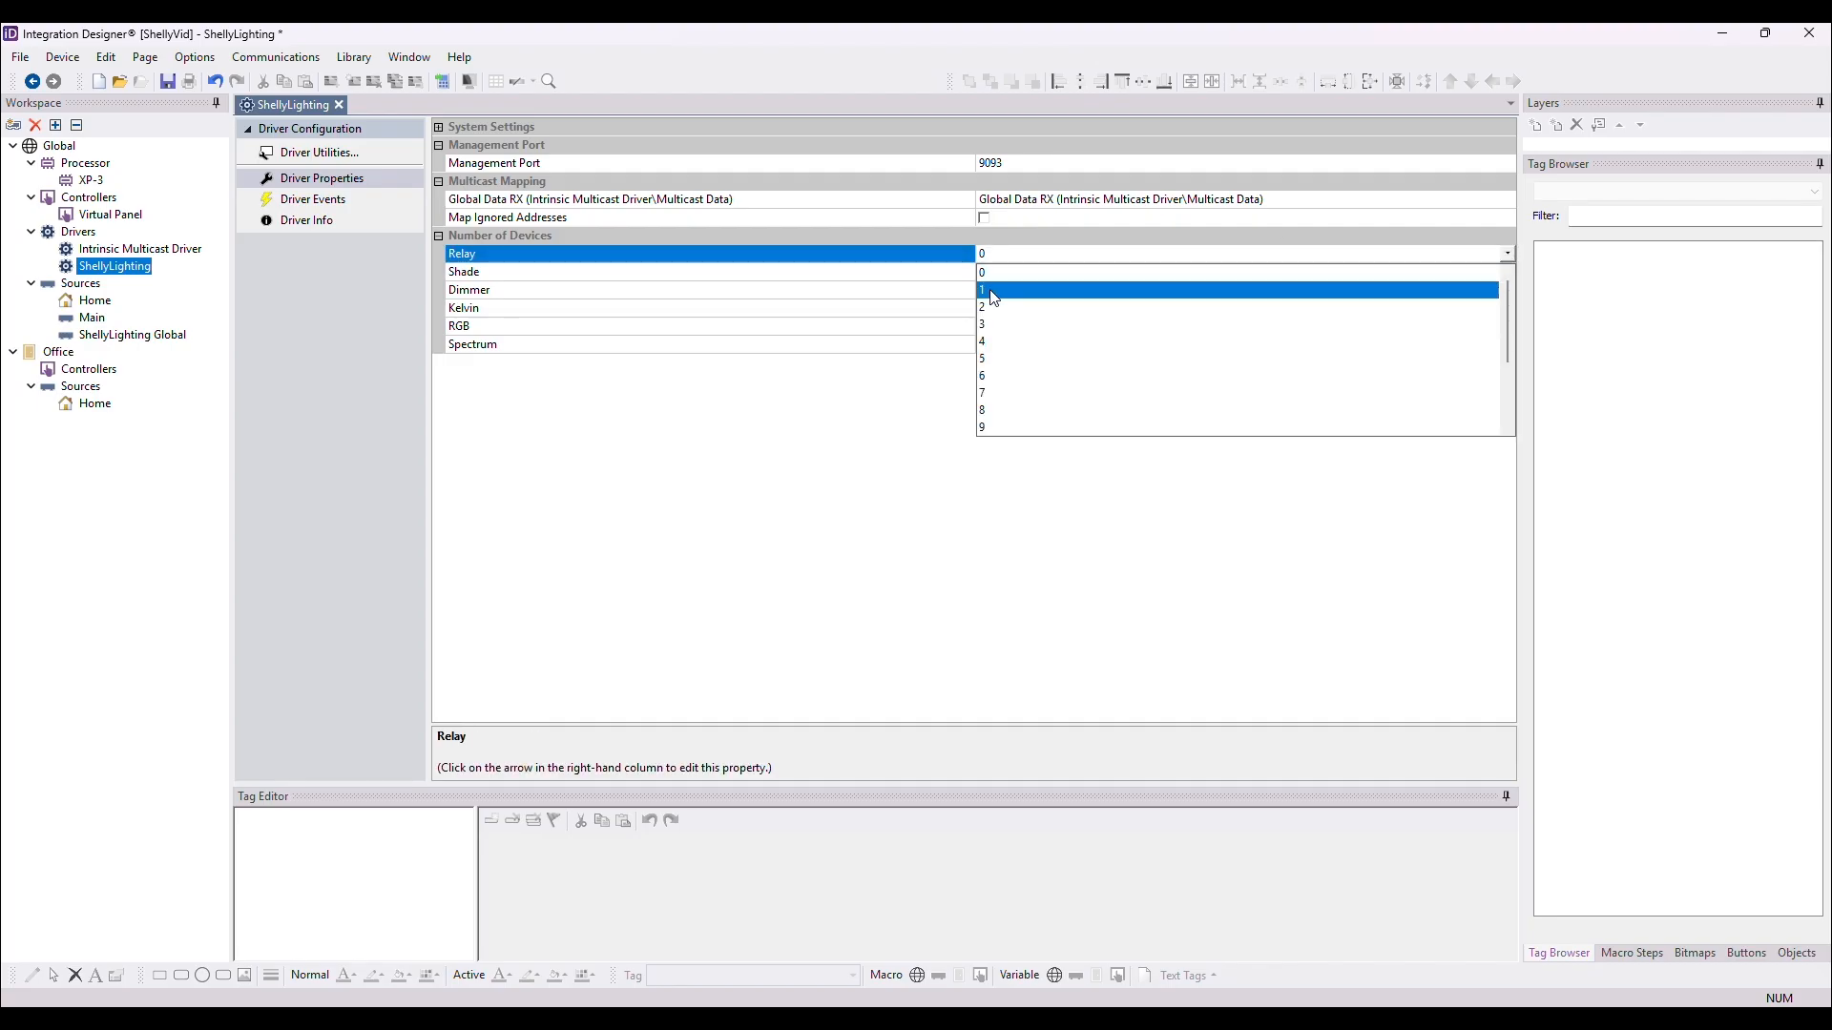
click(1374, 291)
click(1506, 290)
click(1507, 290)
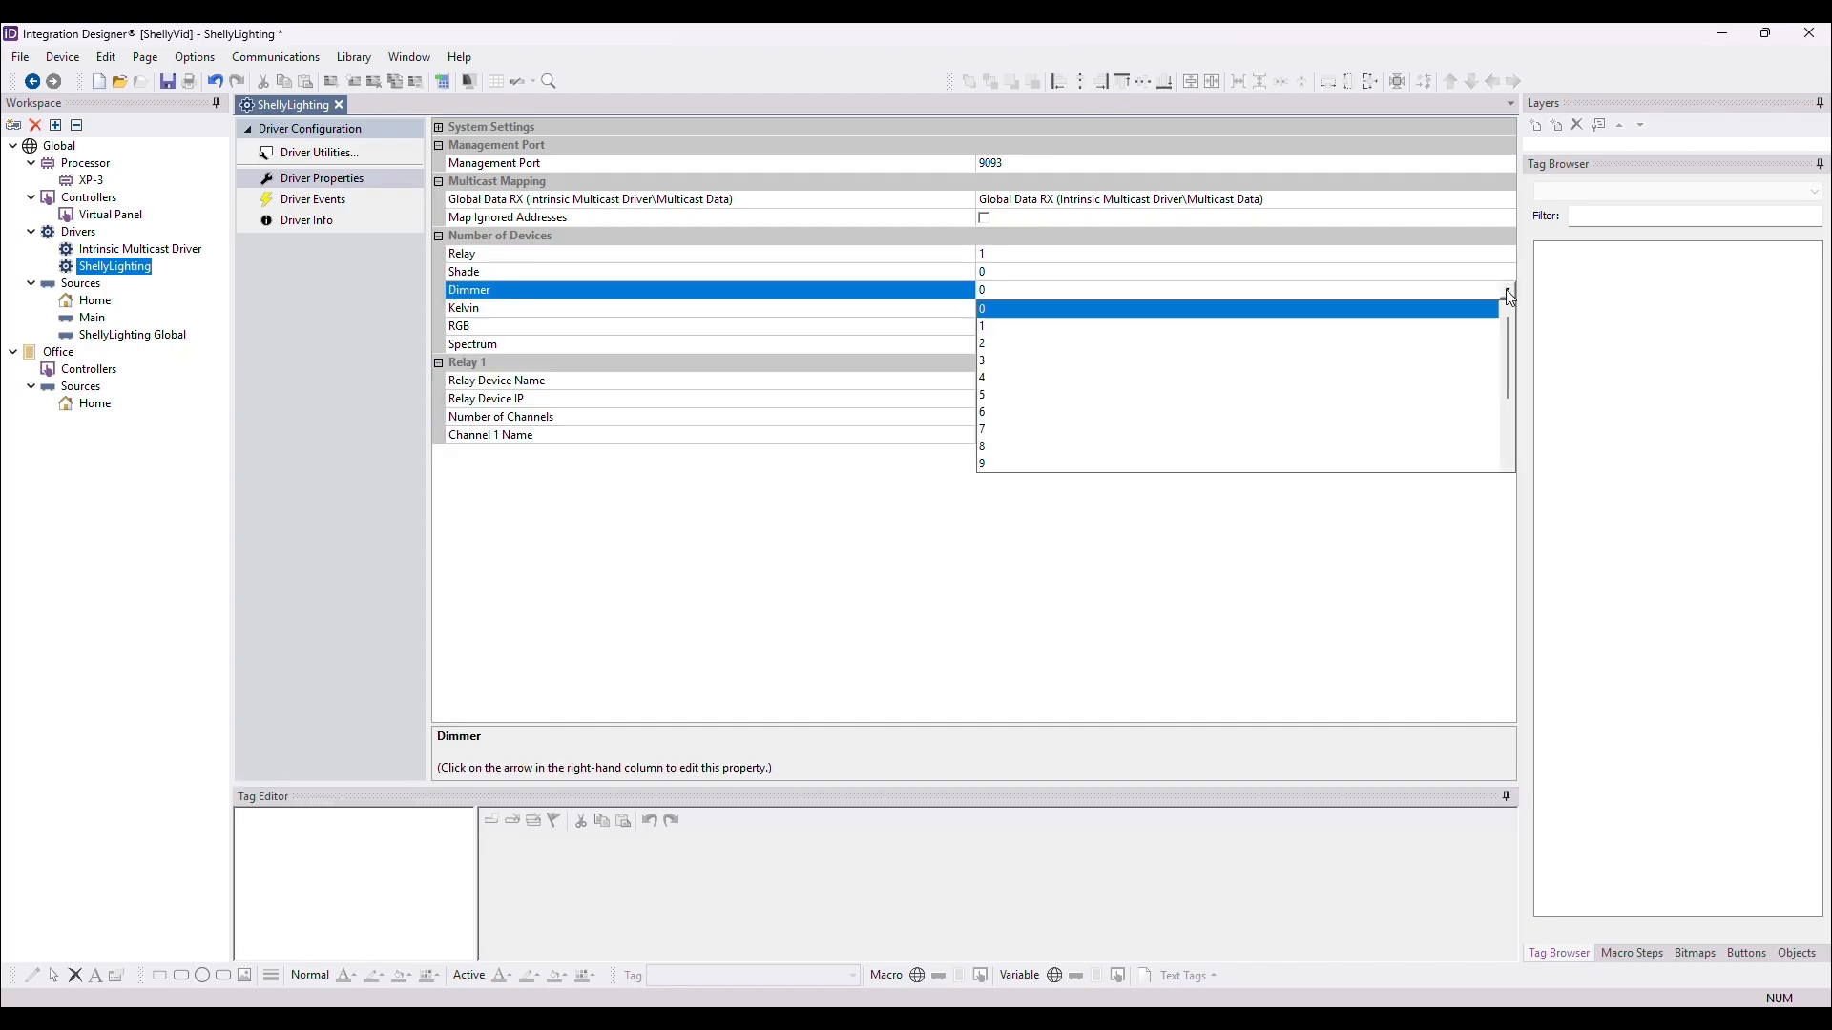
click(1057, 327)
Set the number of Kelvin devices and Spectrum devices to 1 each.
click(1336, 305)
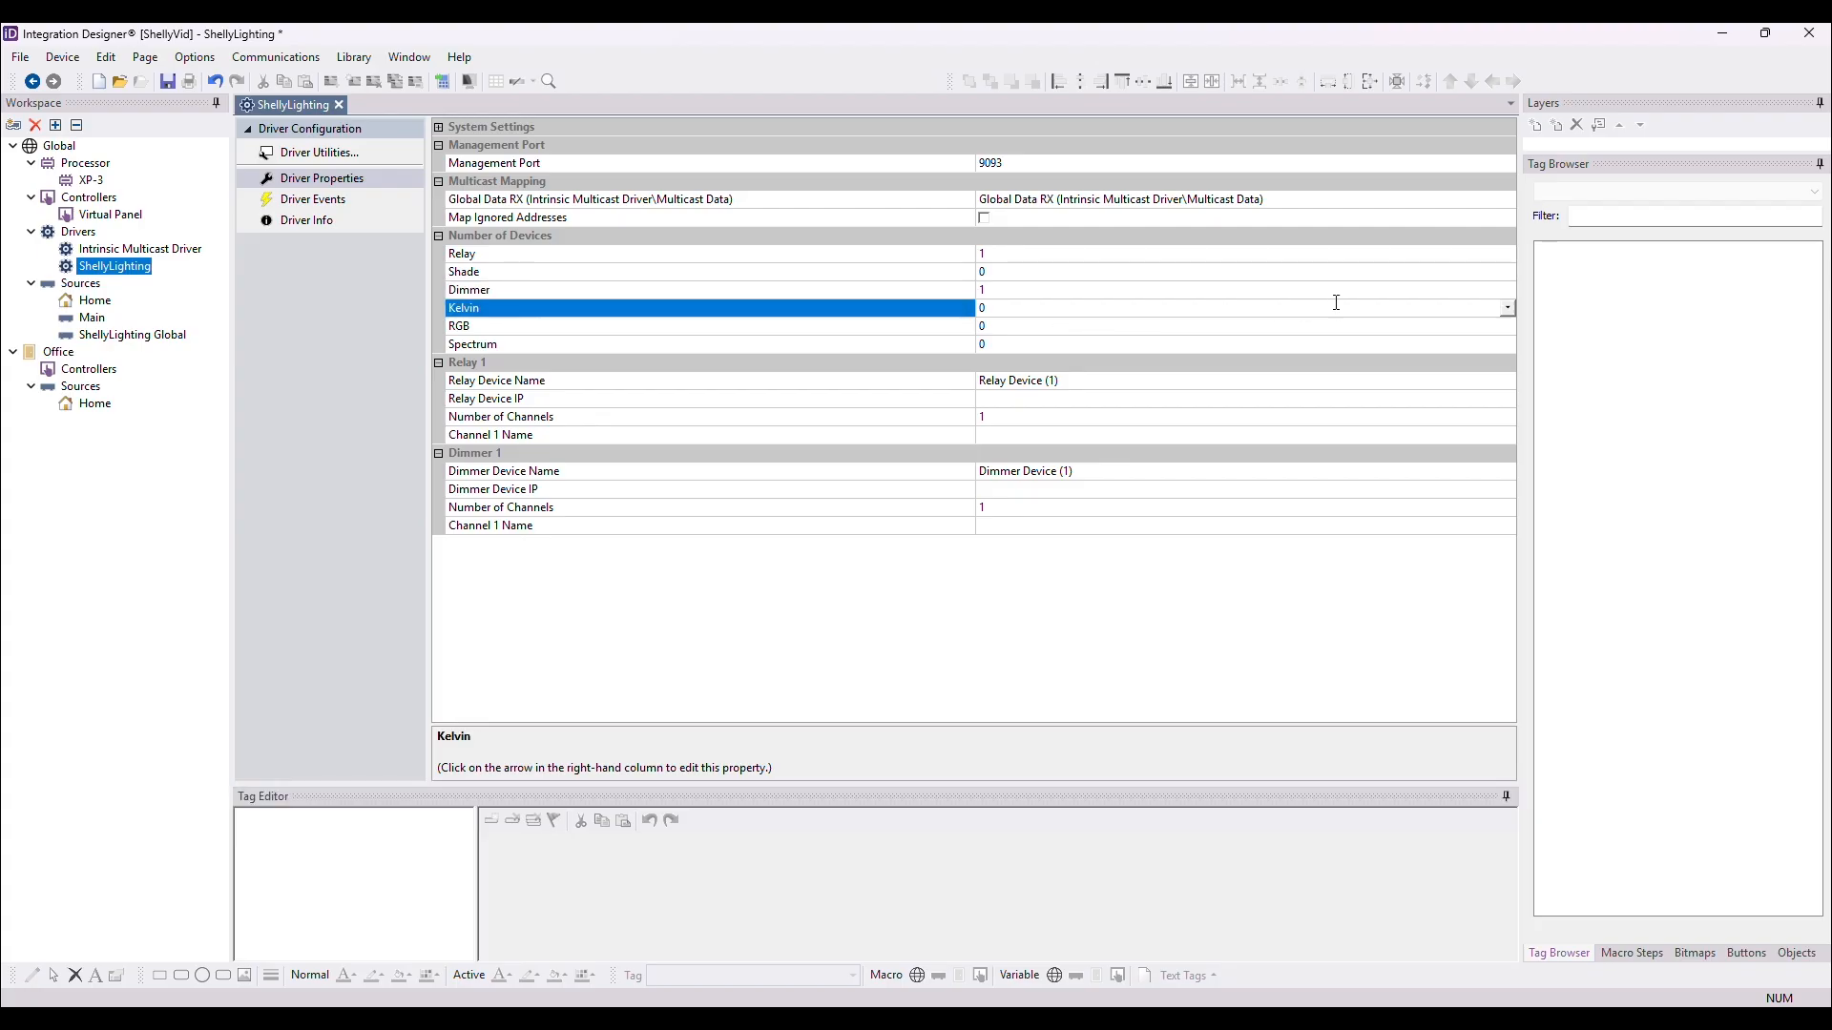
click(1508, 308)
click(994, 343)
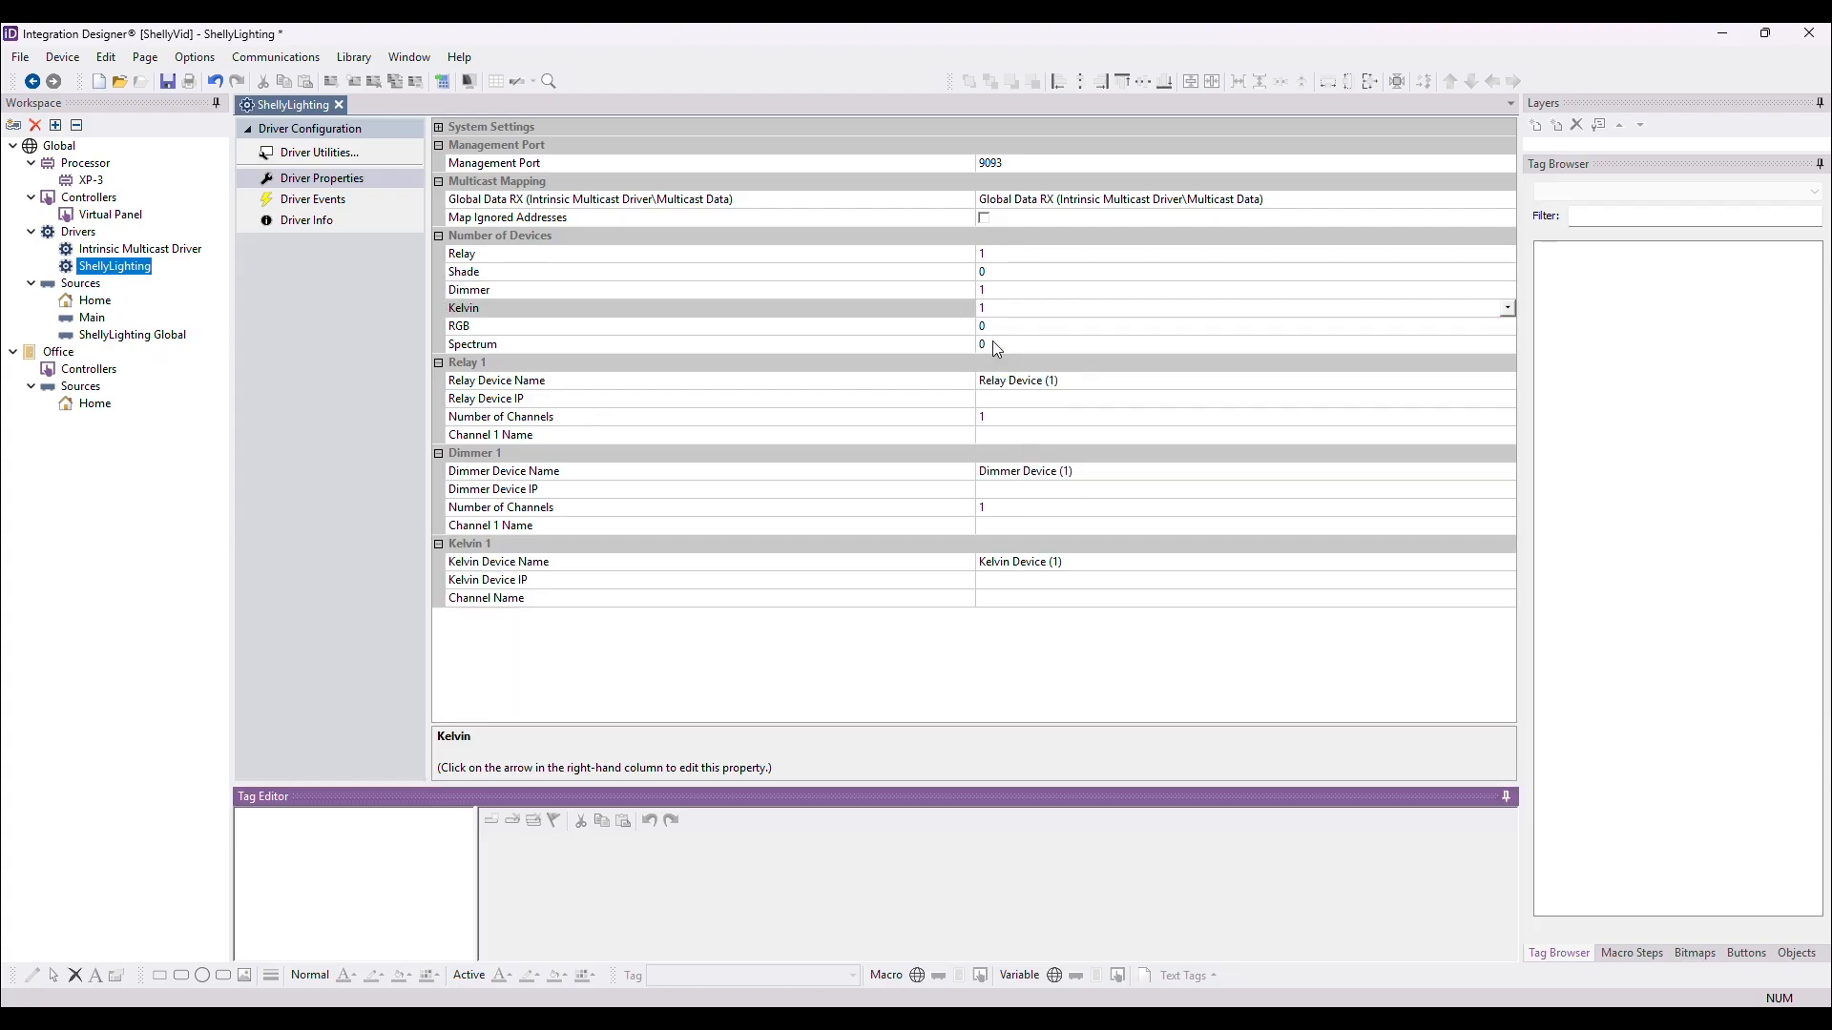
click(1087, 345)
click(1507, 345)
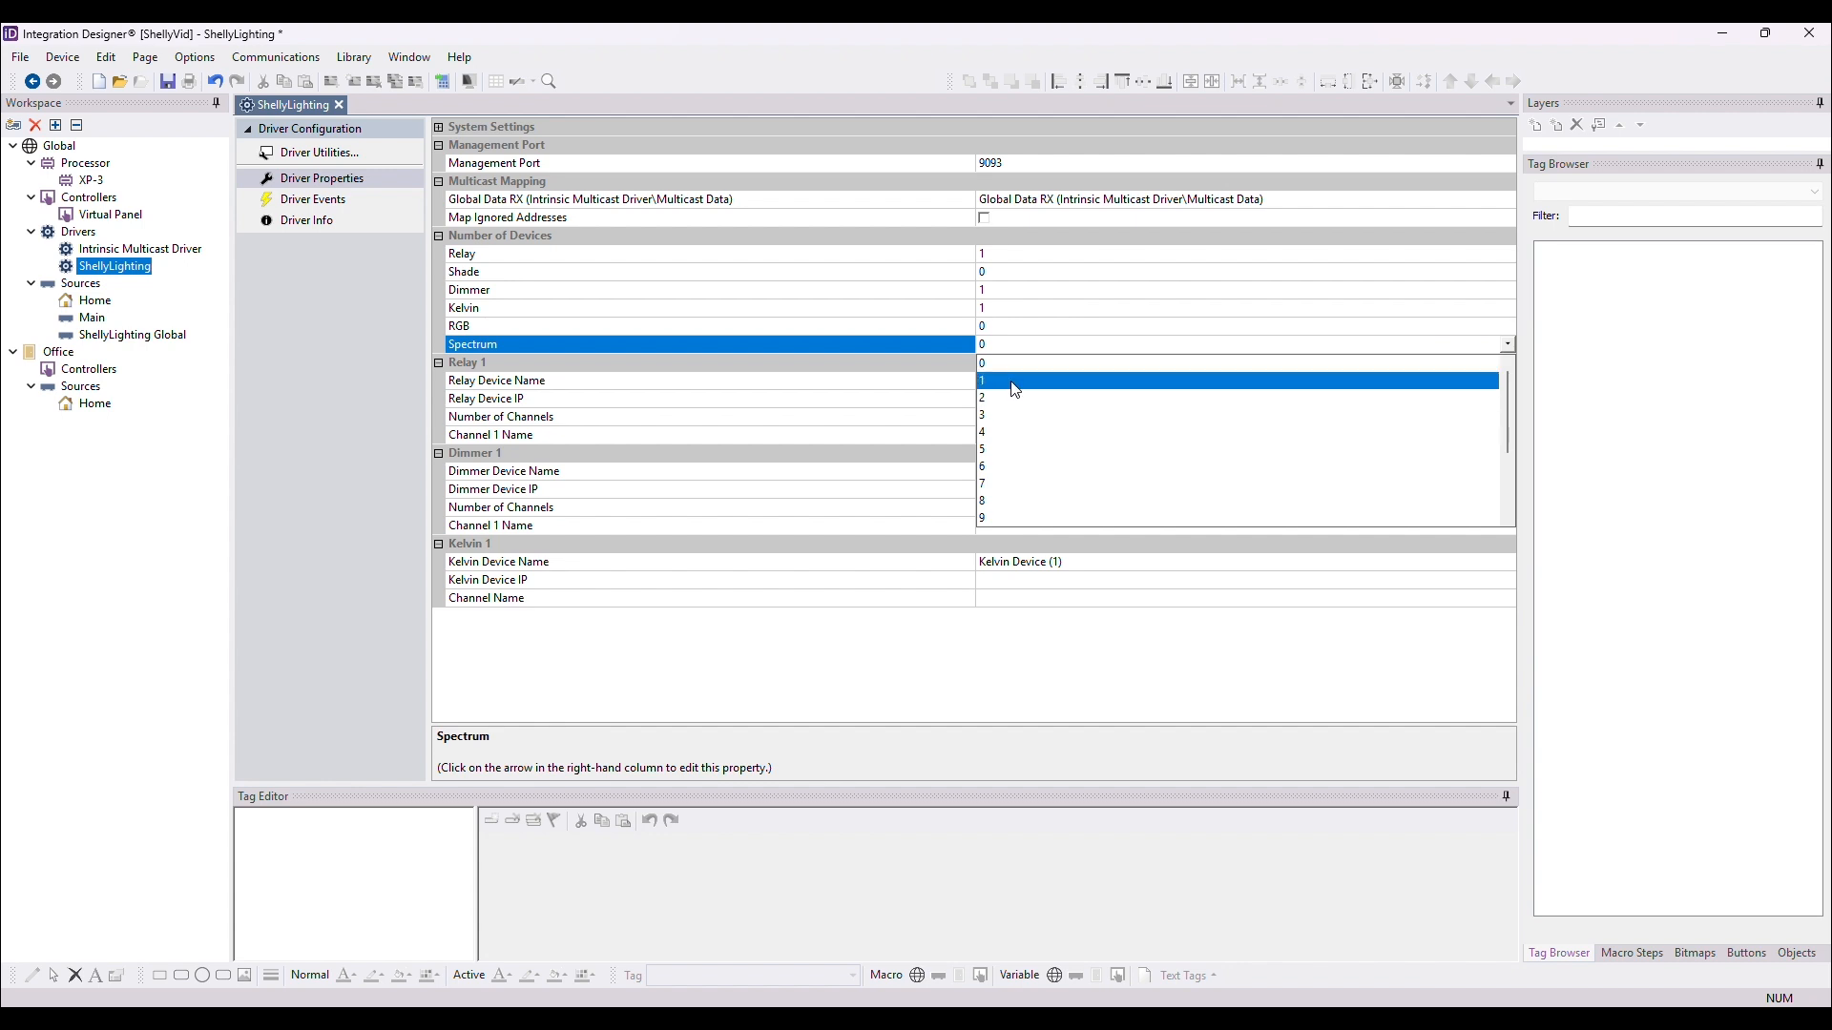
click(1015, 390)
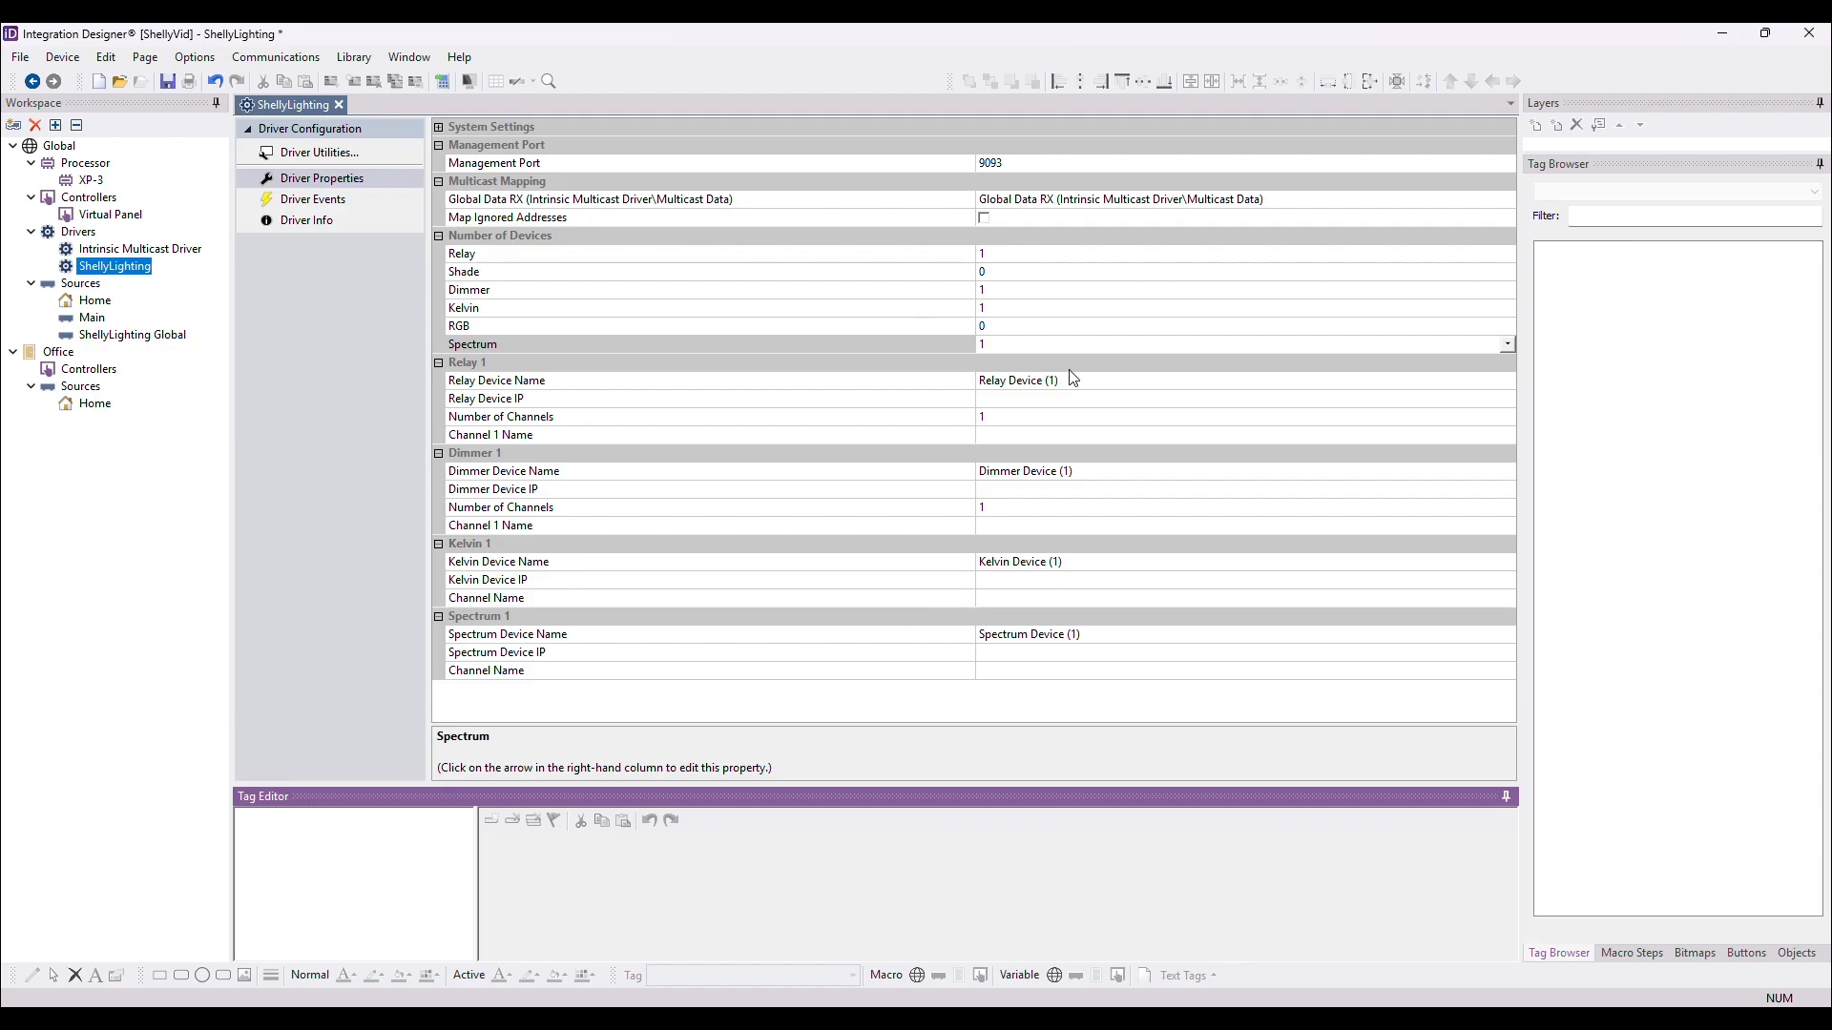
Copy the relay's IP 192.168.10.88 from the Chrome management page into Relay 1's device IP in Integration Designer.
click(855, 1024)
click(681, 460)
click(1022, 926)
click(1013, 401)
key(ctrl+v)
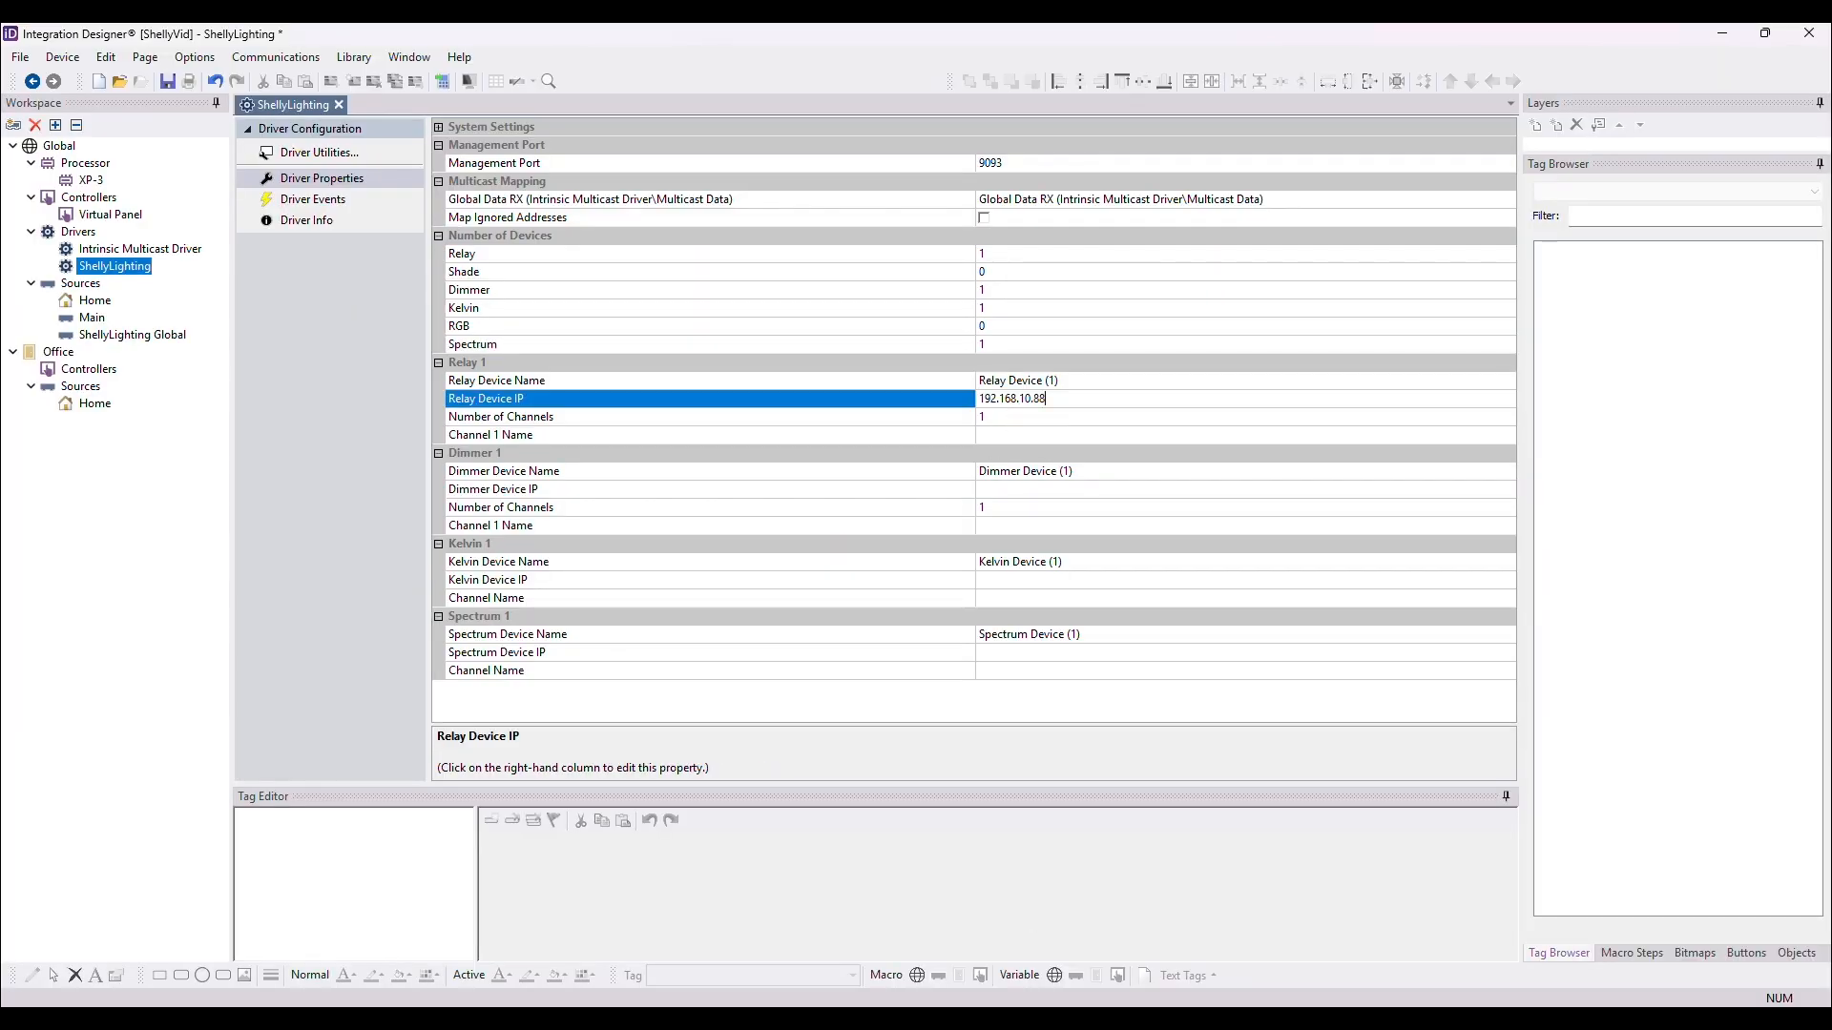
Copy the channel name "la salle à manger" from the Chrome page into Relay 1's Channel 1 Name and name the device 1PM.
key(alt+Tab)
click(942, 454)
click(1025, 916)
click(1038, 435)
key(ctrl+v)
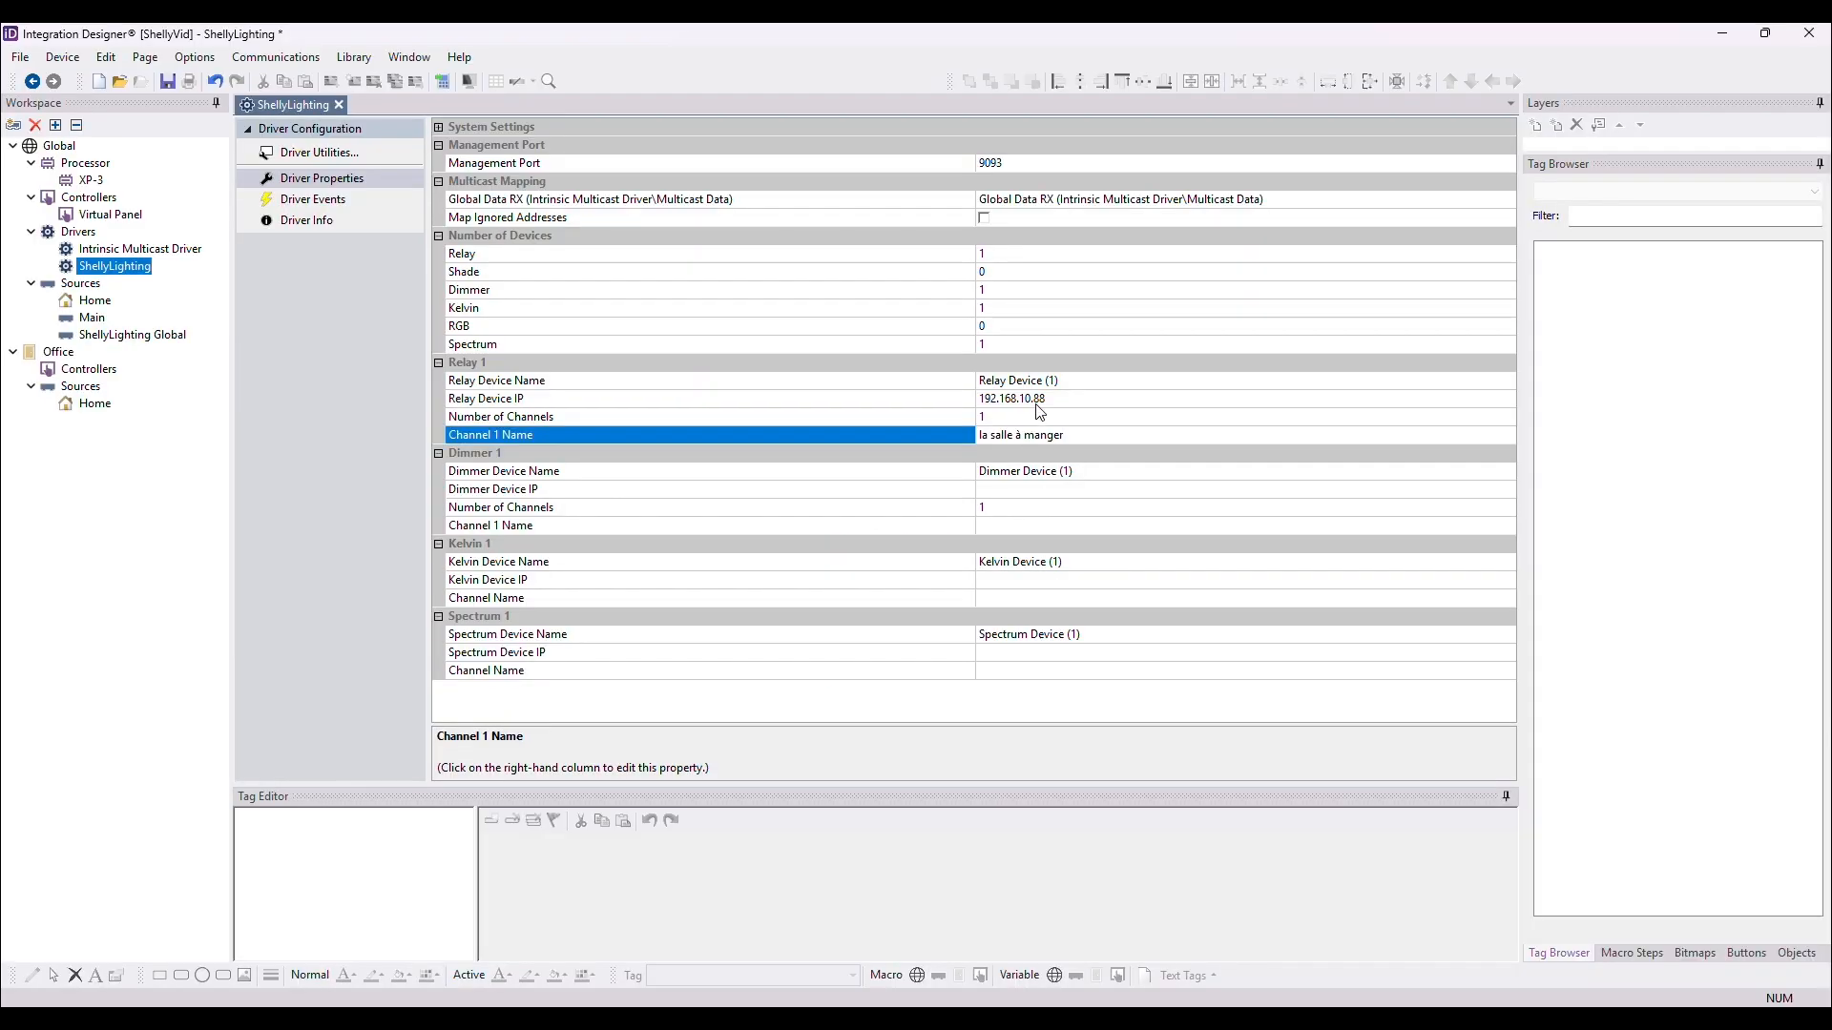
click(1019, 380)
text(1PM)
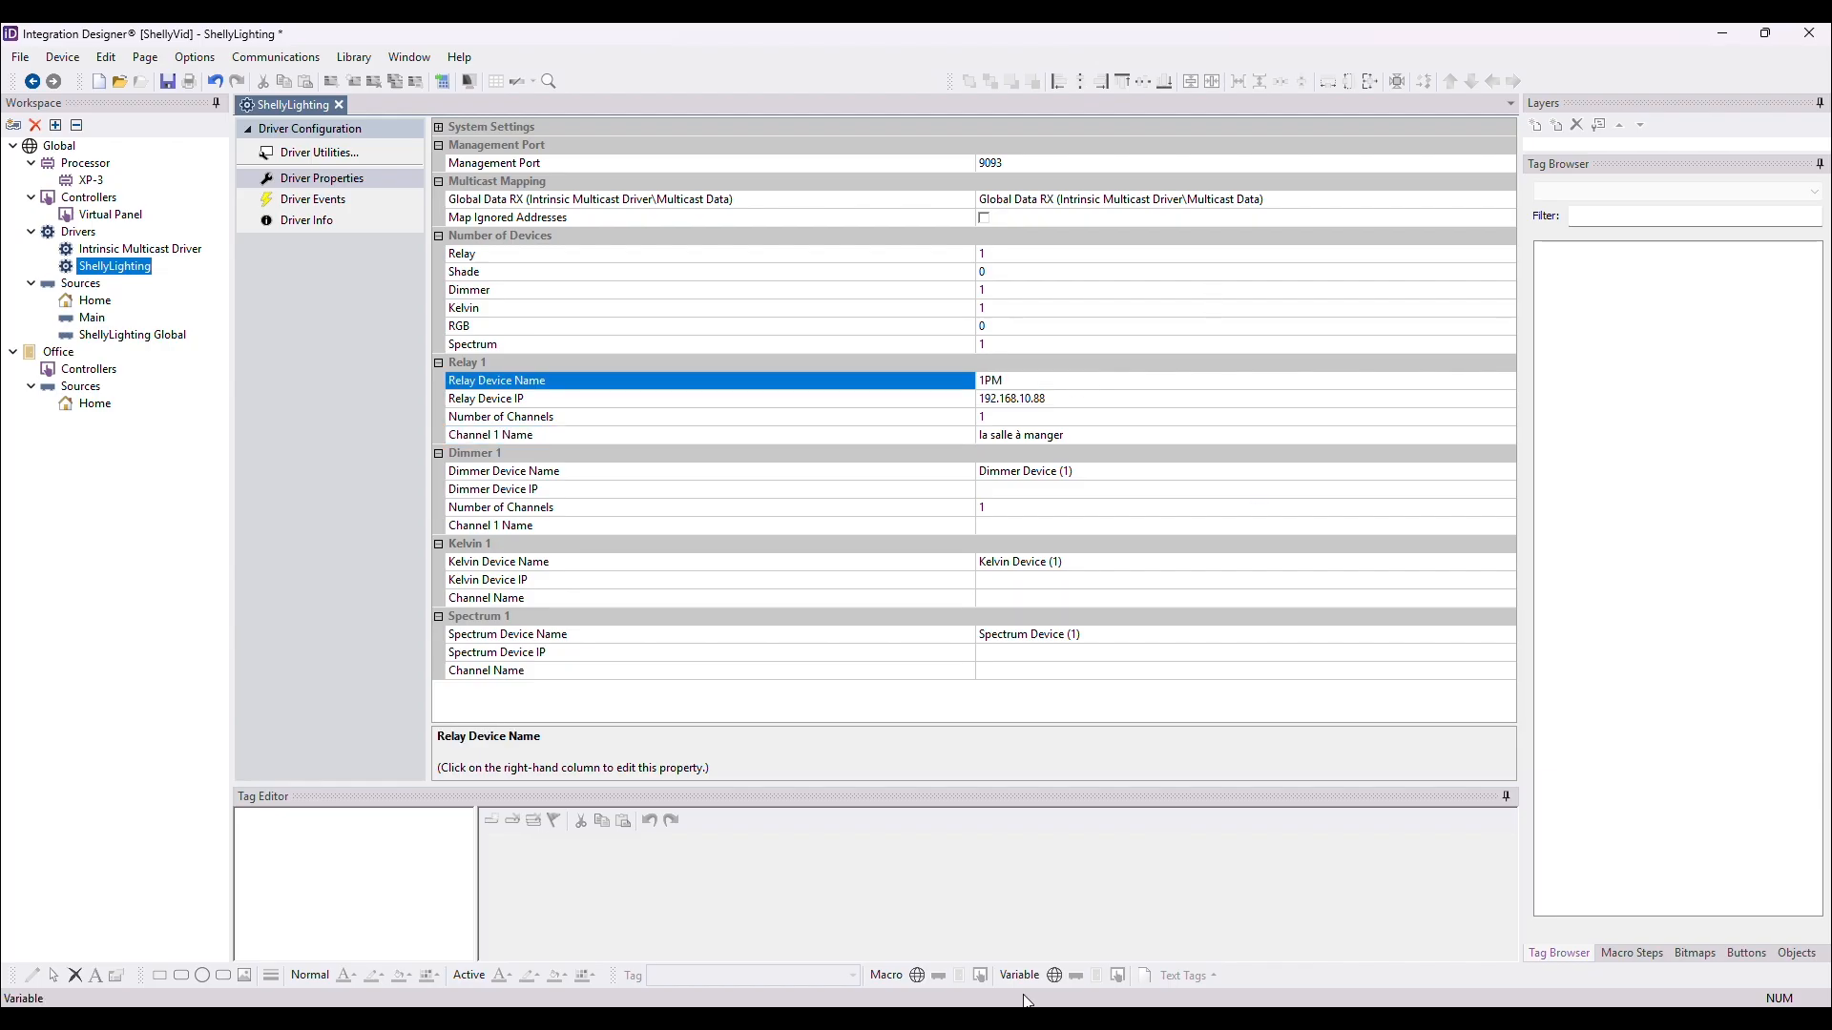
Copy the dimmer's IP 192.168.10.87 from the Chrome management page into Dimmer 1's device IP in Integration Designer.
click(1016, 1023)
click(683, 775)
click(1022, 921)
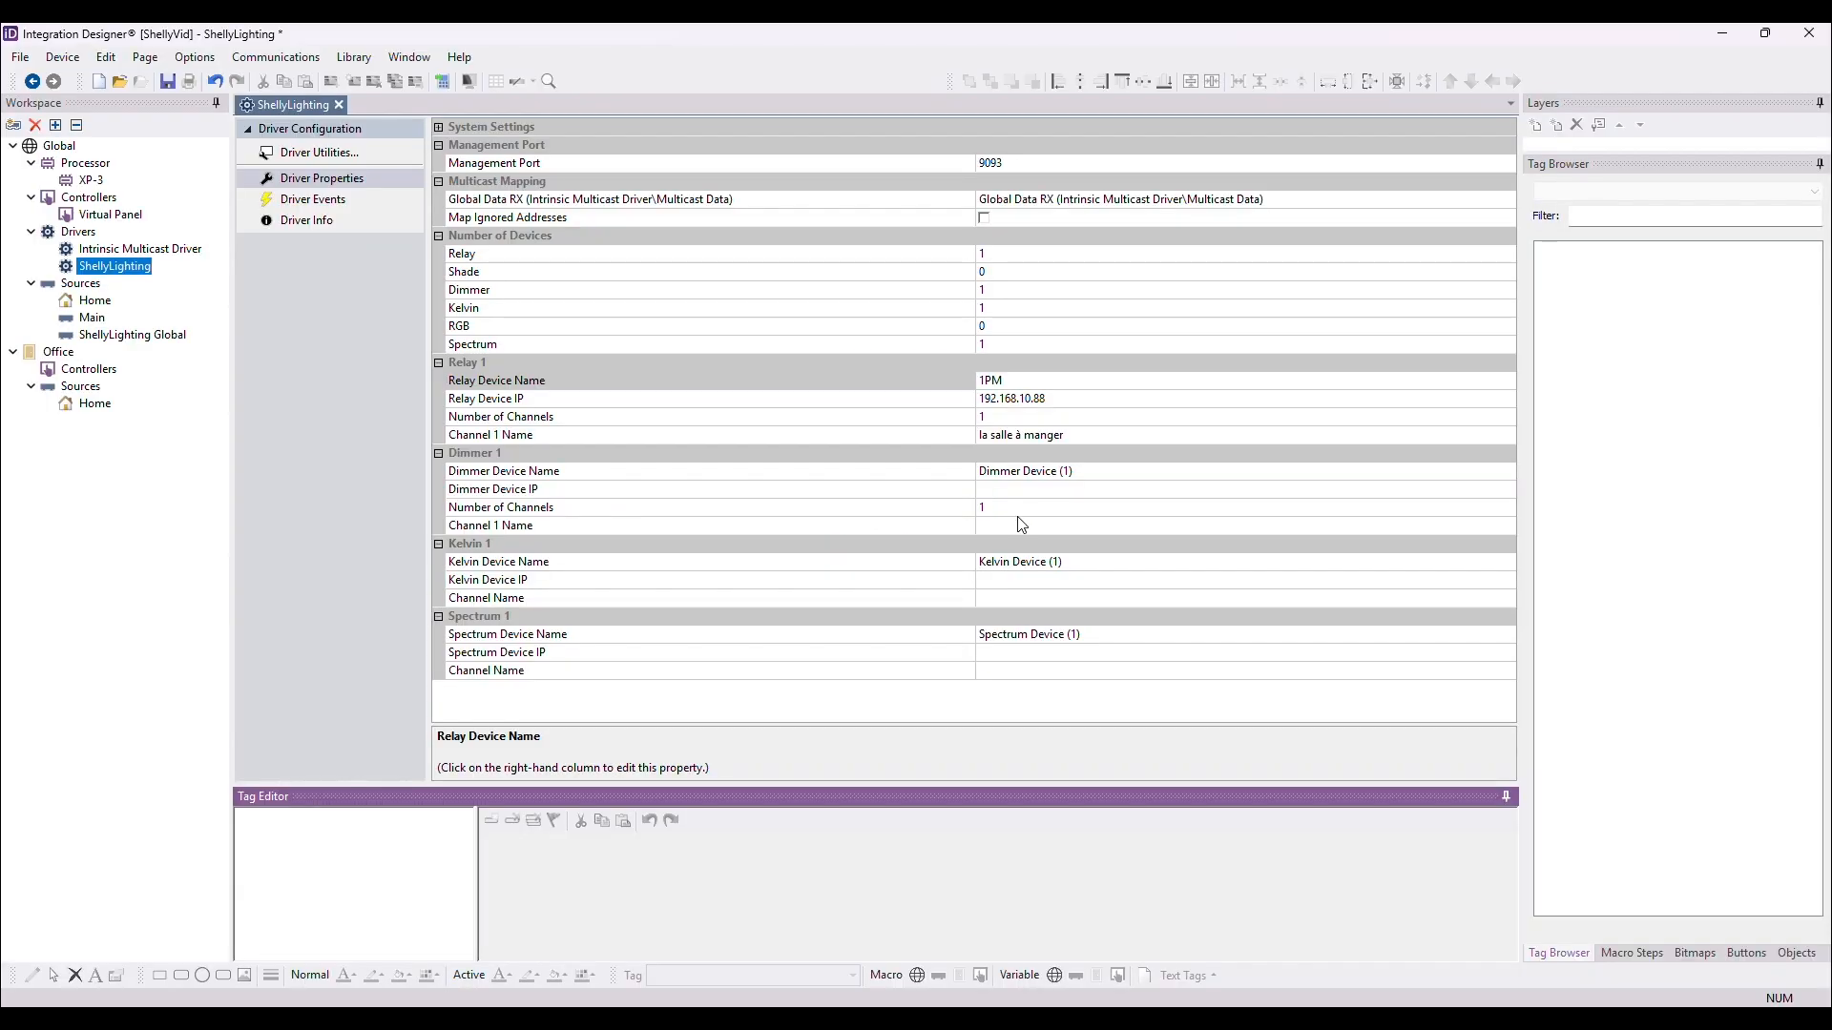
click(1019, 490)
key(ctrl+v)
Copy the channel name "la salle de séjour" from the Chrome page into Dimmer 1's Channel 1 Name and name the device Dimmer.
key(alt+Tab)
click(942, 775)
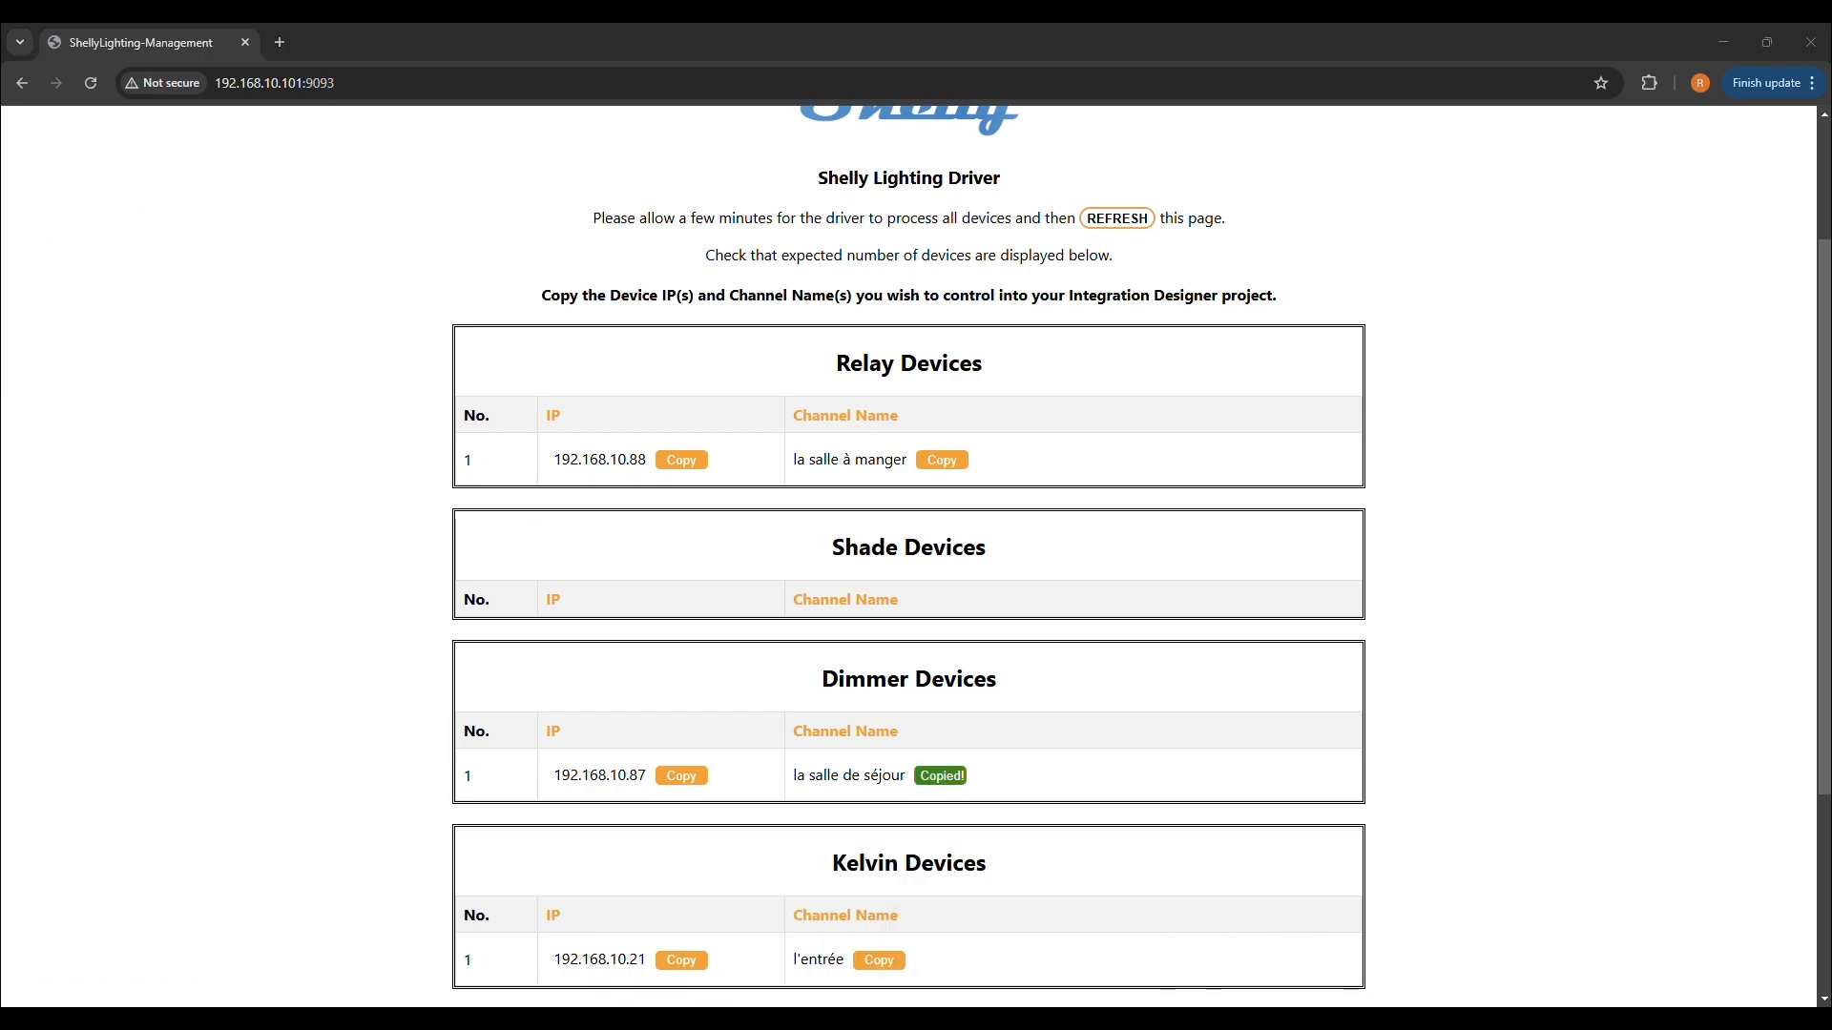
key(alt+Tab)
click(1011, 526)
key(ctrl+v)
click(1085, 471)
key(ctrl+a)
text(Dimmer)
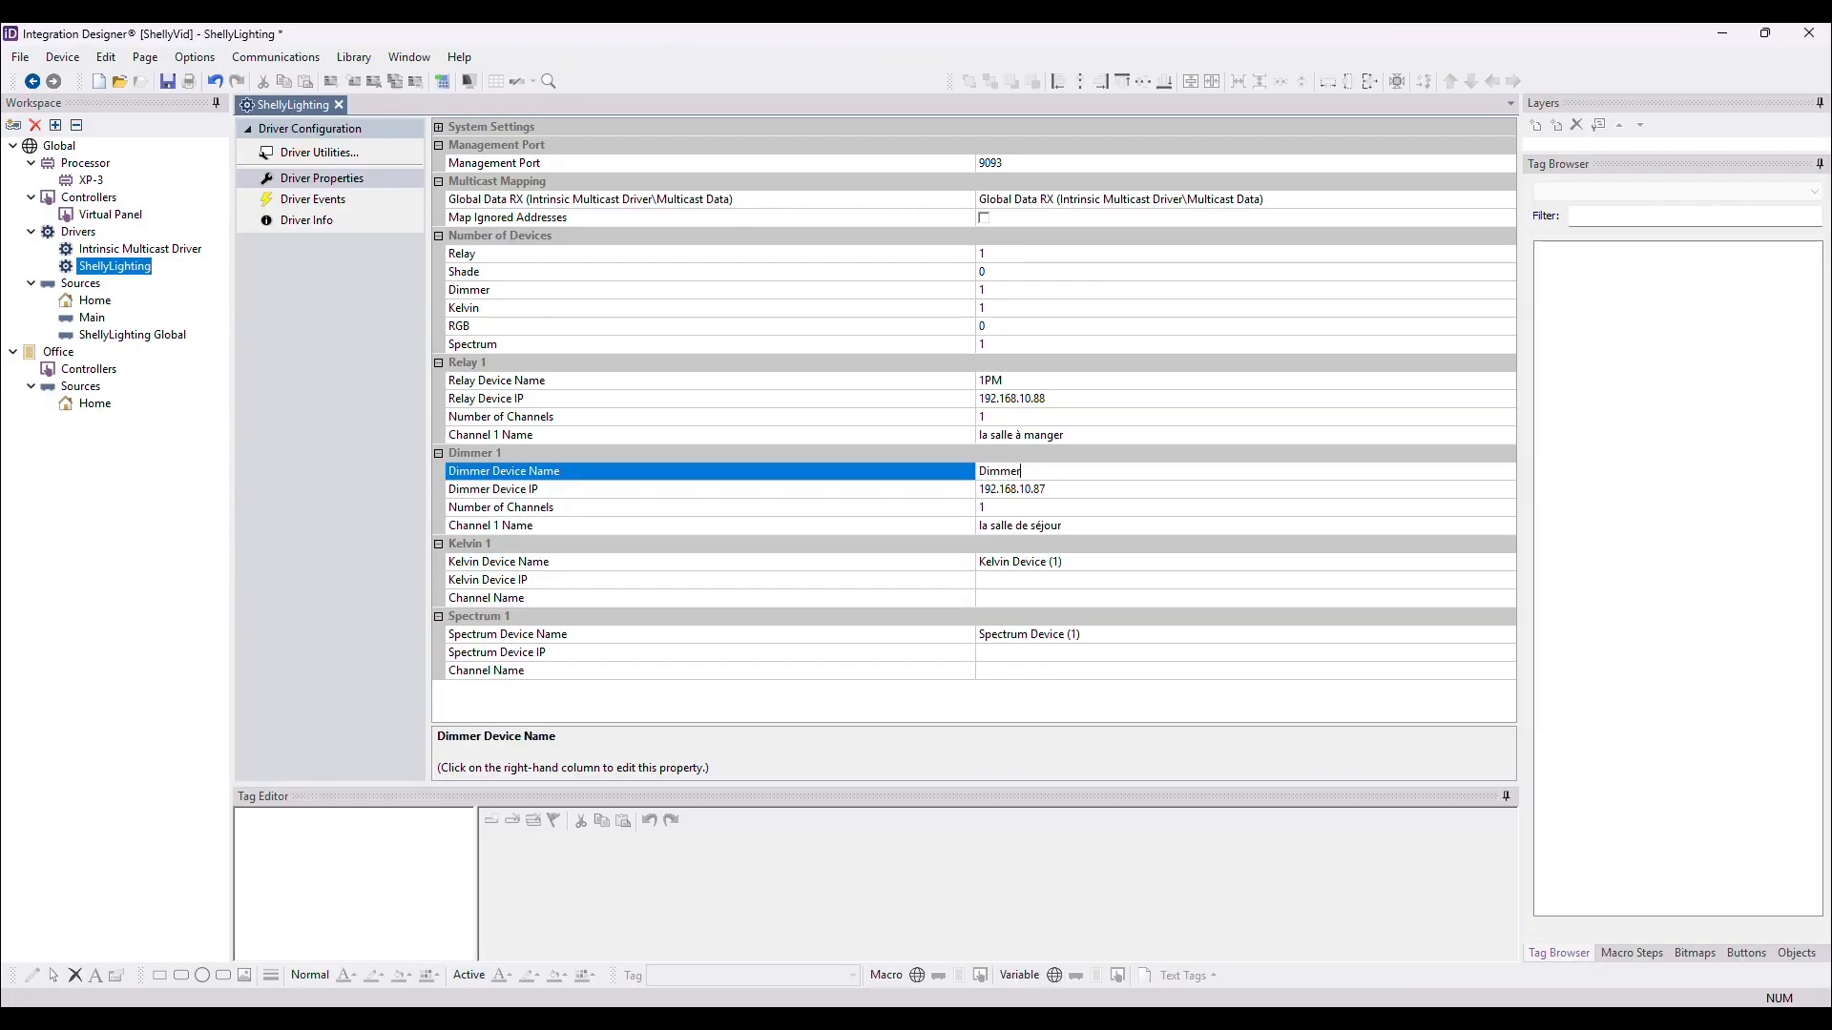
Copy the Kelvin device's IP 192.168.10.21 from the Chrome management page into Kelvin 1's device IP in Integration Designer.
click(854, 1019)
click(921, 924)
scroll(920, 928, down, 3)
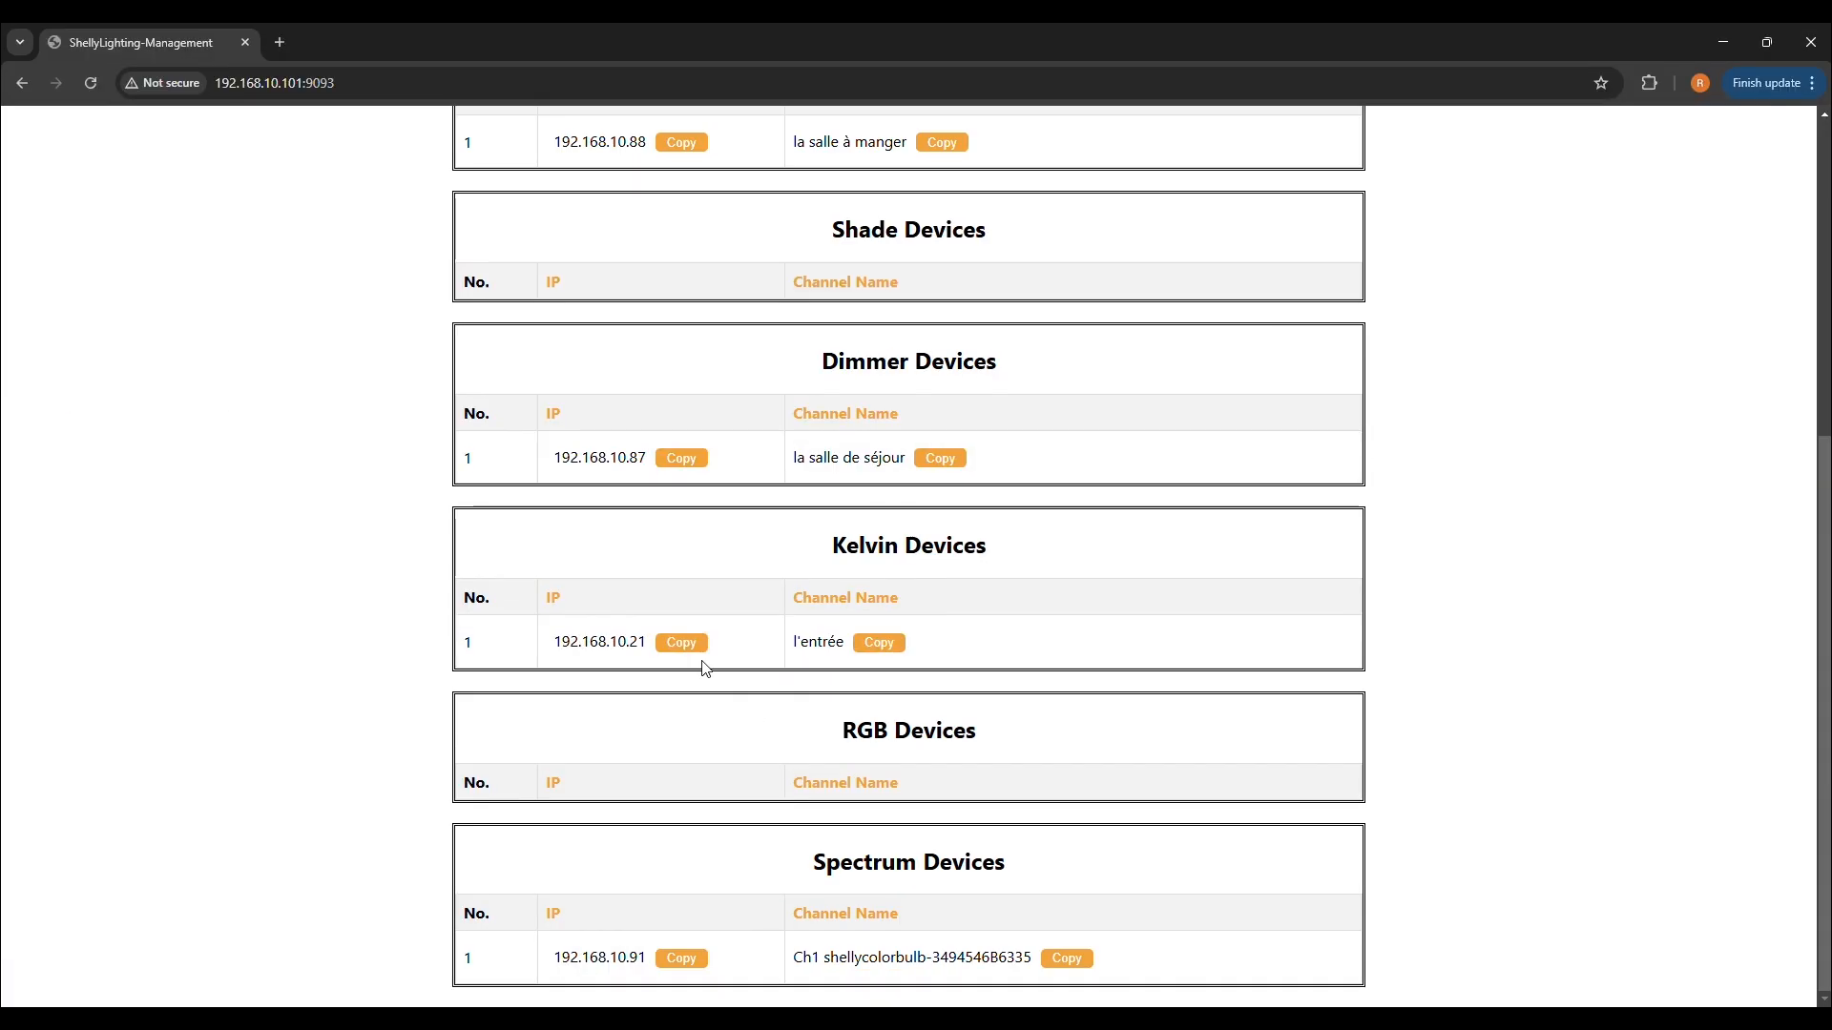
click(681, 642)
click(1017, 1022)
click(1030, 582)
key(ctrl+v)
Copy the channel name "l'entrée" from the Chrome page into Kelvin 1's Channel Name and name the device Duo.
click(854, 1019)
click(921, 924)
click(1017, 1022)
click(1011, 598)
key(ctrl+v)
click(1098, 562)
key(ctrl+a)
text(D)
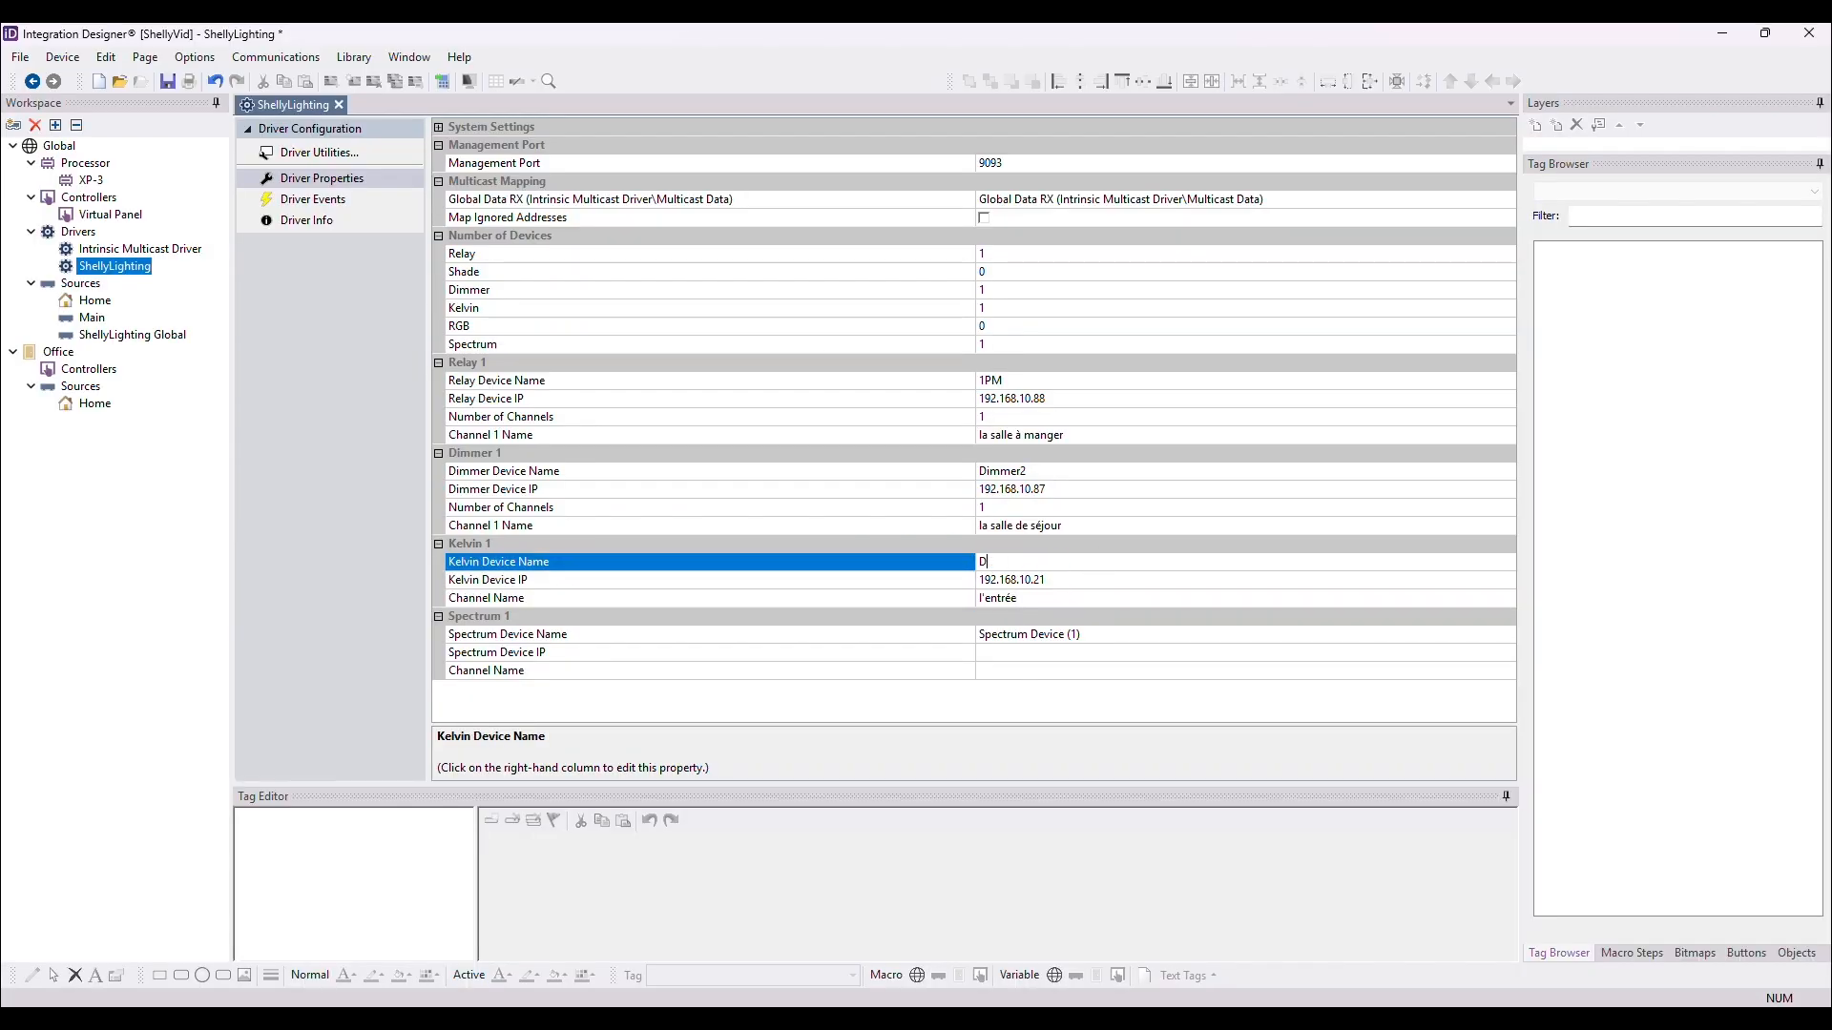
Copy the Spectrum device's IP 192.168.10.91 from the Chrome management page into Spectrum 1's device IP in Integration Designer.
click(854, 1020)
click(940, 940)
click(666, 958)
click(1017, 1021)
click(1014, 653)
key(ctrl+v)
Copy "Ch1 shellycolorbulb-3494546B6335" from the Chrome page into Spectrum 1's Channel Name and name the device Bulb.
click(854, 1019)
click(921, 951)
click(1062, 958)
click(1017, 1022)
click(1040, 674)
key(ctrl+v)
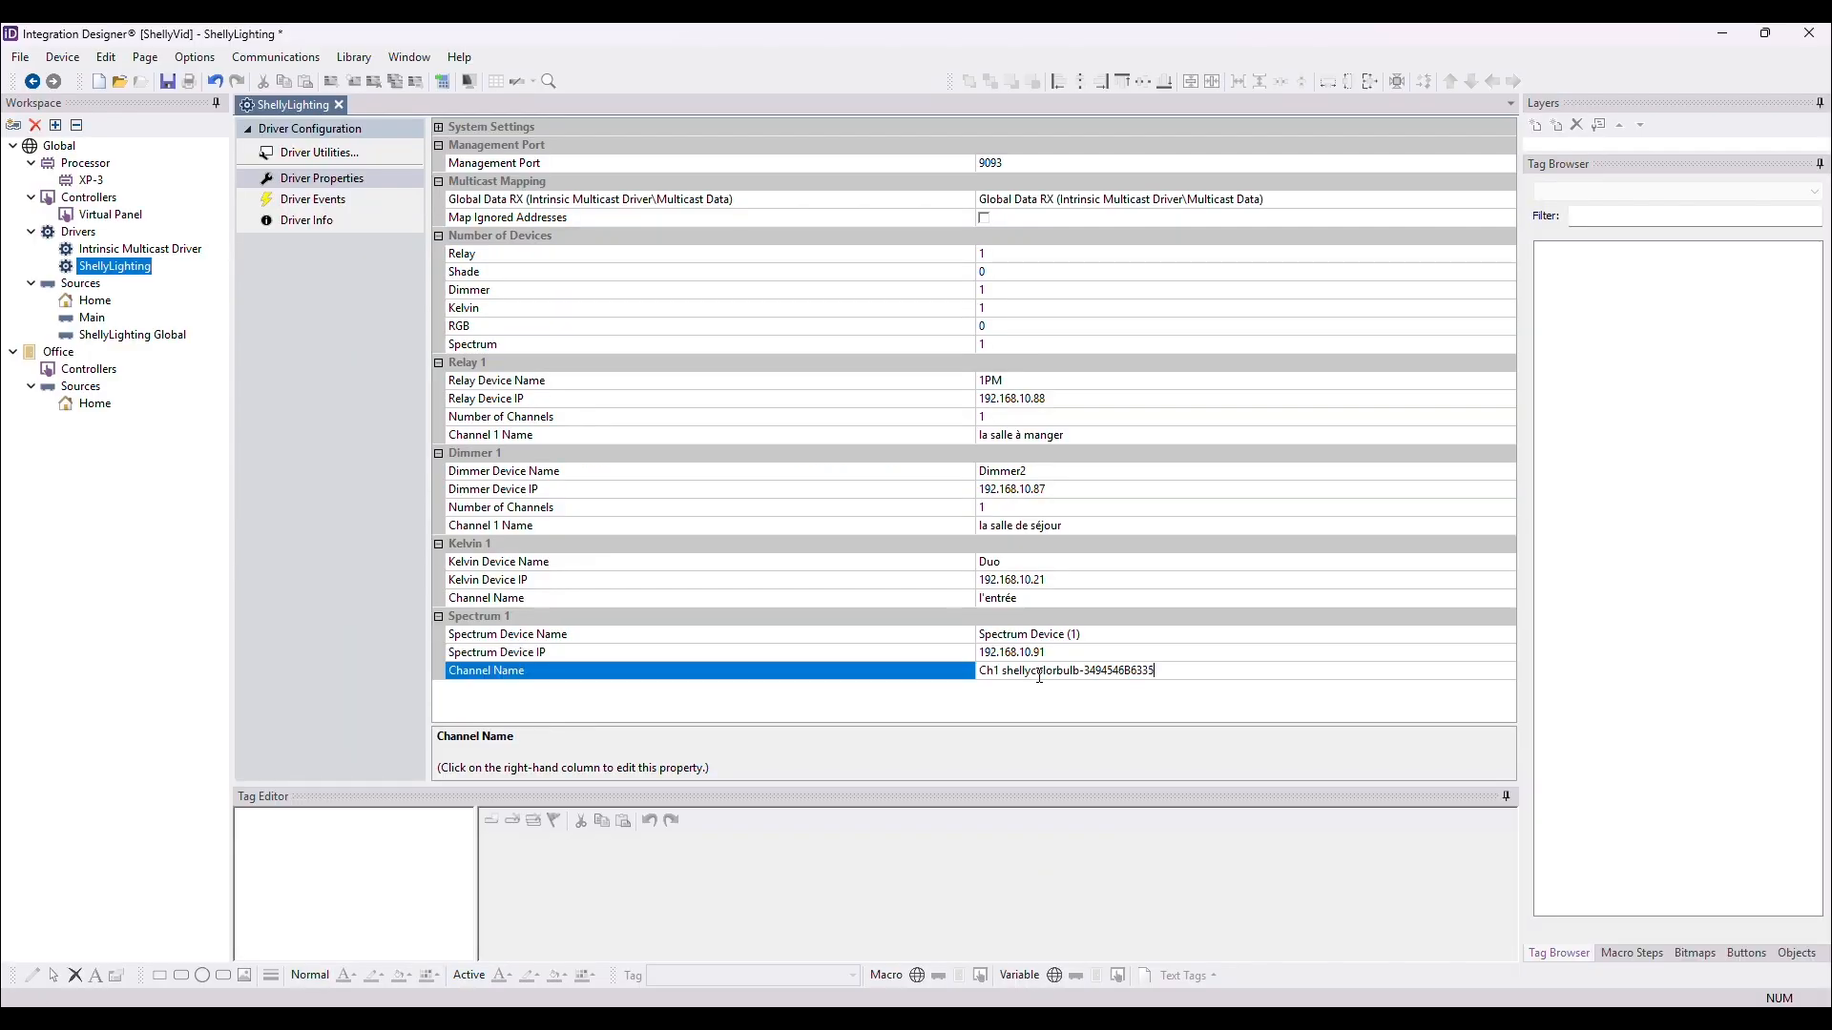
click(1110, 637)
key(ctrl+a)
text(Bu)
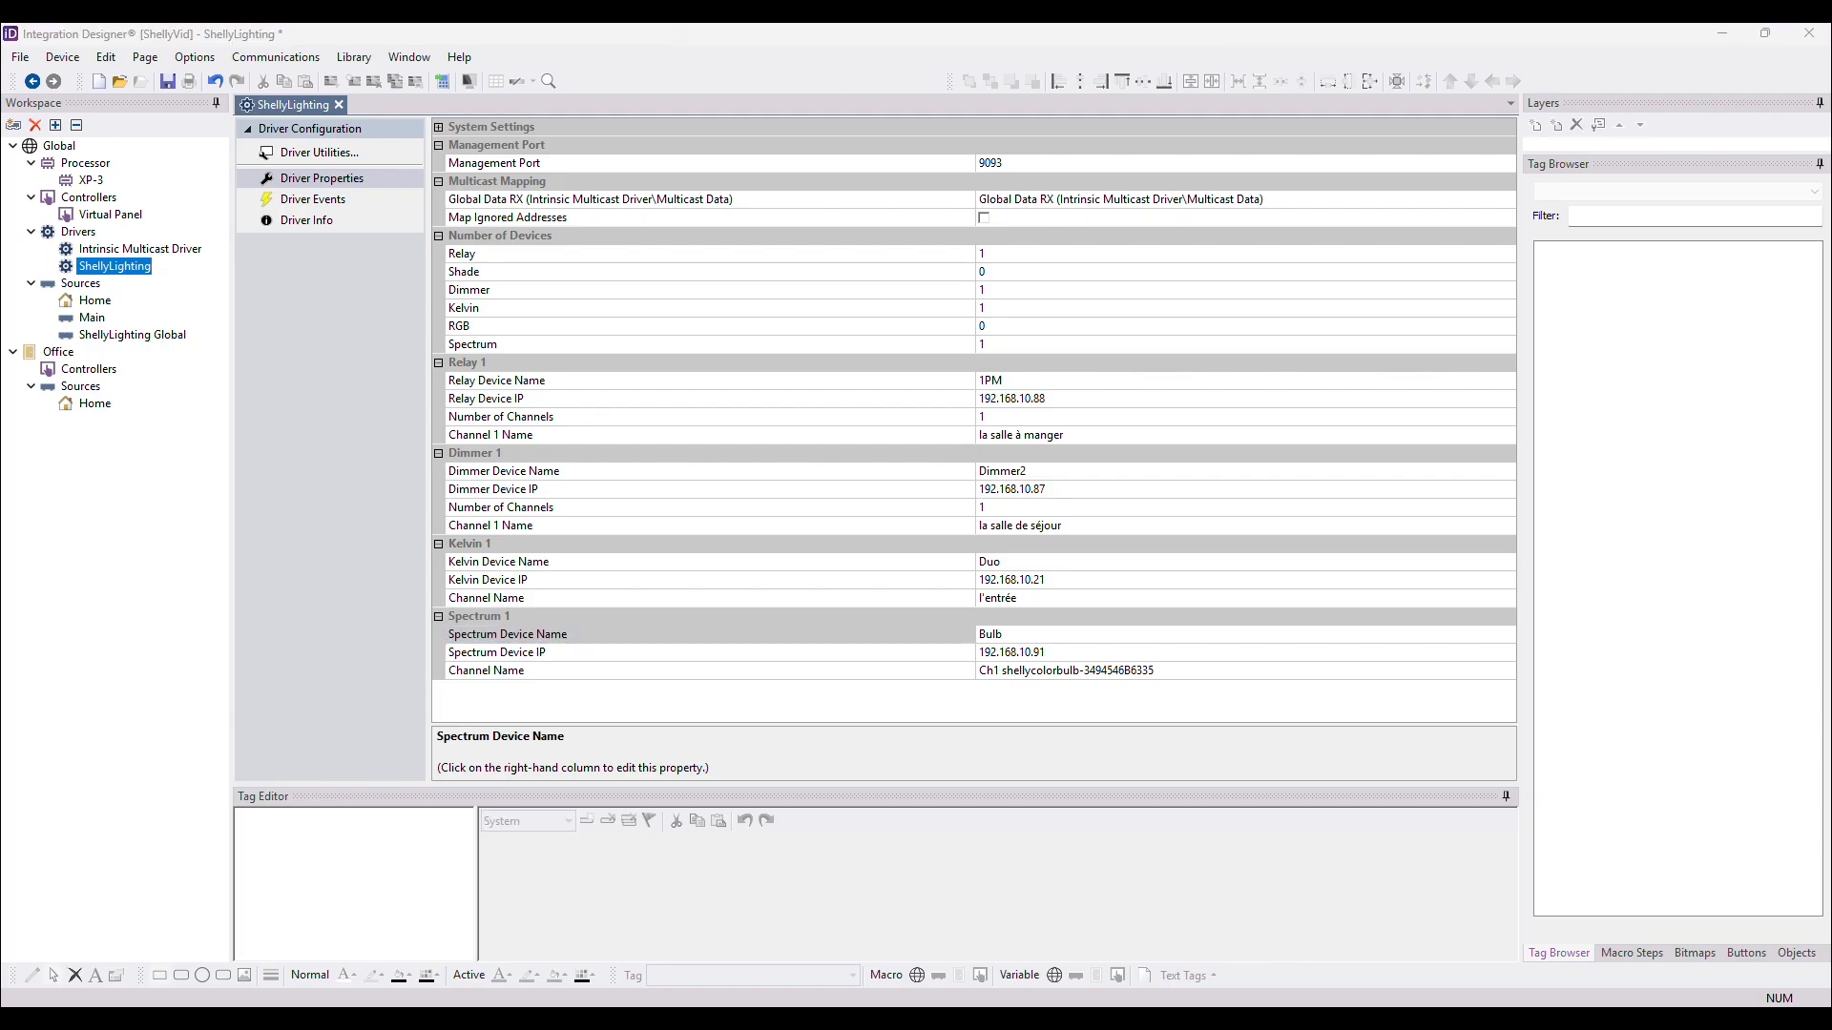
Open the ShellyLighting Global source's page and limit the tag list to ShellyLighting driver tags.
click(181, 335)
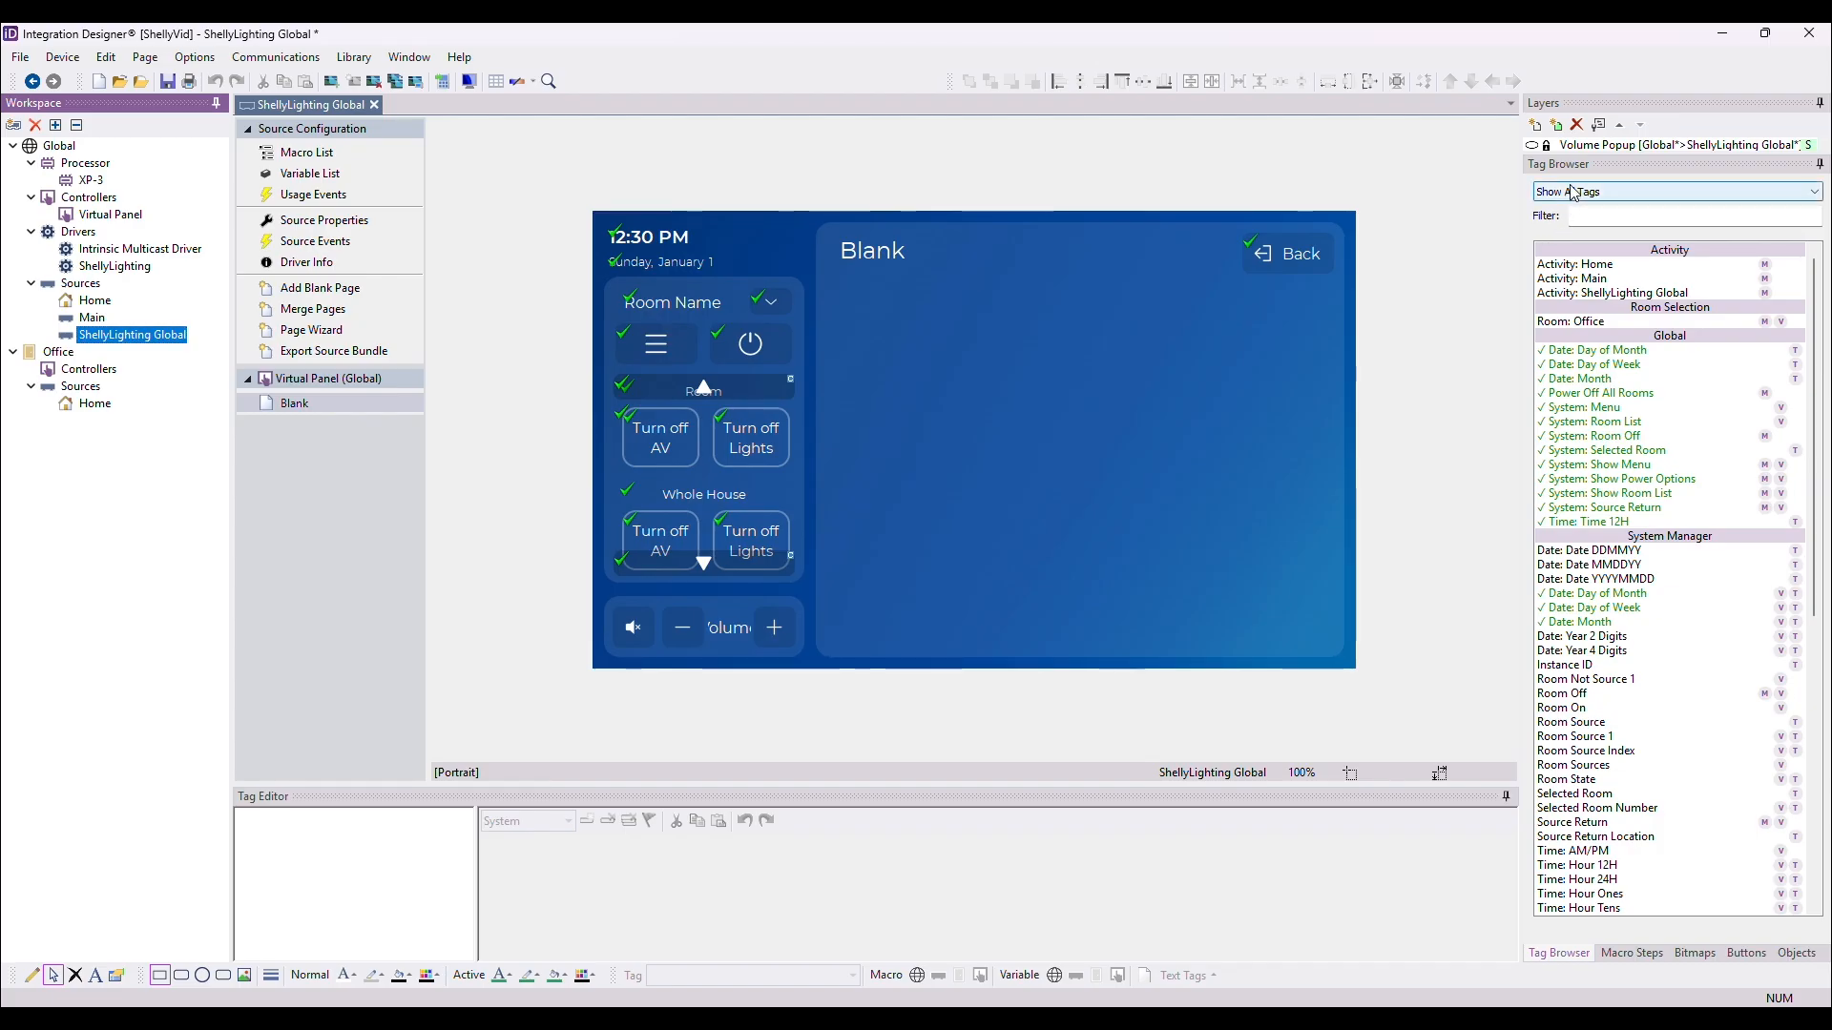
click(1573, 193)
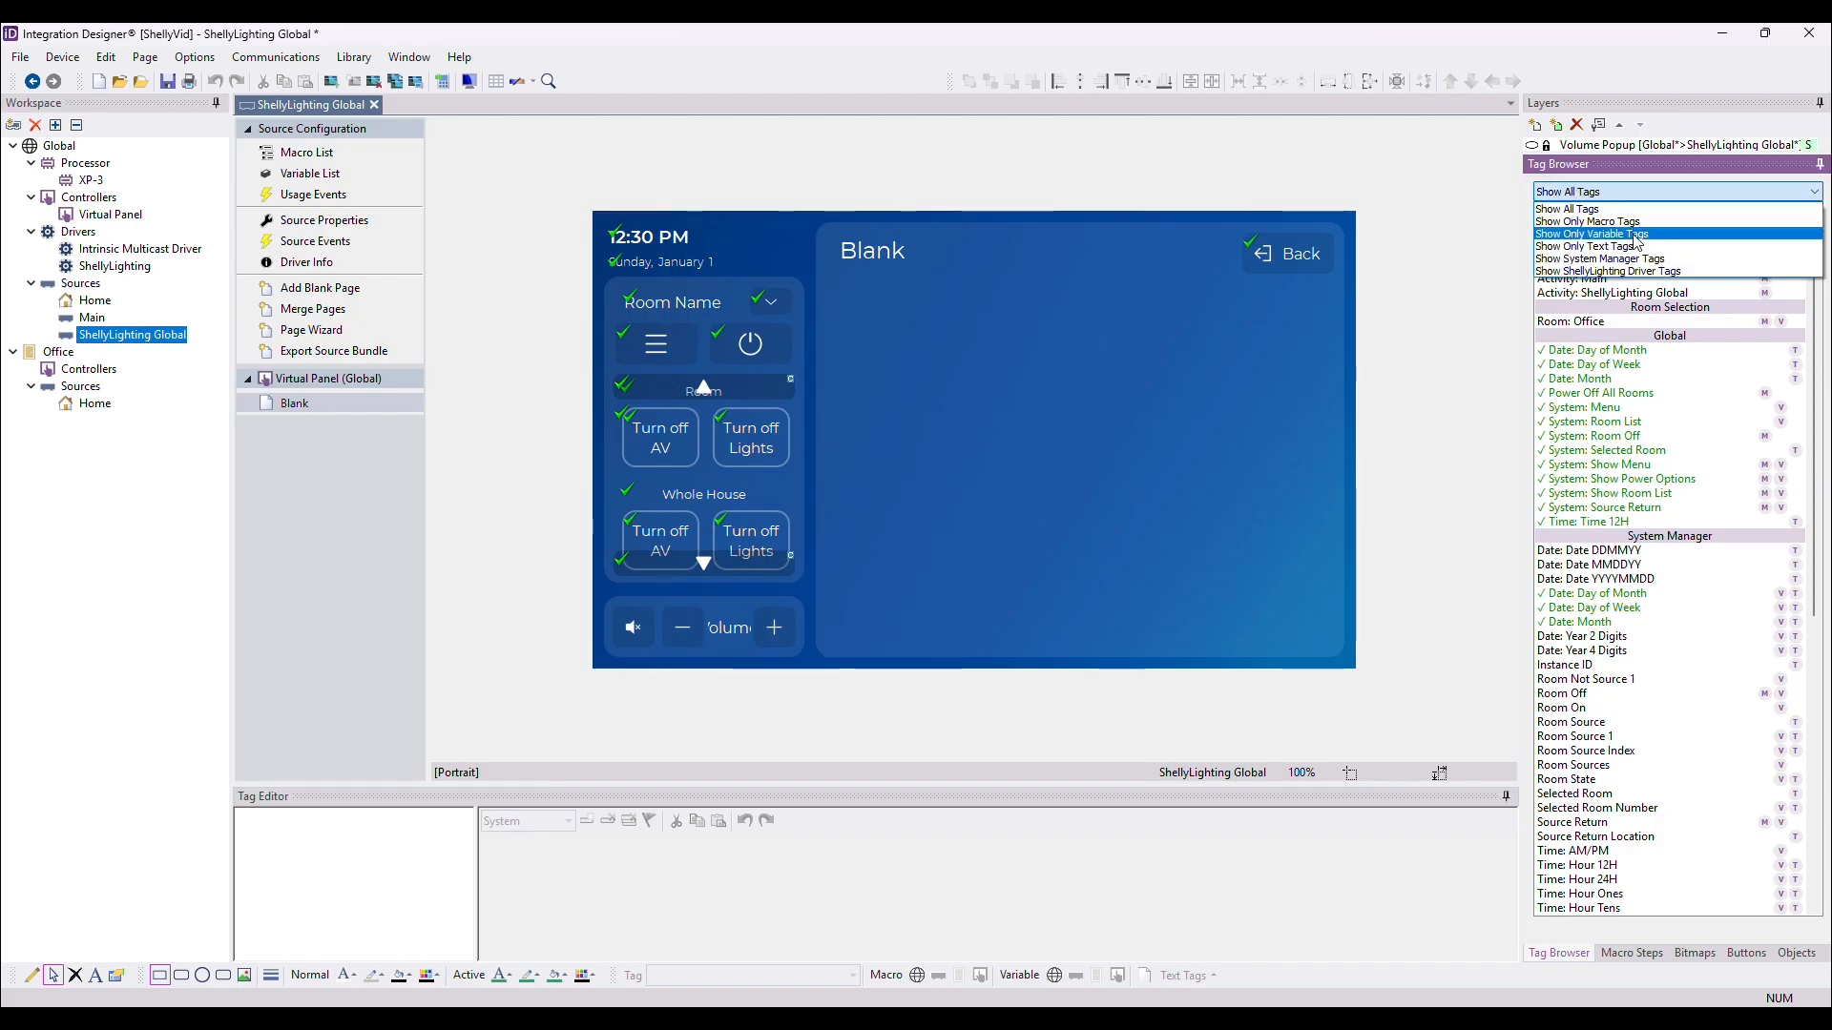
click(1595, 272)
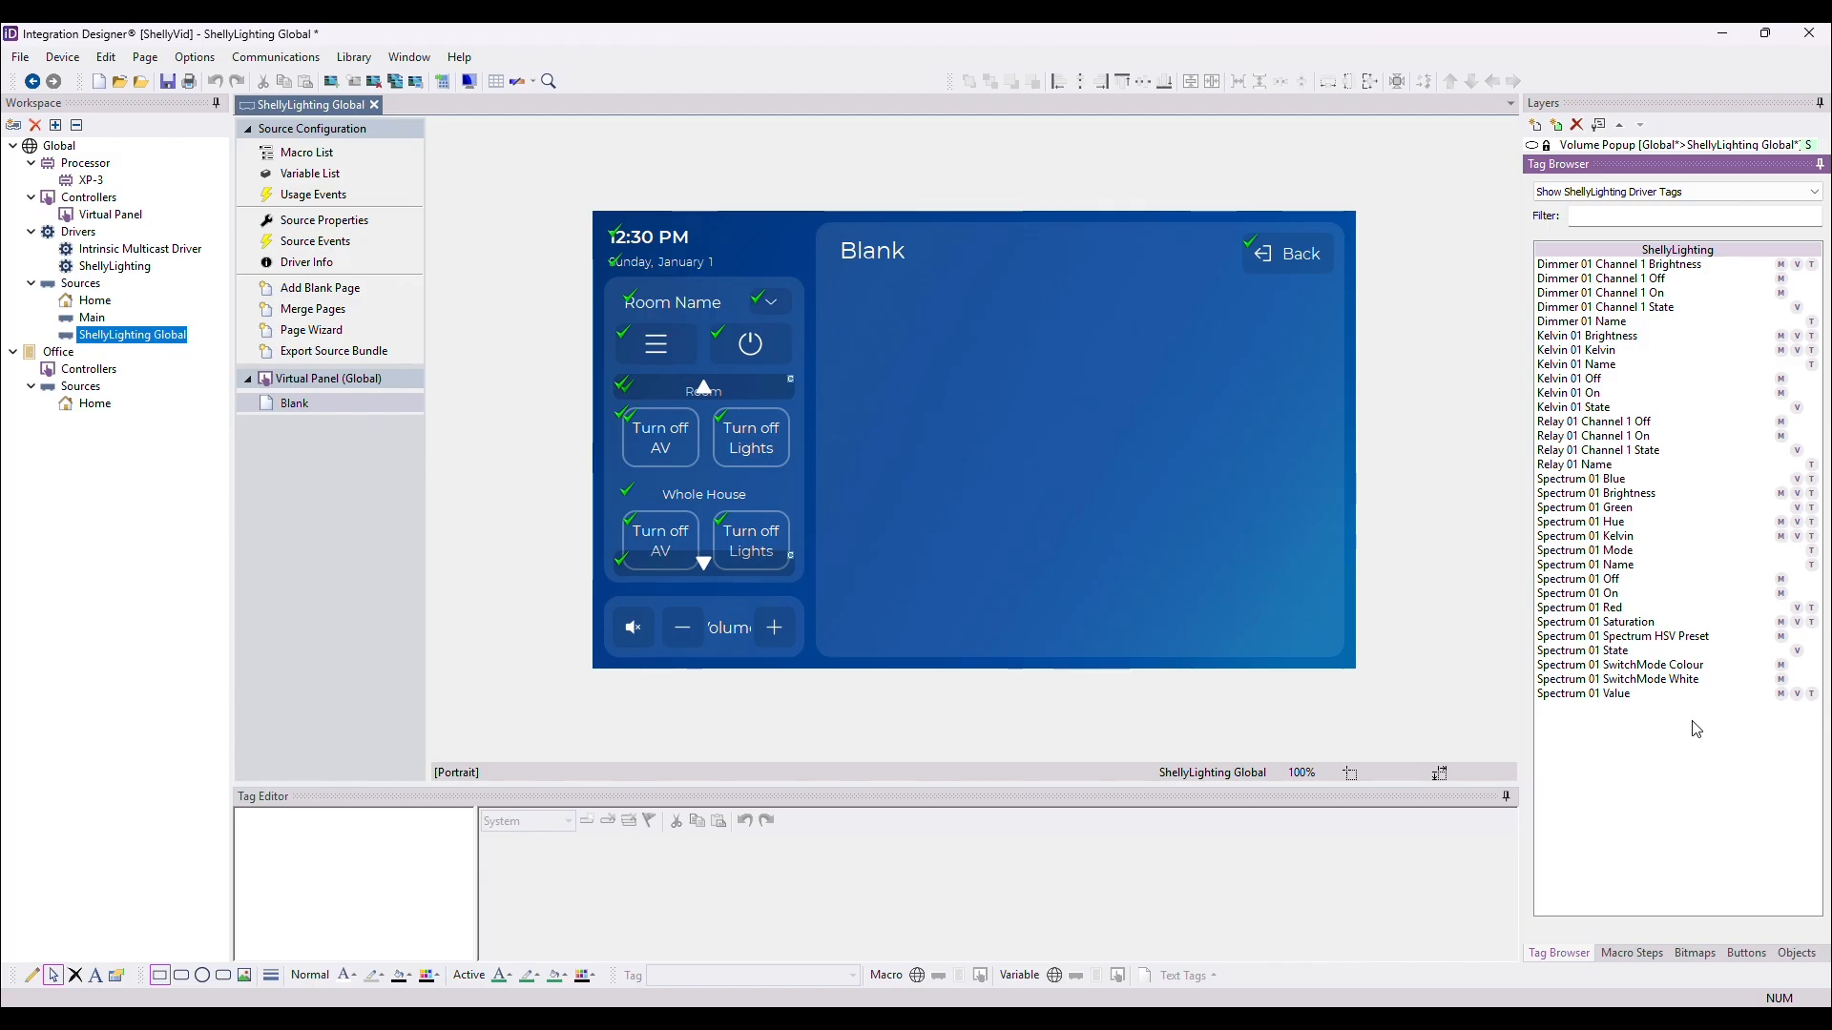
Draw two wide header buttons on the Blank page, each above a pair of smaller buttons.
click(33, 975)
drag(850, 298, 986, 328)
drag(836, 342, 896, 378)
drag(915, 338, 986, 380)
drag(1036, 294, 1206, 330)
drag(1044, 341, 1117, 374)
drag(1155, 339, 1235, 382)
Evenly space the new buttons and align the small ones with the edges of their wide header buttons.
click(53, 975)
click(1370, 82)
click(1370, 82)
click(873, 363)
click(1059, 82)
click(1101, 82)
click(1120, 313)
click(1058, 82)
click(1101, 82)
shift+click(1177, 370)
click(1122, 82)
click(1327, 351)
Assign the Relay 01 Name, Channel 1 Off and Channel 1 On tags to the first button group.
drag(1608, 465, 944, 316)
click(1641, 421)
drag(1640, 423, 890, 365)
drag(1628, 436, 975, 366)
Assign the Dimmer 01 Name, Channel 1 Off and Channel 1 On tags to the second button group.
drag(1612, 321, 1120, 317)
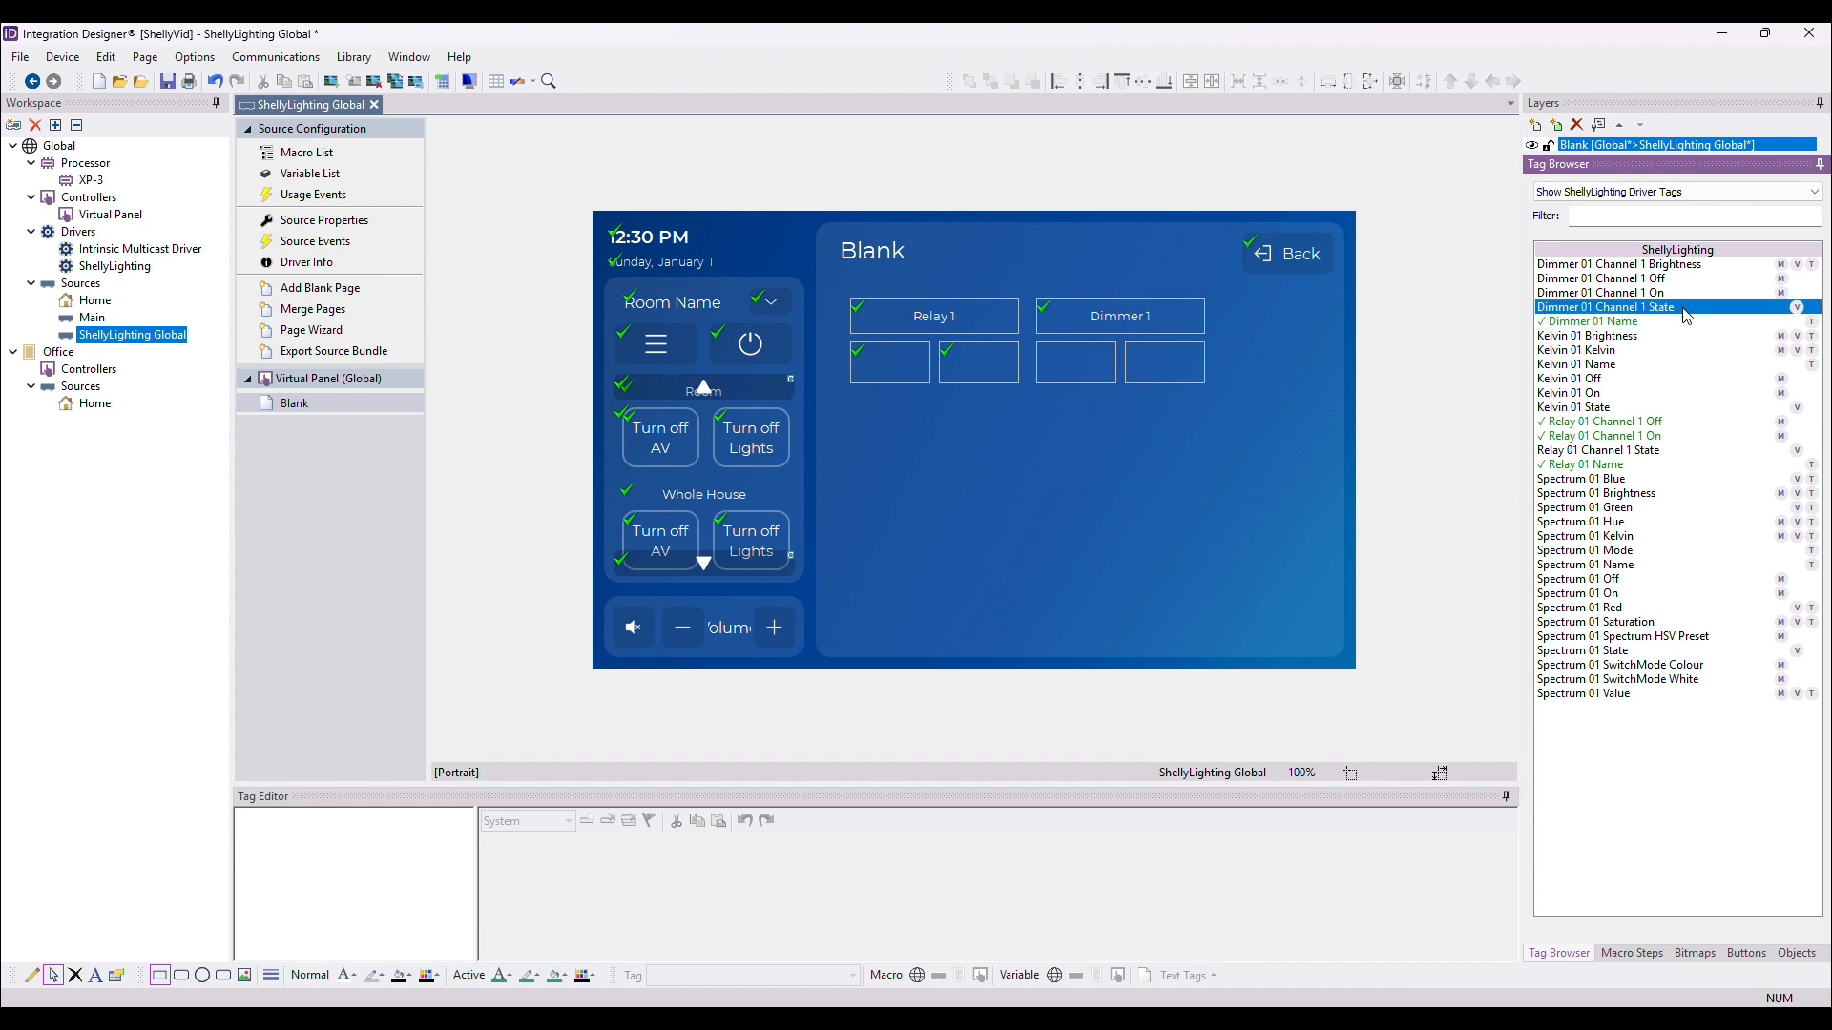
drag(1622, 278, 1076, 364)
drag(1621, 293, 1164, 364)
Search the library for "slider", place a vertical one beside the Dimmer 1 buttons, and assign it the Dimmer 01 Channel 1 Brightness tag.
click(1698, 954)
click(1613, 239)
text(slider)
scroll(1665, 429, down, 4)
drag(1670, 442, 1079, 399)
drag(1198, 393, 1114, 316)
drag(1104, 379, 1253, 348)
click(1563, 955)
drag(1626, 264, 1255, 353)
Draw a wide button above two small ones beneath the Relay 1 group and insert a horizontal slider beside them.
click(159, 975)
drag(849, 415, 1024, 449)
drag(847, 464, 924, 497)
drag(947, 457, 1017, 497)
click(1694, 953)
mouse_move(1670, 494)
mouse_down()
mouse_move(1056, 436)
mouse_move(1249, 436)
mouse_up()
Align the new three-button group with the Relay 1 buttons and adjust the position and length of the horizontal slider.
click(916, 434)
ctrl+click(931, 320)
click(887, 480)
ctrl+click(890, 364)
click(1370, 82)
ctrl+click(985, 480)
click(1122, 82)
drag(1248, 450, 1110, 477)
drag(1162, 477, 1240, 477)
Duplicate the three-button Kelvin group and place the copy below it for the Spectrum device.
drag(837, 407, 1028, 505)
key(ctrl+v)
drag(979, 413, 928, 540)
Duplicate the long horizontal slider to provide two sliders beside the Kelvin buttons and two beside the Spectrum buttons.
drag(1032, 507, 1202, 535)
key(ctrl+v)
click(1091, 530)
key(ctrl+v)
Shorten a slider copy and duplicate it to form a row of three short sliders below the Spectrum buttons.
drag(1080, 440, 1001, 440)
drag(956, 447, 1062, 626)
key(ctrl+c)
key(ctrl+v)
key(ctrl+v)
drag(974, 440, 1211, 625)
Assign the Kelvin 01 Name, Off, On, Brightness and Kelvin tags to the Kelvin buttons and sliders.
drag(1570, 365, 889, 478)
drag(1565, 393, 979, 478)
drag(1574, 336, 1144, 478)
Assign the Spectrum 01 Name, Off and On tags to the Spectrum button group and tidy its alignment.
drag(1603, 565, 935, 535)
drag(1593, 579, 892, 580)
drag(1594, 594, 969, 589)
click(1058, 83)
click(1385, 551)
Assign the Spectrum 01 Brightness, Kelvin, Hue, Saturation and Value tags to the Spectrum sliders and save the project.
drag(1608, 494, 1145, 534)
click(1589, 608)
drag(1598, 536, 940, 631)
drag(1603, 622, 1062, 626)
drag(1593, 694, 1204, 634)
key(ctrl+s)
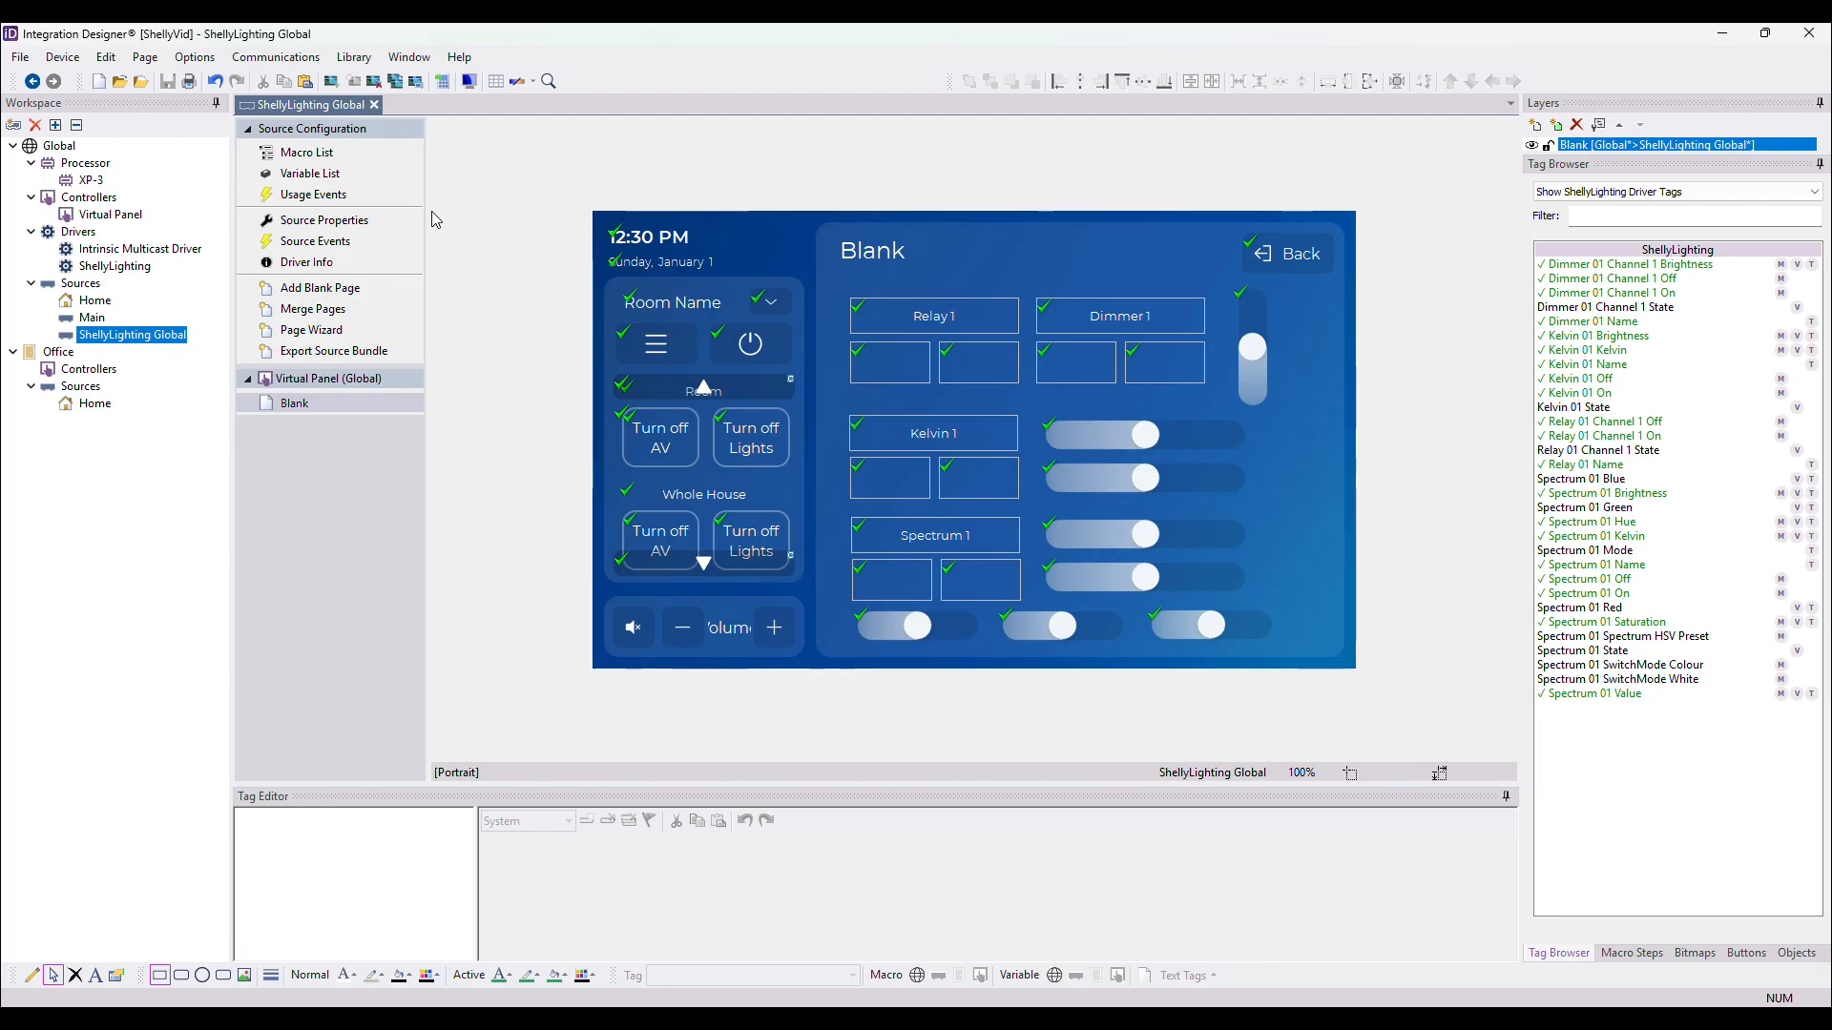
Set the user driver directory to the ShellyPlusLighting-RTI folder.
click(195, 58)
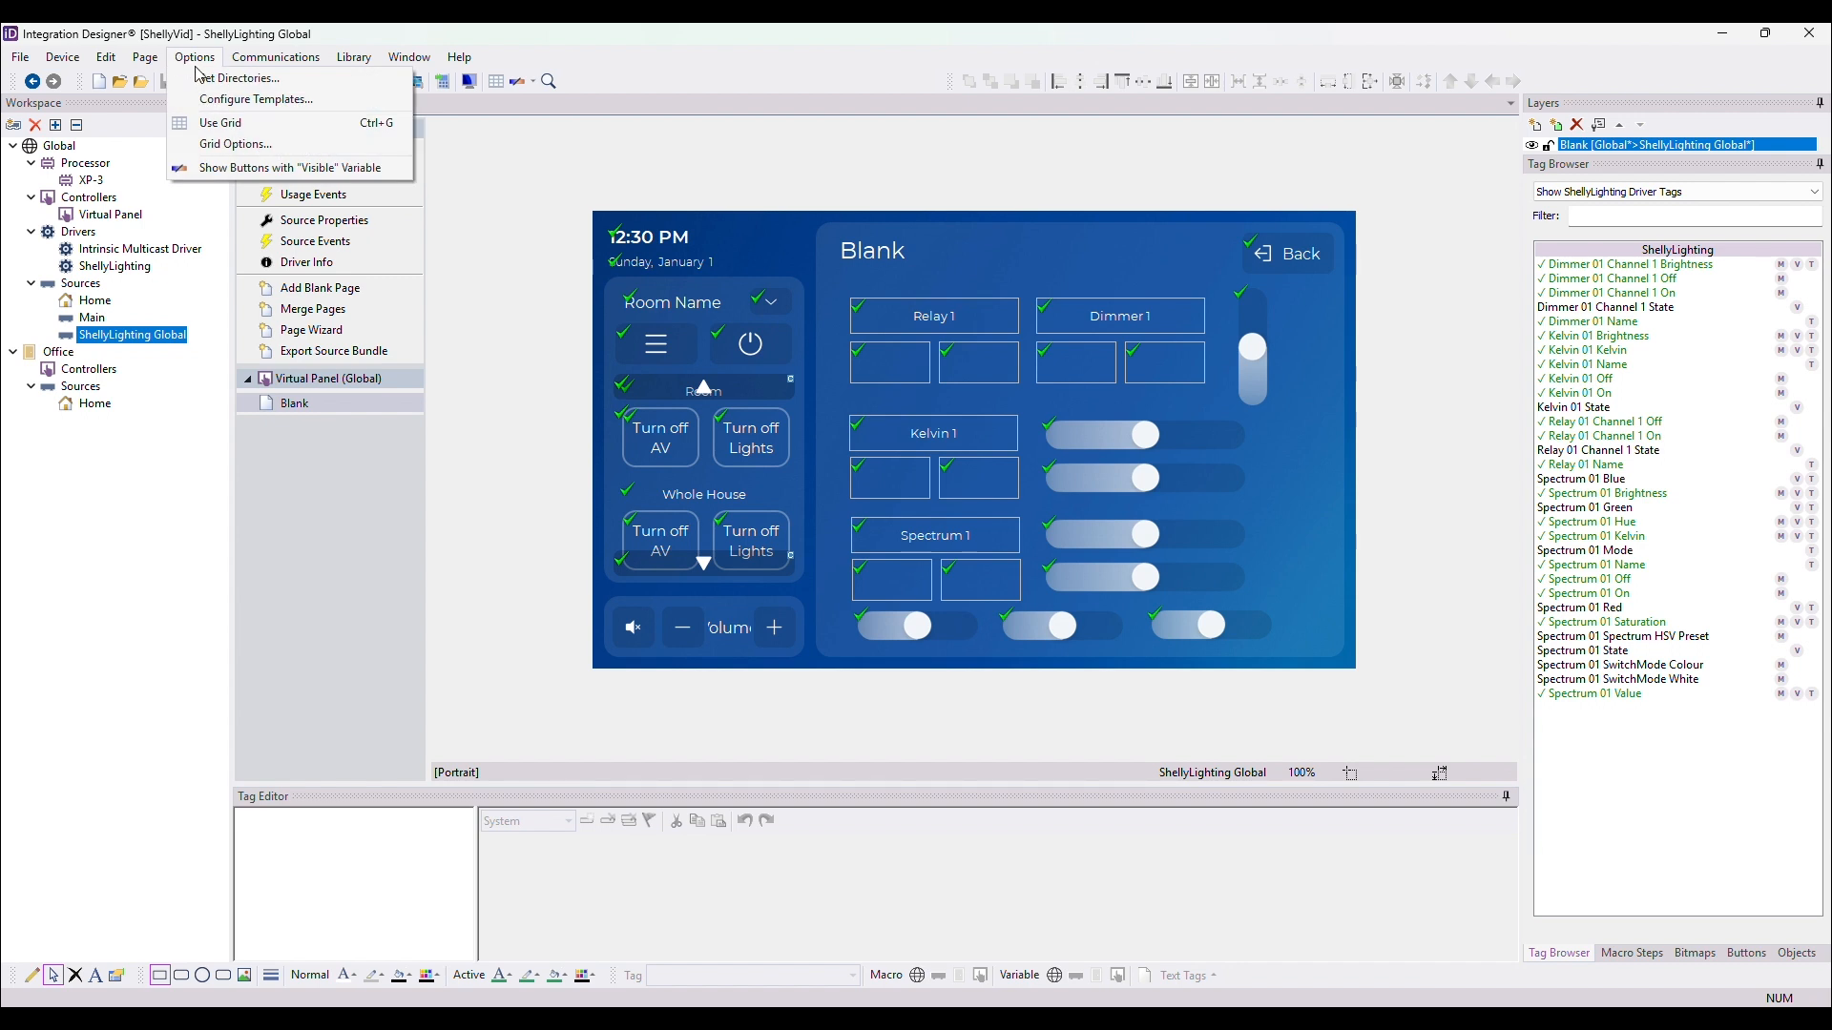
click(202, 76)
click(1201, 480)
scroll(921, 527, down, 5)
click(940, 669)
click(867, 658)
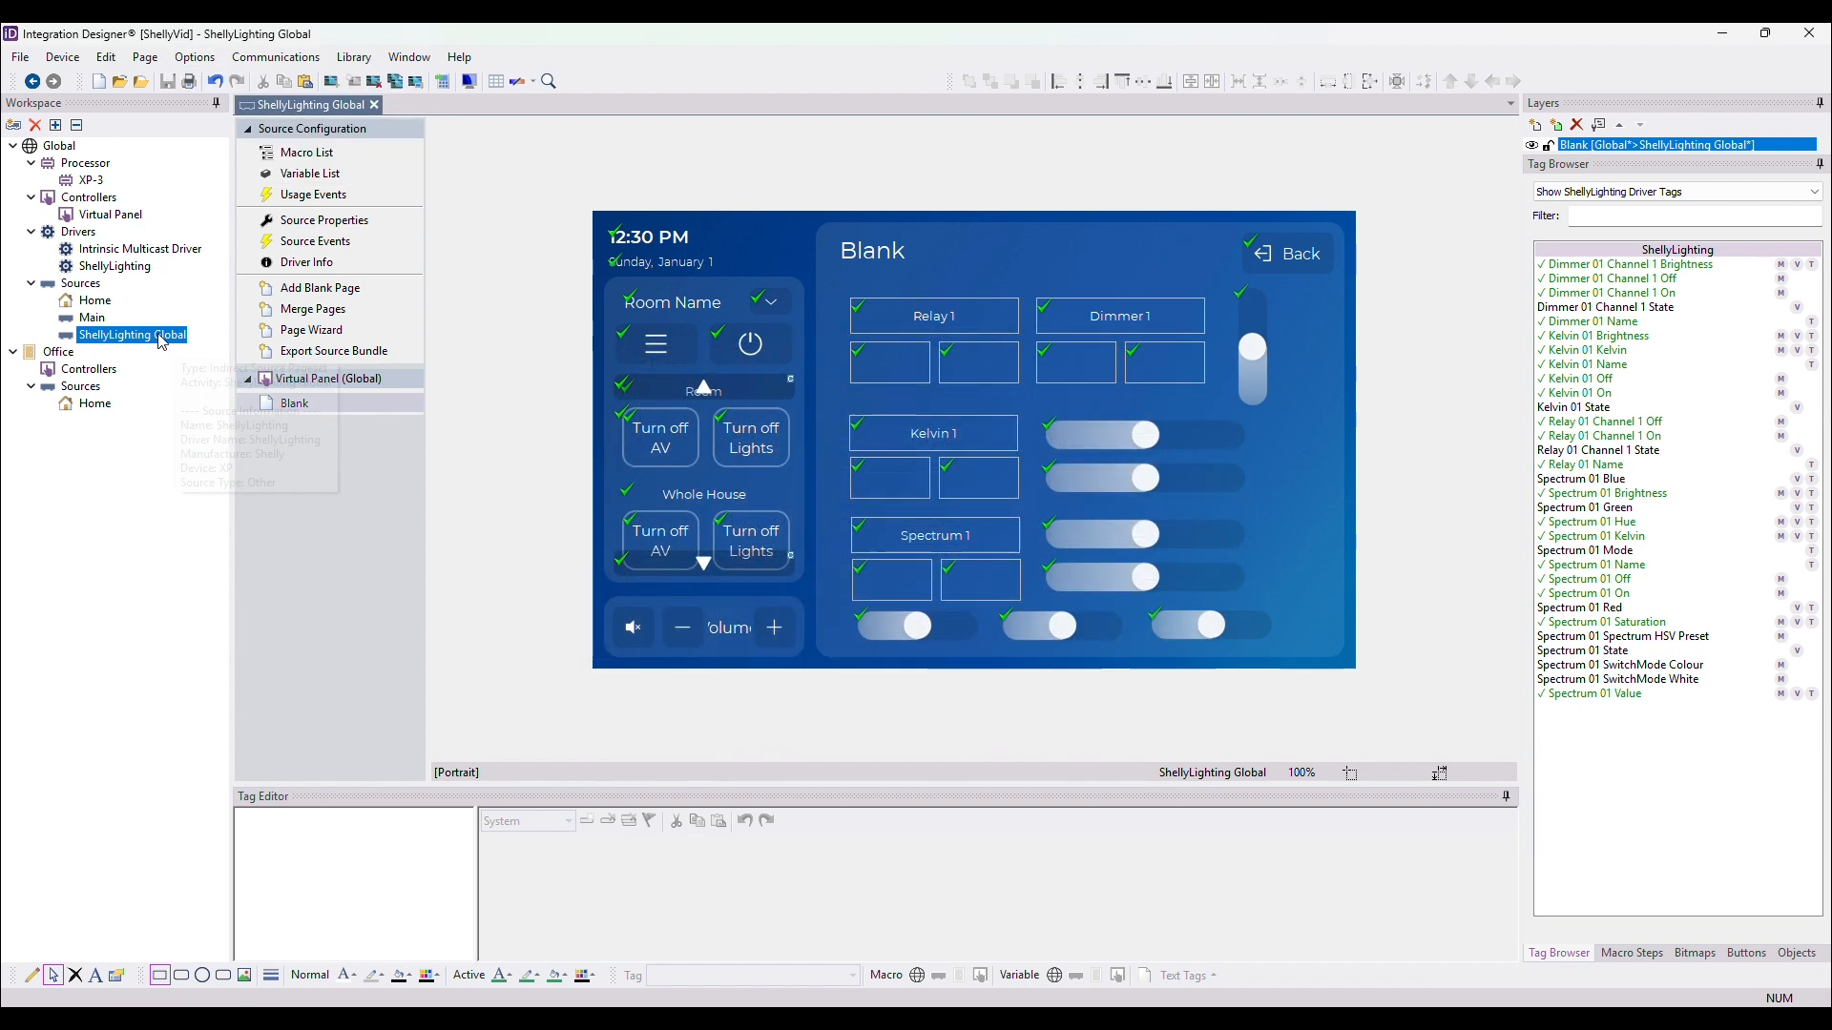
Add the ShellyPlusLighting Global source as a new driver in the Global room.
right_click(84, 231)
click(103, 238)
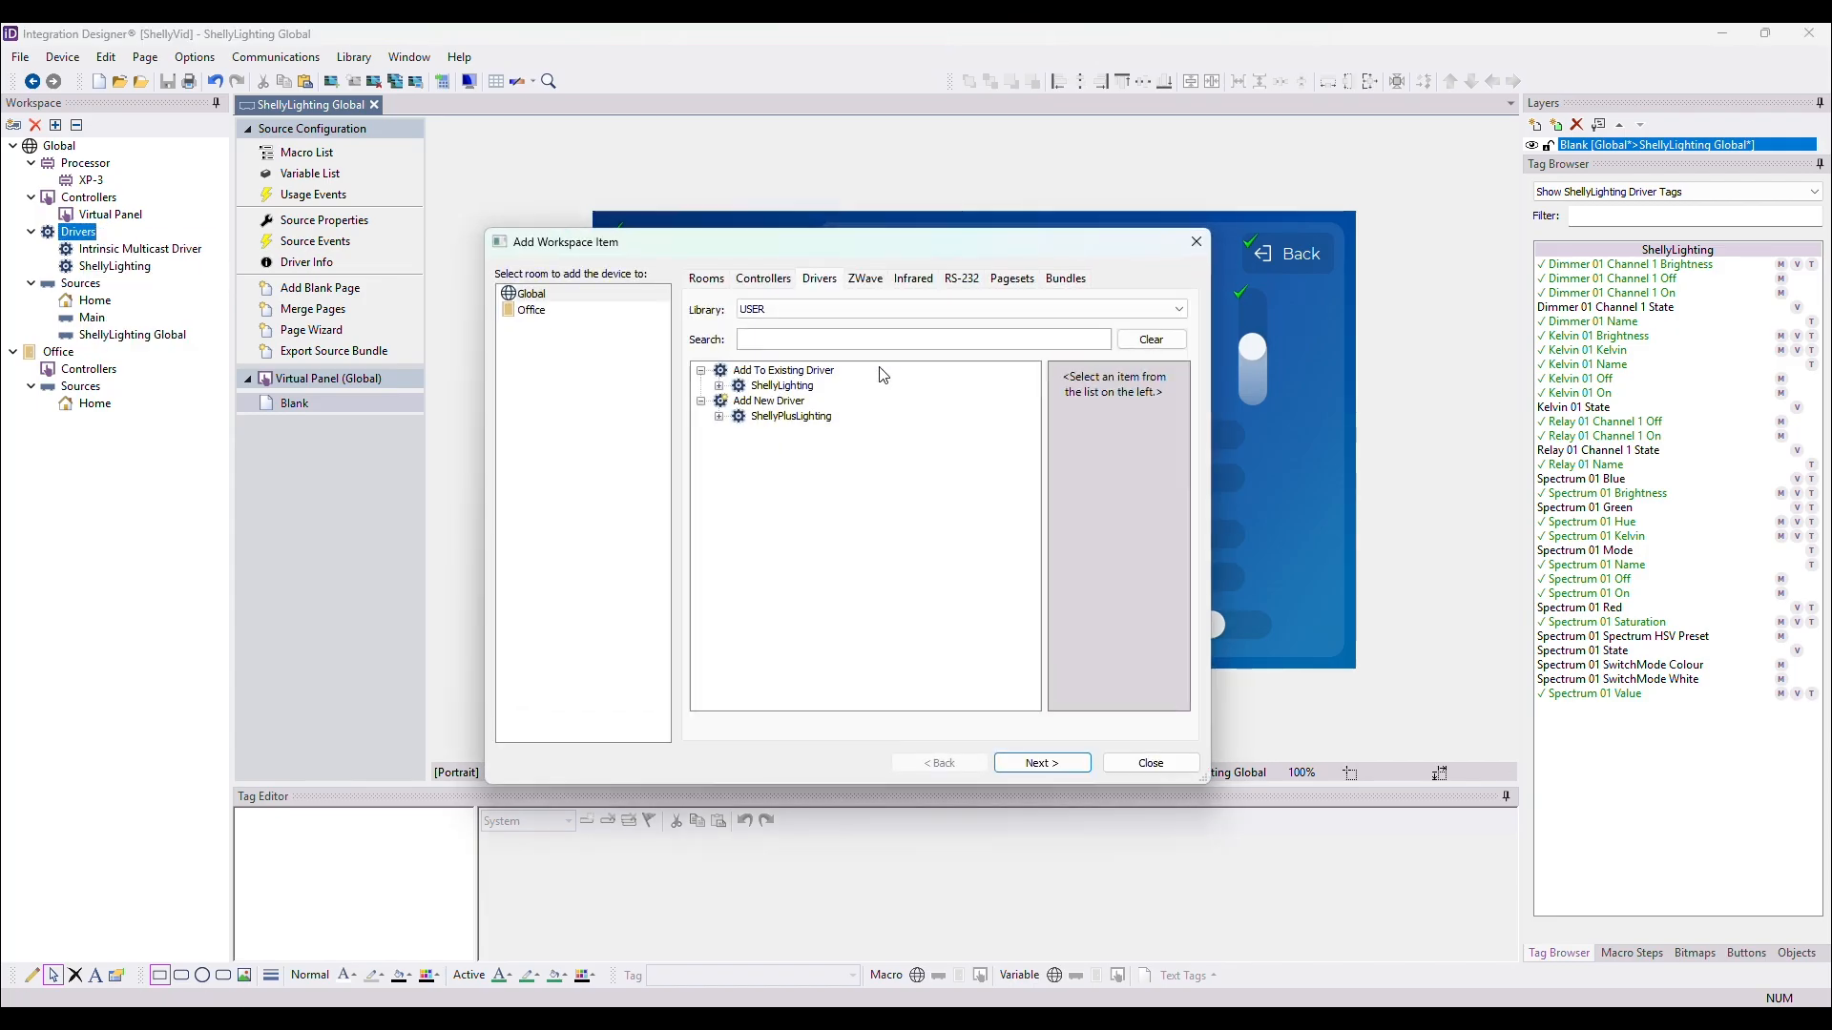
click(719, 417)
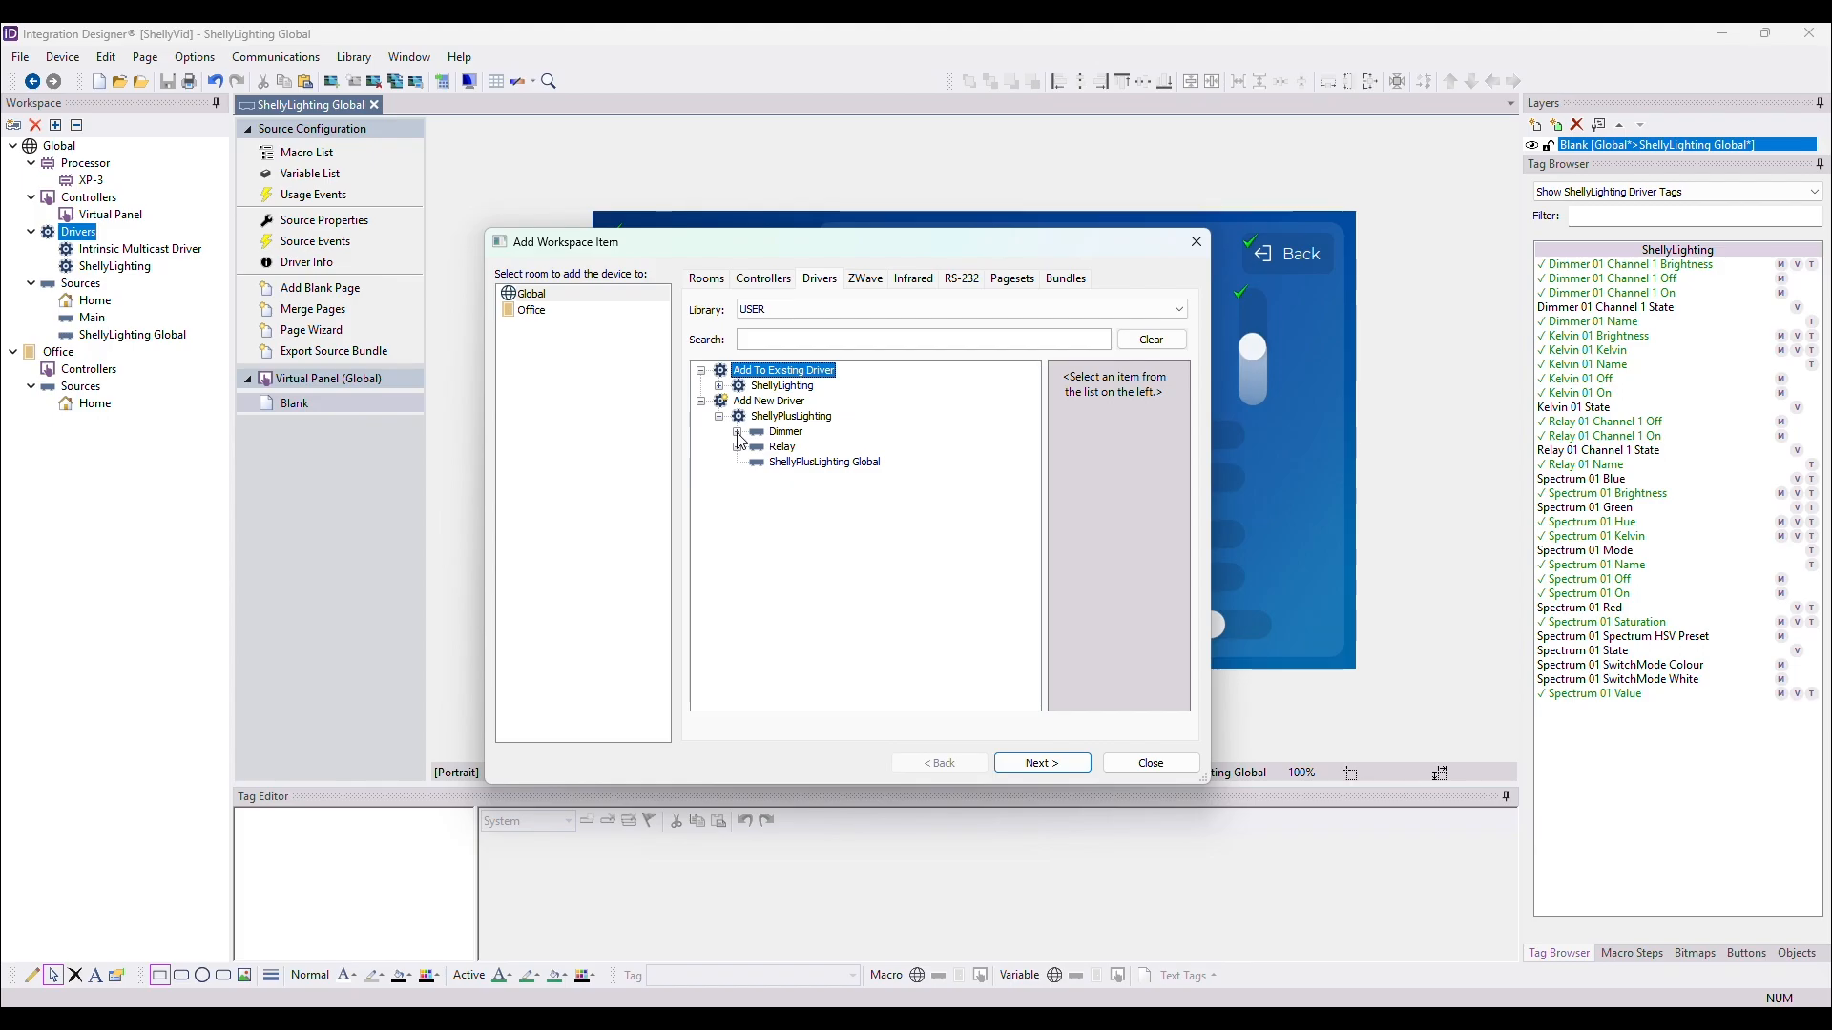
click(737, 432)
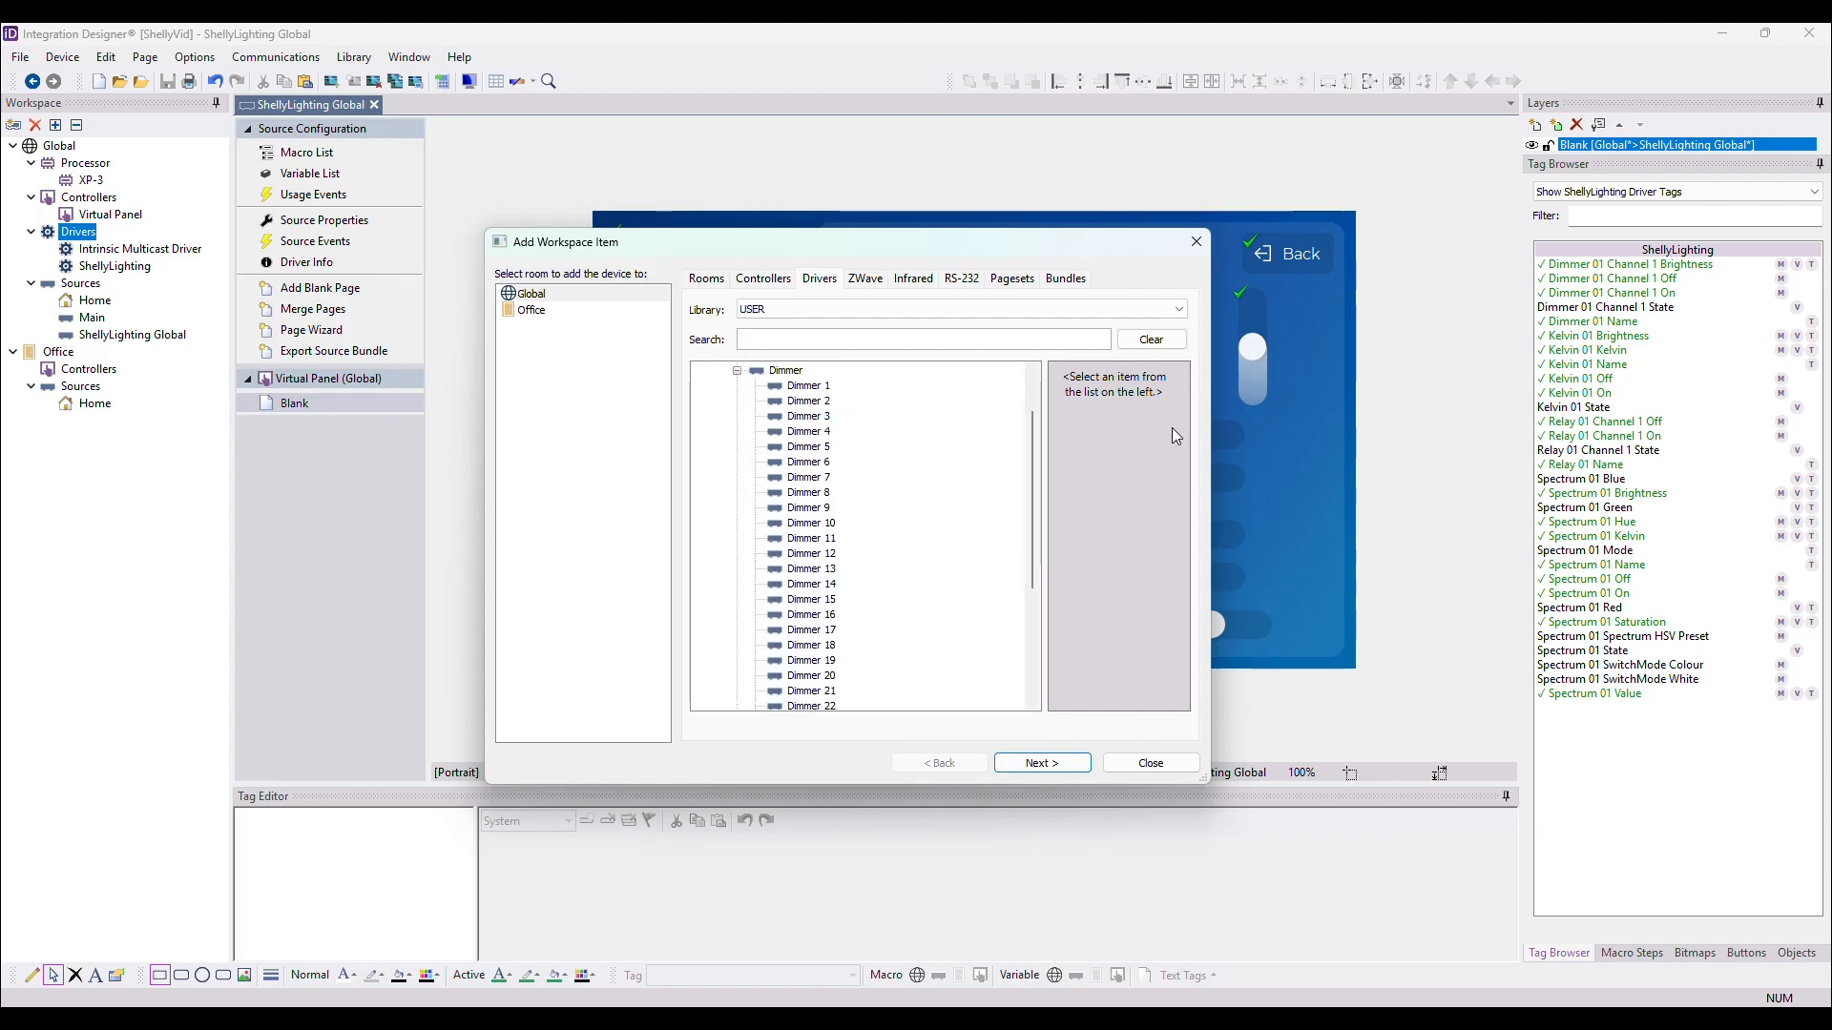
drag(1033, 474, 1034, 581)
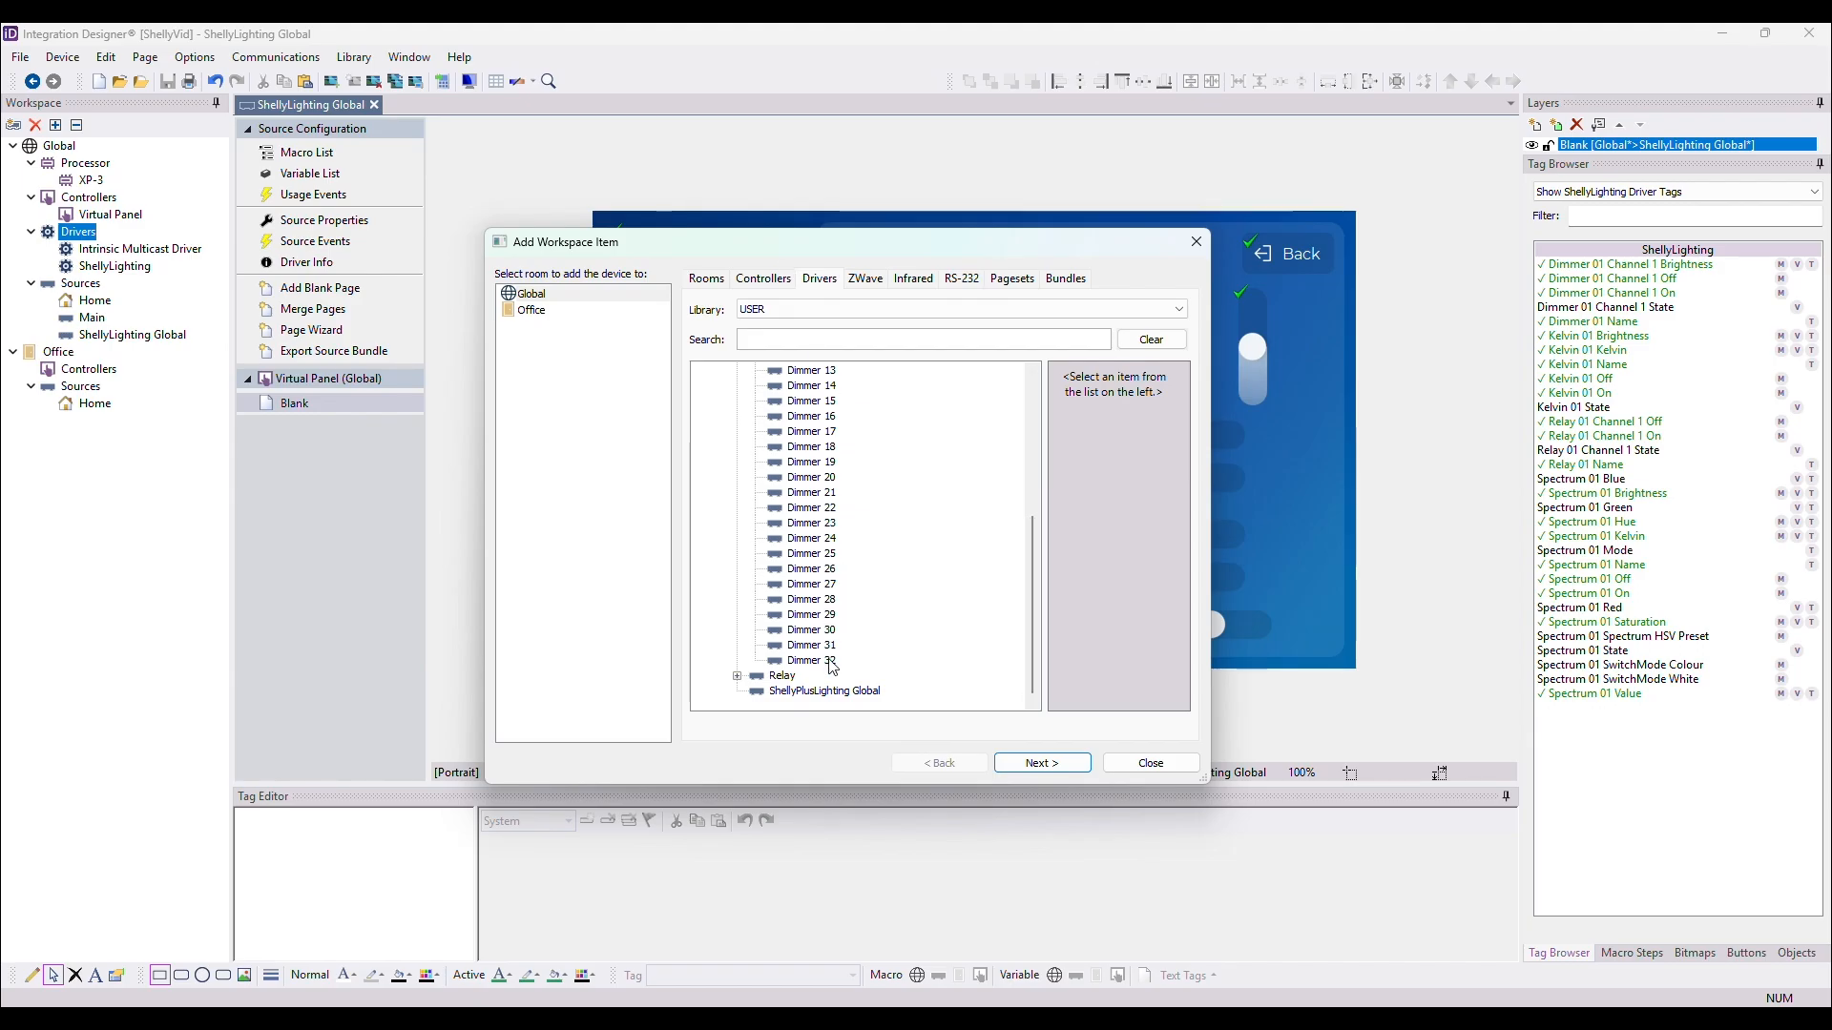
click(737, 675)
click(736, 370)
scroll(863, 544, up, 10)
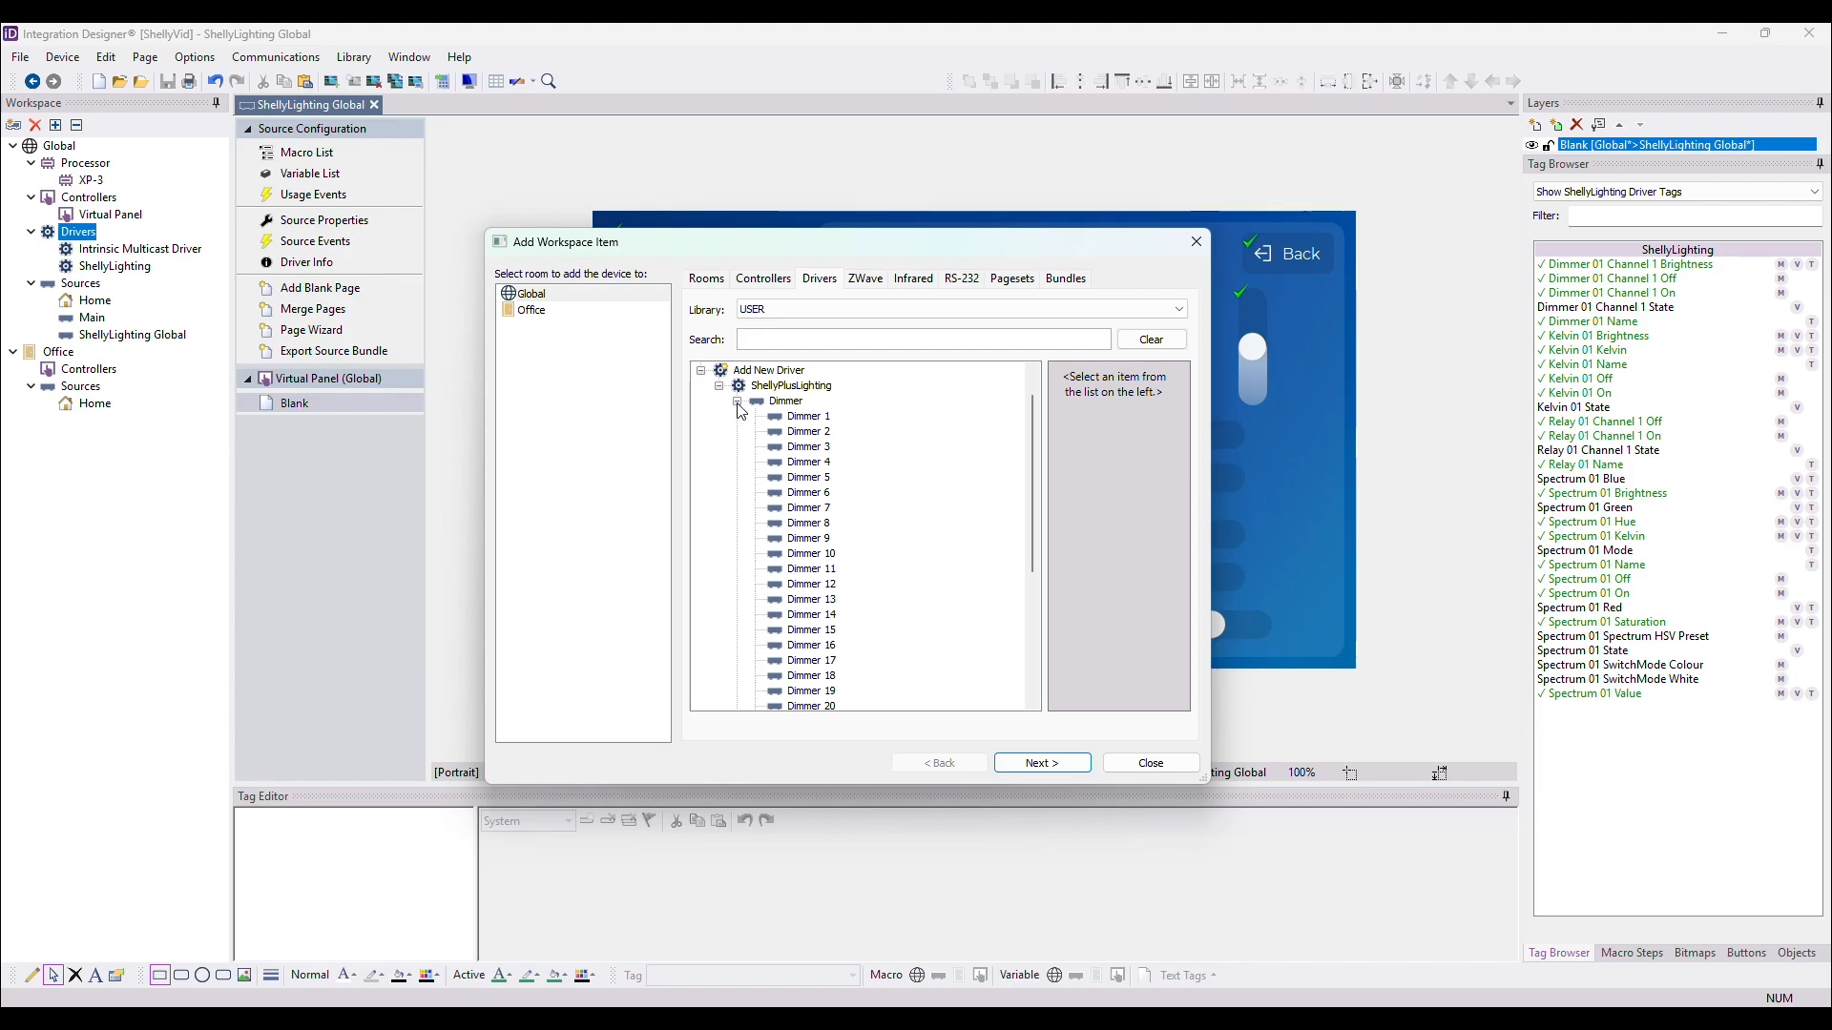
click(739, 403)
click(848, 465)
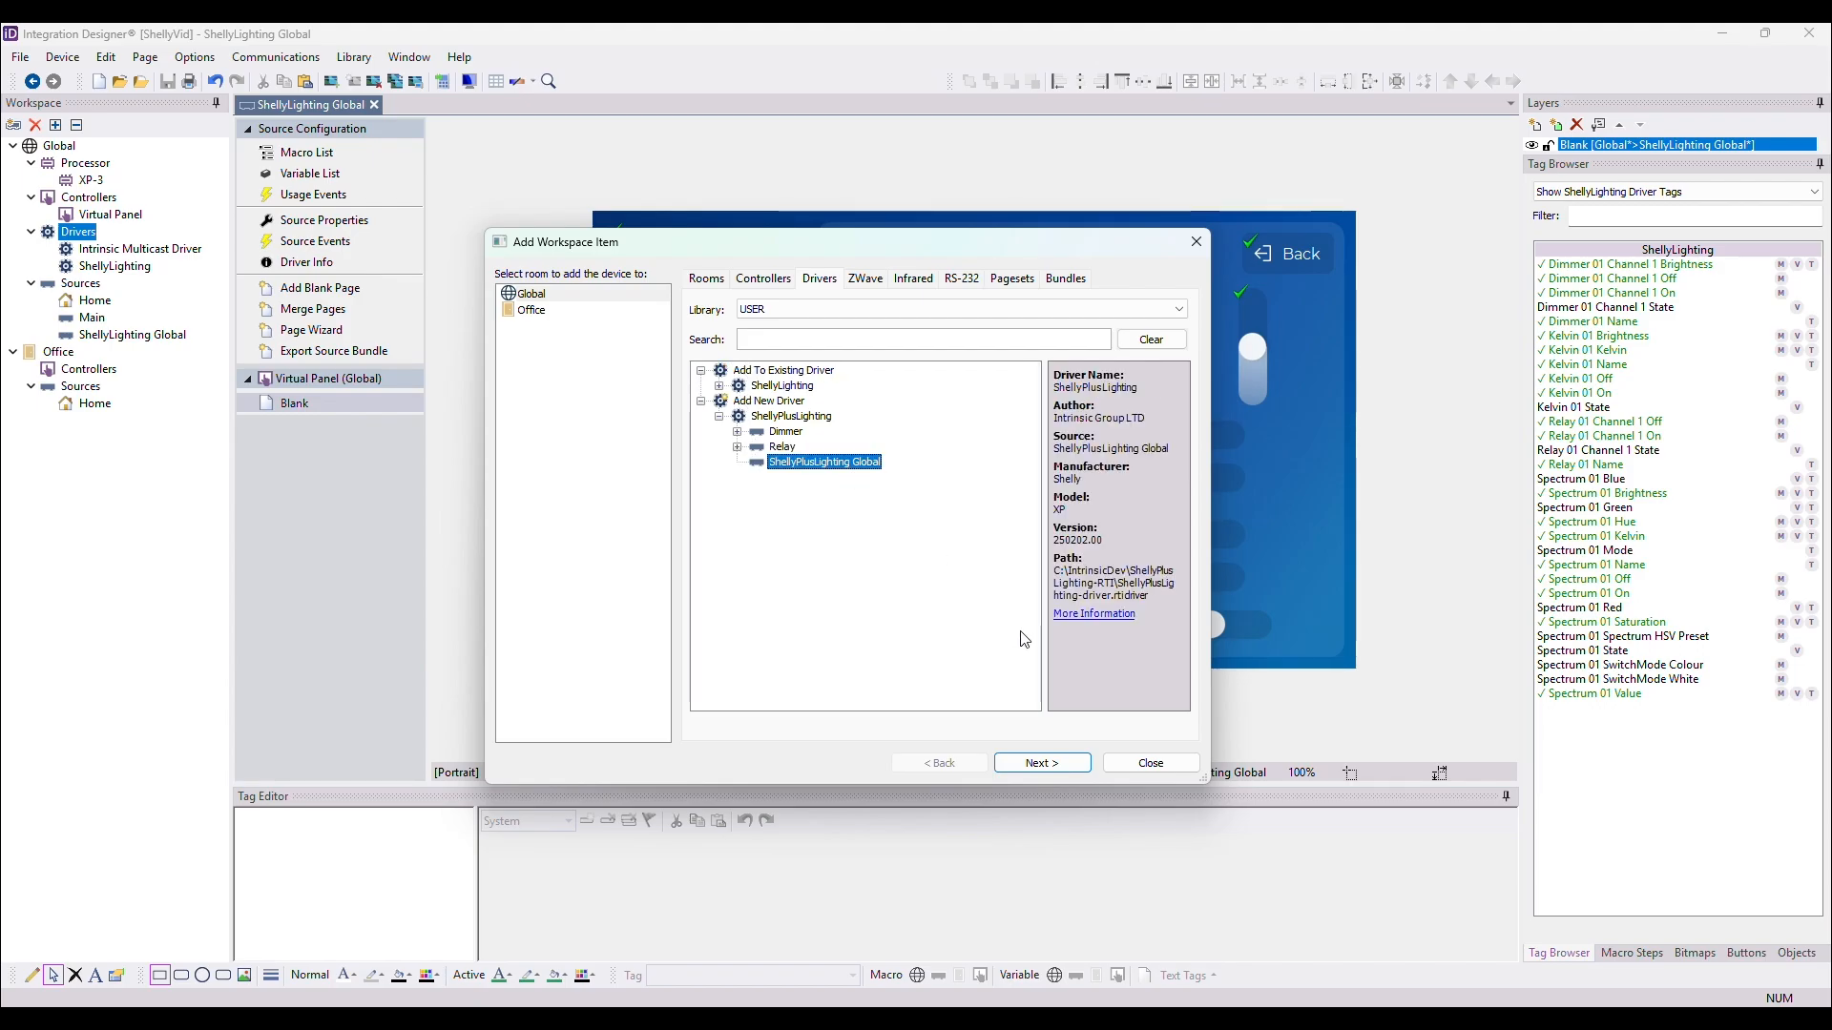
click(1049, 765)
click(1050, 765)
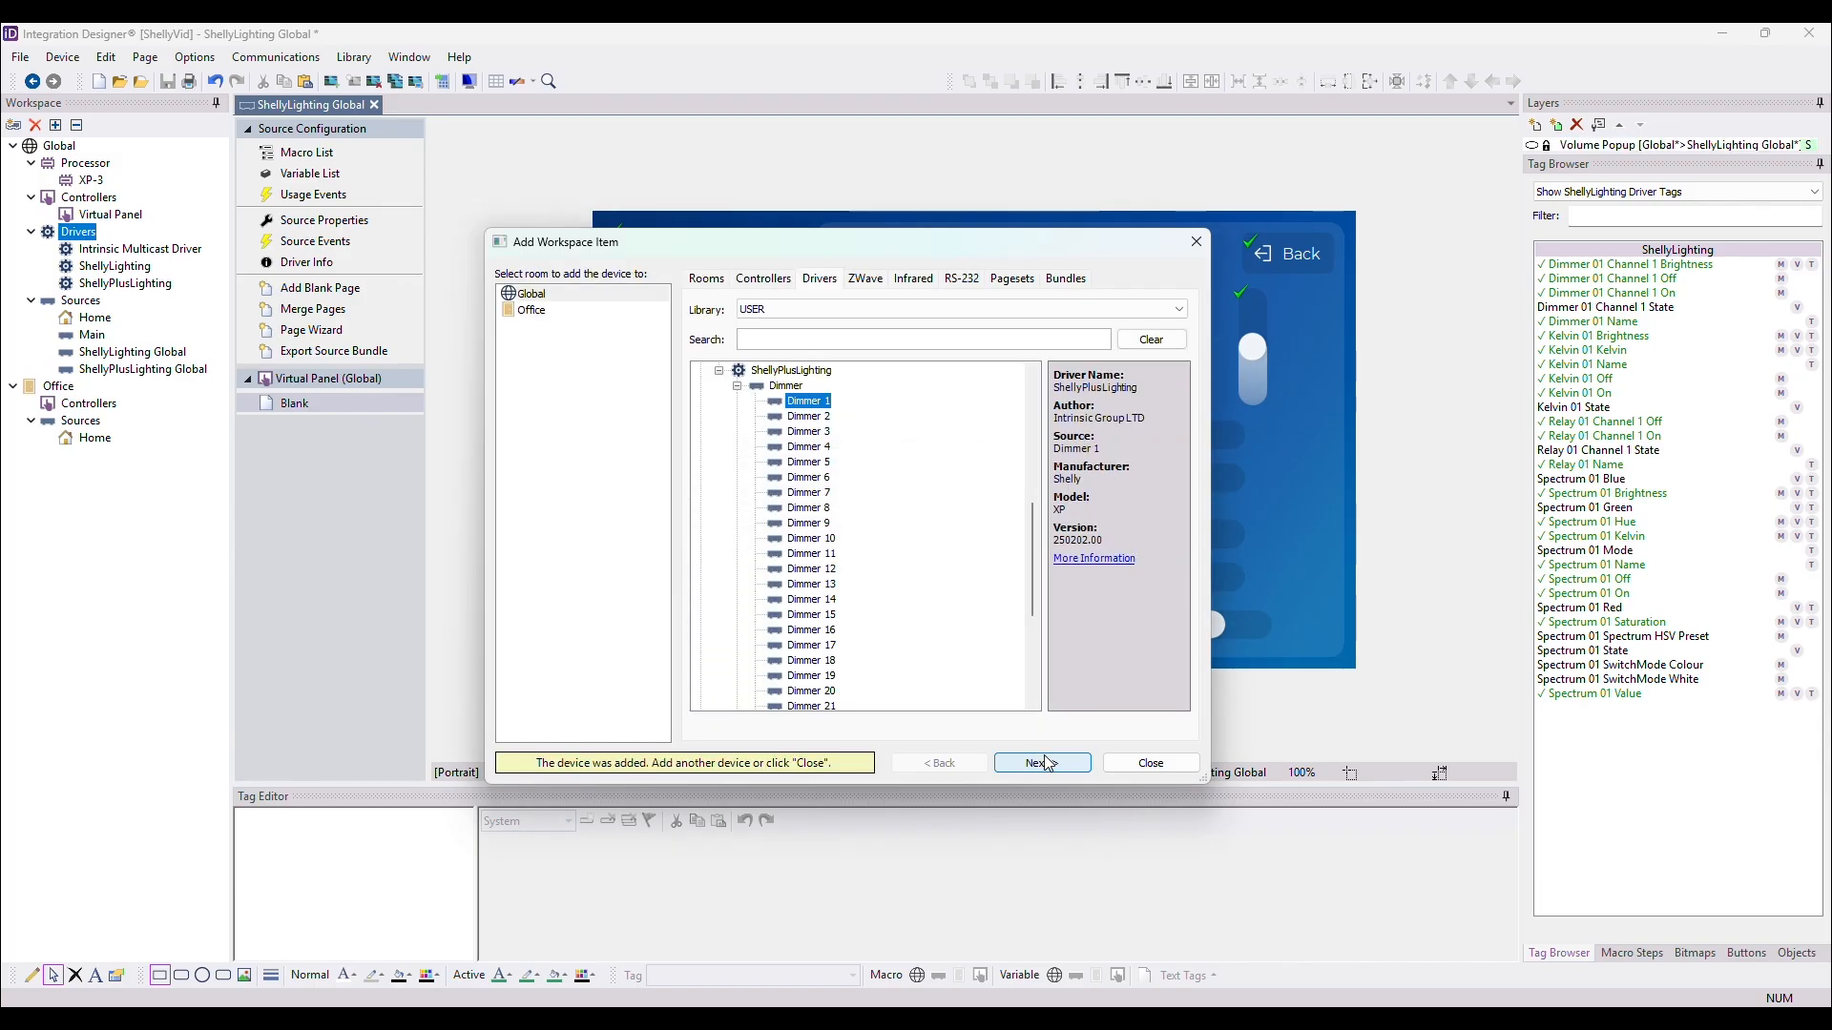
click(1151, 763)
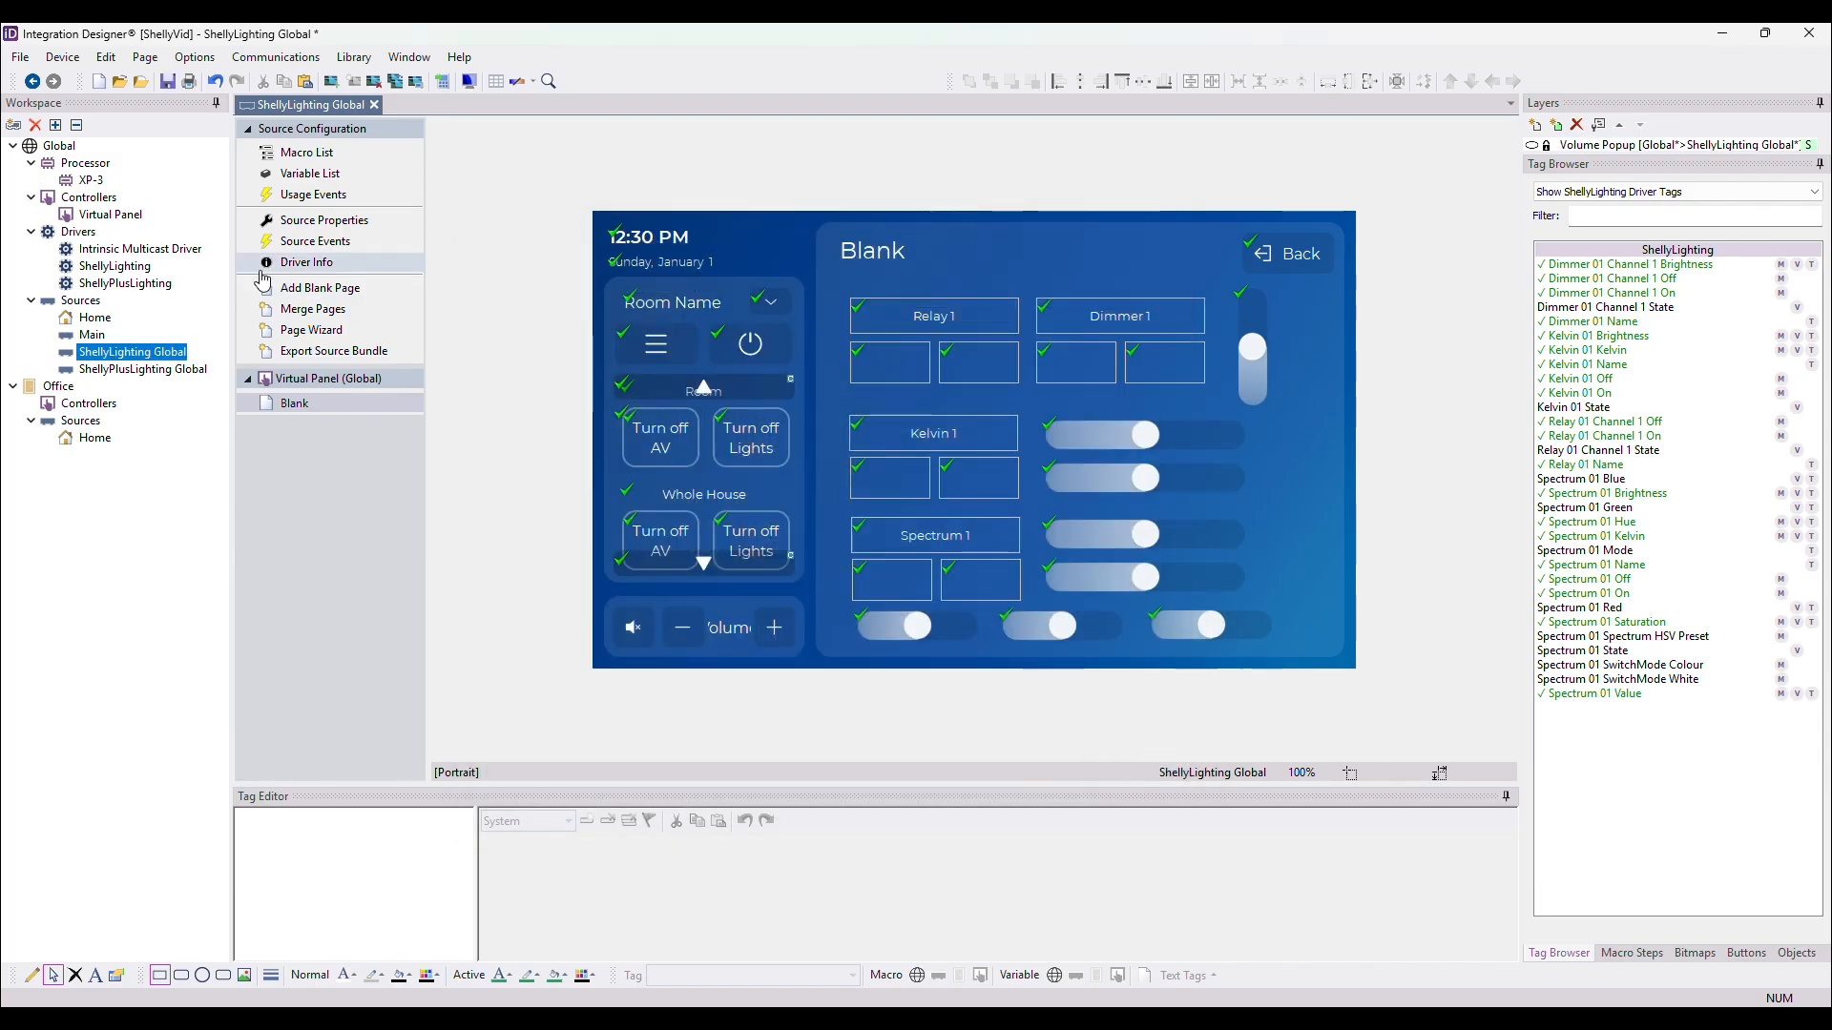
Map the ShellyPlusLighting driver's Group Address property to the Intrinsic Multicast Driver's Multicast Connection Group Address.
click(124, 283)
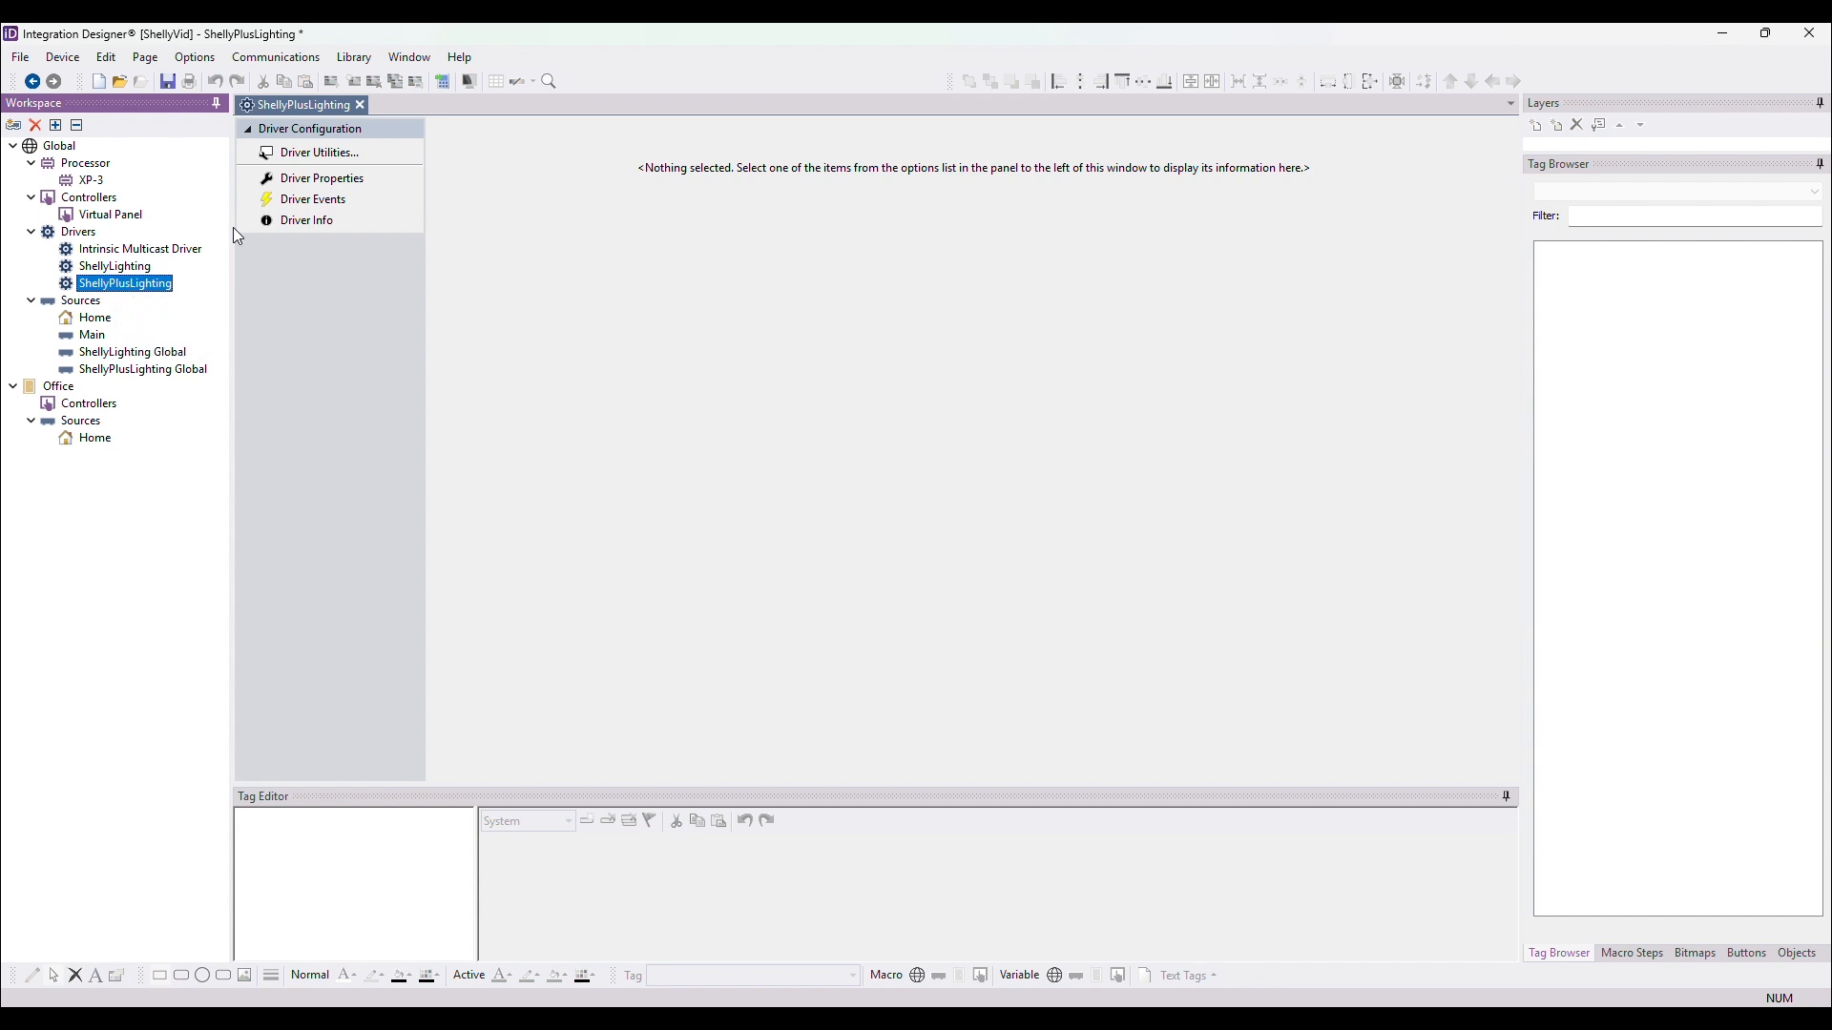
click(335, 181)
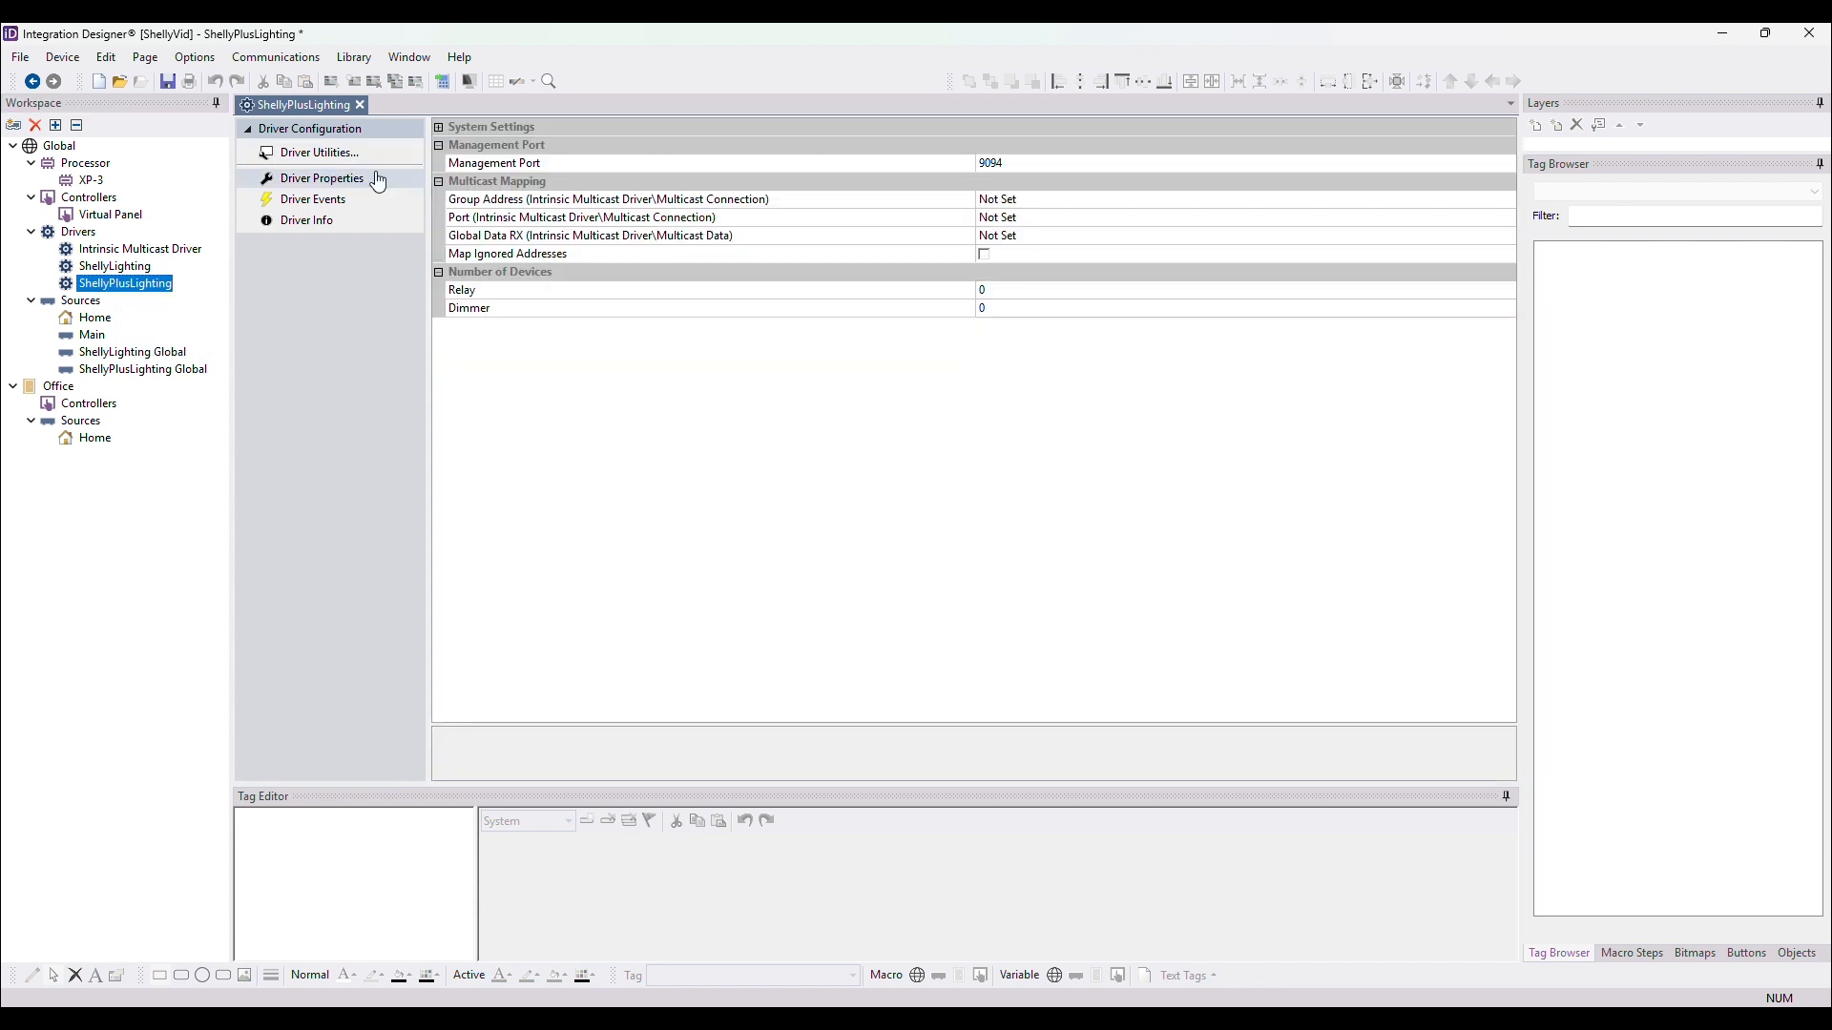
click(170, 250)
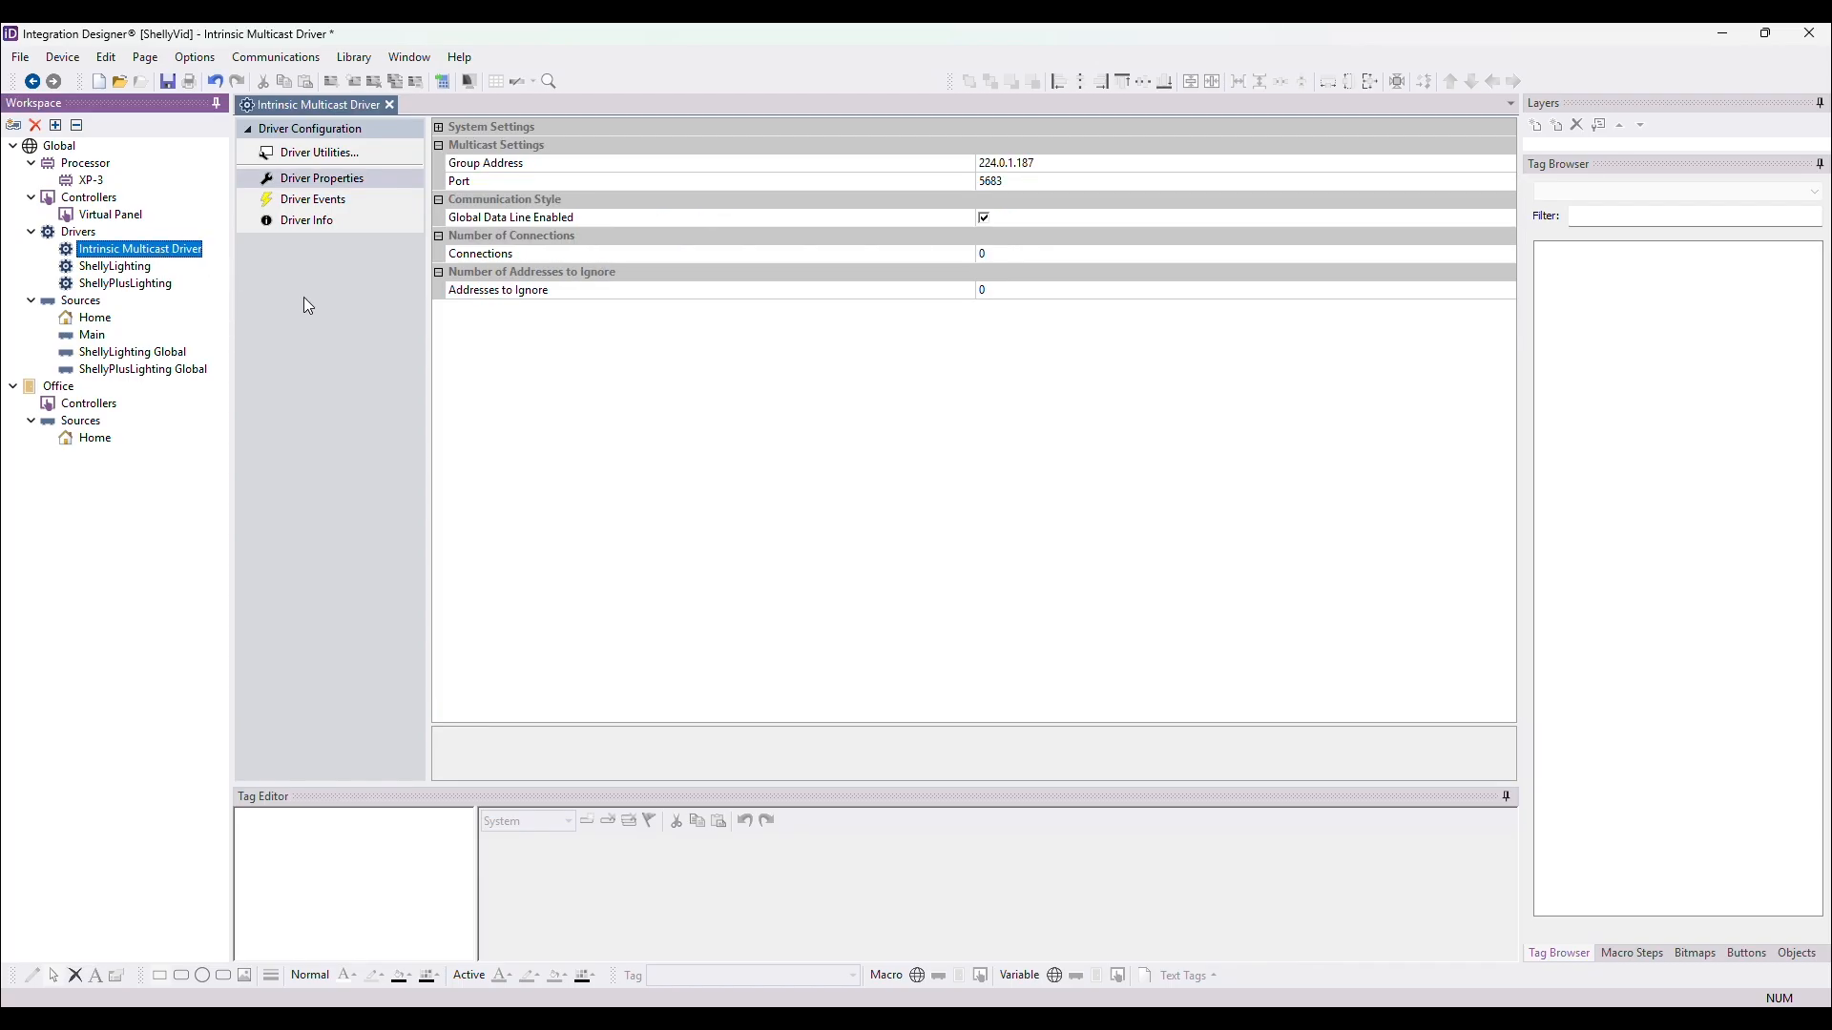
click(113, 284)
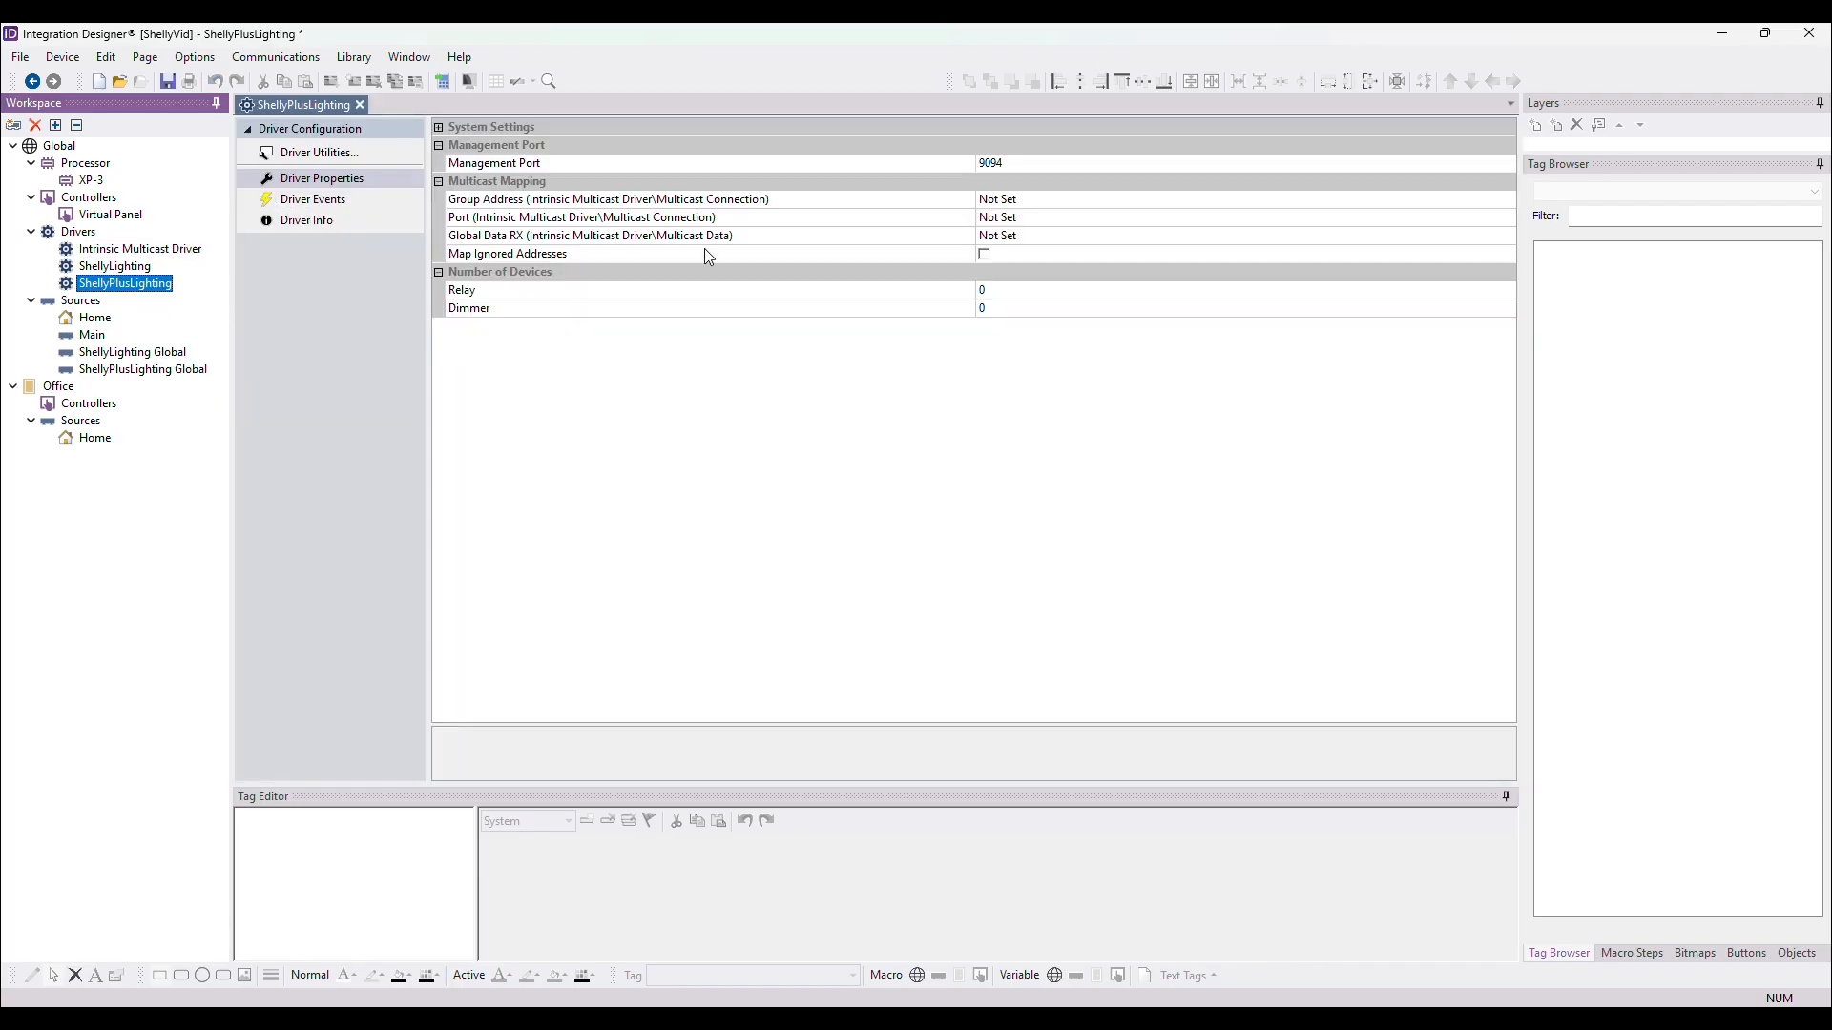
click(1140, 200)
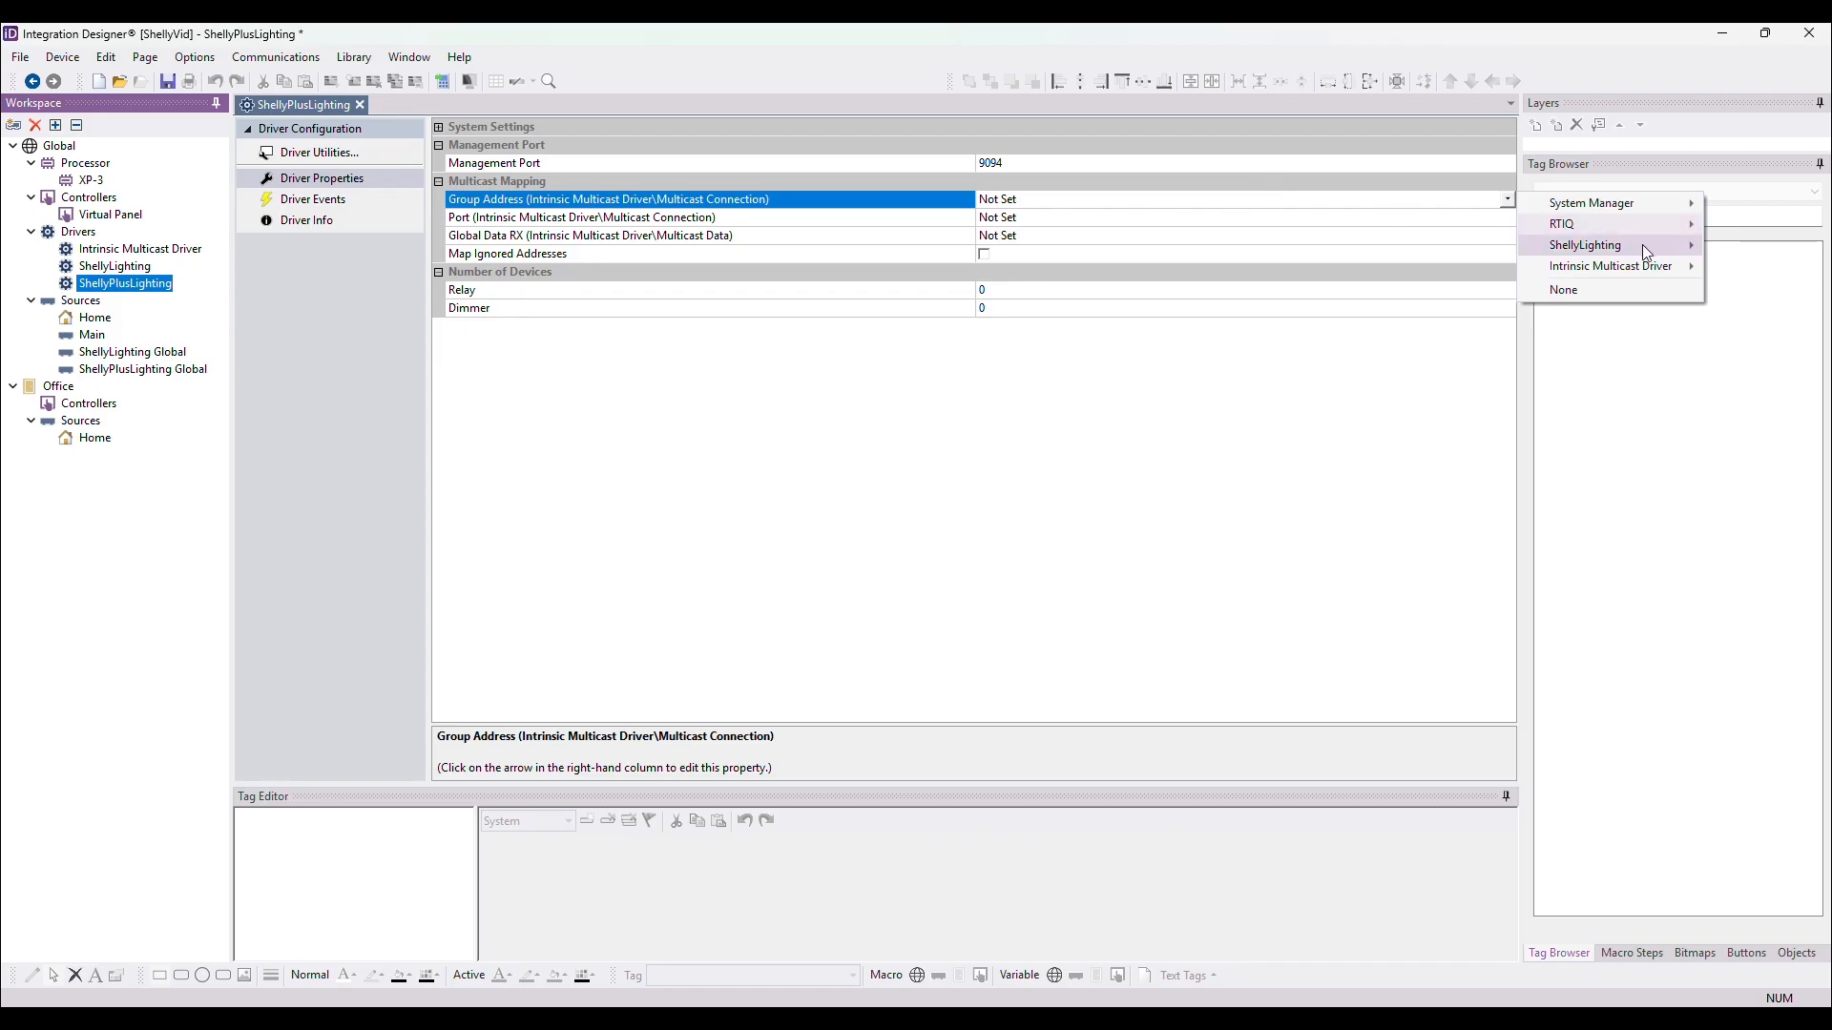
mouse_move(1634, 267)
mouse_move(1477, 271)
click(1307, 270)
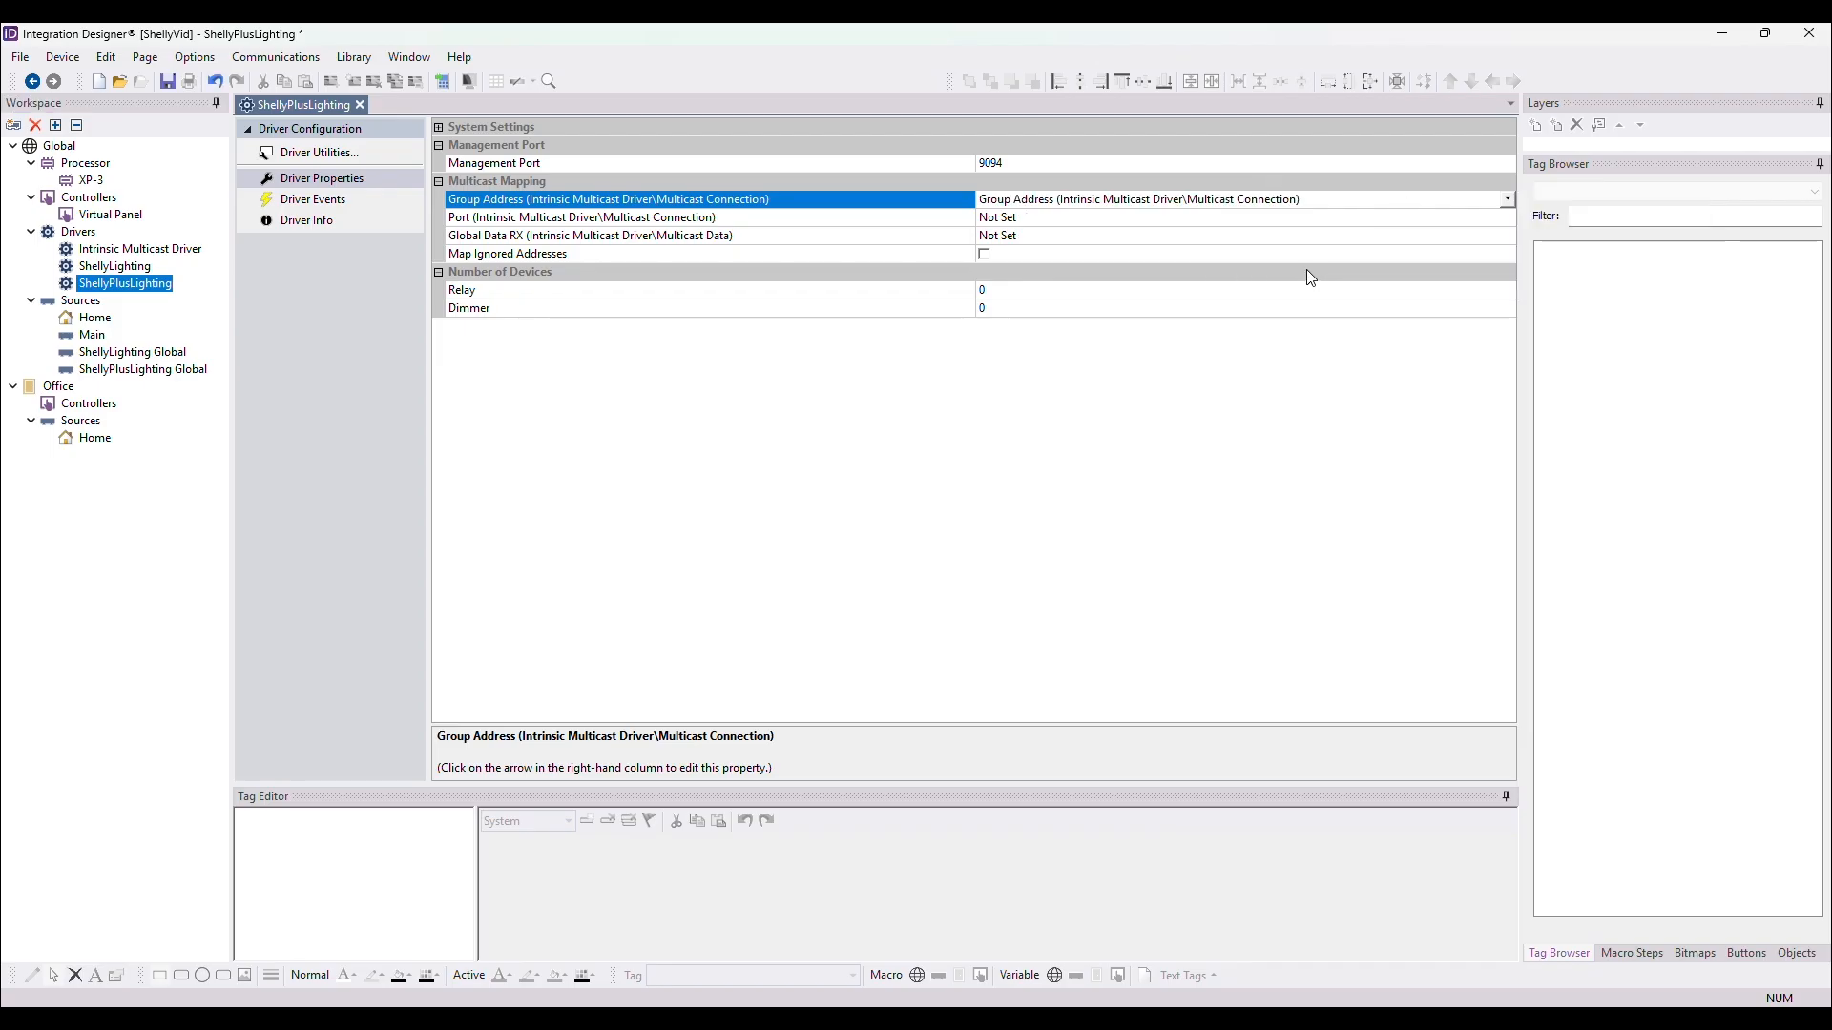
Map the ShellyPlusLighting driver's Port property to the Intrinsic Multicast Driver's Multicast Connection Port.
click(1506, 219)
click(1506, 219)
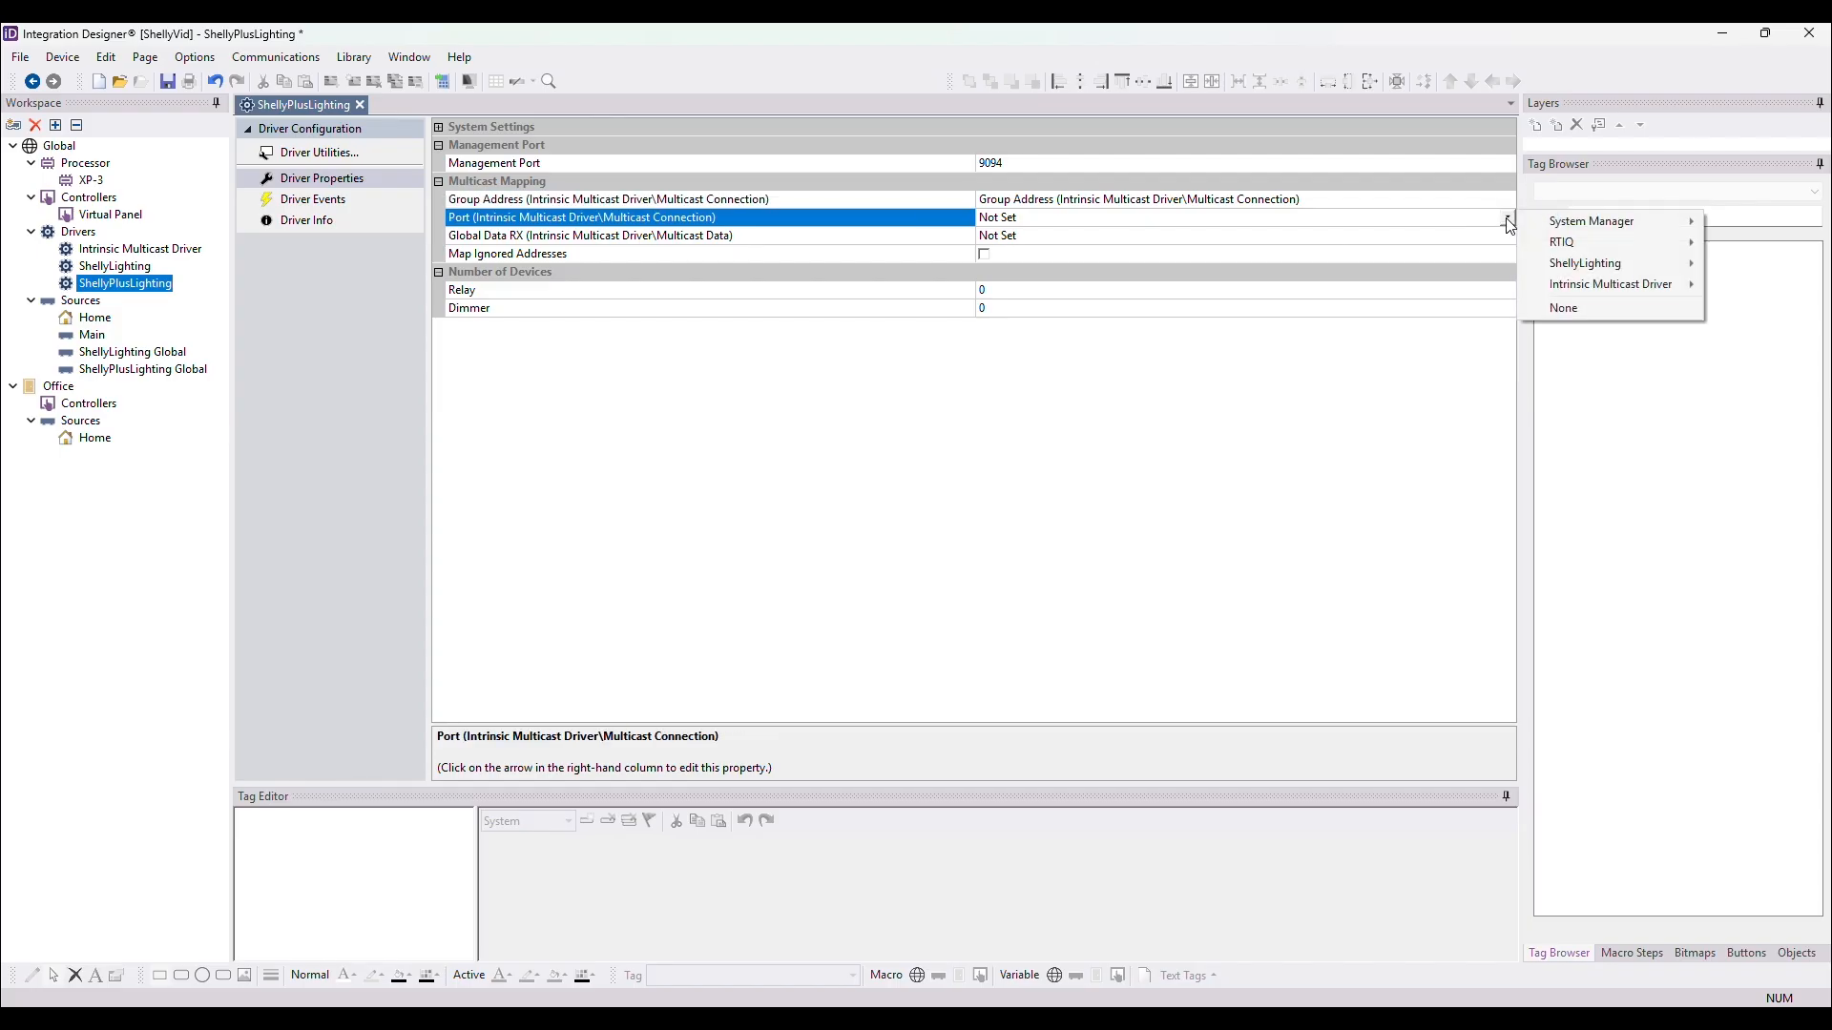
mouse_move(1584, 284)
mouse_move(1481, 285)
click(1299, 289)
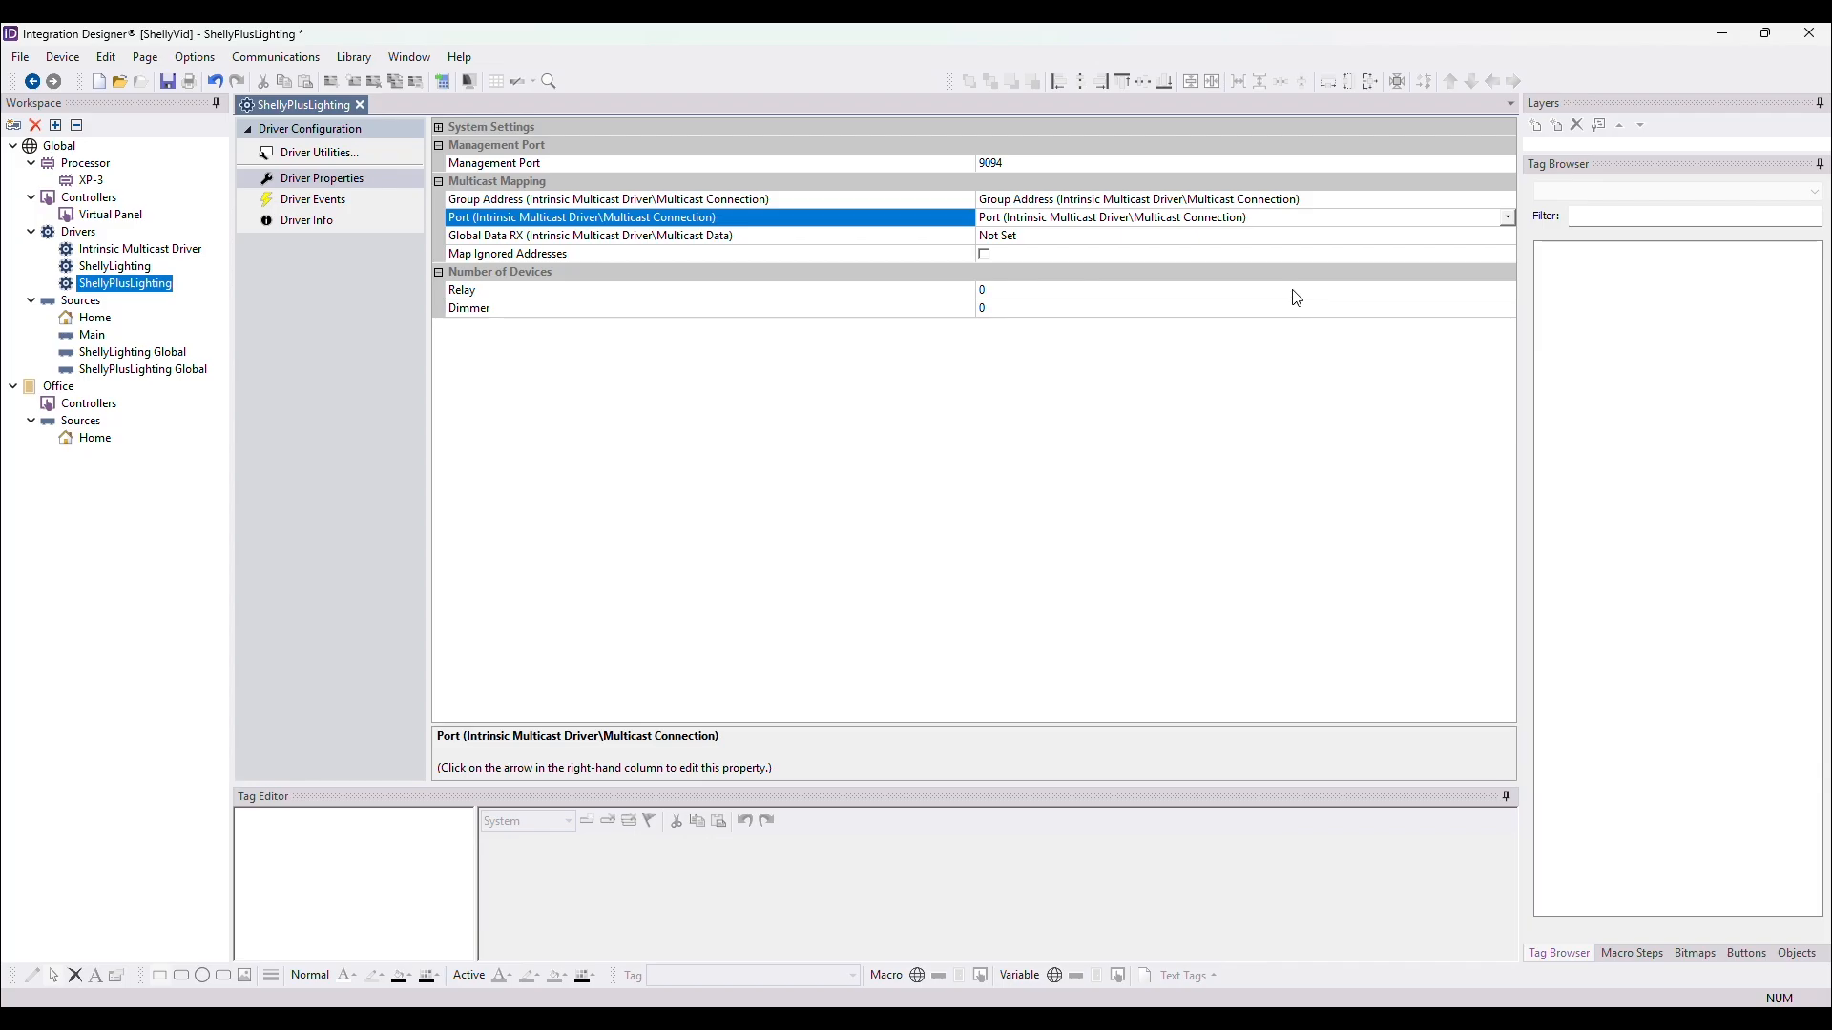
Map the ShellyPlusLighting driver's Global Data RX property to the Intrinsic Multicast Driver's Multicast Data Global Data RX.
click(1506, 236)
mouse_move(1587, 300)
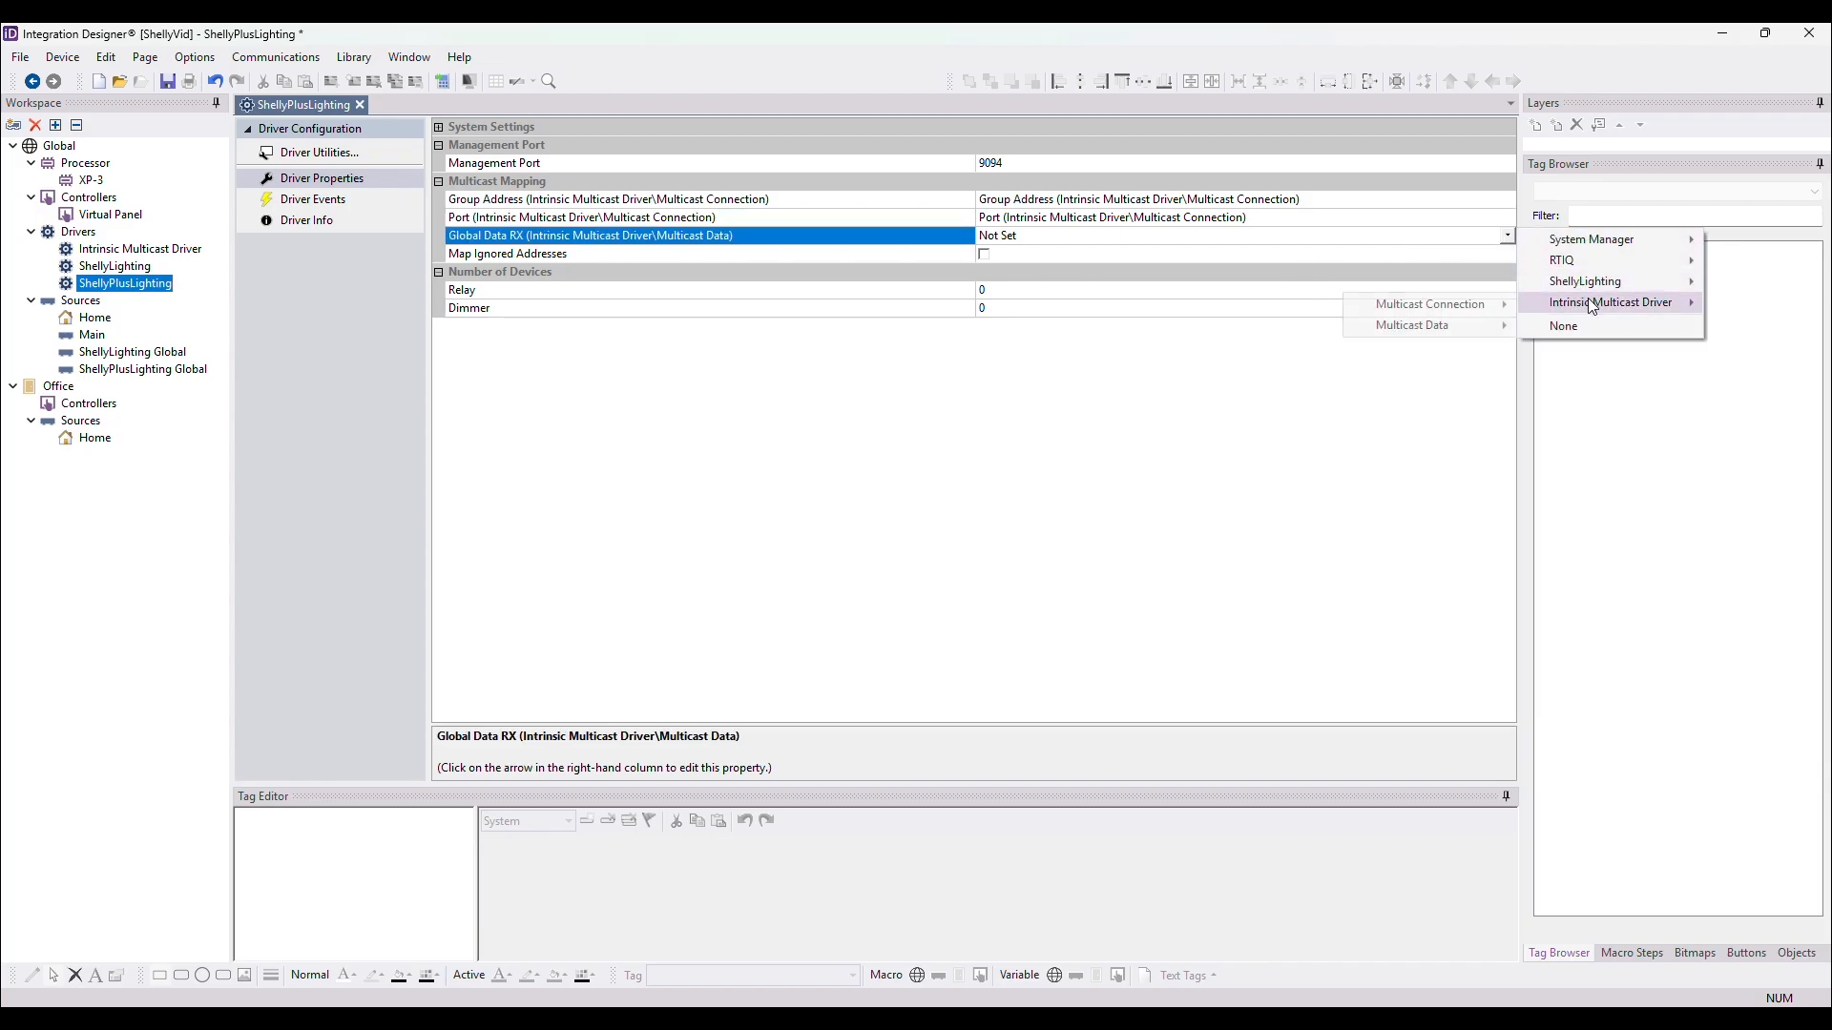
mouse_move(1440, 326)
click(1264, 327)
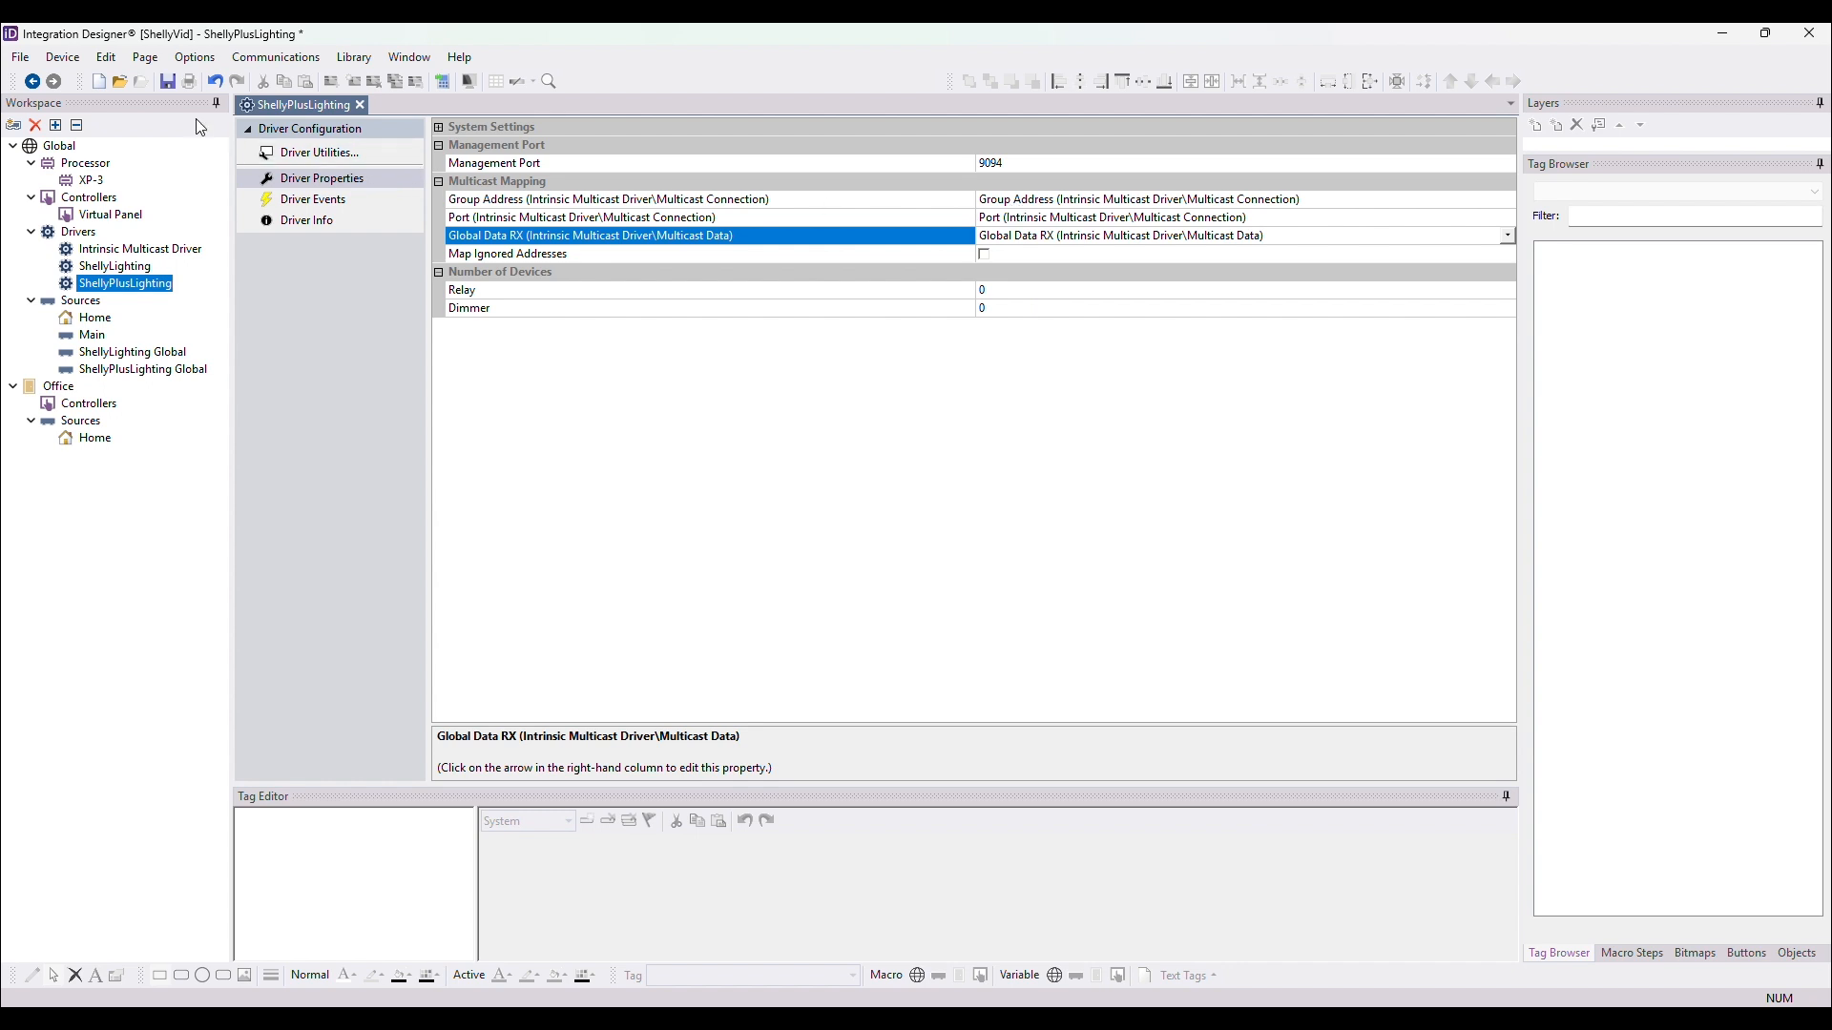
Save the project and send it to the XP-3 processor.
click(168, 81)
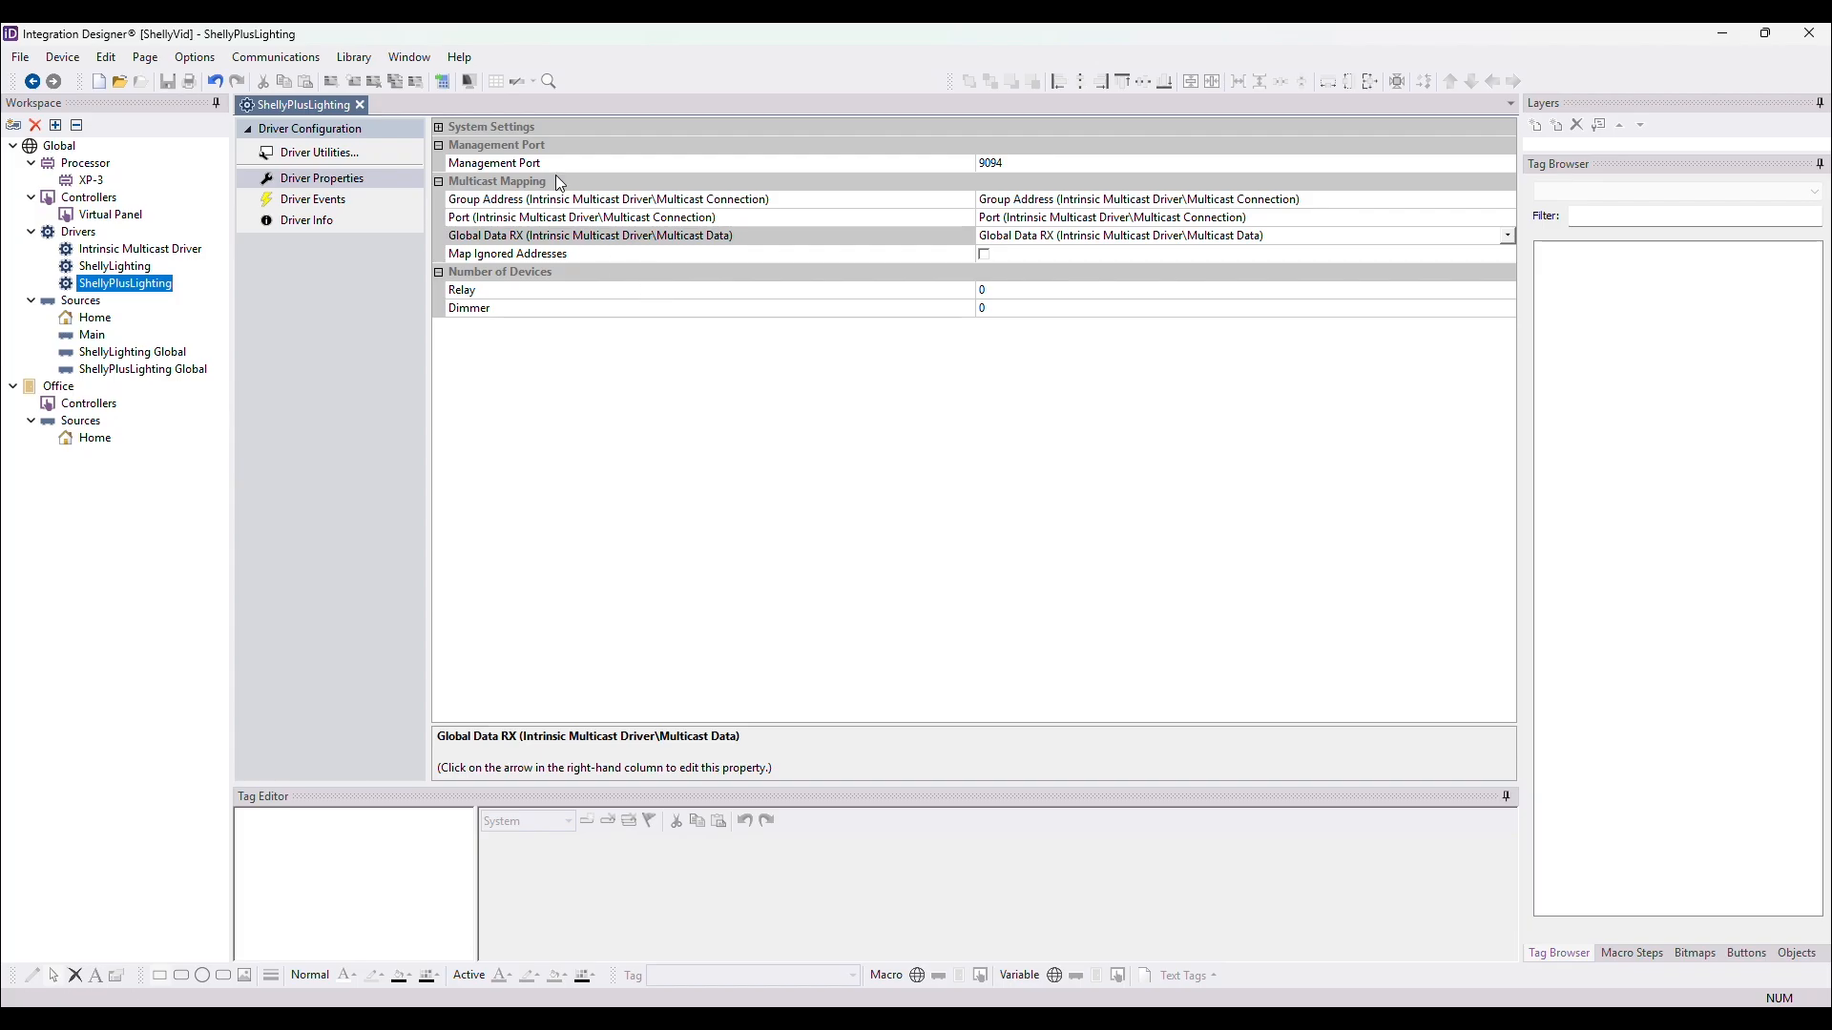
click(442, 82)
click(1181, 411)
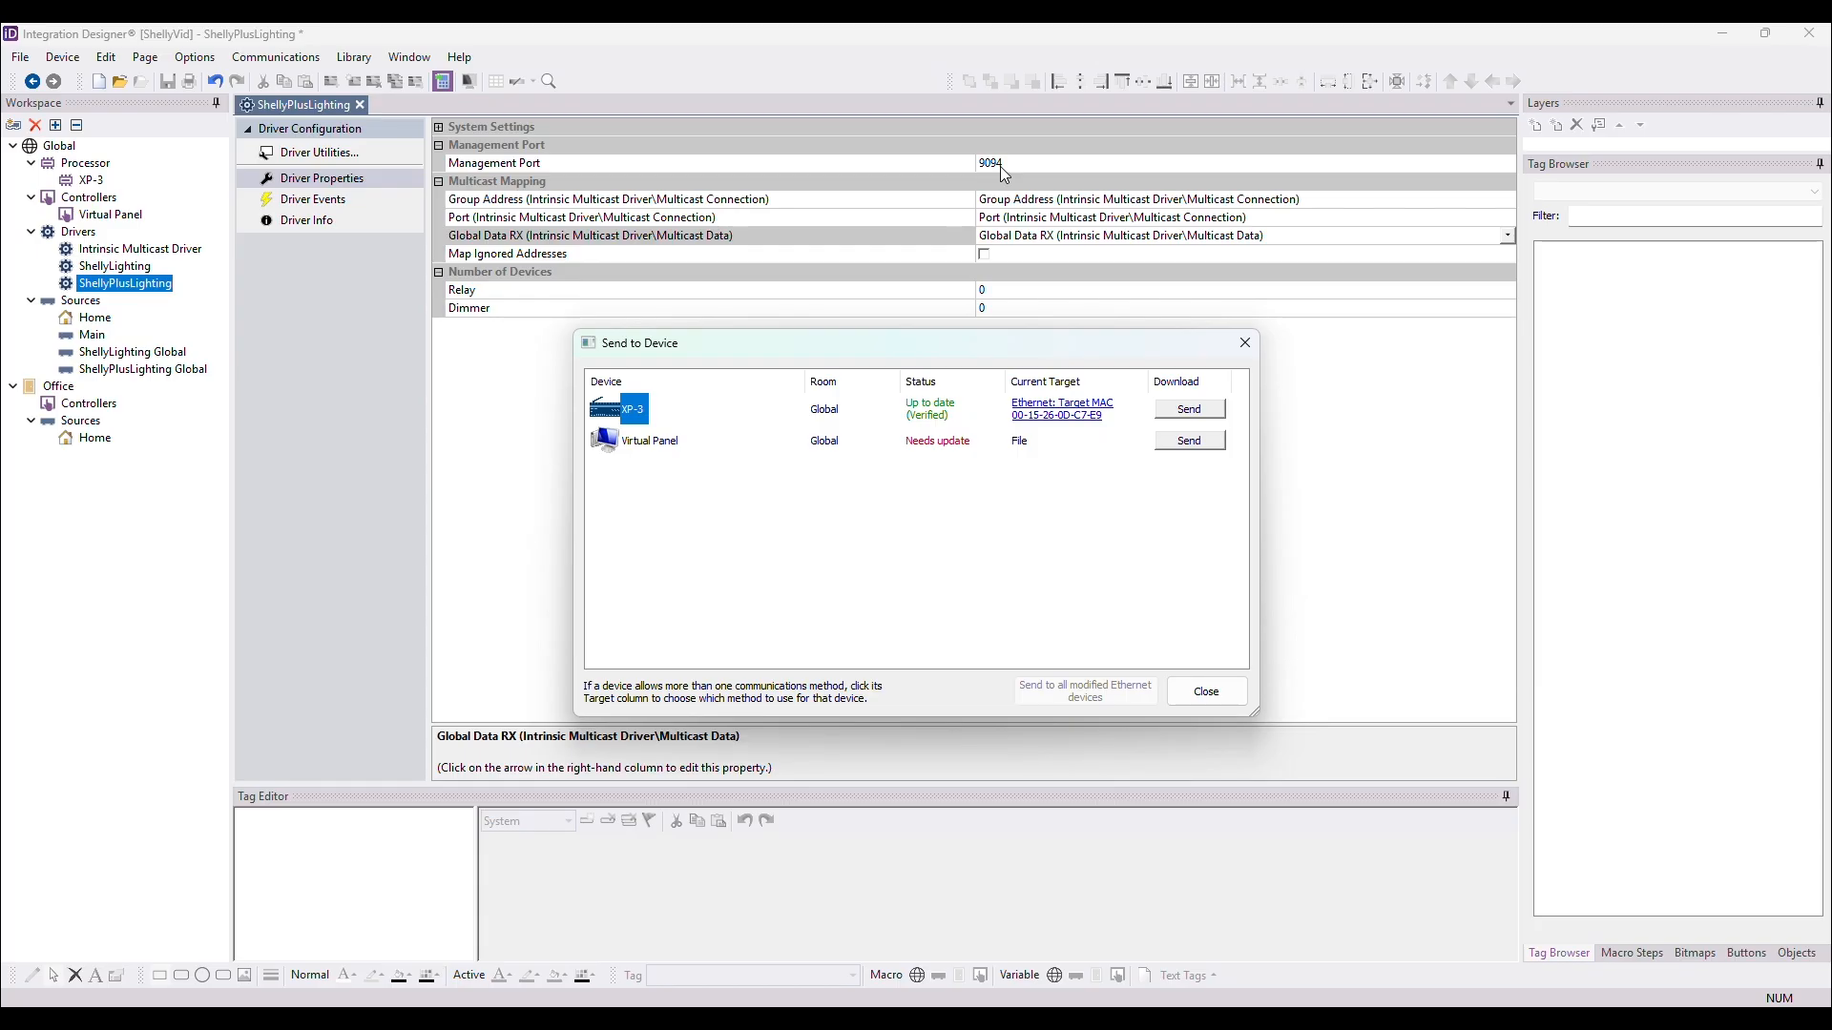
click(1245, 343)
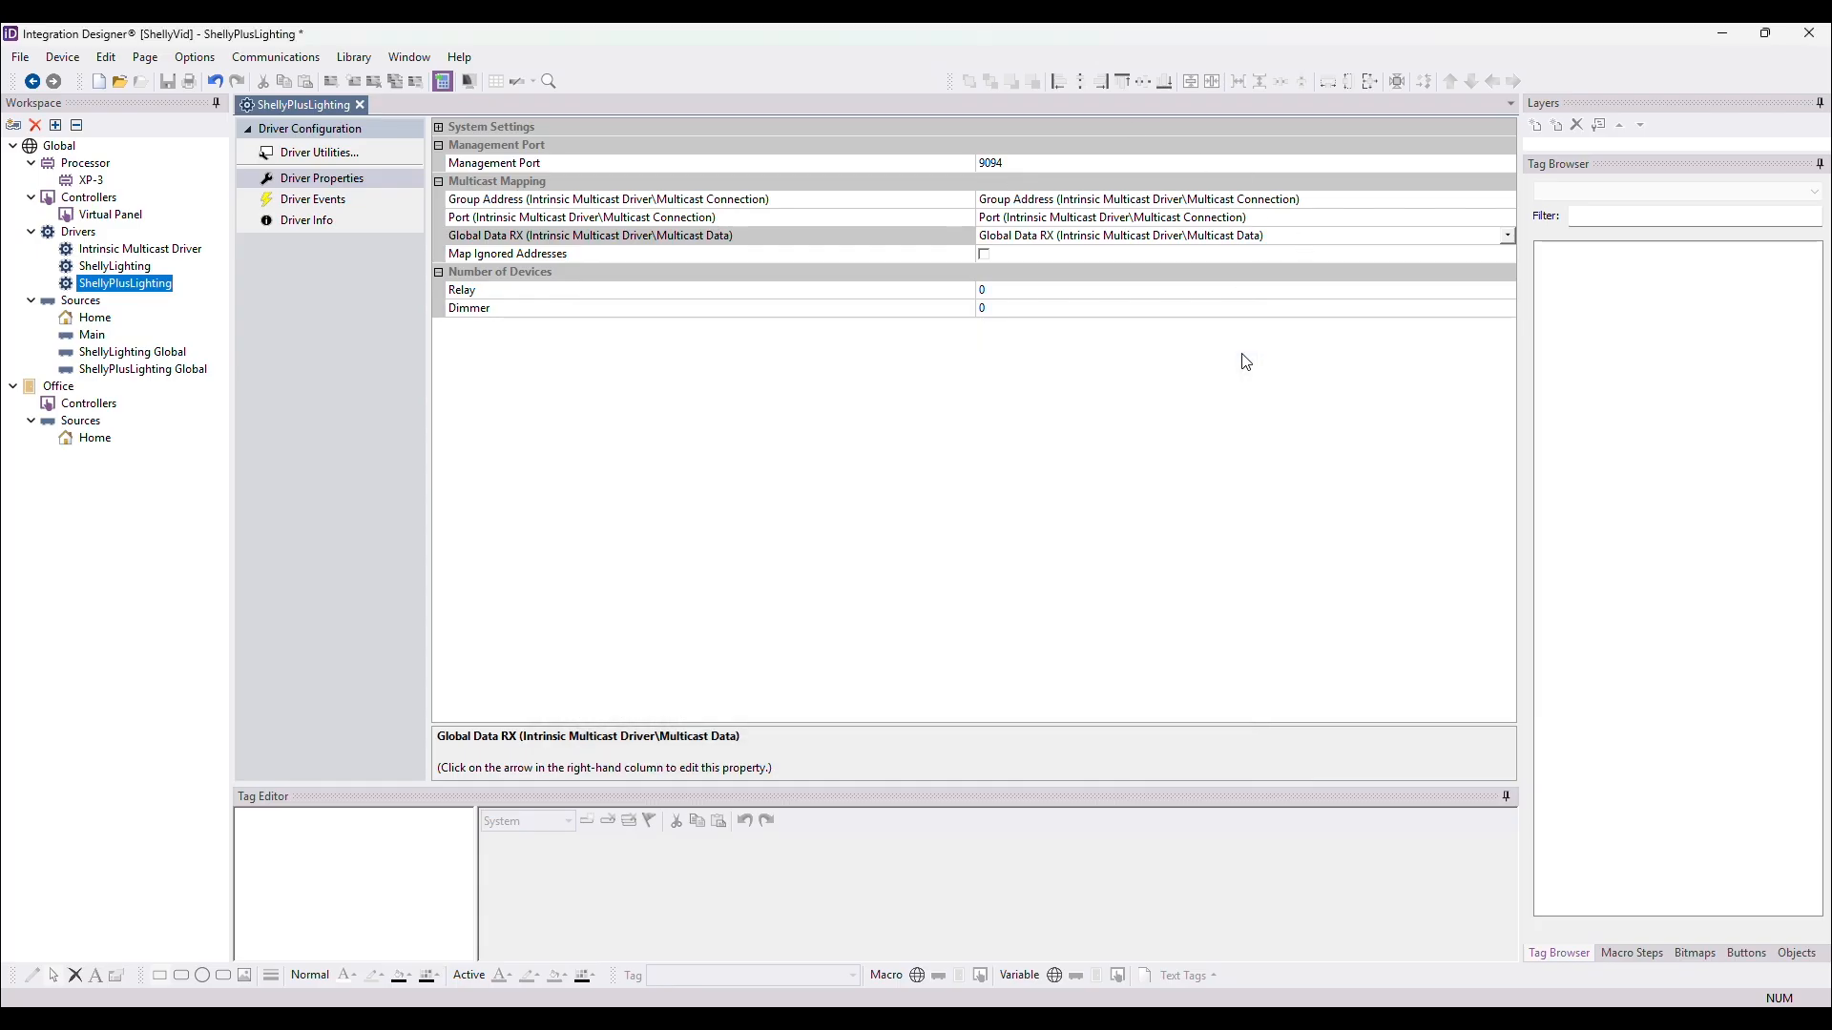
Switch to Chrome, load the ShellyPlusLighting management page at 192.168.10.101:9094 and refresh it.
click(884, 1002)
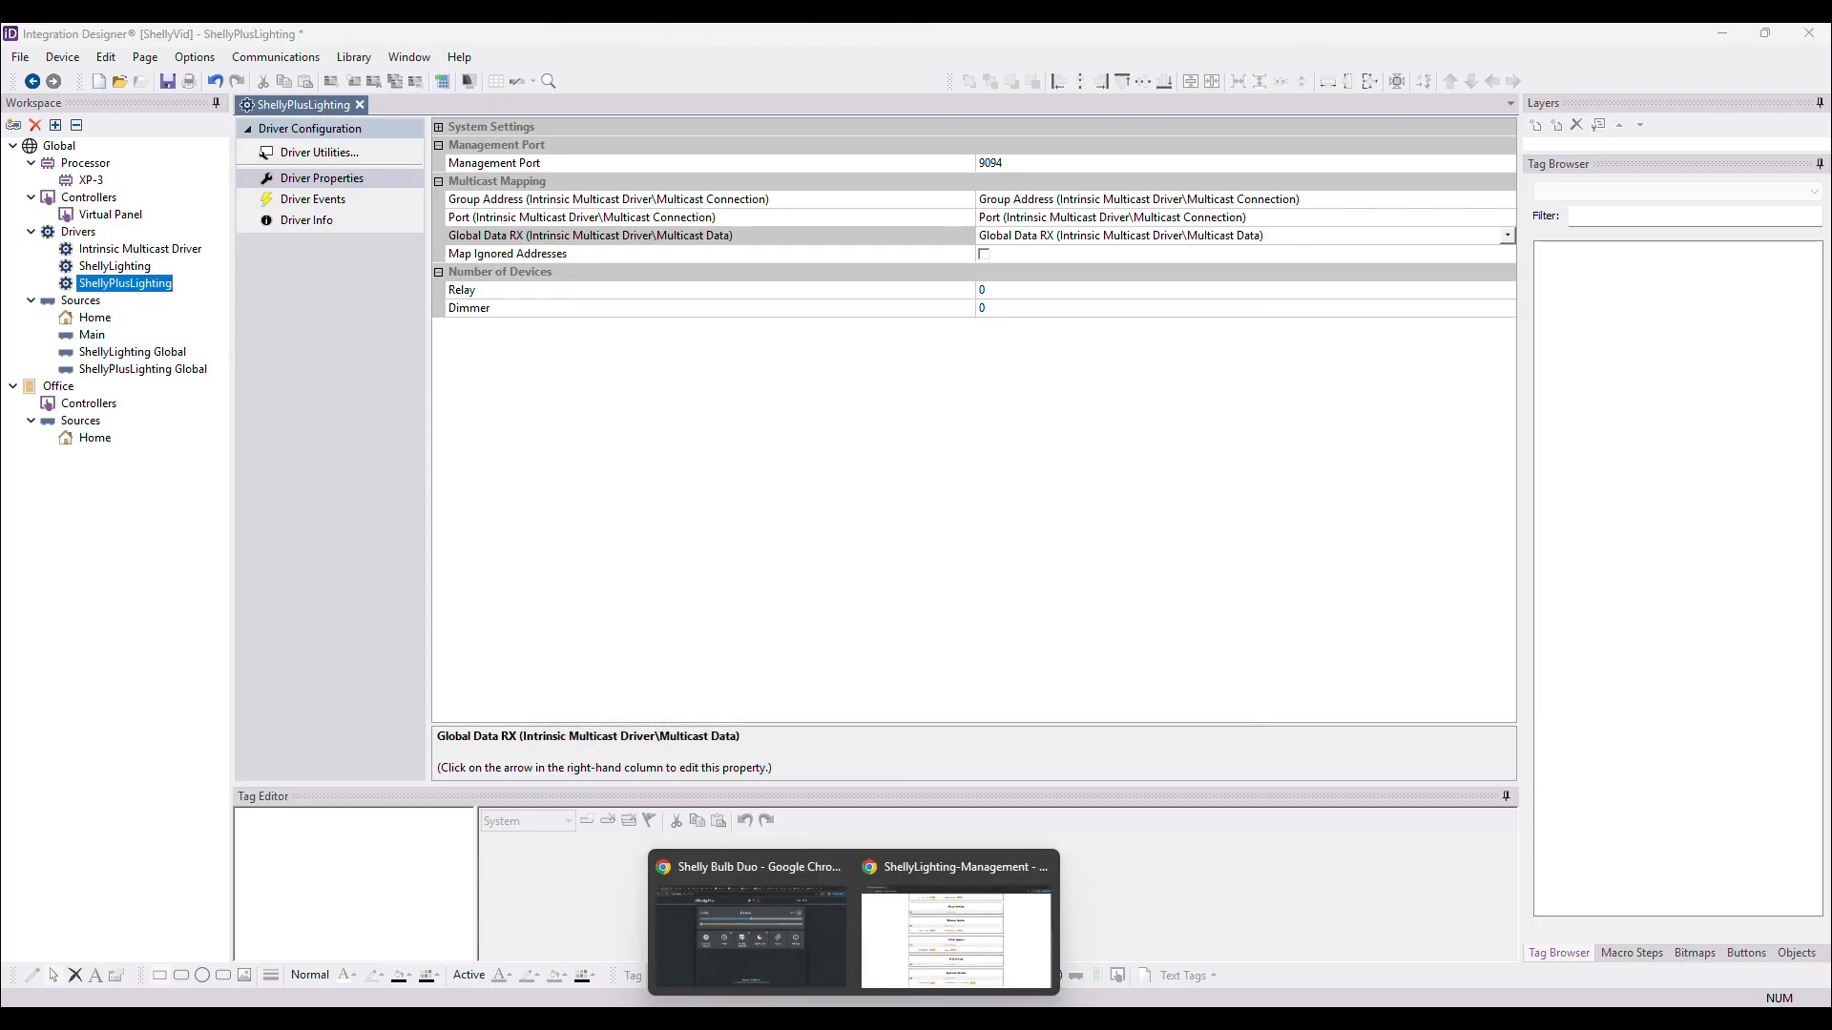
click(986, 968)
click(372, 86)
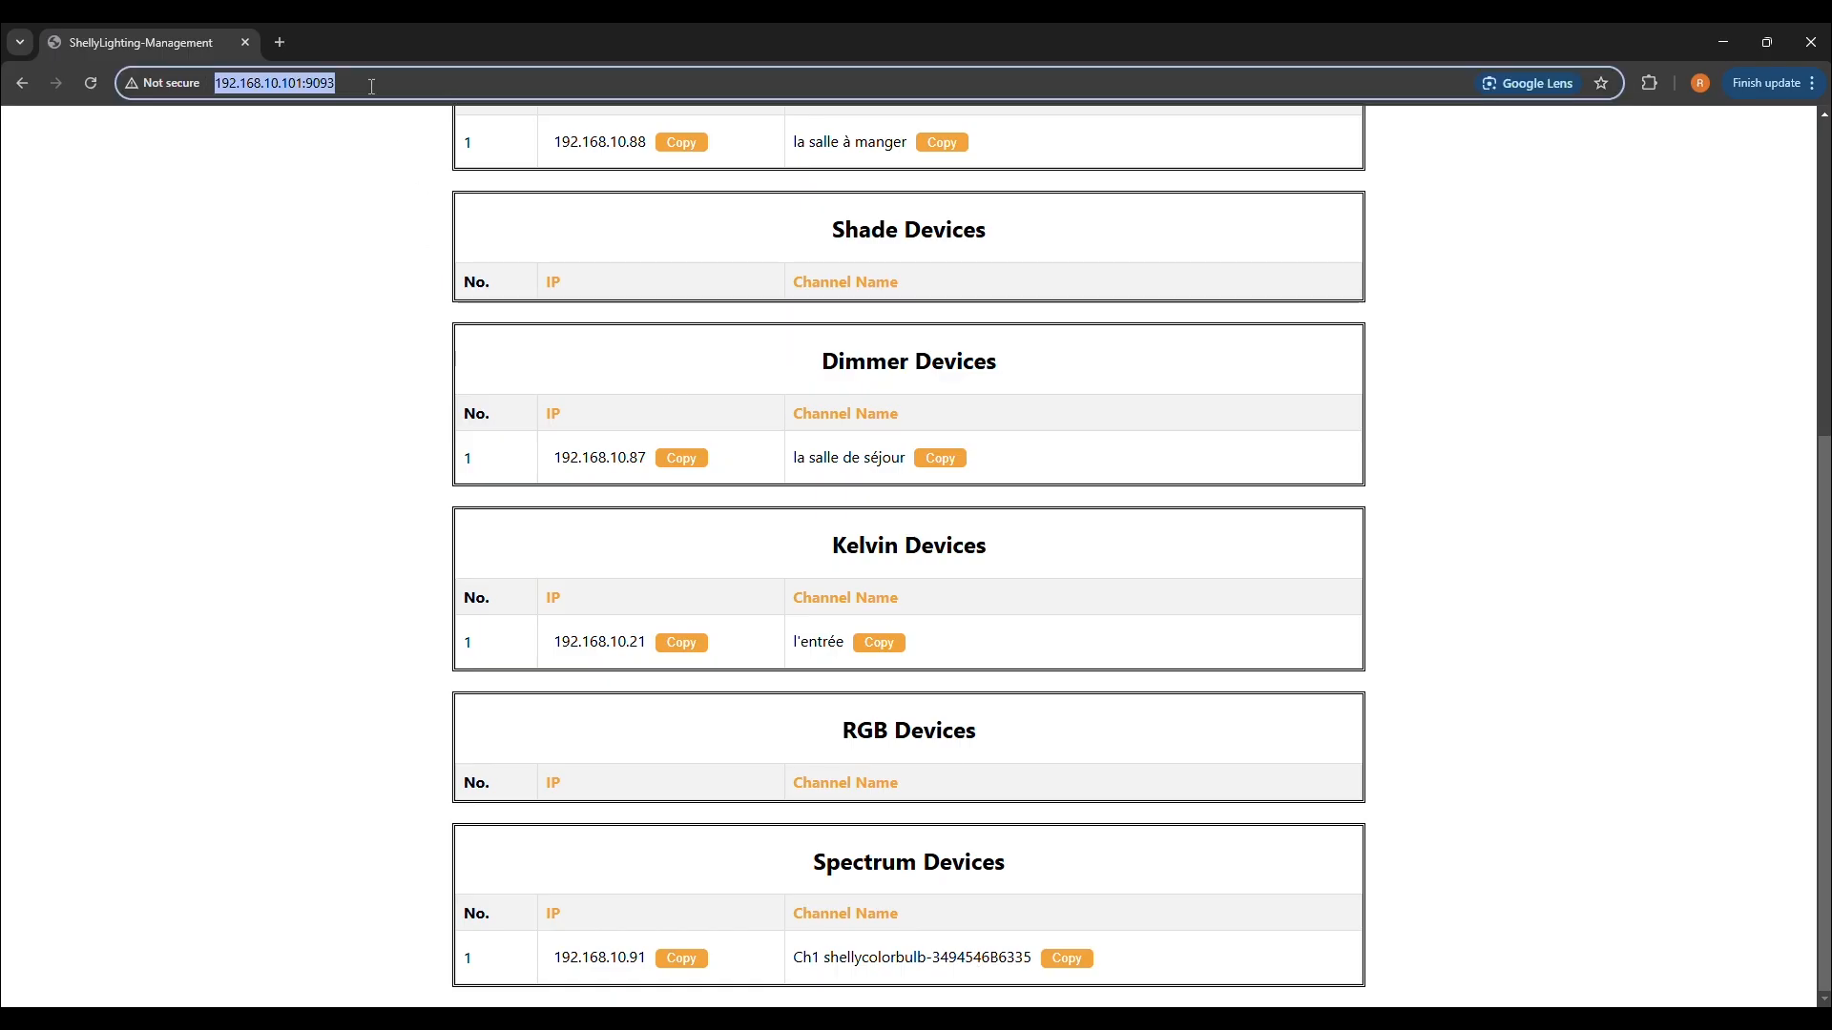
click(360, 89)
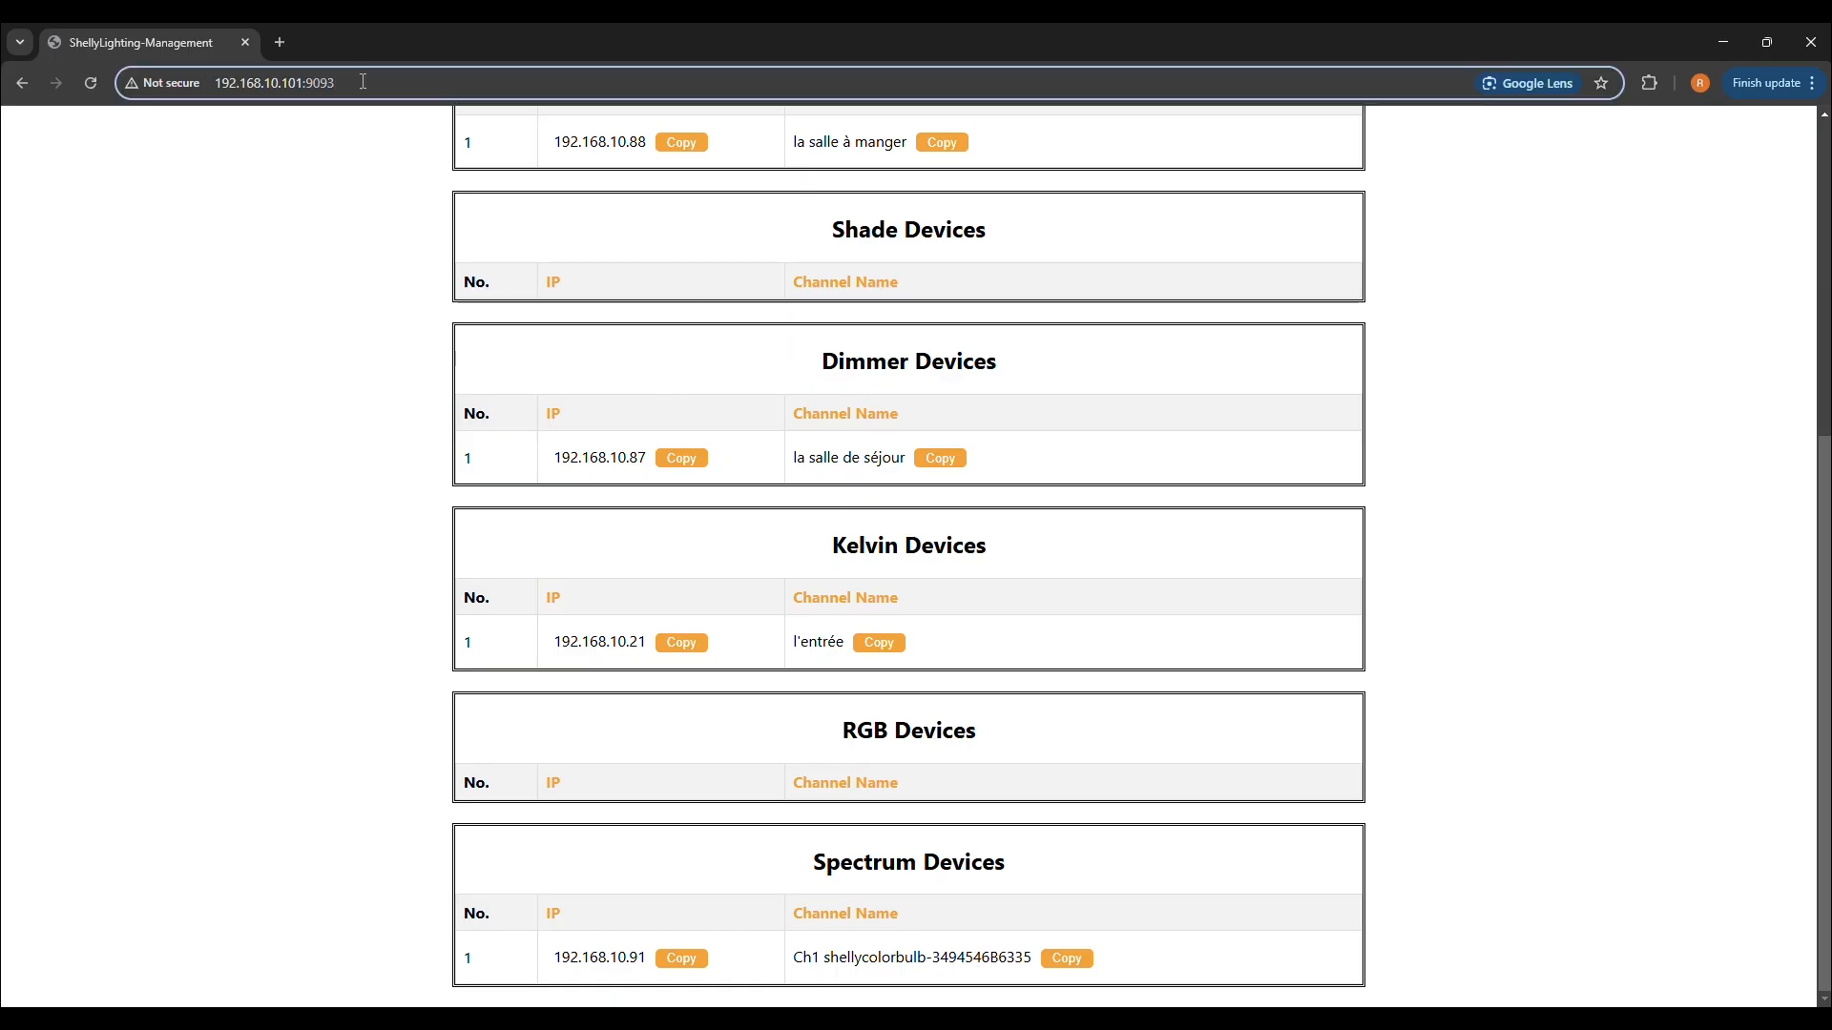
key(BackSpace)
text(5)
key(BackSpace)
text(4)
key(Return)
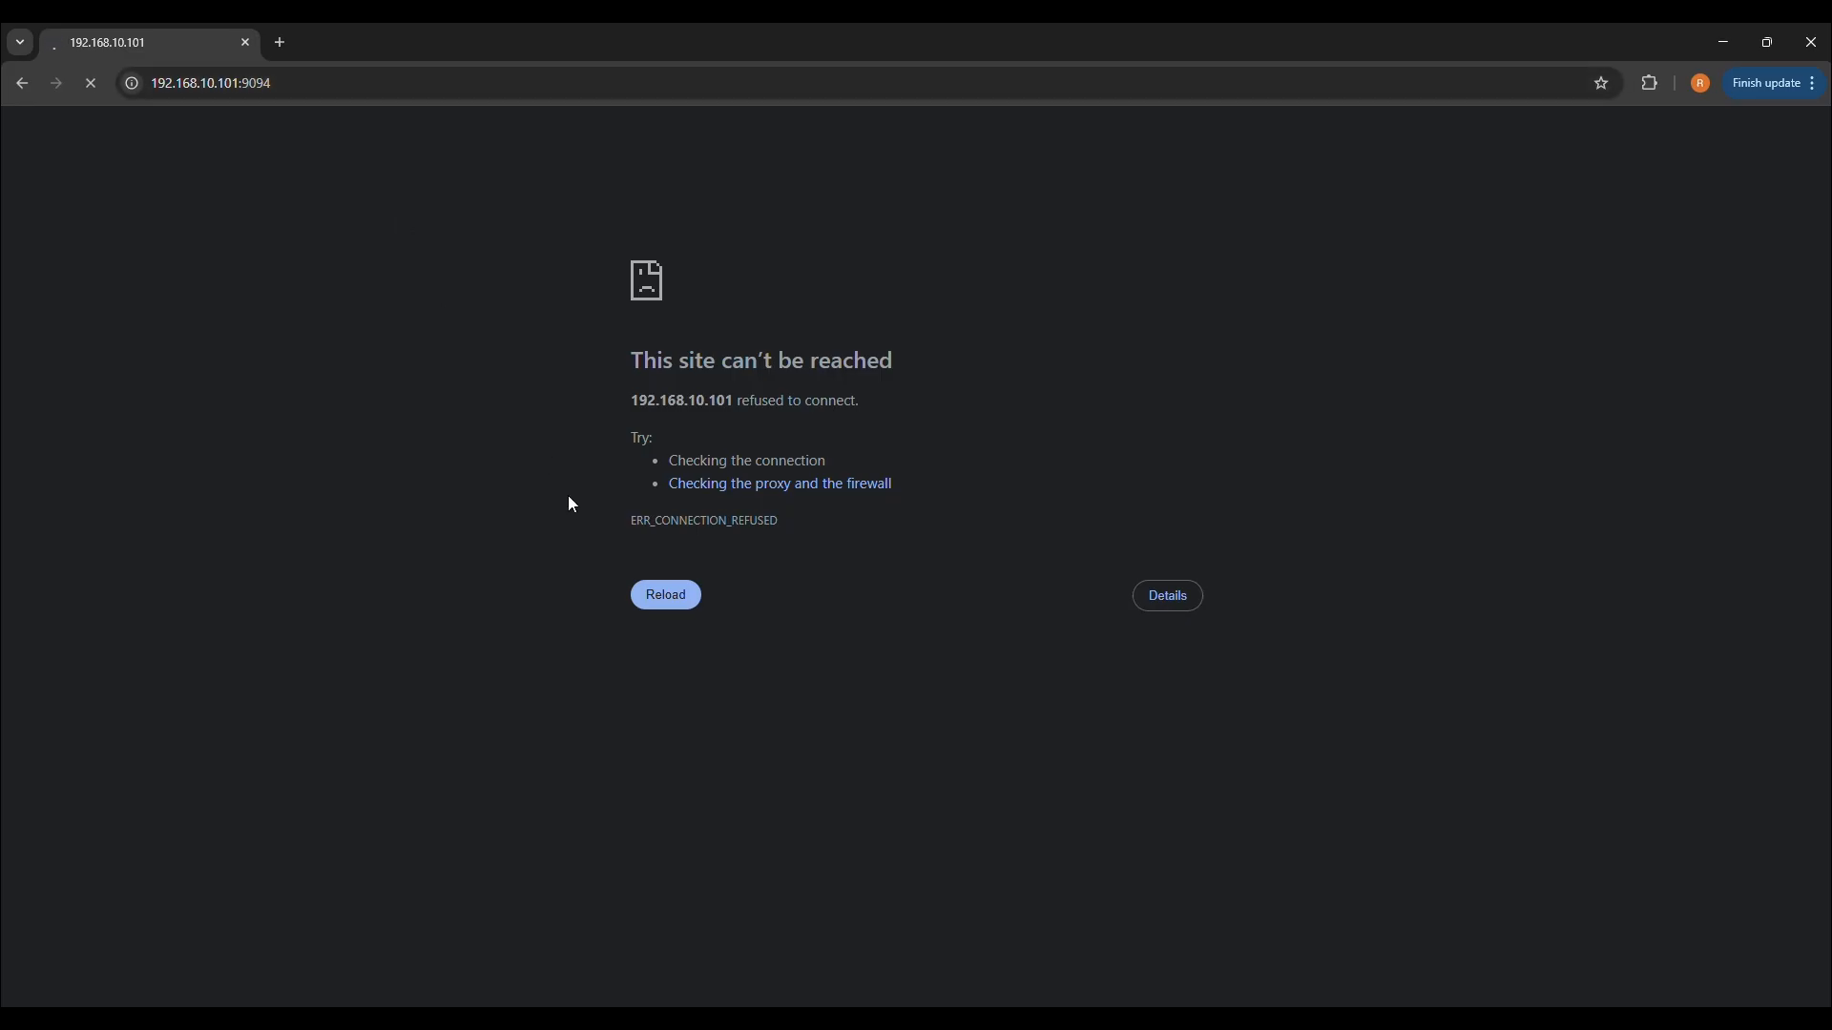
click(647, 597)
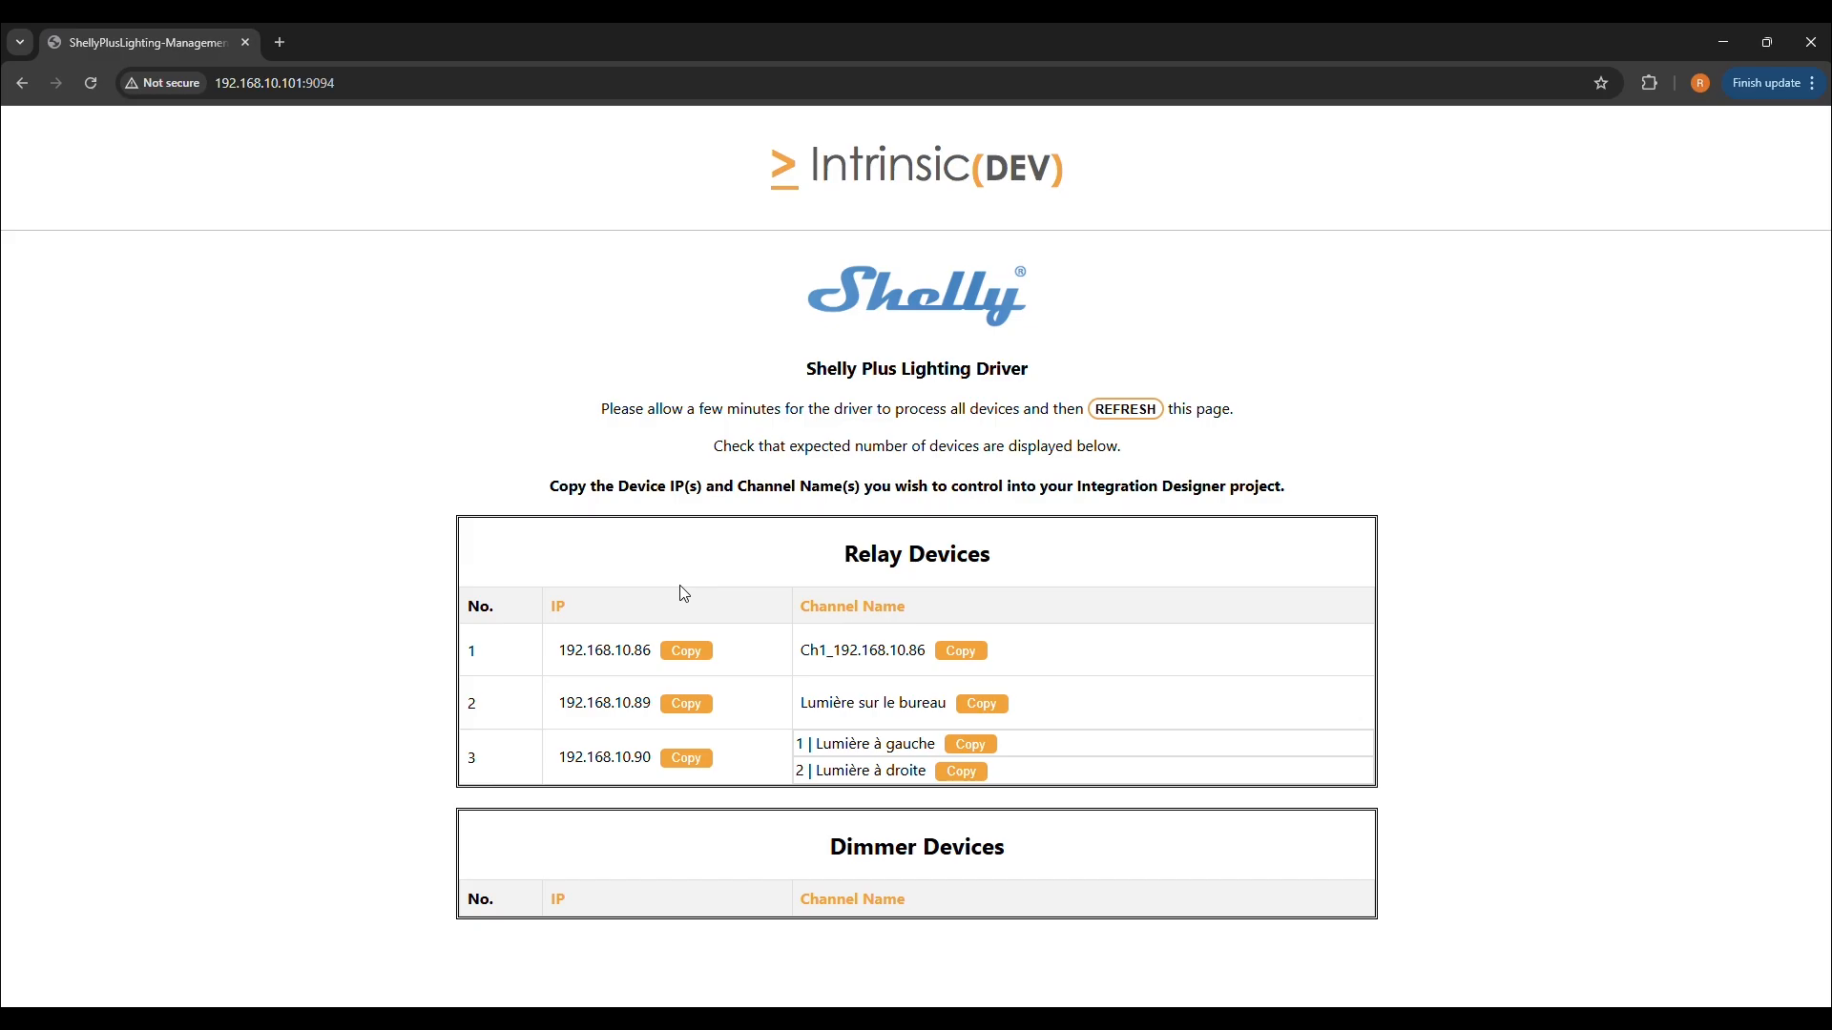
click(1123, 413)
Copy the first relay's IP address from the management page and set the ShellyPlusLighting driver's number of Relay devices to 3 in Integration Designer.
click(686, 656)
click(1021, 1019)
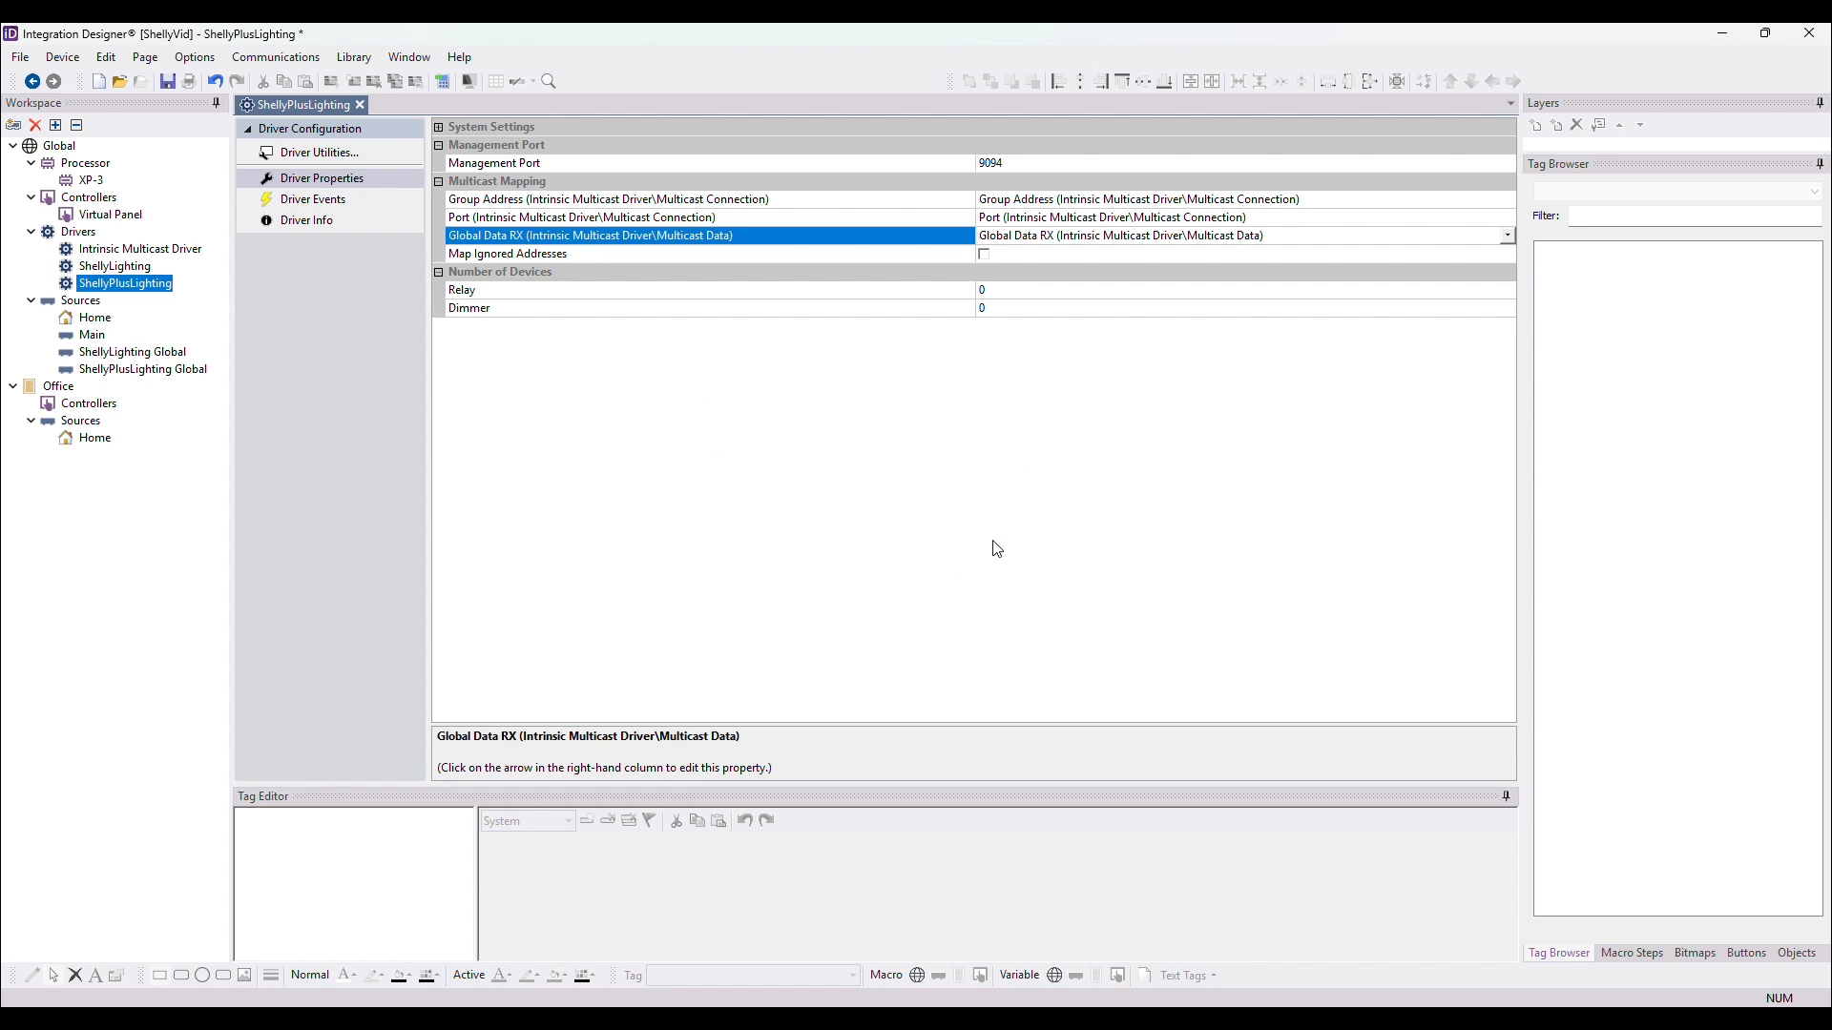
click(1035, 291)
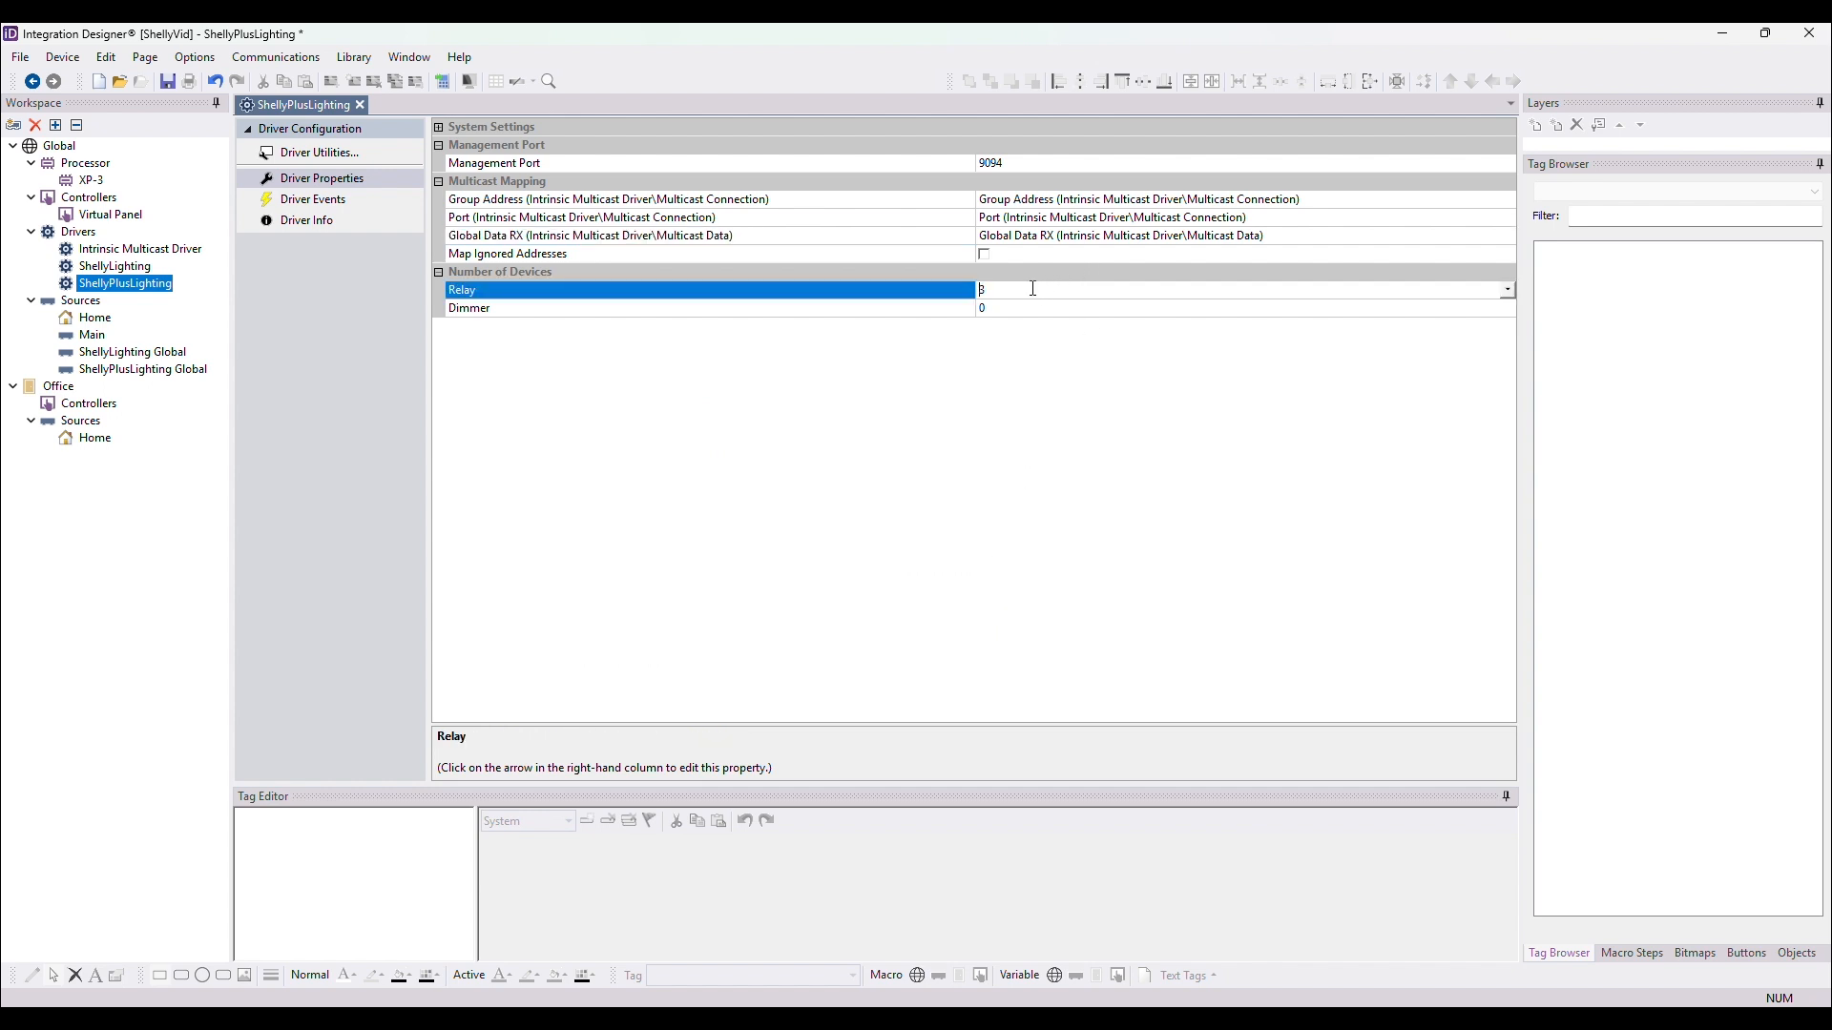
click(959, 380)
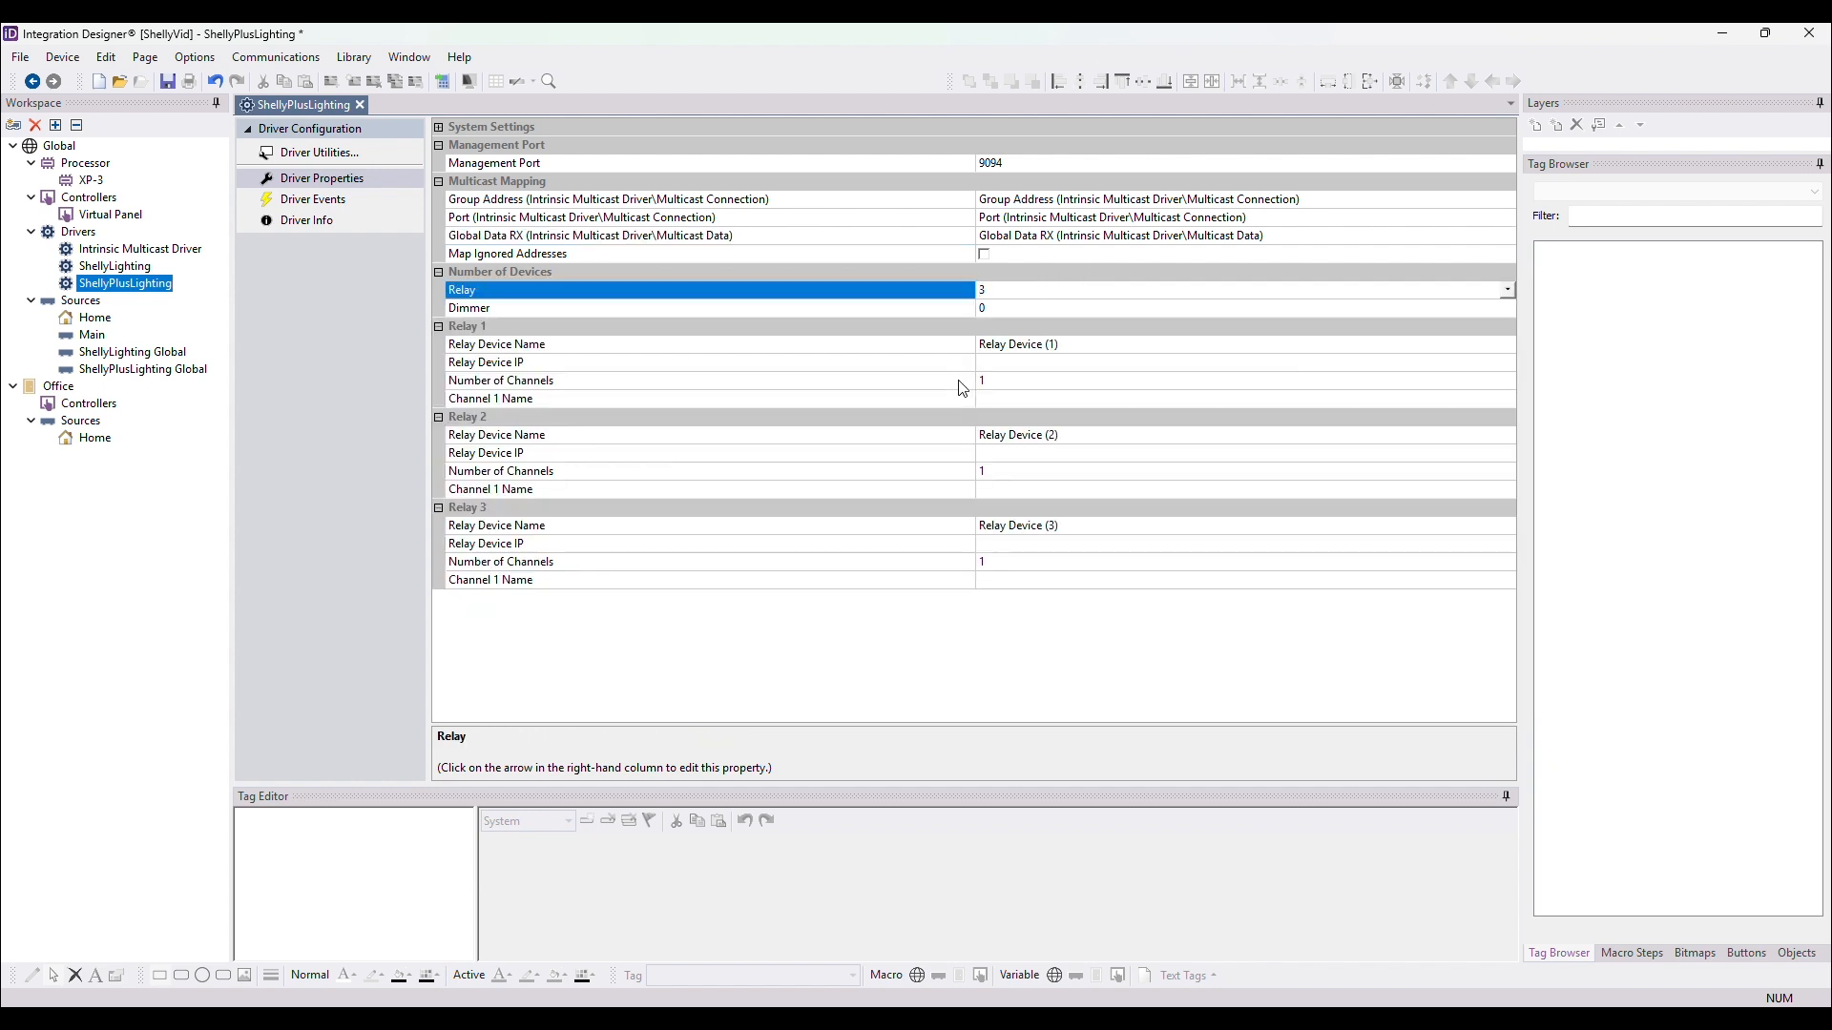
Set Relay 1's device IP to 192.168.10.86, Channel 1 Name to Ch1_192.168.10.86 and device name to PlugUS.
click(1019, 363)
key(ctrl+v)
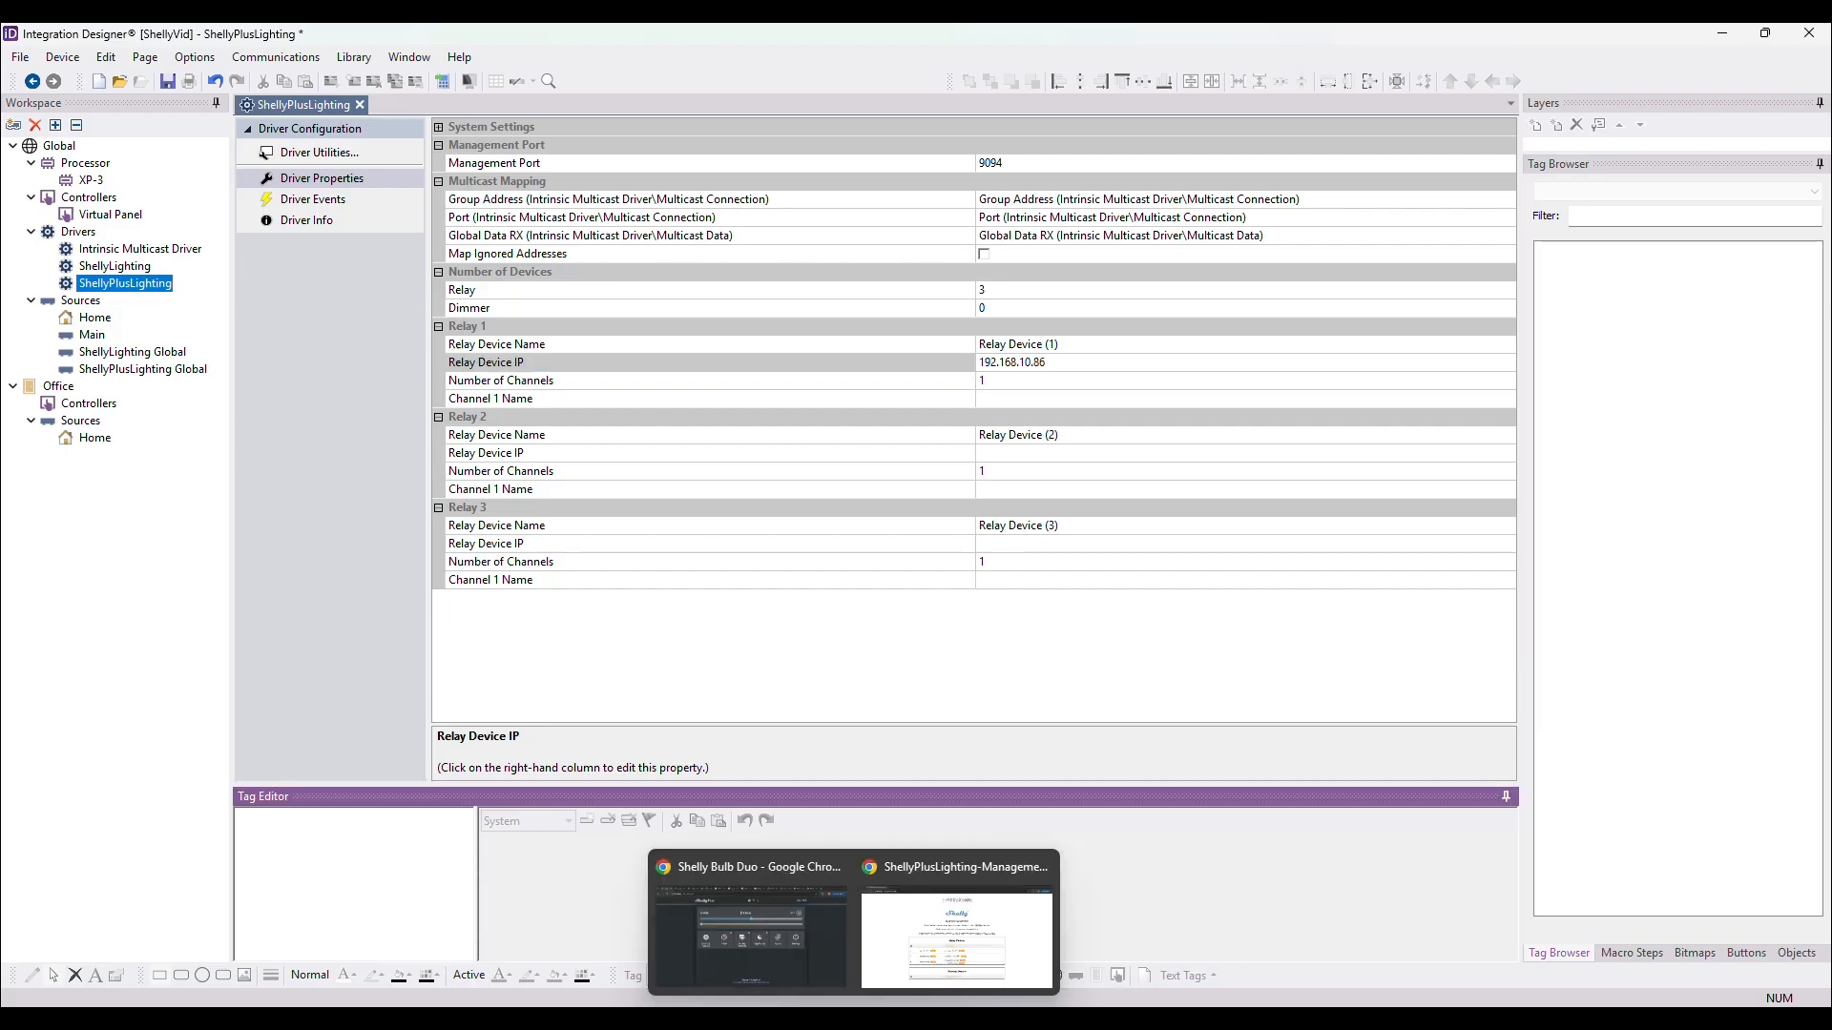
click(1012, 397)
key(ctrl+v)
click(1050, 344)
text(Plu)
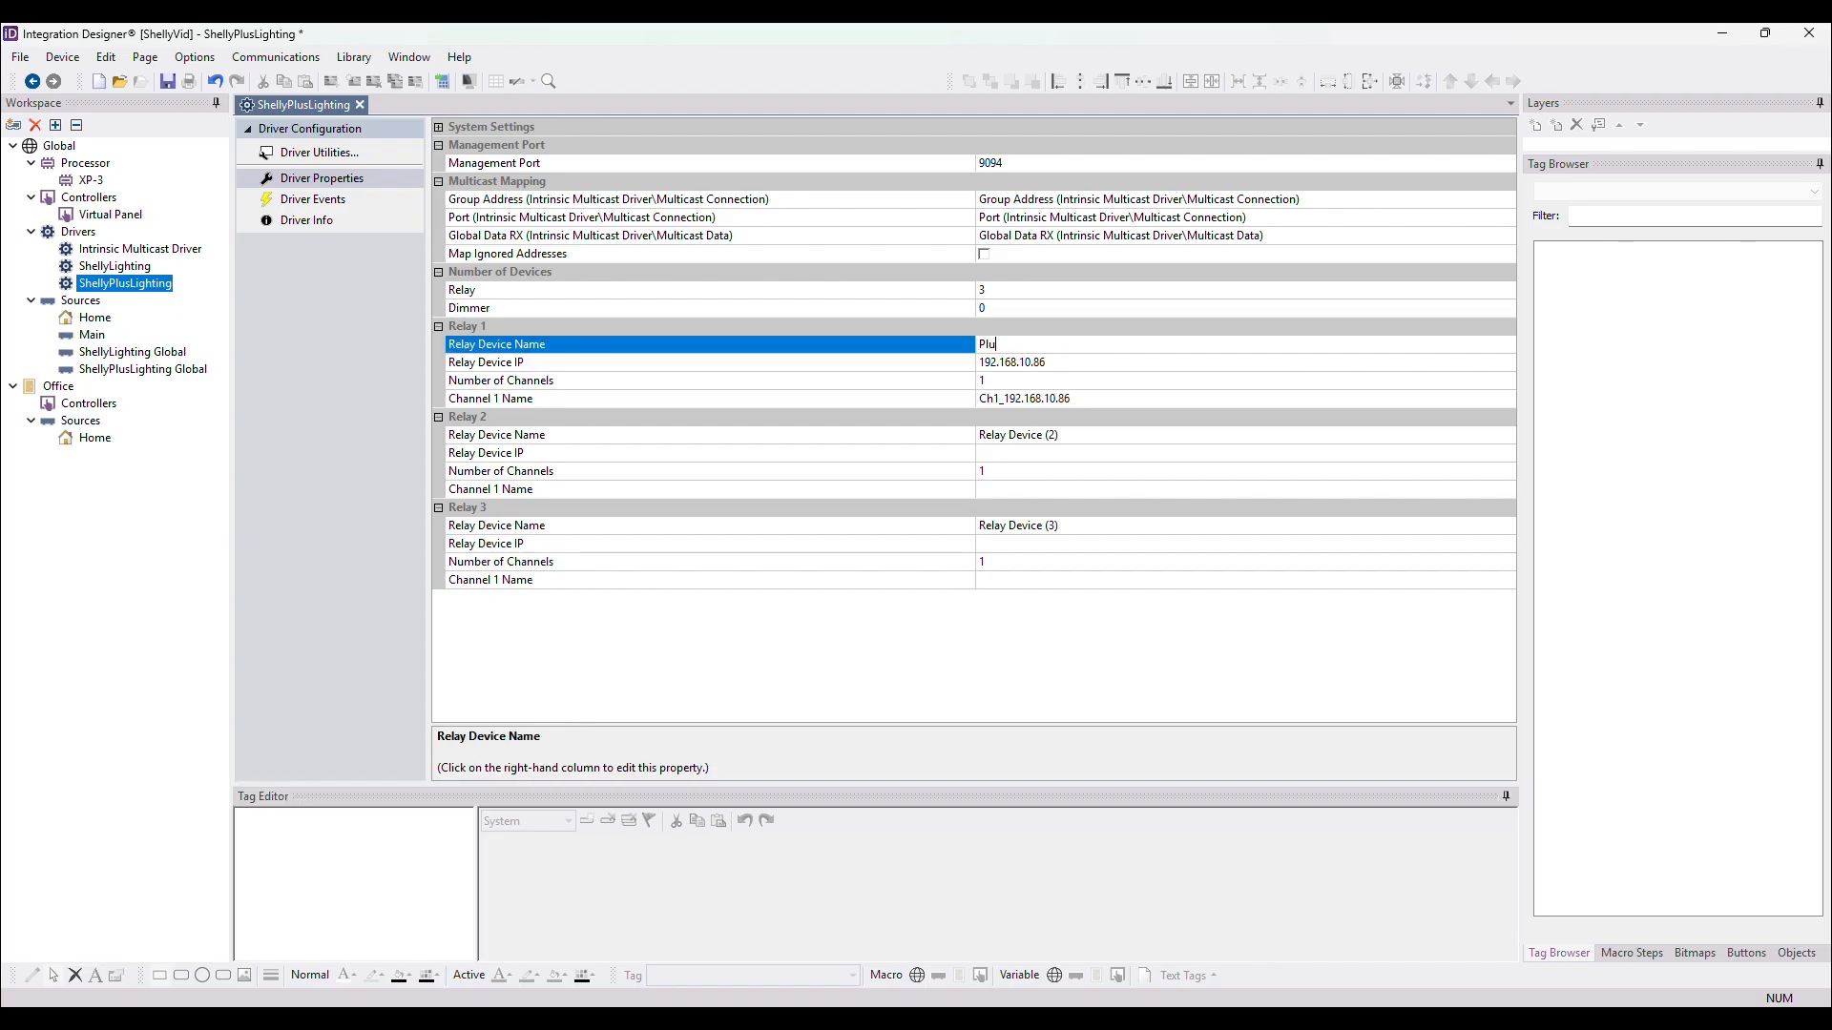
Copy the second relay's IP address 192.168.10.89 from the management page into Relay 2's device IP.
click(1042, 1021)
click(687, 703)
click(1022, 1021)
click(1008, 454)
key(ctrl+v)
Copy the channel name Lumière sur le bureau into Relay 2's Channel 1 Name and name the device Pro1PM.
click(1042, 1021)
click(973, 703)
click(1022, 1021)
click(1010, 488)
key(ctrl+v)
click(1107, 434)
text(Pro1PM)
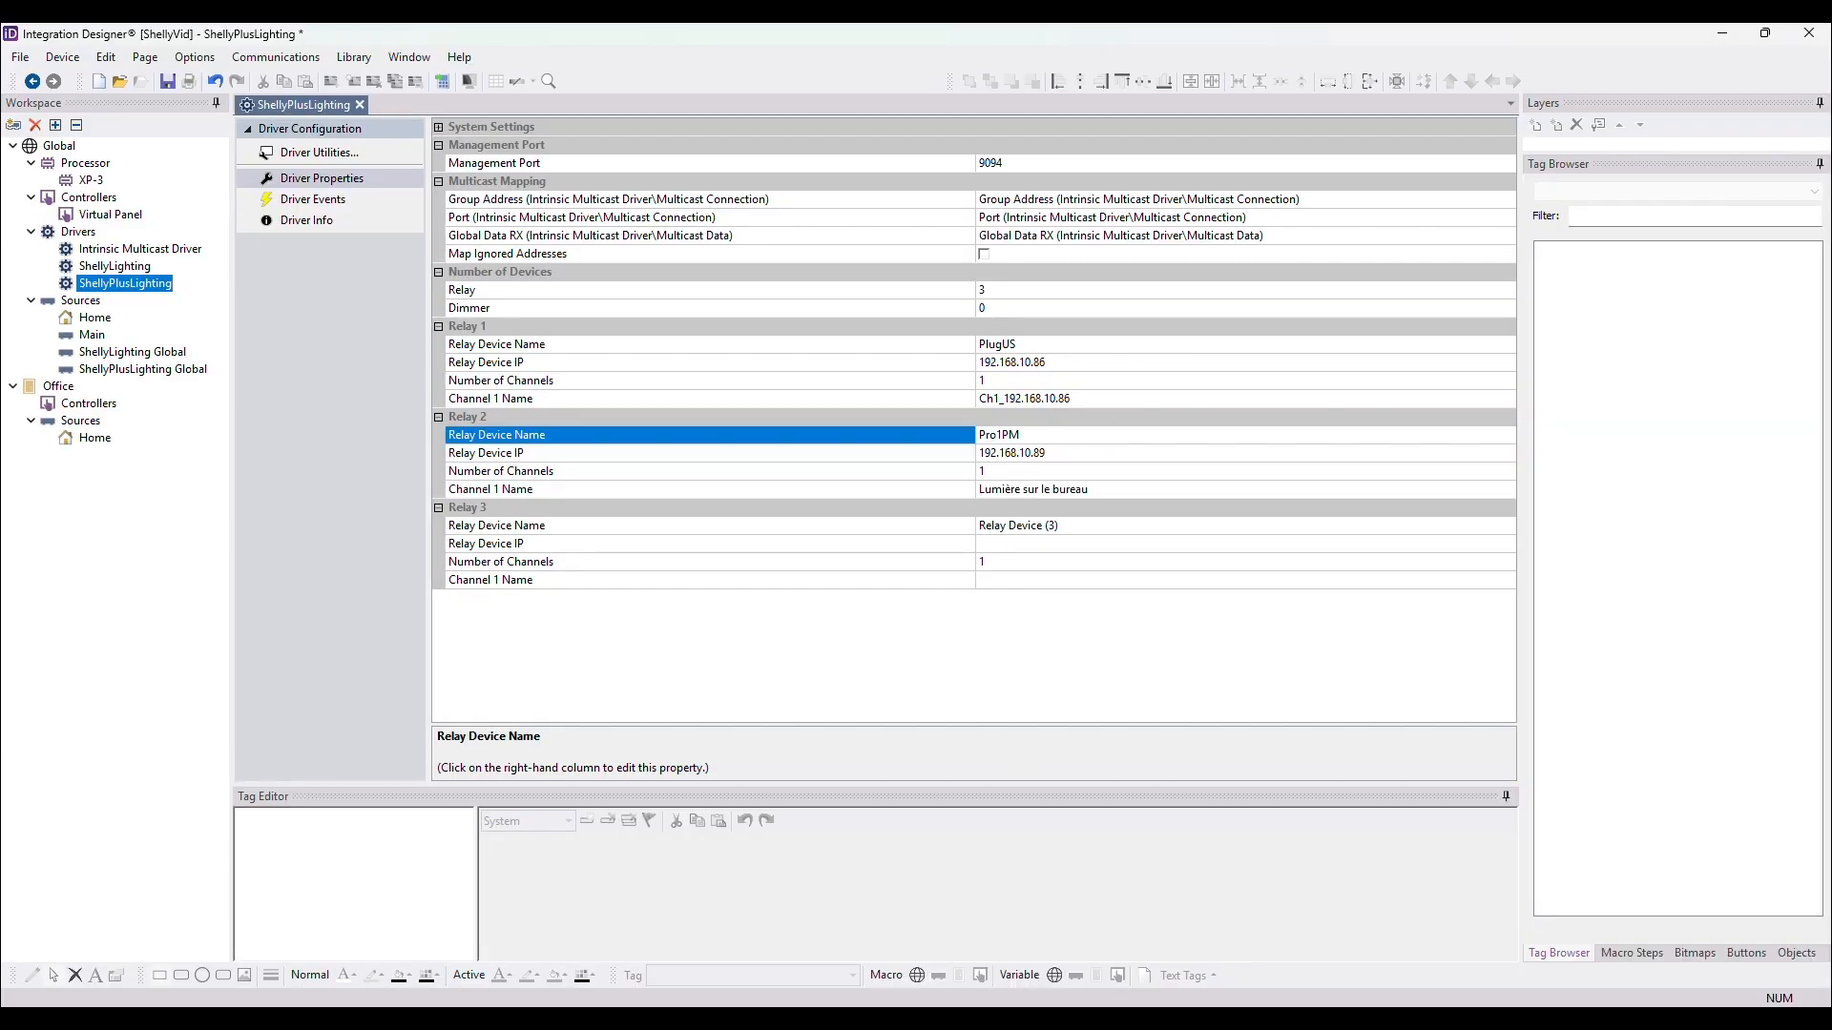
Copy 192.168.10.90 from the management page into Relay 3's device IP and set its number of channels to 2.
mouse_move(854, 1020)
click(957, 938)
click(687, 757)
click(1069, 1019)
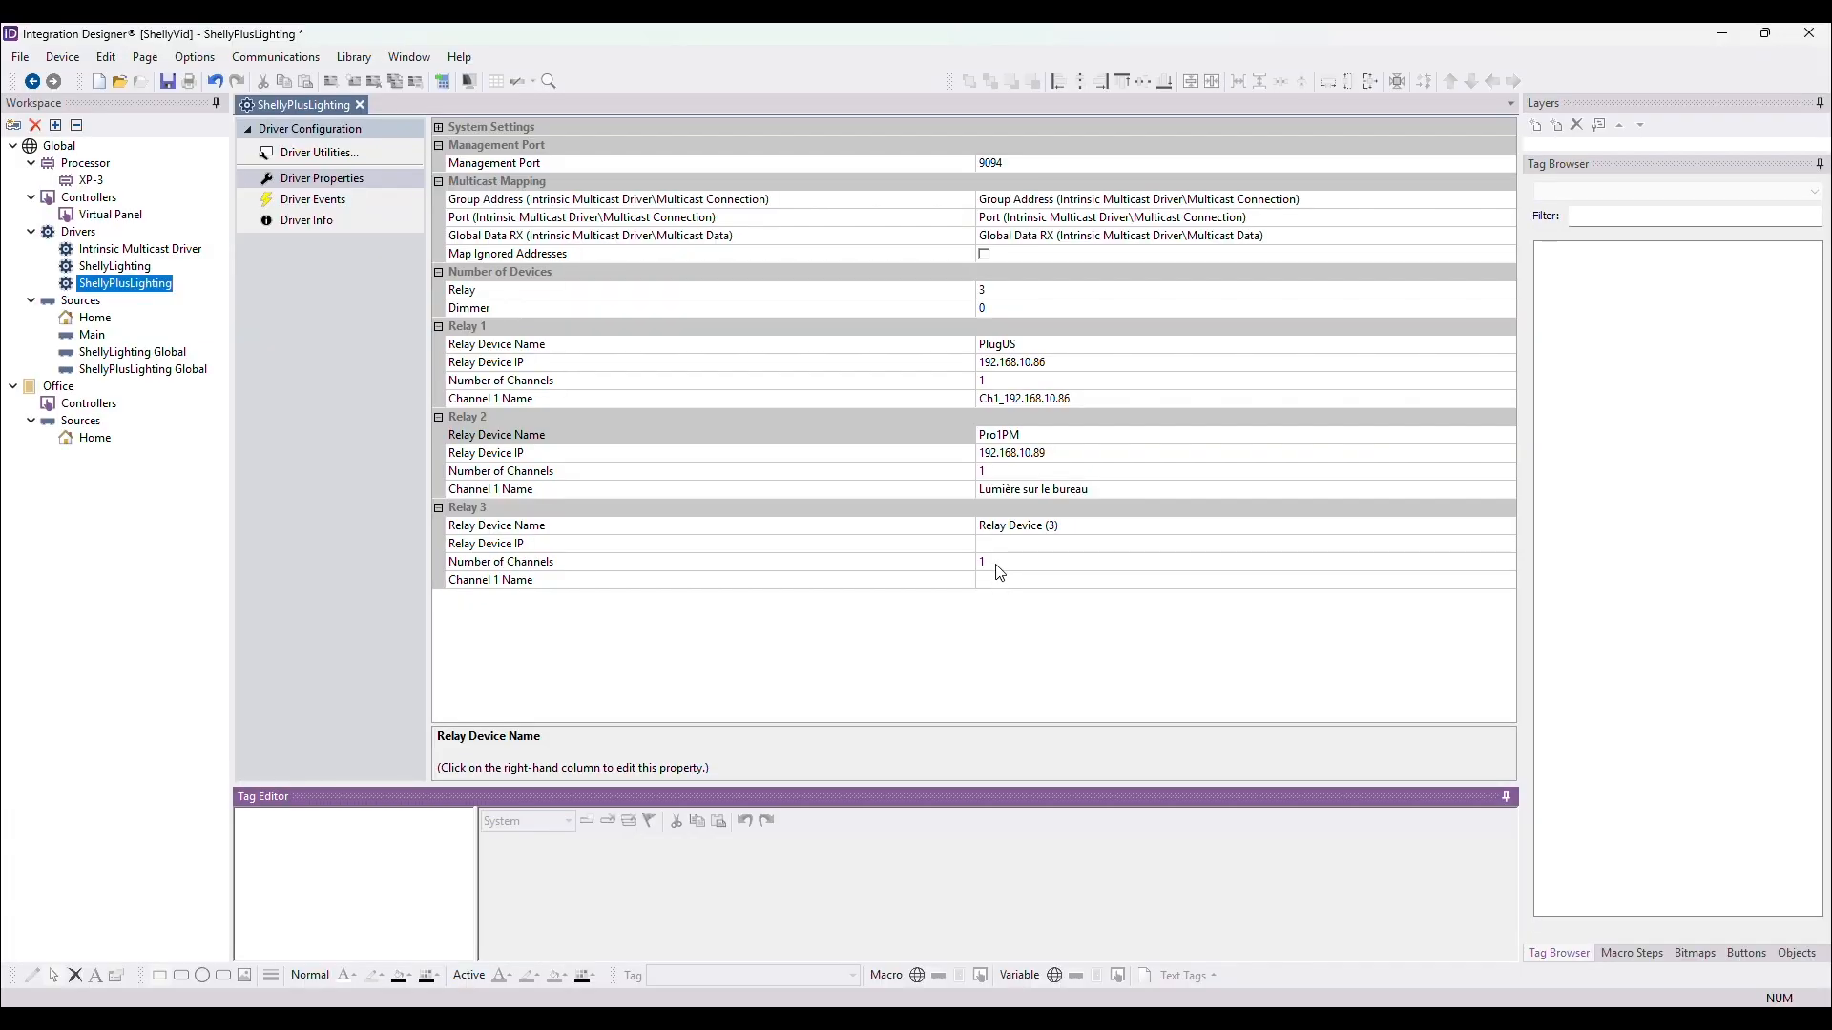
click(998, 547)
key(ctrl+v)
click(1049, 561)
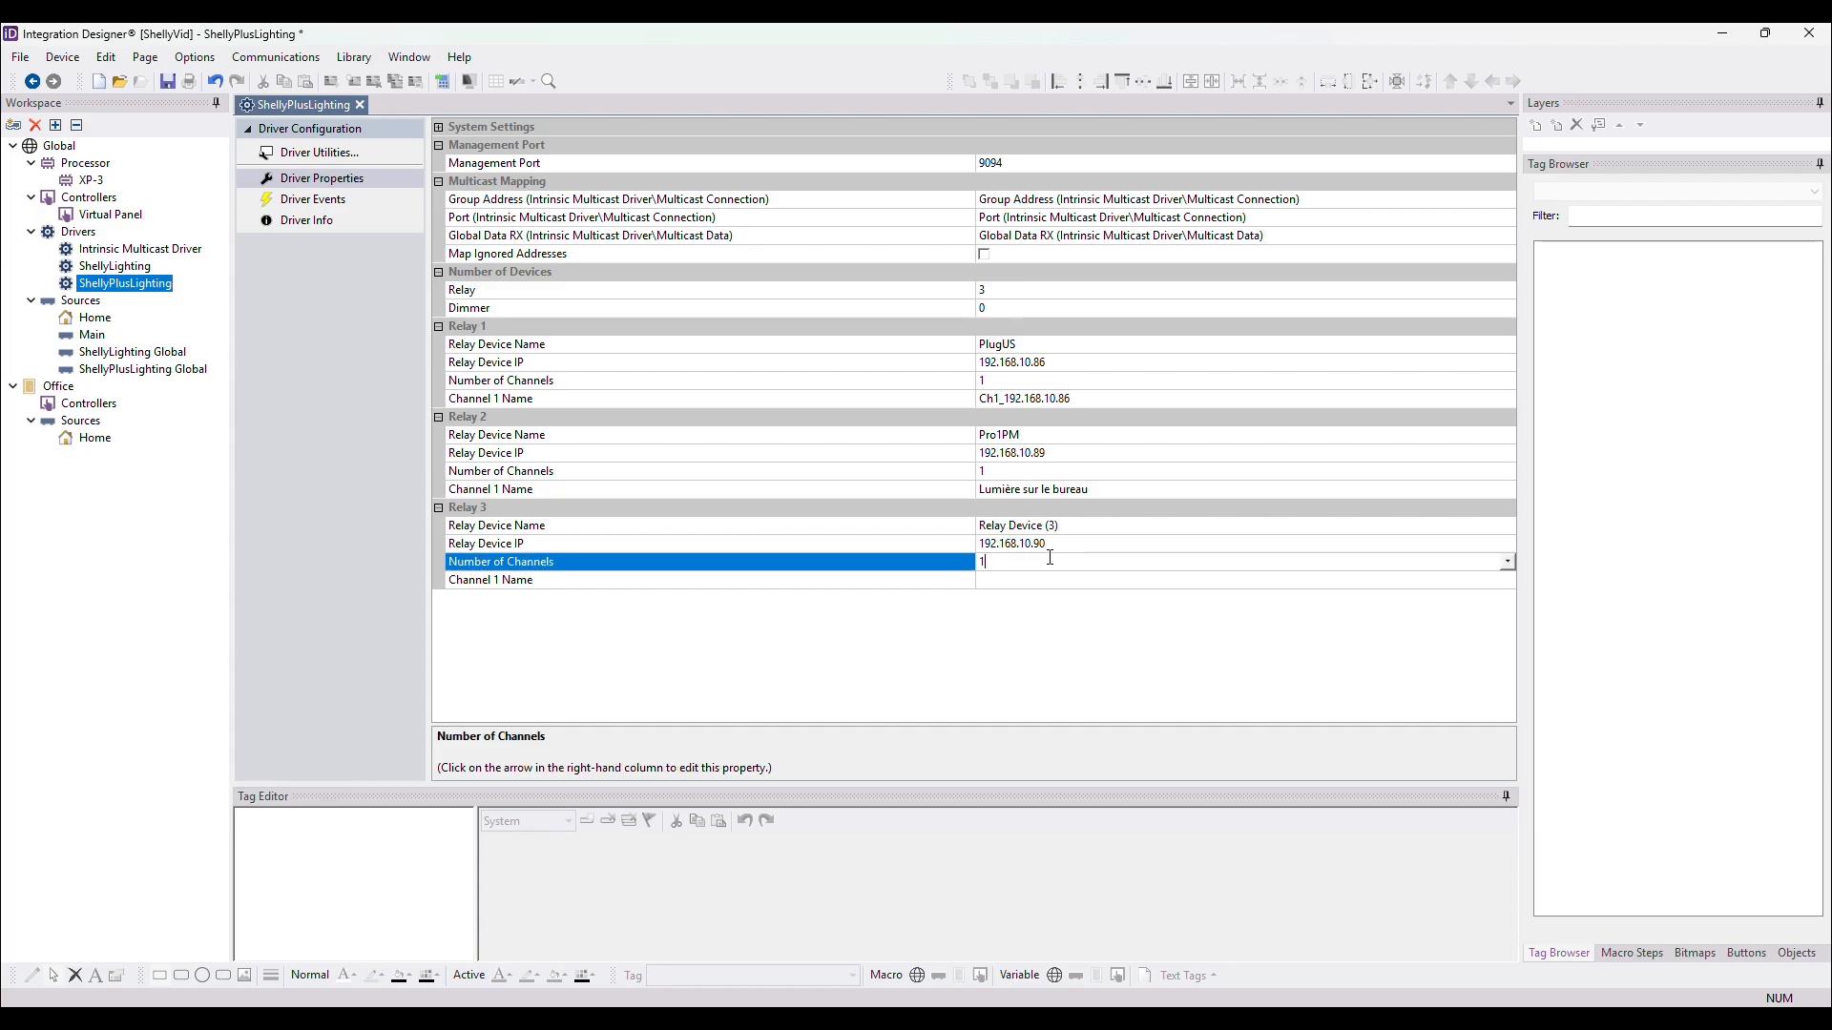
click(1509, 564)
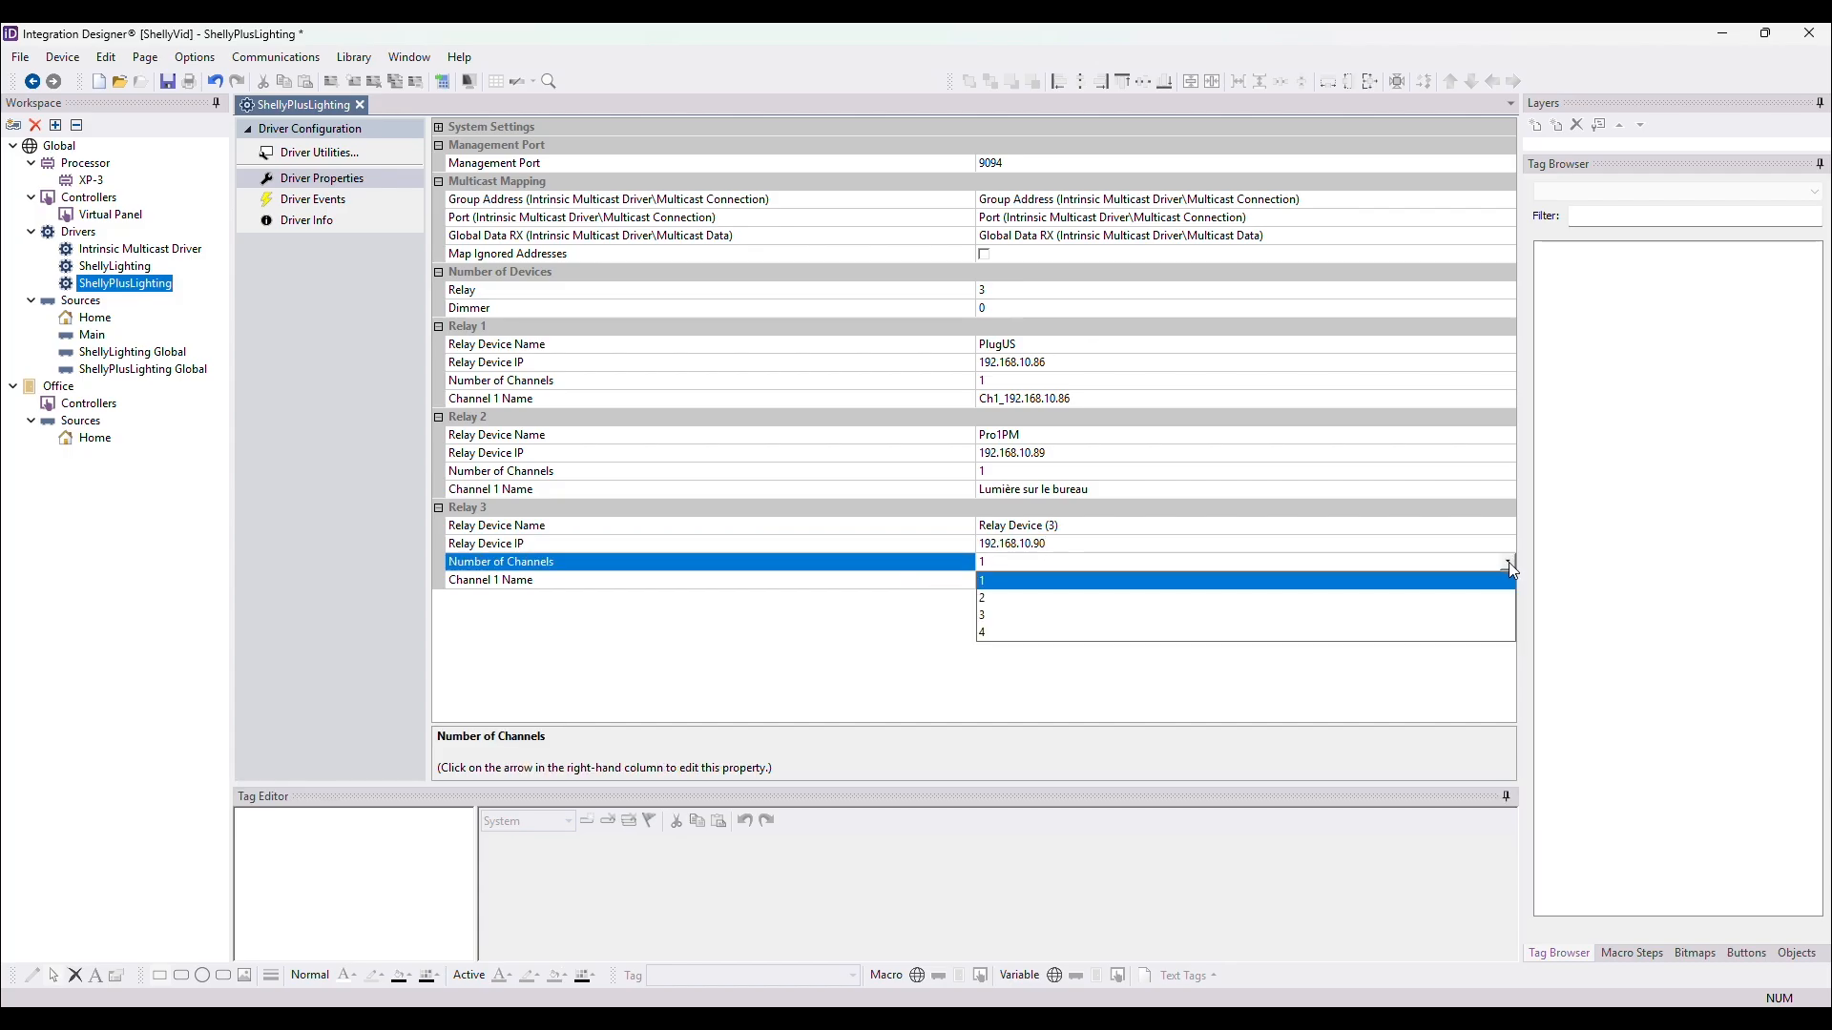
click(987, 599)
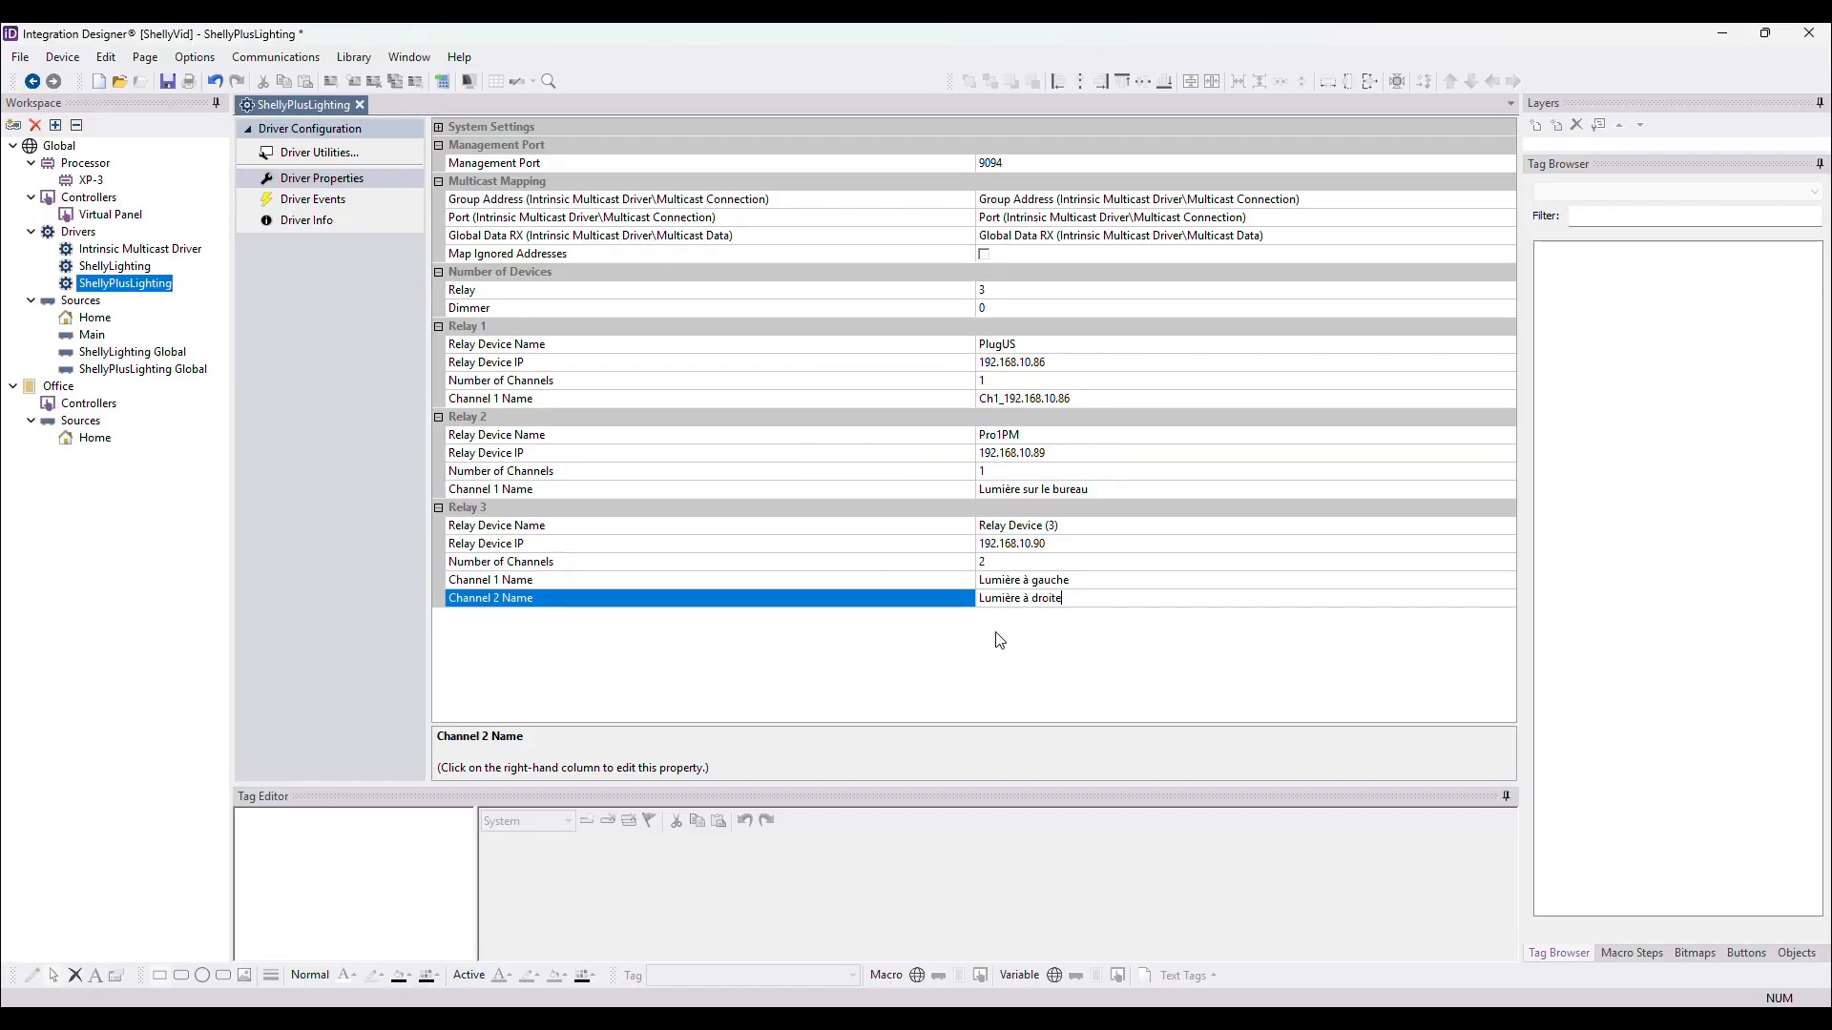
Open the ShellyPlusLighting Global source's Blank page on the Virtual Panel and list the ShellyPlusLighting driver tags.
click(141, 371)
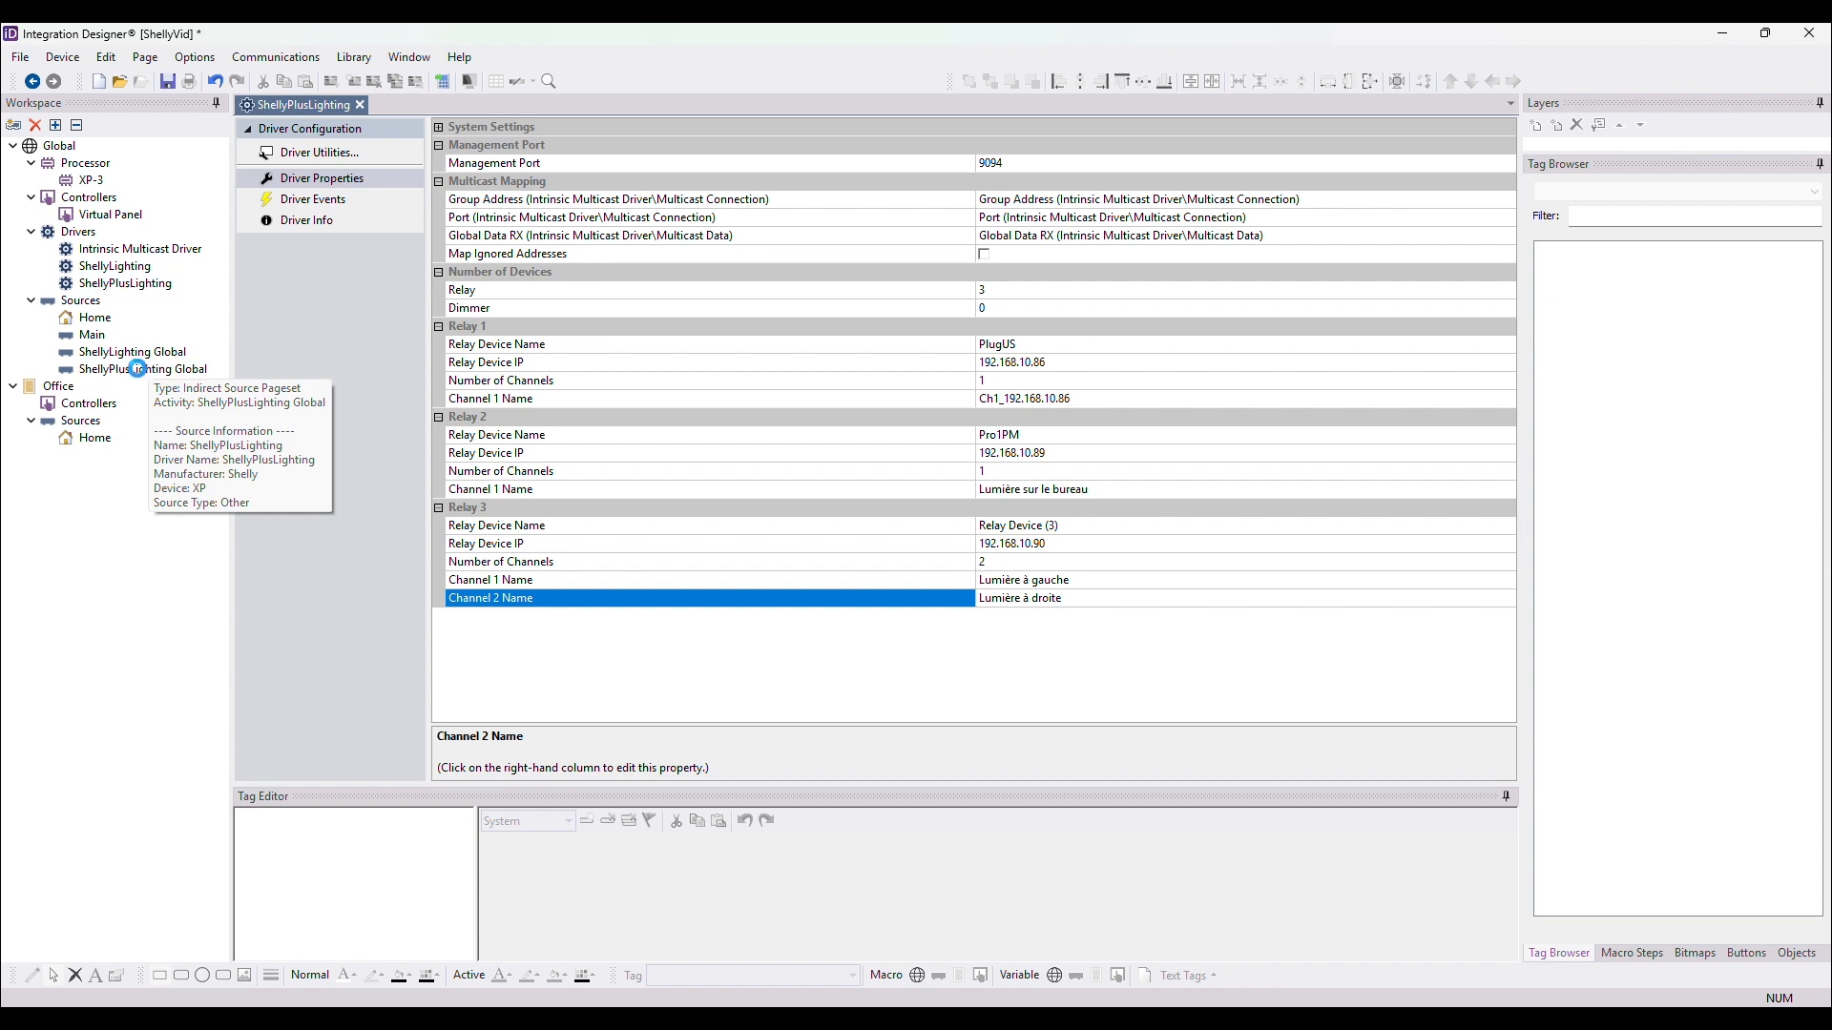
click(294, 404)
click(33, 976)
click(1813, 192)
Draw a stack of buttons for Relay 1's name, channel name and channel controls on the Blank page and align them.
drag(835, 290, 986, 326)
drag(835, 334, 906, 375)
drag(914, 330, 986, 371)
mouse_move(867, 379)
mouse_down()
mouse_move(953, 404)
mouse_move(1179, 358)
mouse_up()
shift+click(937, 340)
click(1122, 82)
Duplicate all the relay buttons and place the copy on the lower part of the page.
key(ctrl+a)
key(ctrl+c)
key(ctrl+v)
drag(1047, 474, 1269, 586)
Draw a wide button for Relay 3's name above its channel buttons and arrange the remaining button groups on the page.
click(33, 976)
drag(883, 449, 1268, 488)
click(53, 976)
drag(870, 351, 871, 376)
drag(1088, 353, 1091, 380)
drag(1131, 313, 1133, 295)
key(ctrl+v)
Assign the Relay 01 Name, Channel 1 Name, Off and Toggle tags to the Relay 1 buttons.
drag(1580, 336, 911, 291)
drag(1601, 264, 912, 333)
drag(1593, 279, 951, 376)
drag(1603, 322, 912, 417)
Assign the Relay 02 Name, Channel 1 Name, Off and Toggle tags to the Relay 2 buttons and Relay 03 Name to the wide button.
drag(1580, 421, 1147, 289)
drag(1600, 350, 1147, 331)
drag(1598, 365, 1187, 375)
drag(1603, 407, 1147, 417)
drag(1579, 579, 1075, 469)
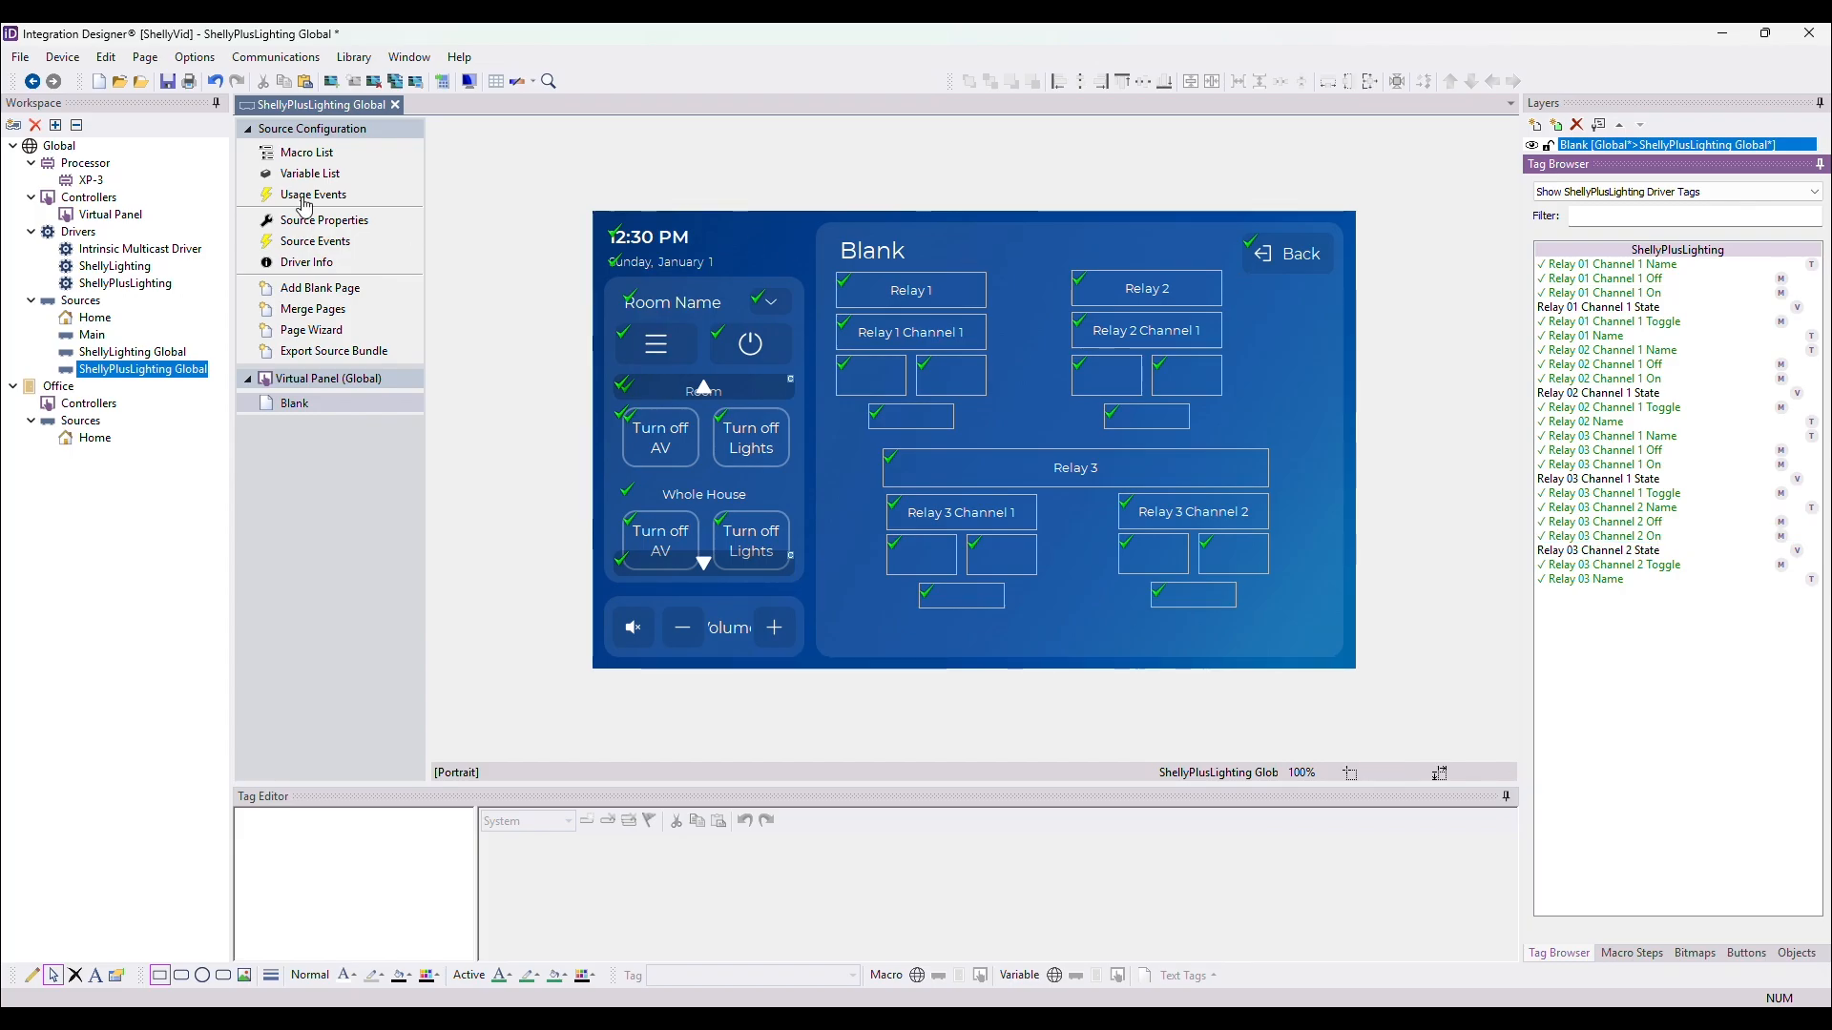
Save the project and set the Control Drivers directory to C:\IntrinsicDev\ShellyPlusSense-RTI.
click(167, 82)
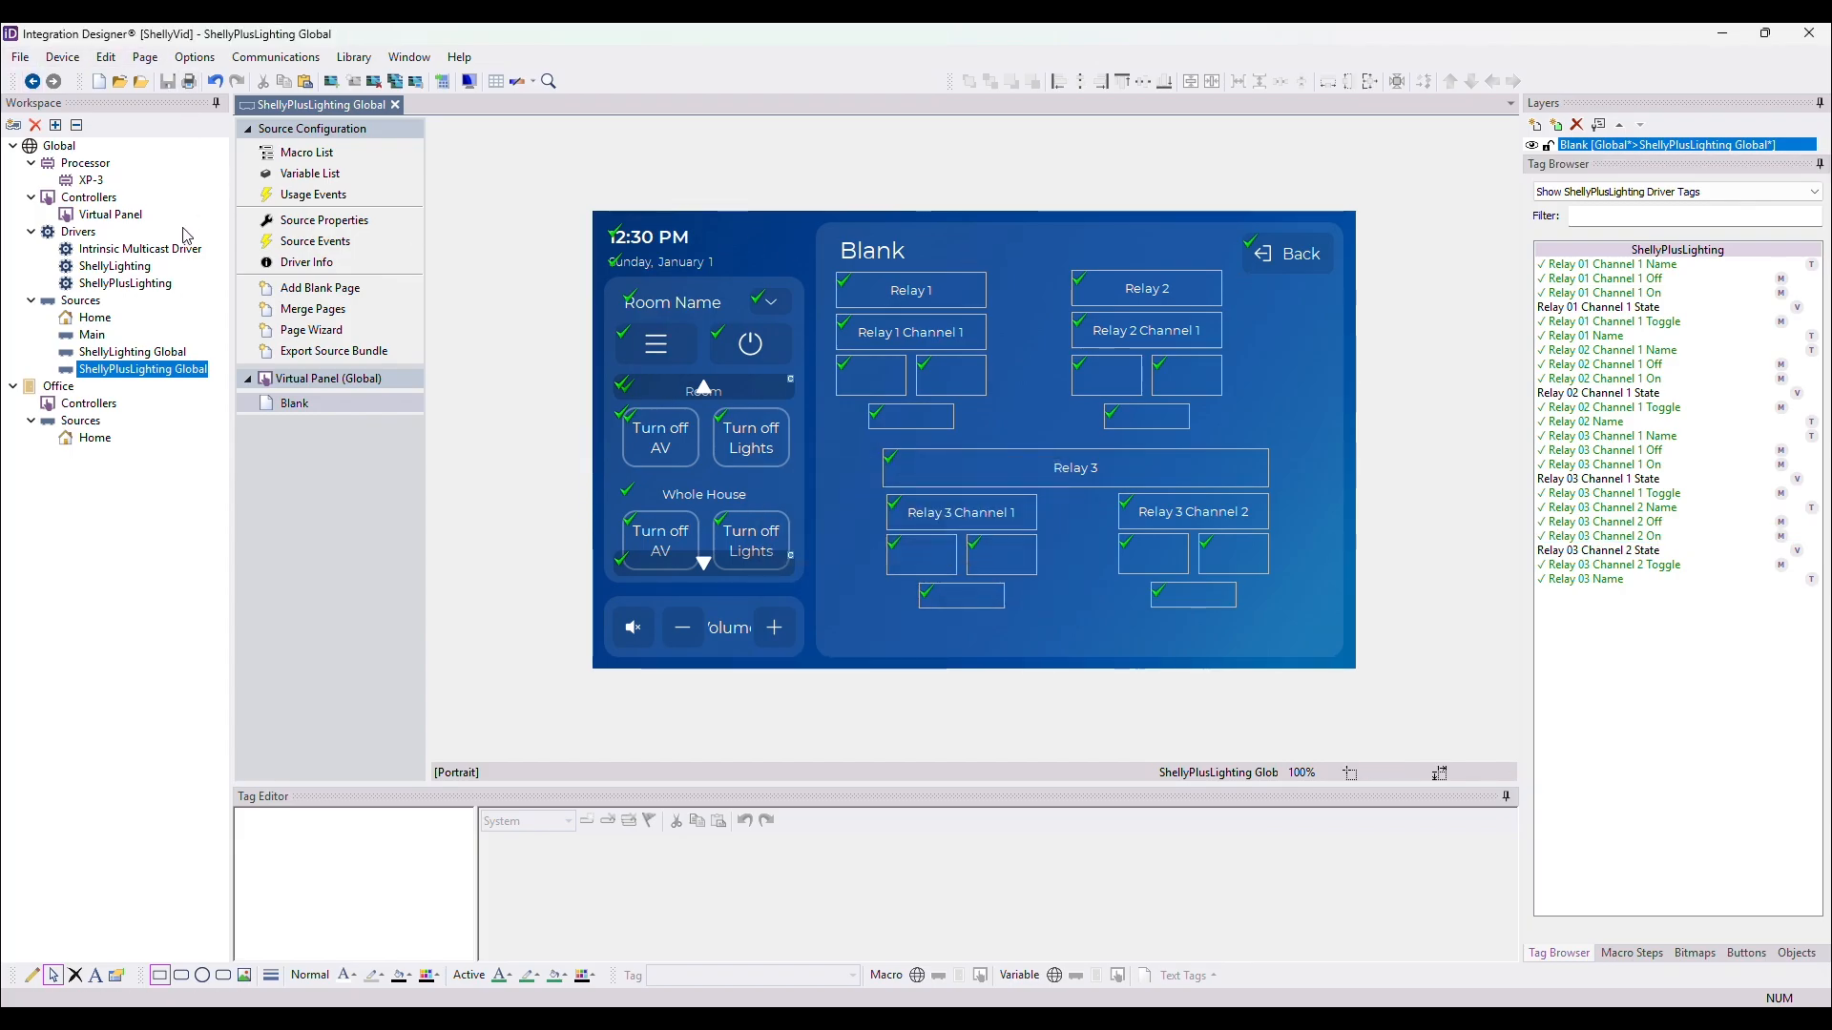
click(194, 57)
click(205, 119)
click(1202, 479)
click(940, 669)
click(879, 667)
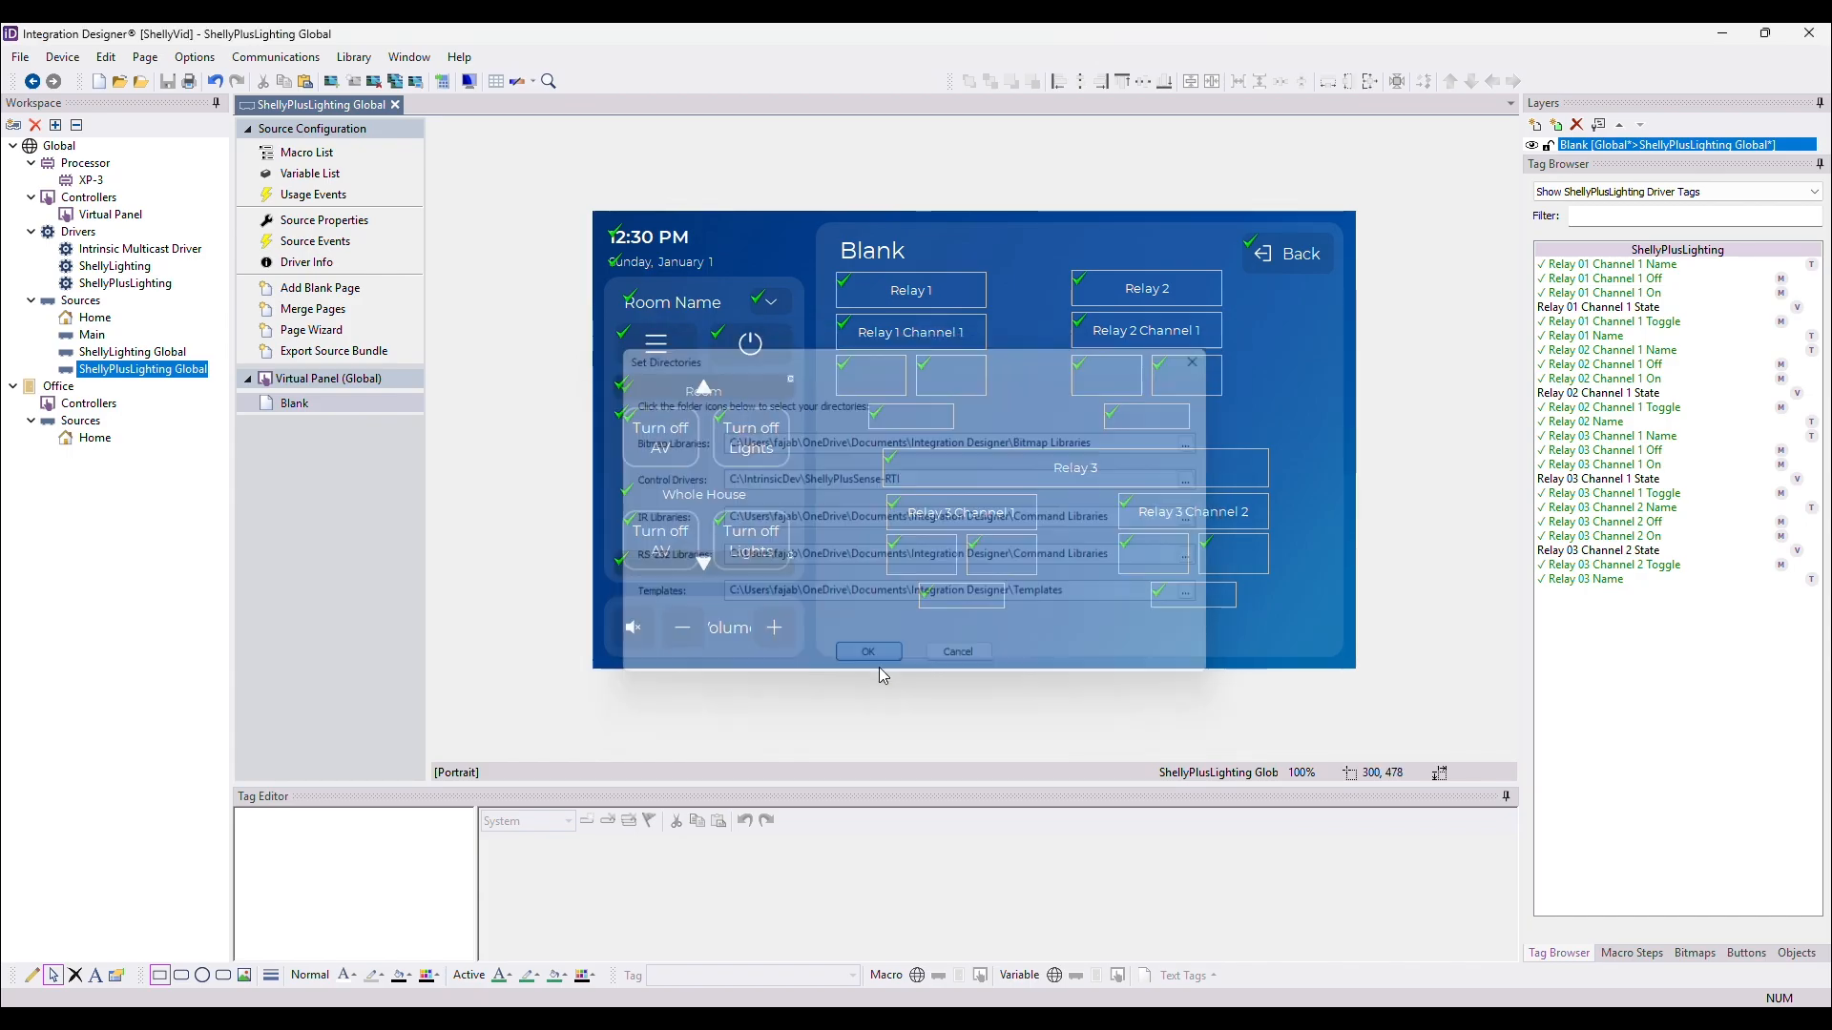
Add the ShellyPlusSense driver from the USER library to the Global room.
click(79, 231)
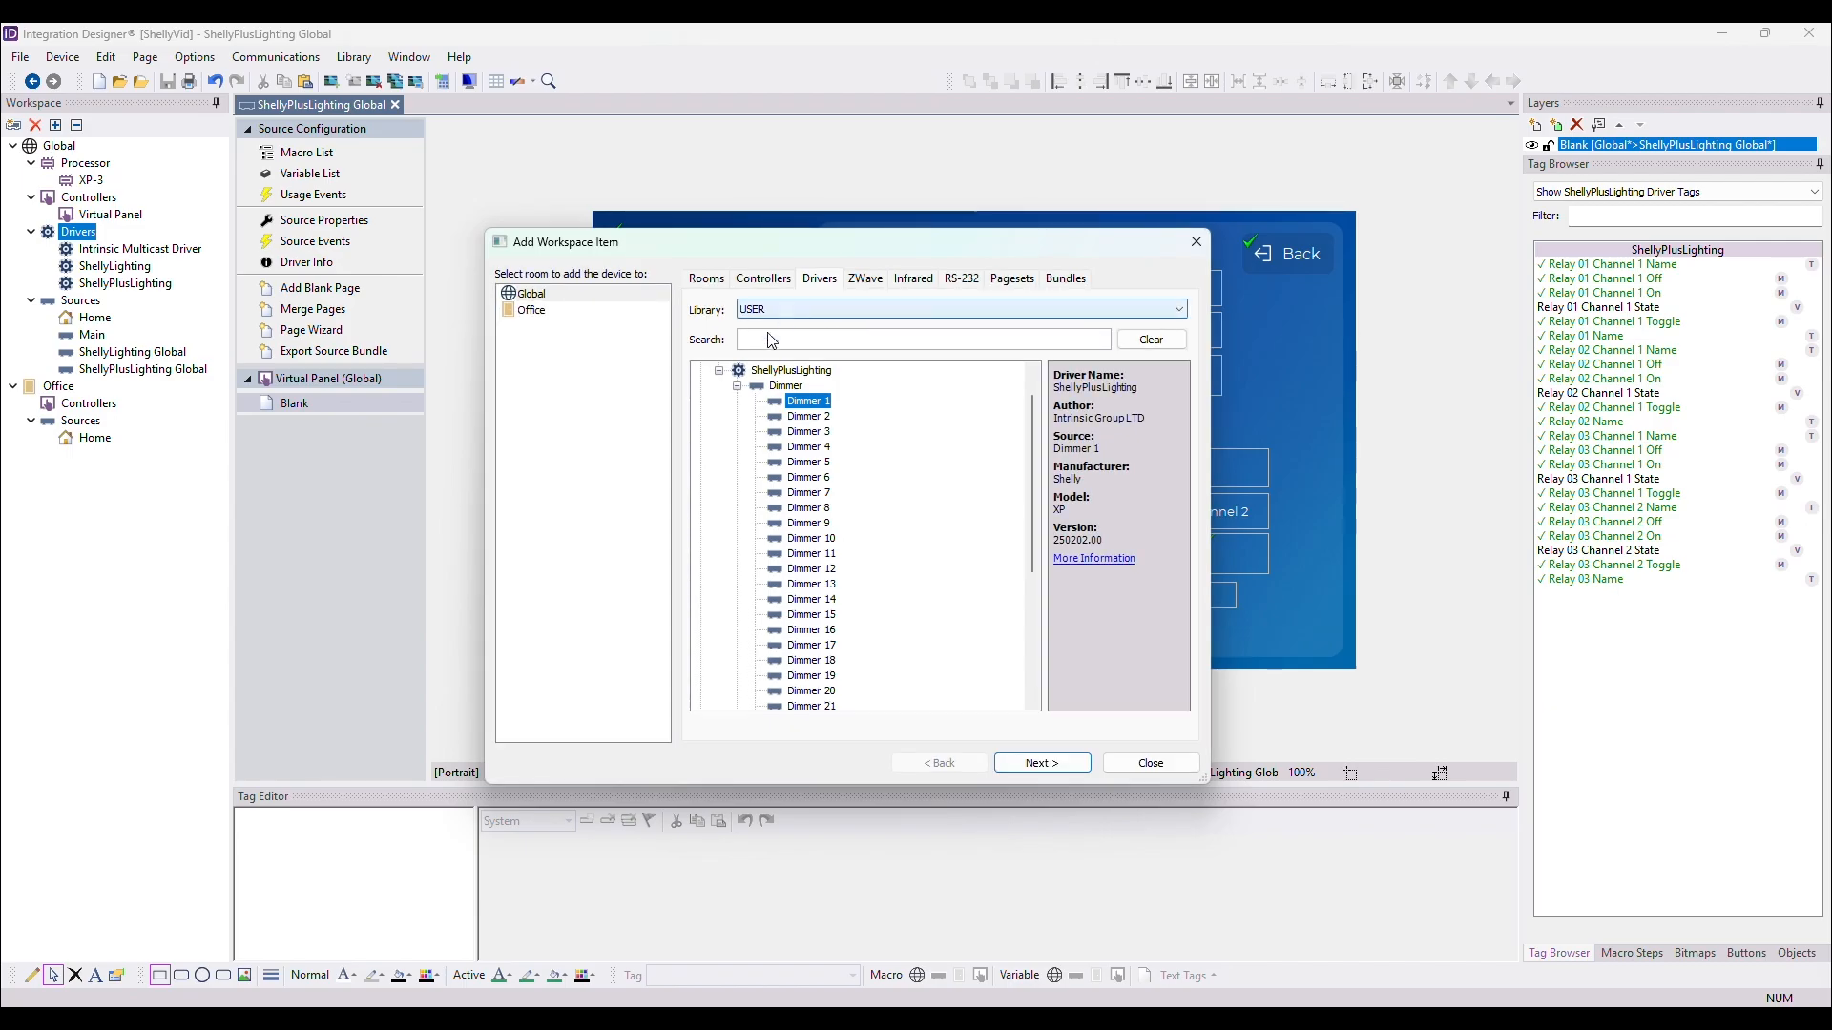
click(719, 373)
click(787, 432)
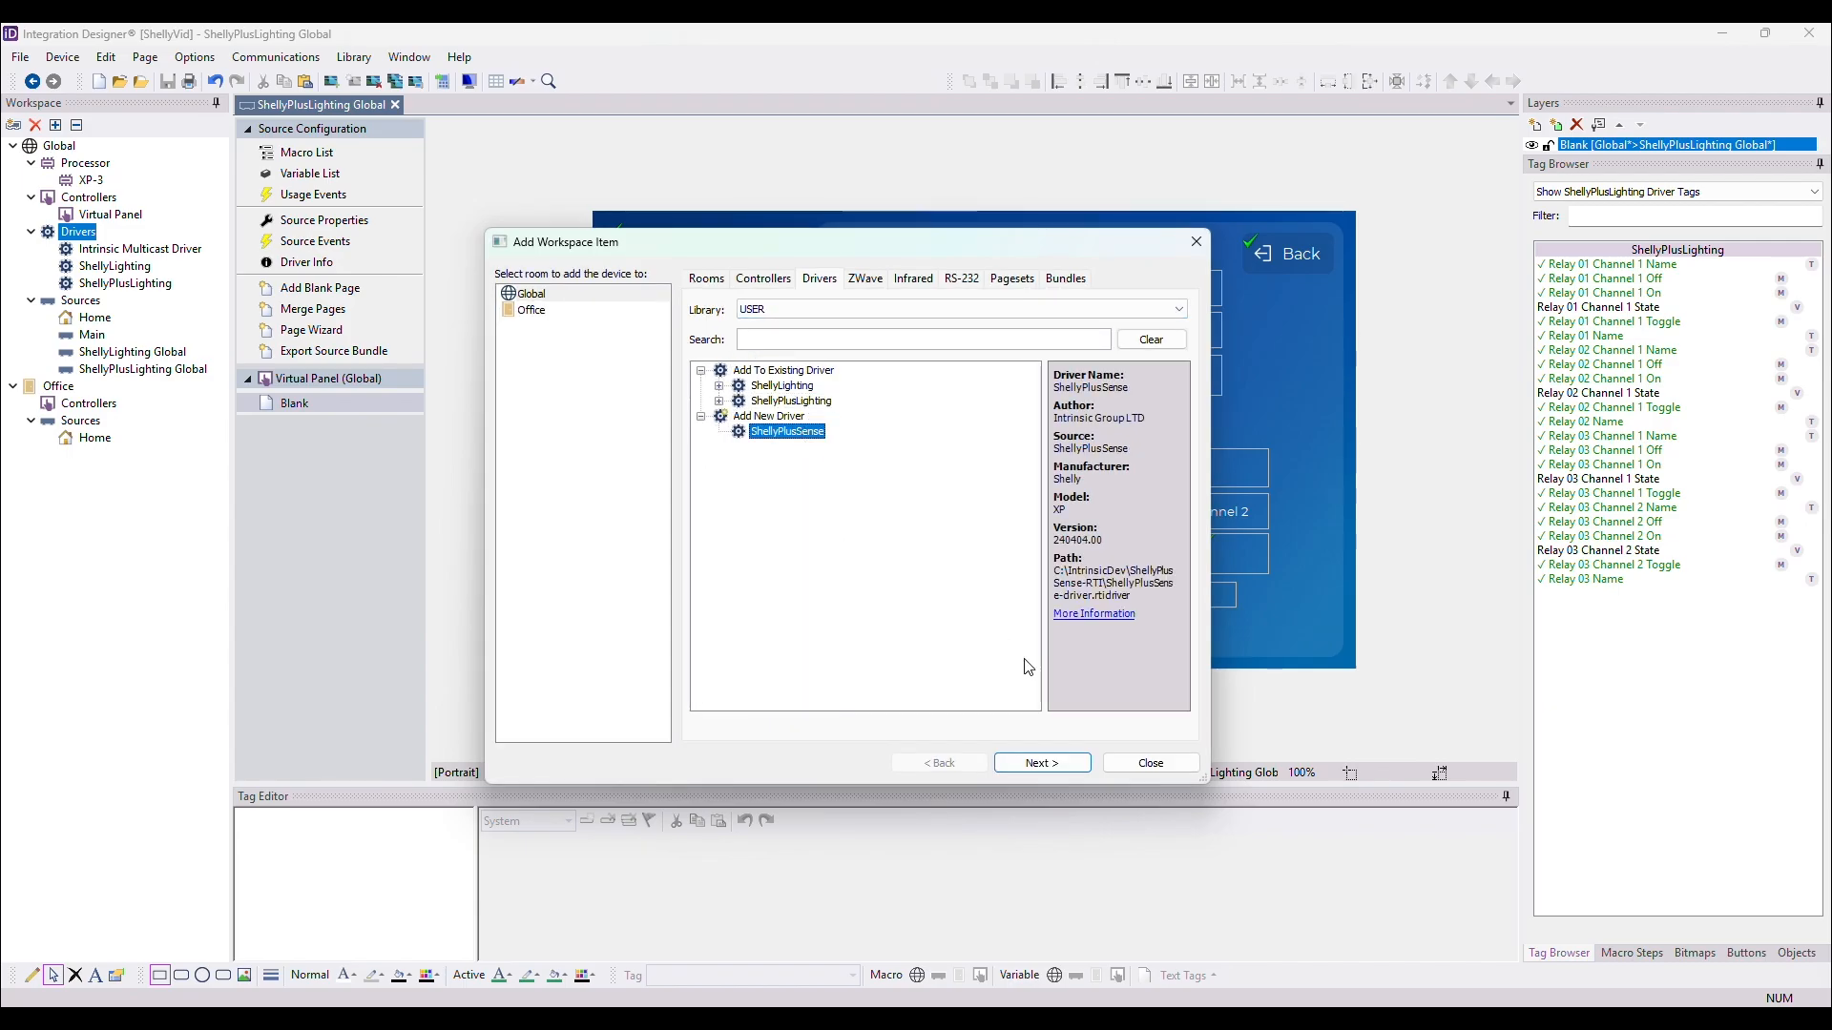
click(1044, 764)
click(1043, 763)
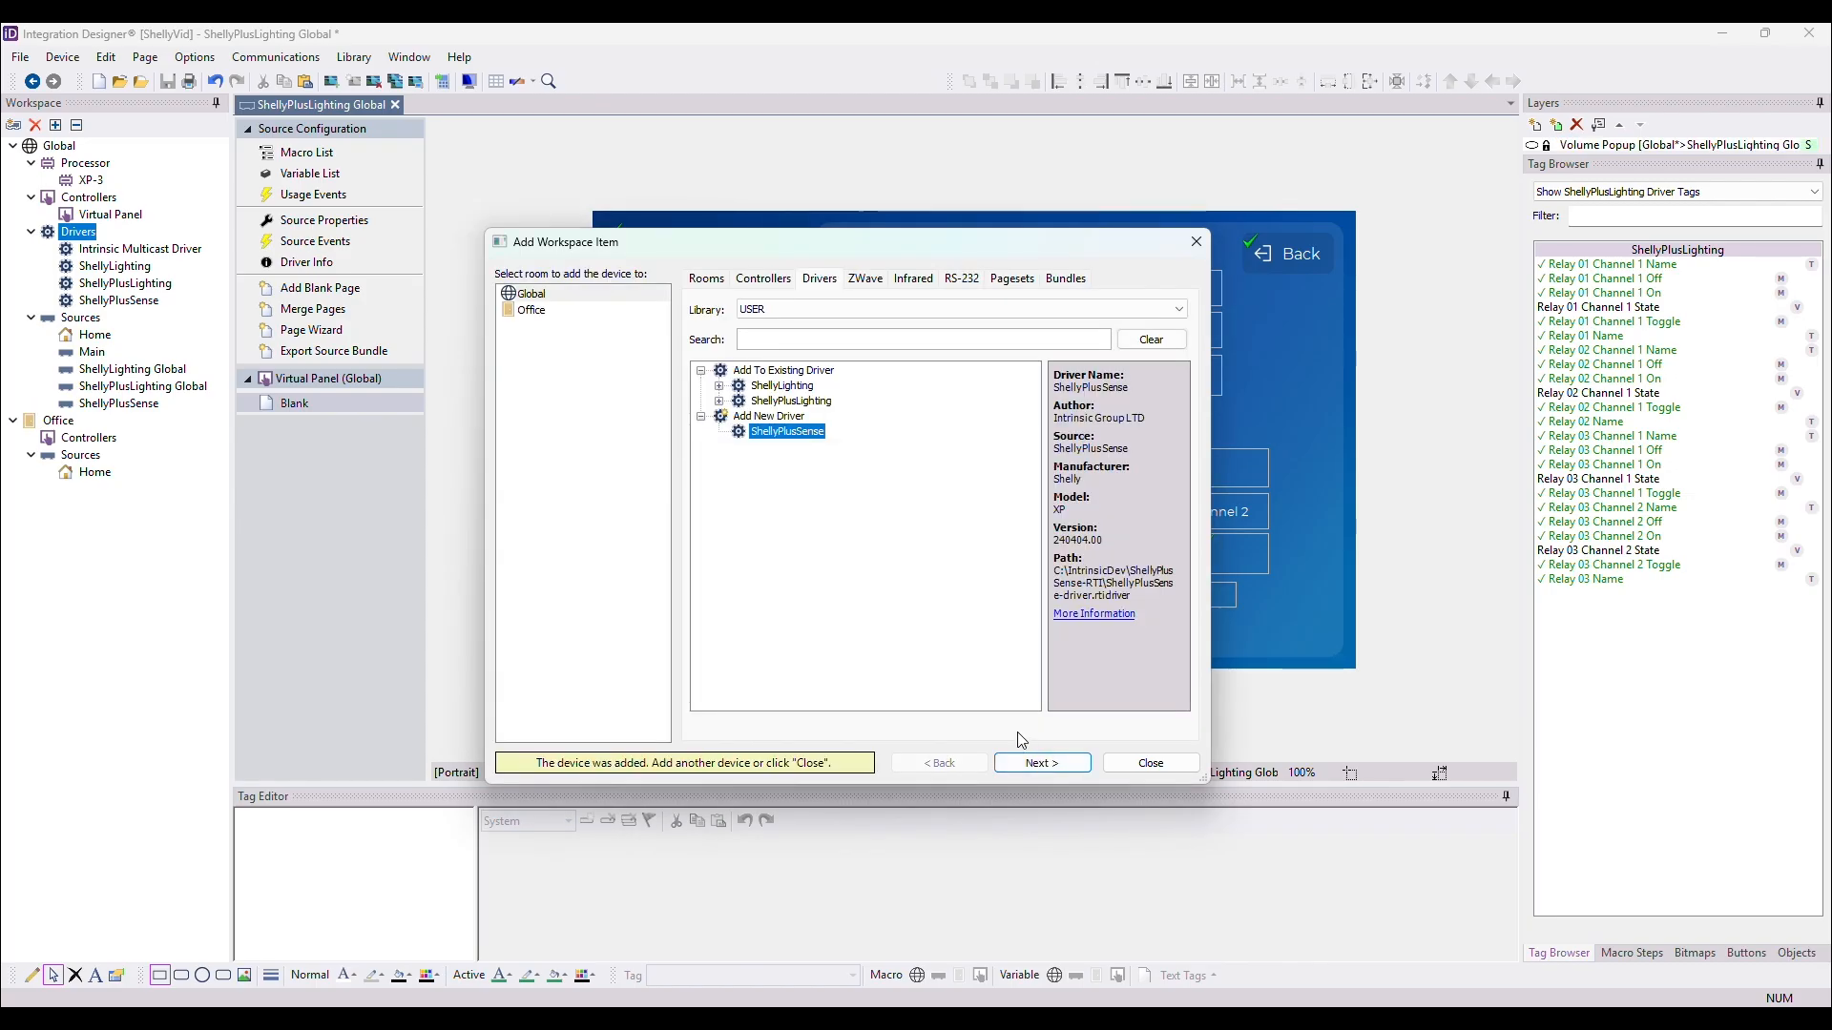
click(1149, 762)
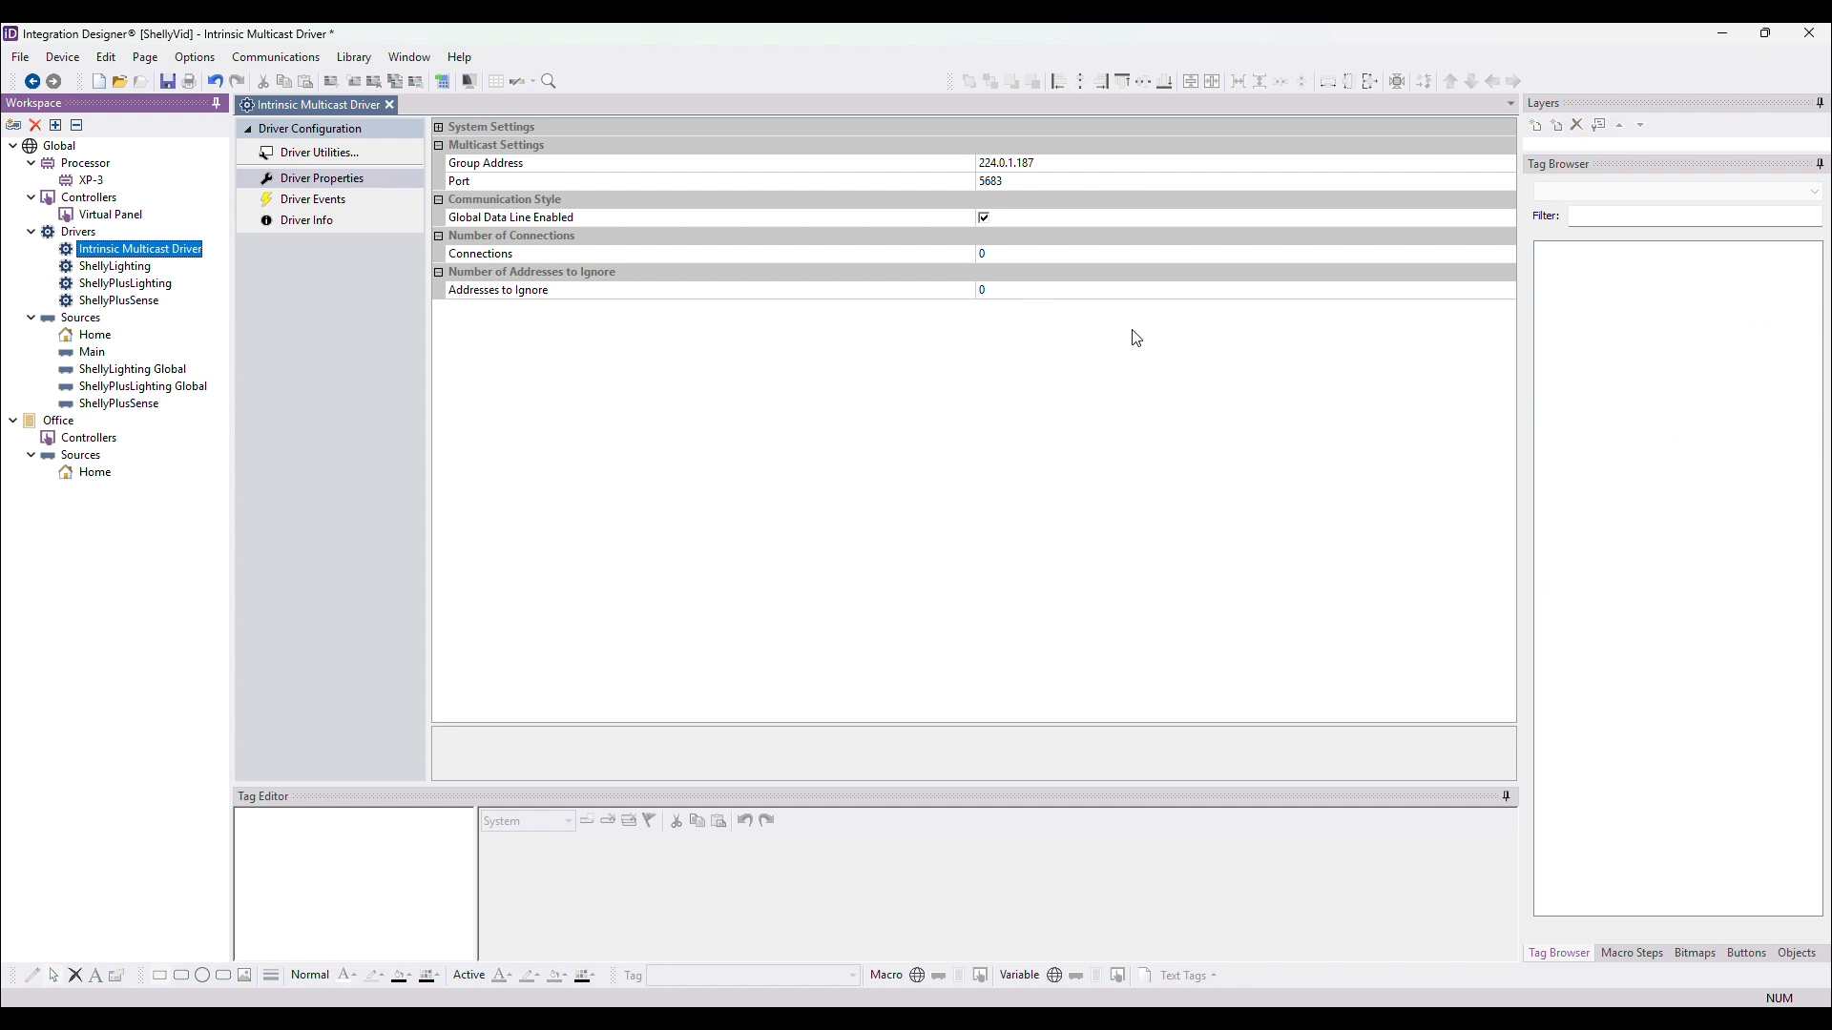
Set the Intrinsic Multicast Driver's Connections to 1 and its Monitored IP Address to 192.168.10.85.
click(1130, 254)
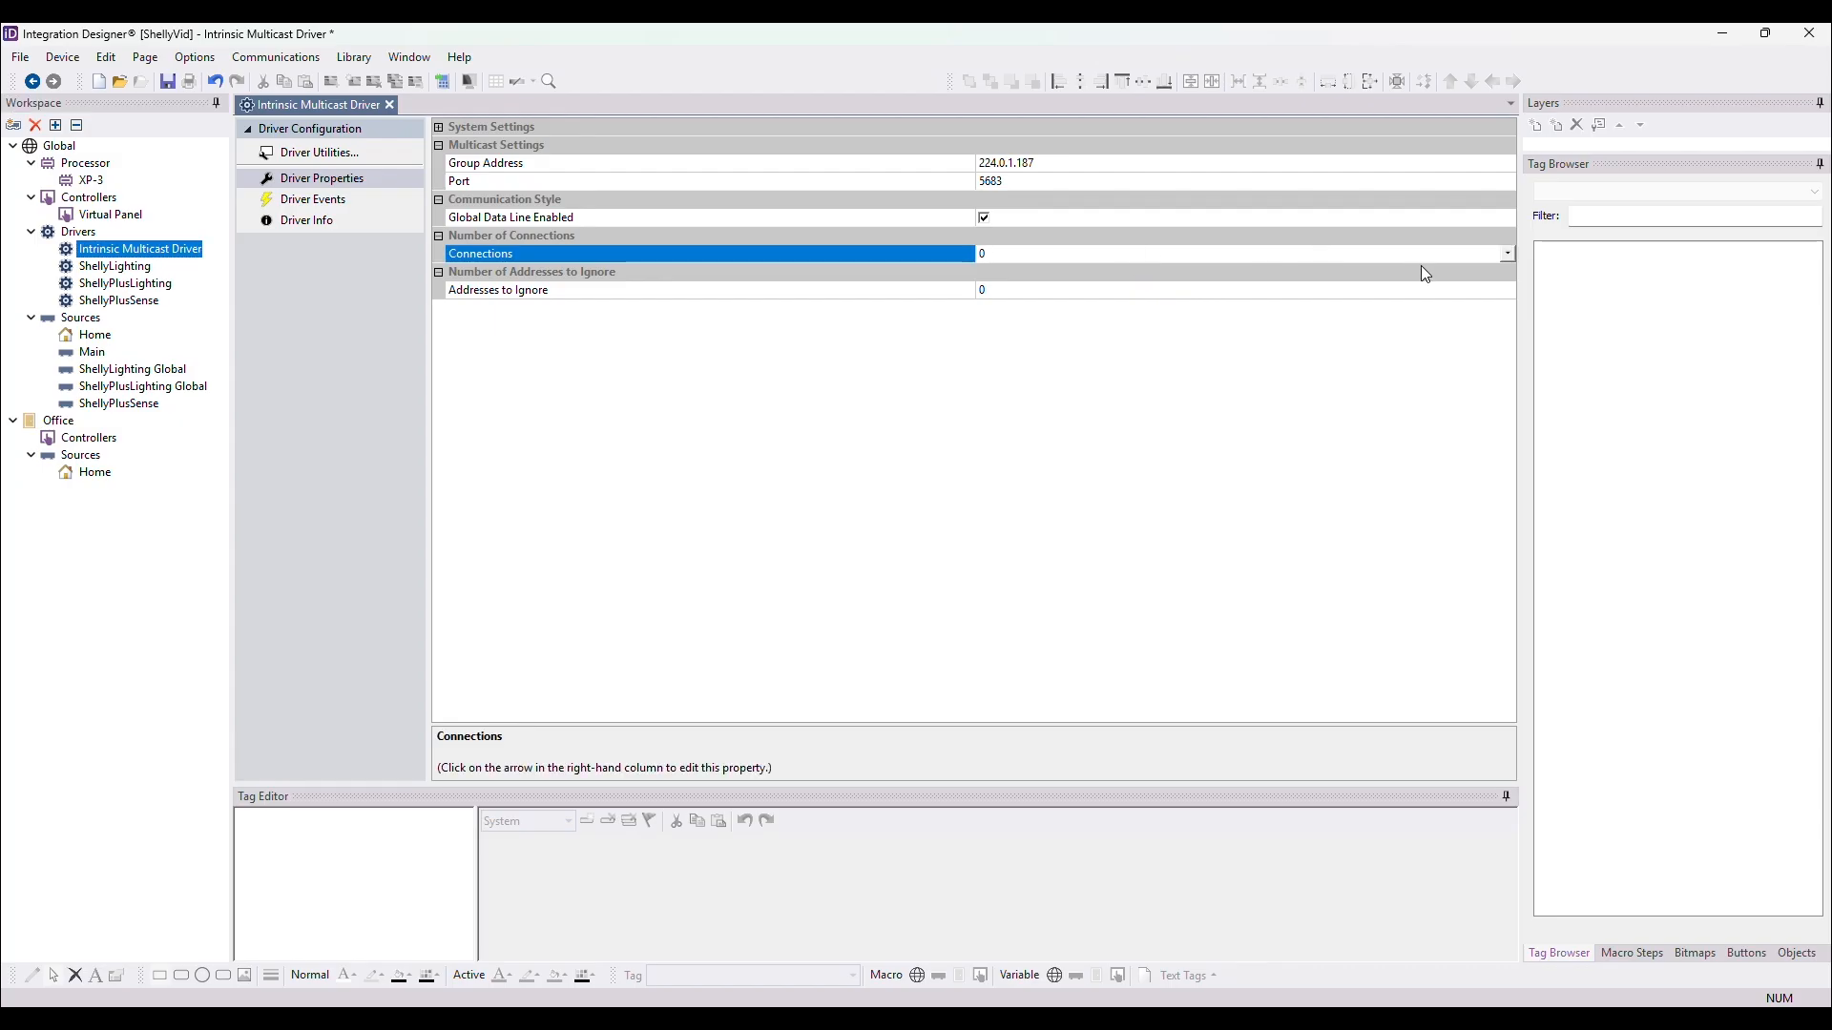
click(1507, 258)
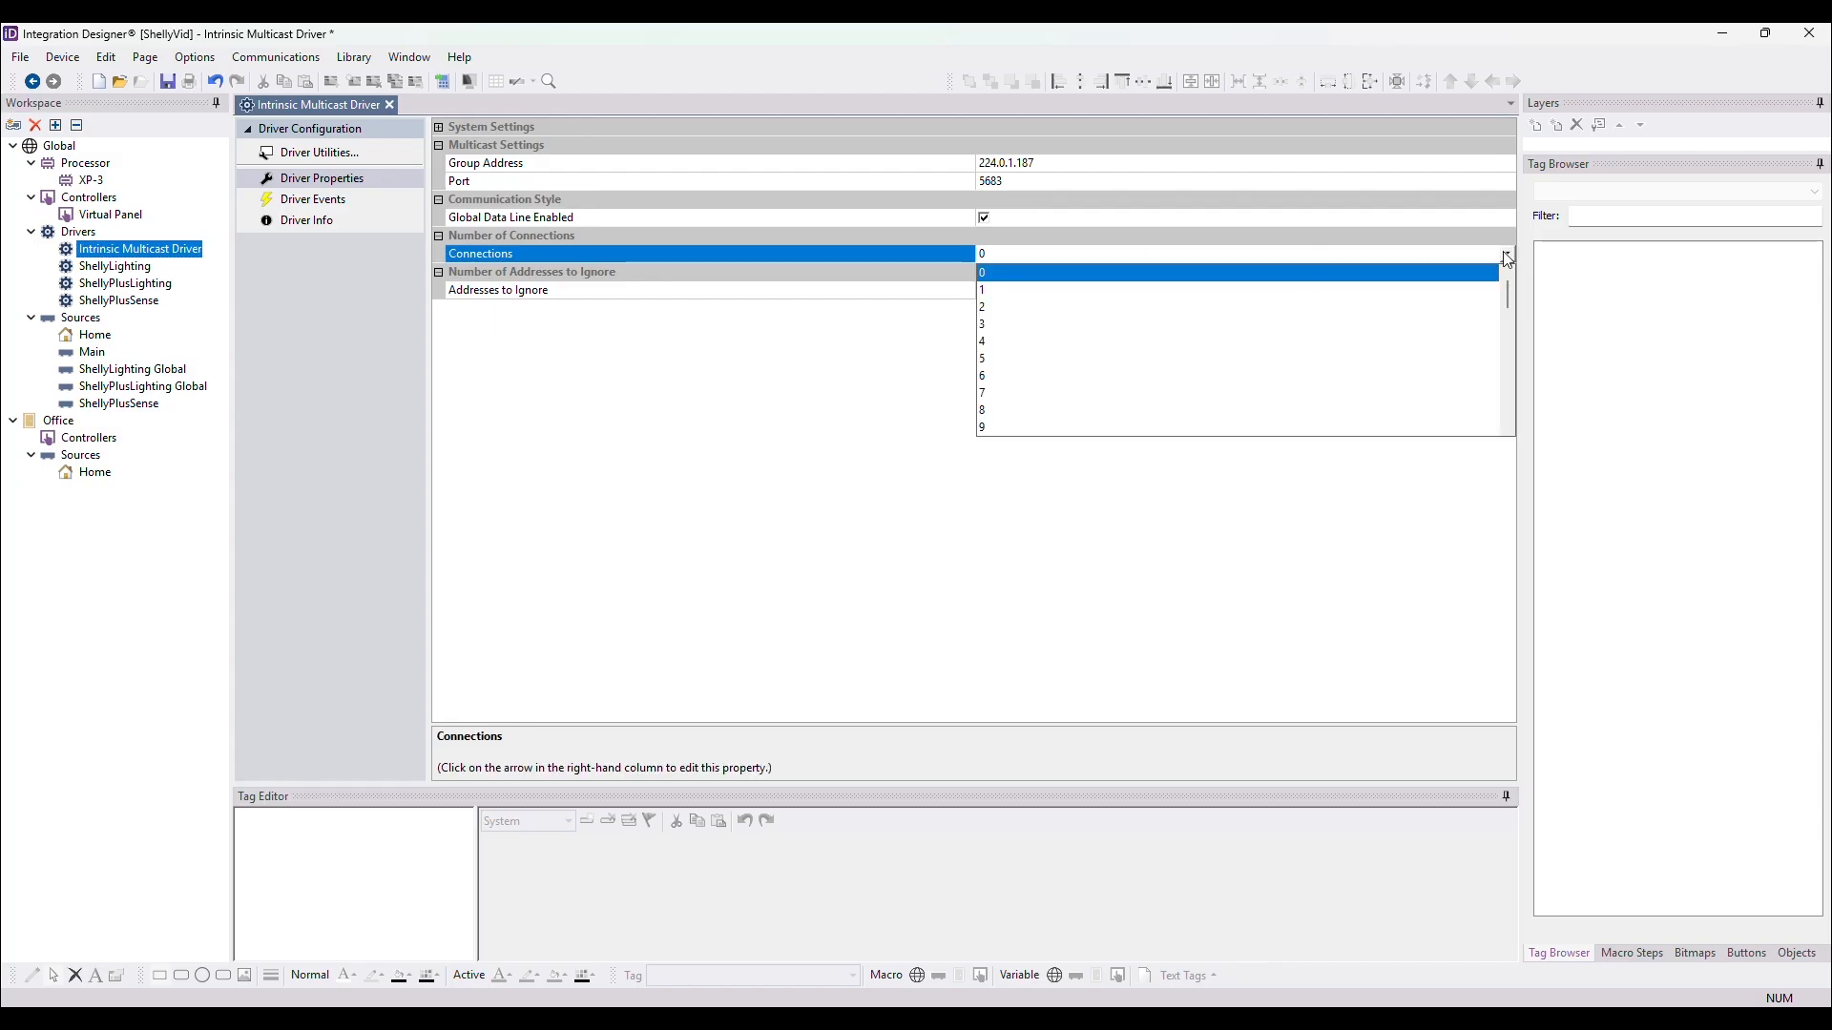
click(1018, 288)
click(1024, 292)
drag(1014, 292, 977, 292)
key(BackSpace)
click(1085, 294)
key(BackSpace)
Label the Intrinsic Multicast Driver's first monitored connection Plusi4.
click(1073, 308)
text(Plus)
key(BackSpace)
key(BackSpace)
key(BackSpace)
key(BackSpace)
text(Plusi4)
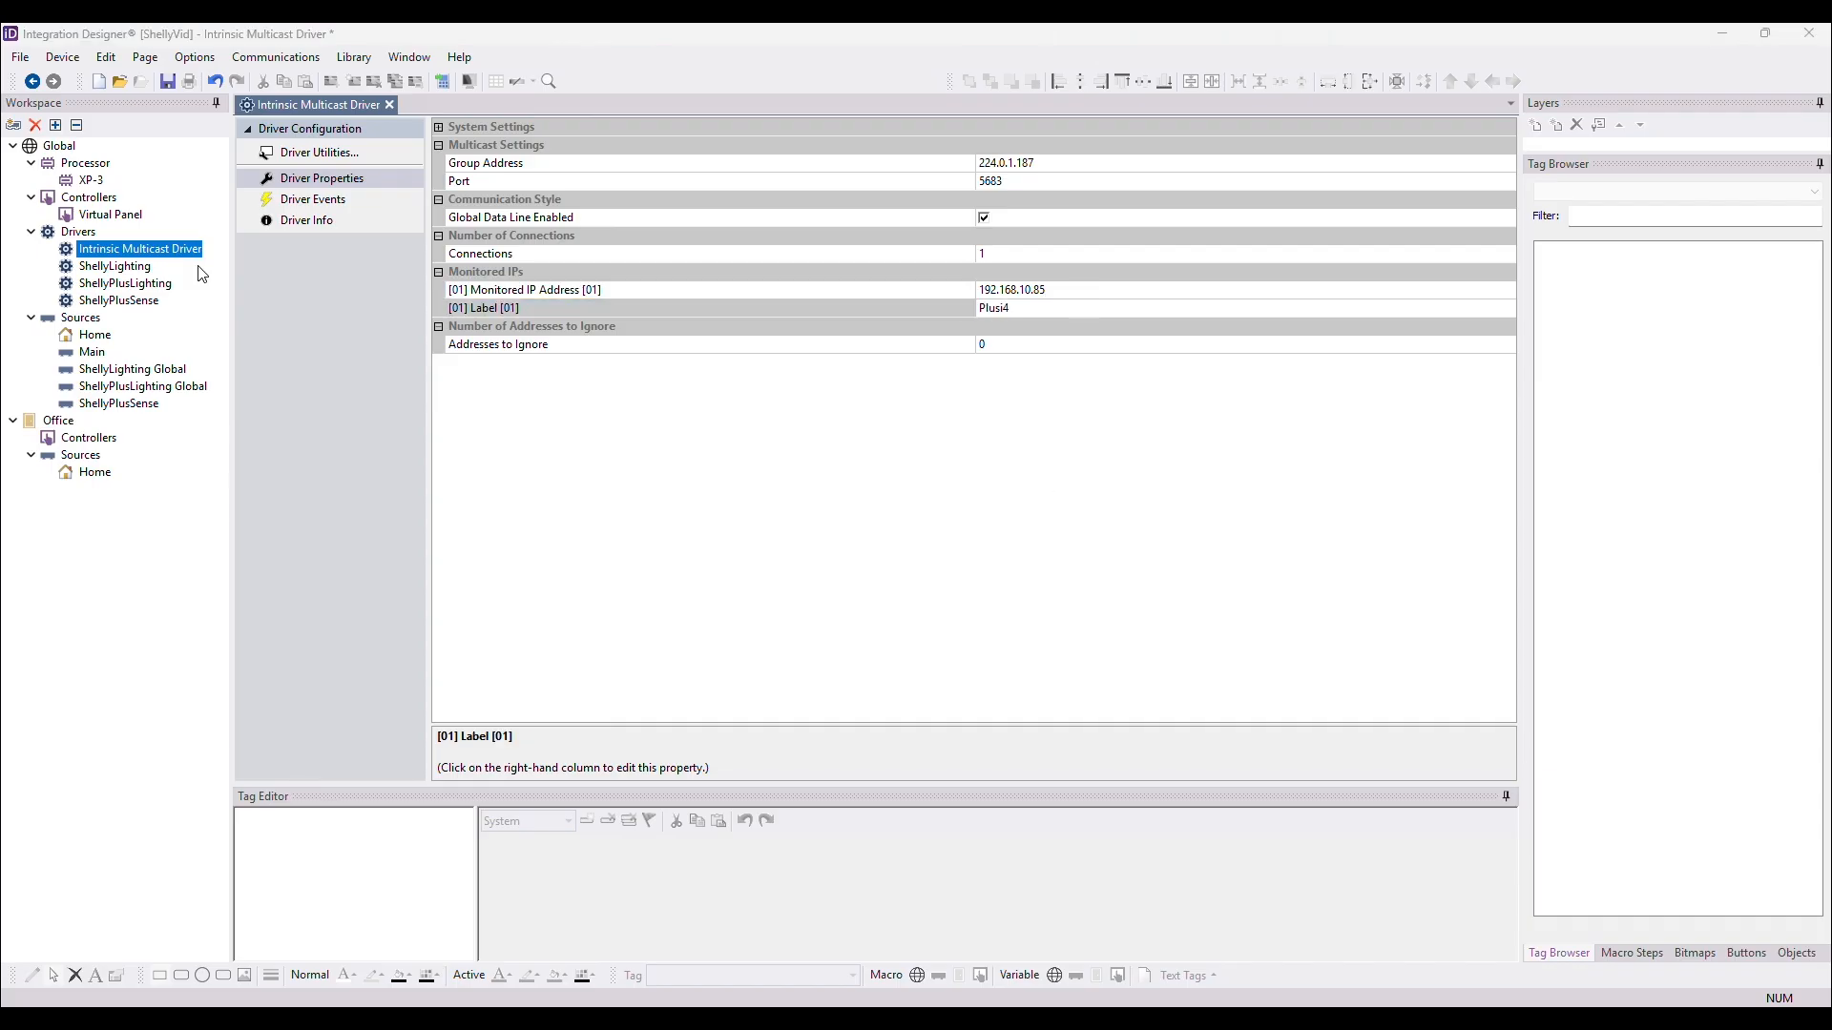
Map the ShellyPlusSense driver's IP Address property to the Intrinsic Multicast Driver's Device IPs IP Address 1.
double_click(119, 300)
click(358, 181)
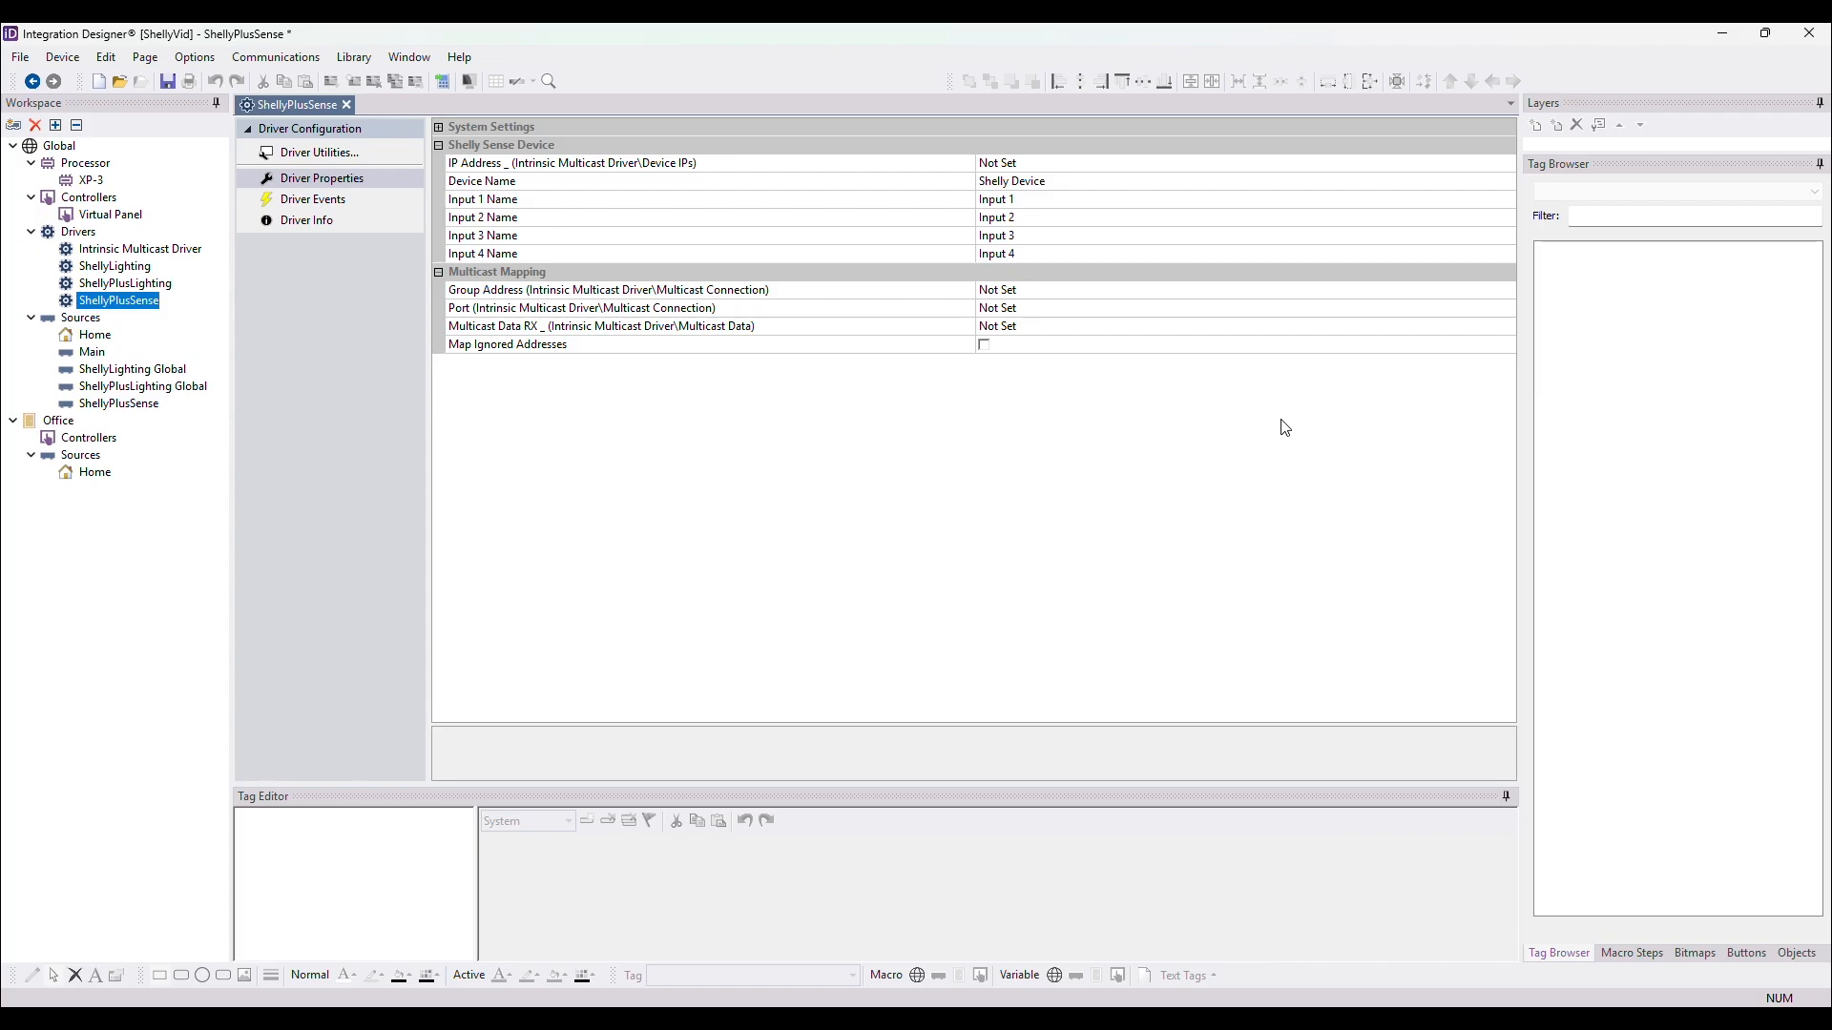
click(1362, 167)
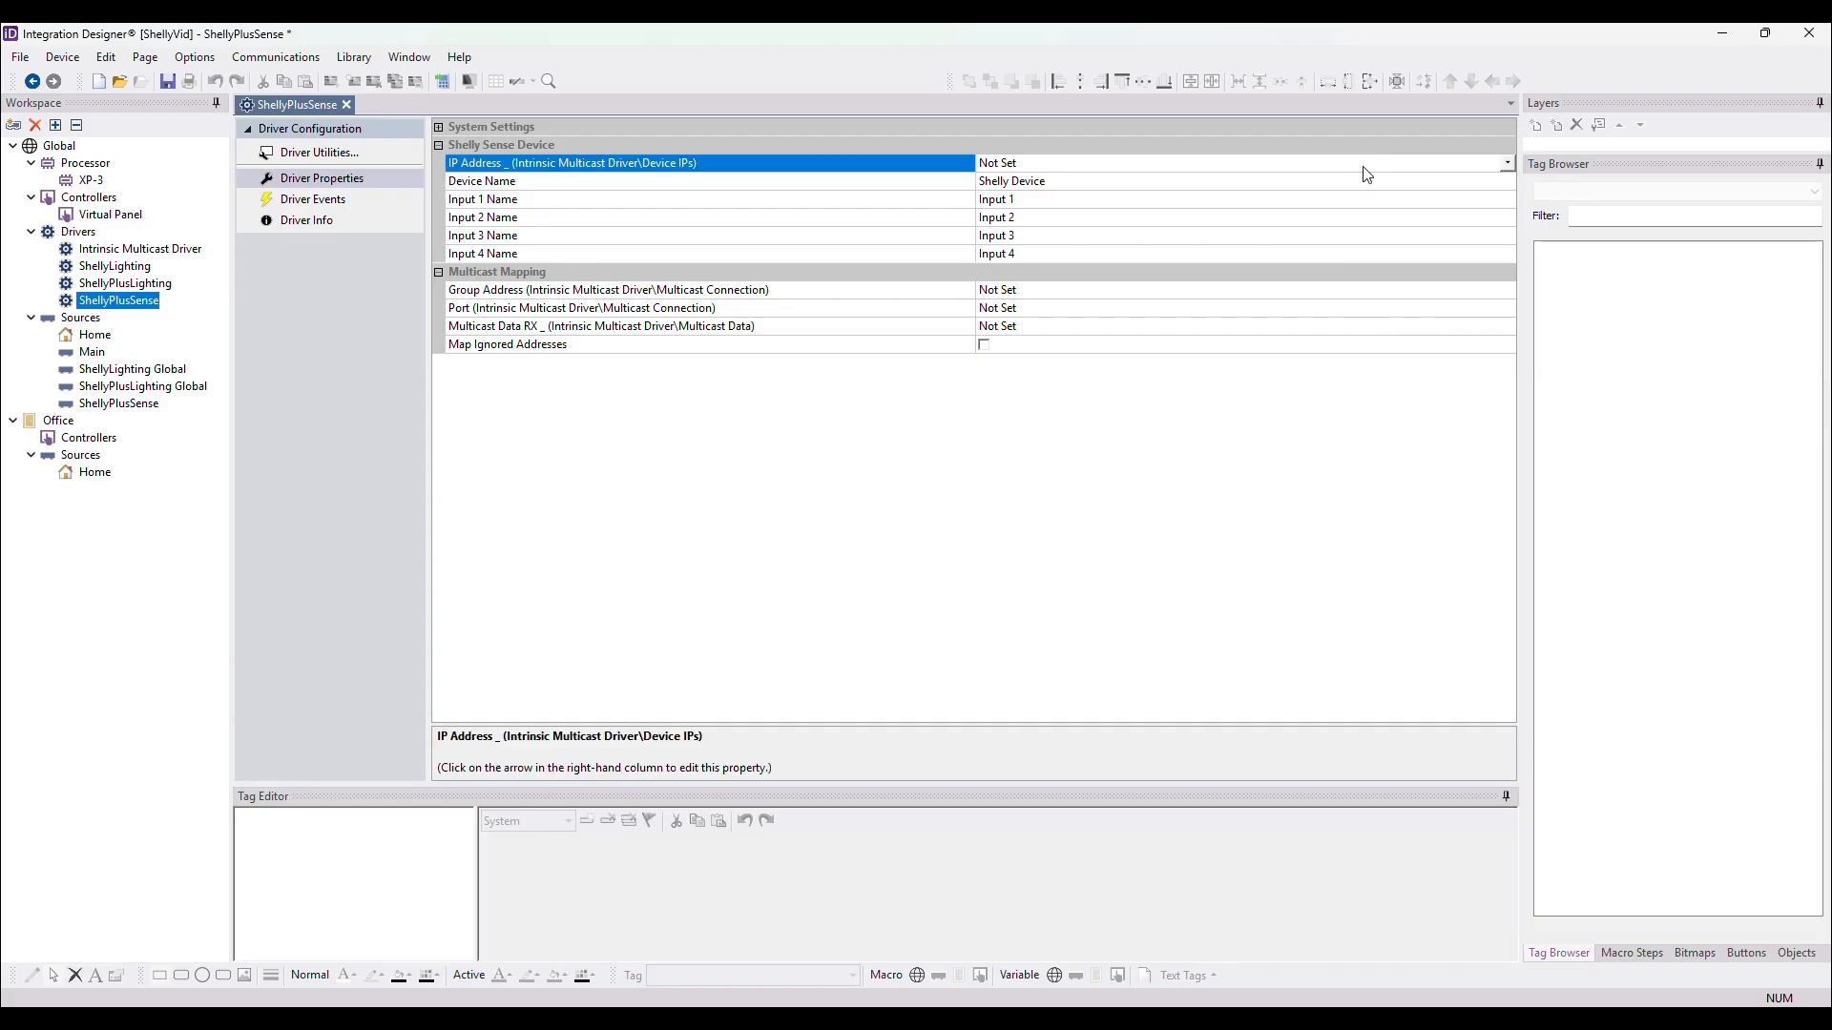
mouse_move(1572, 234)
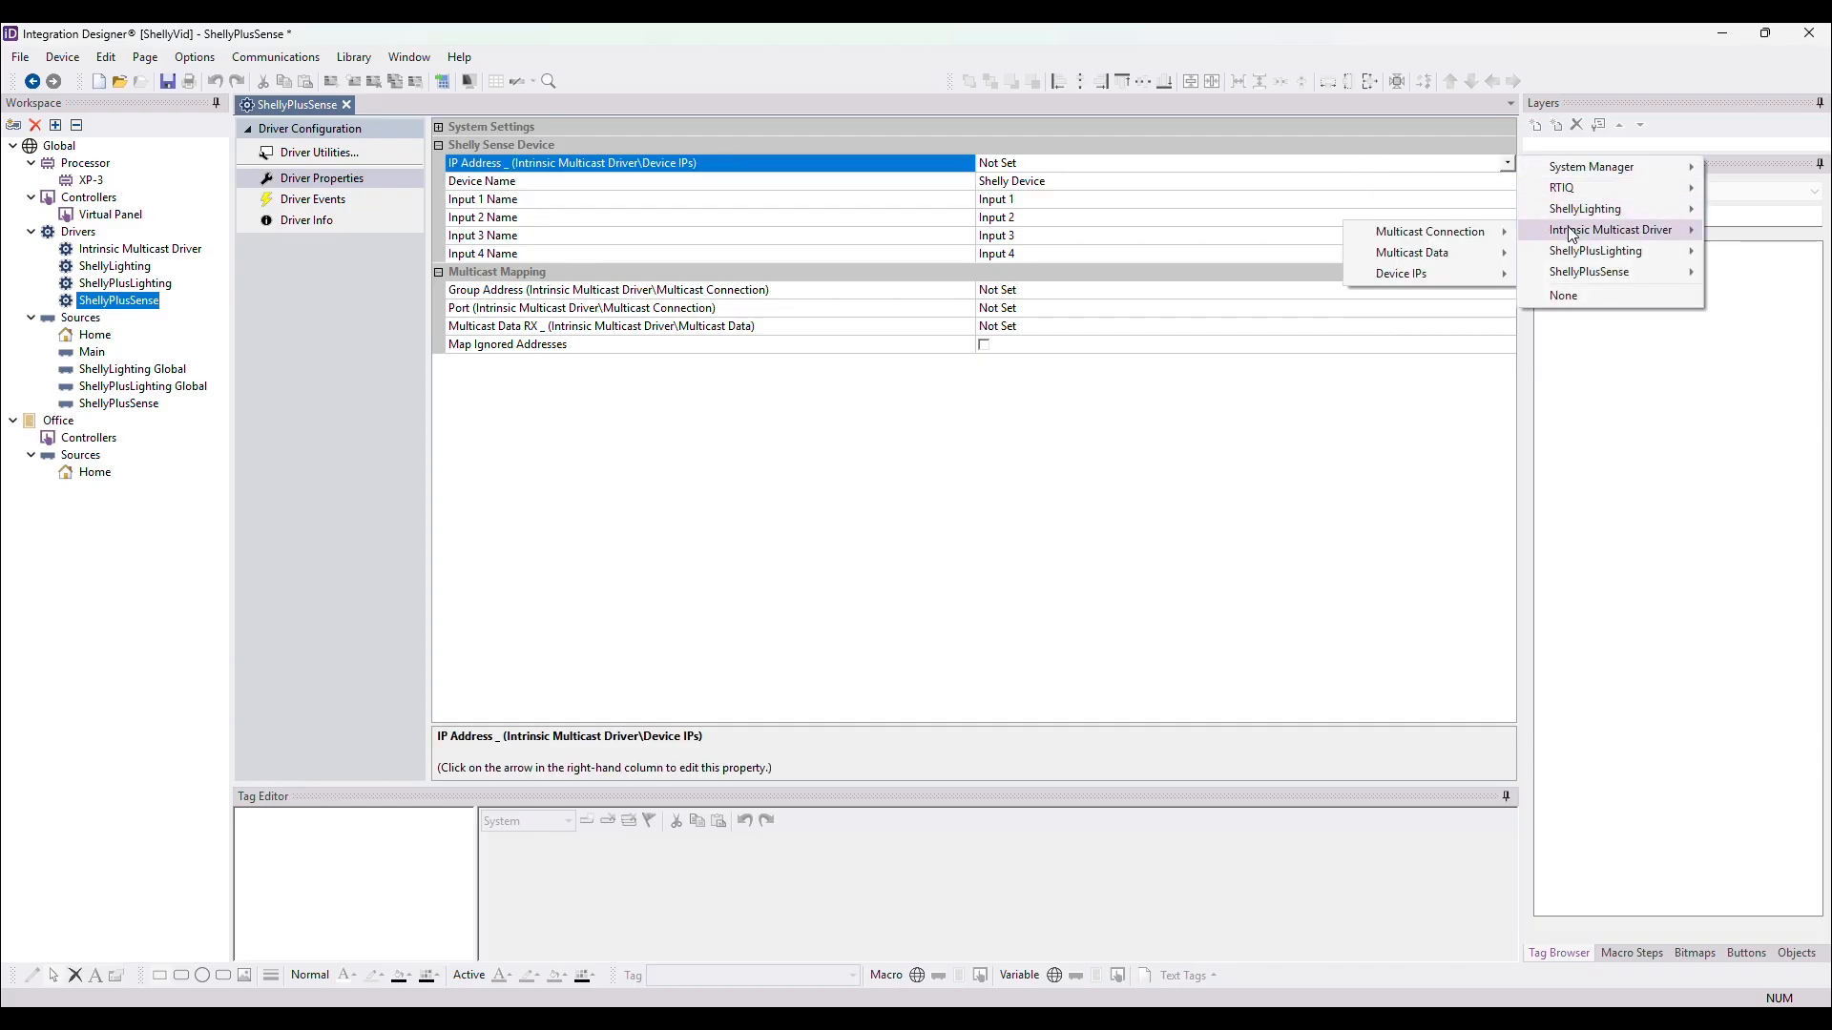
mouse_move(1445, 270)
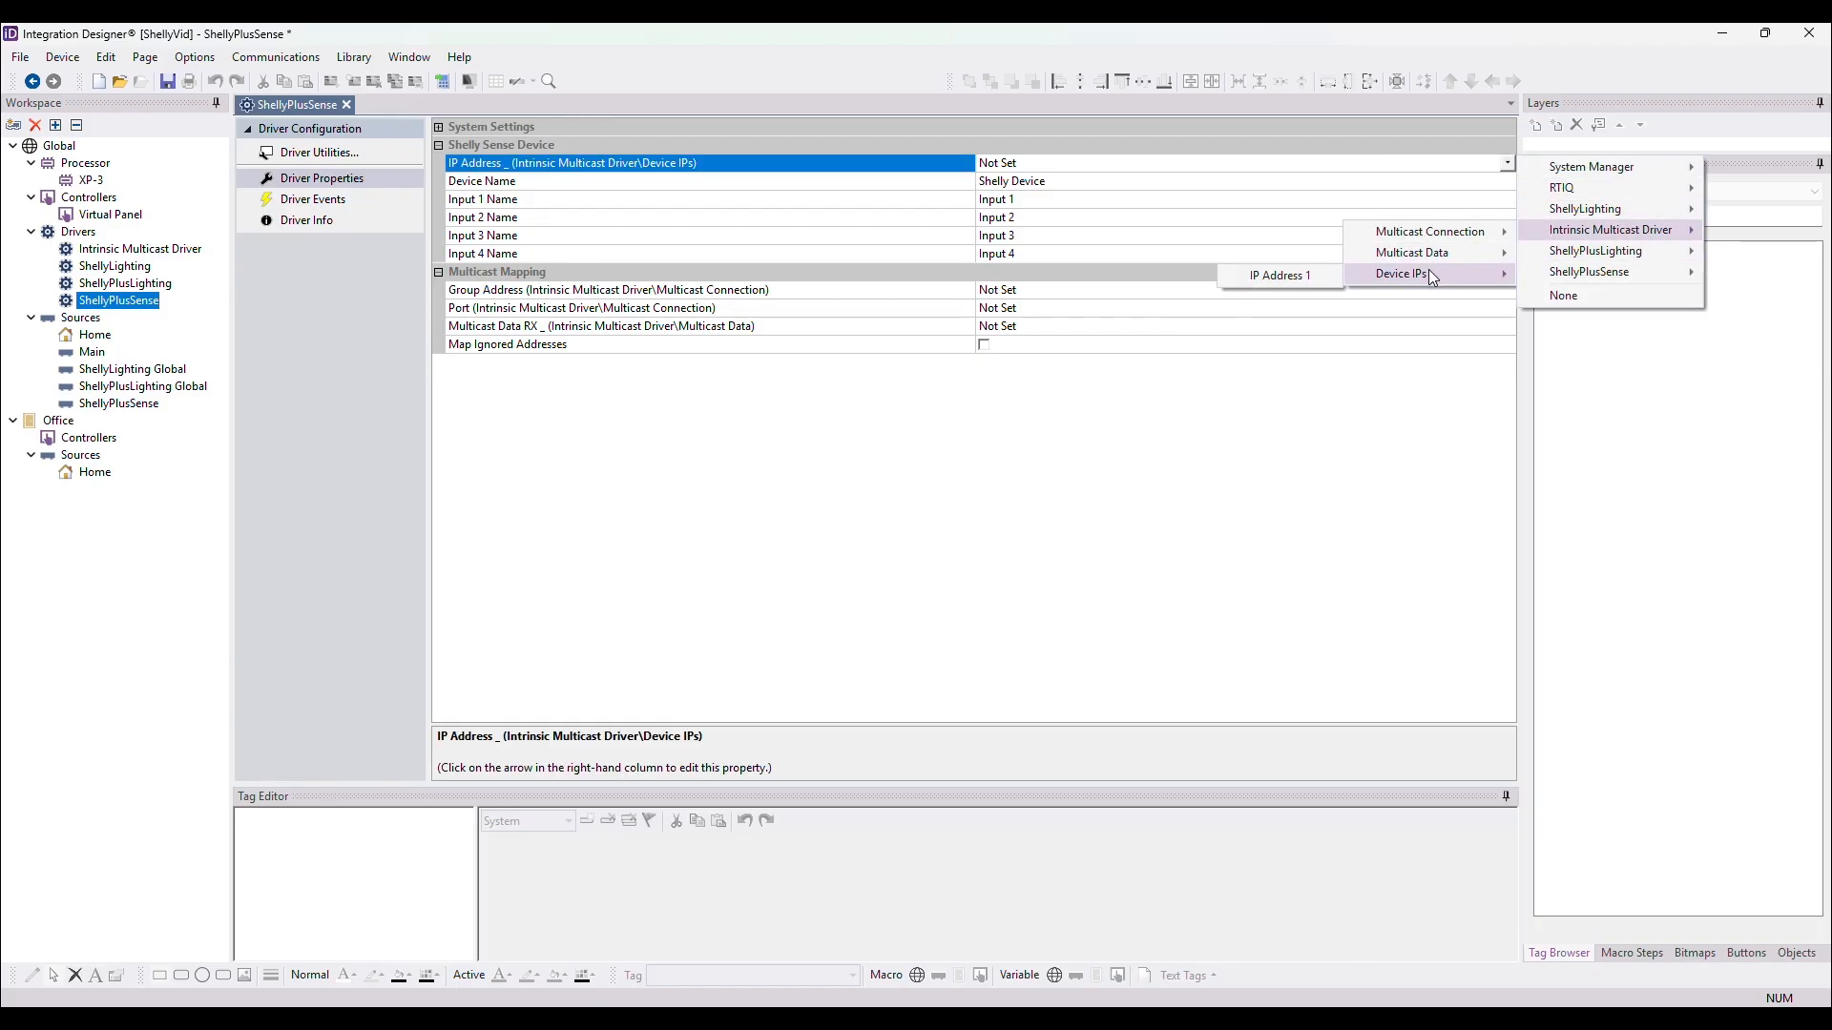
click(1317, 274)
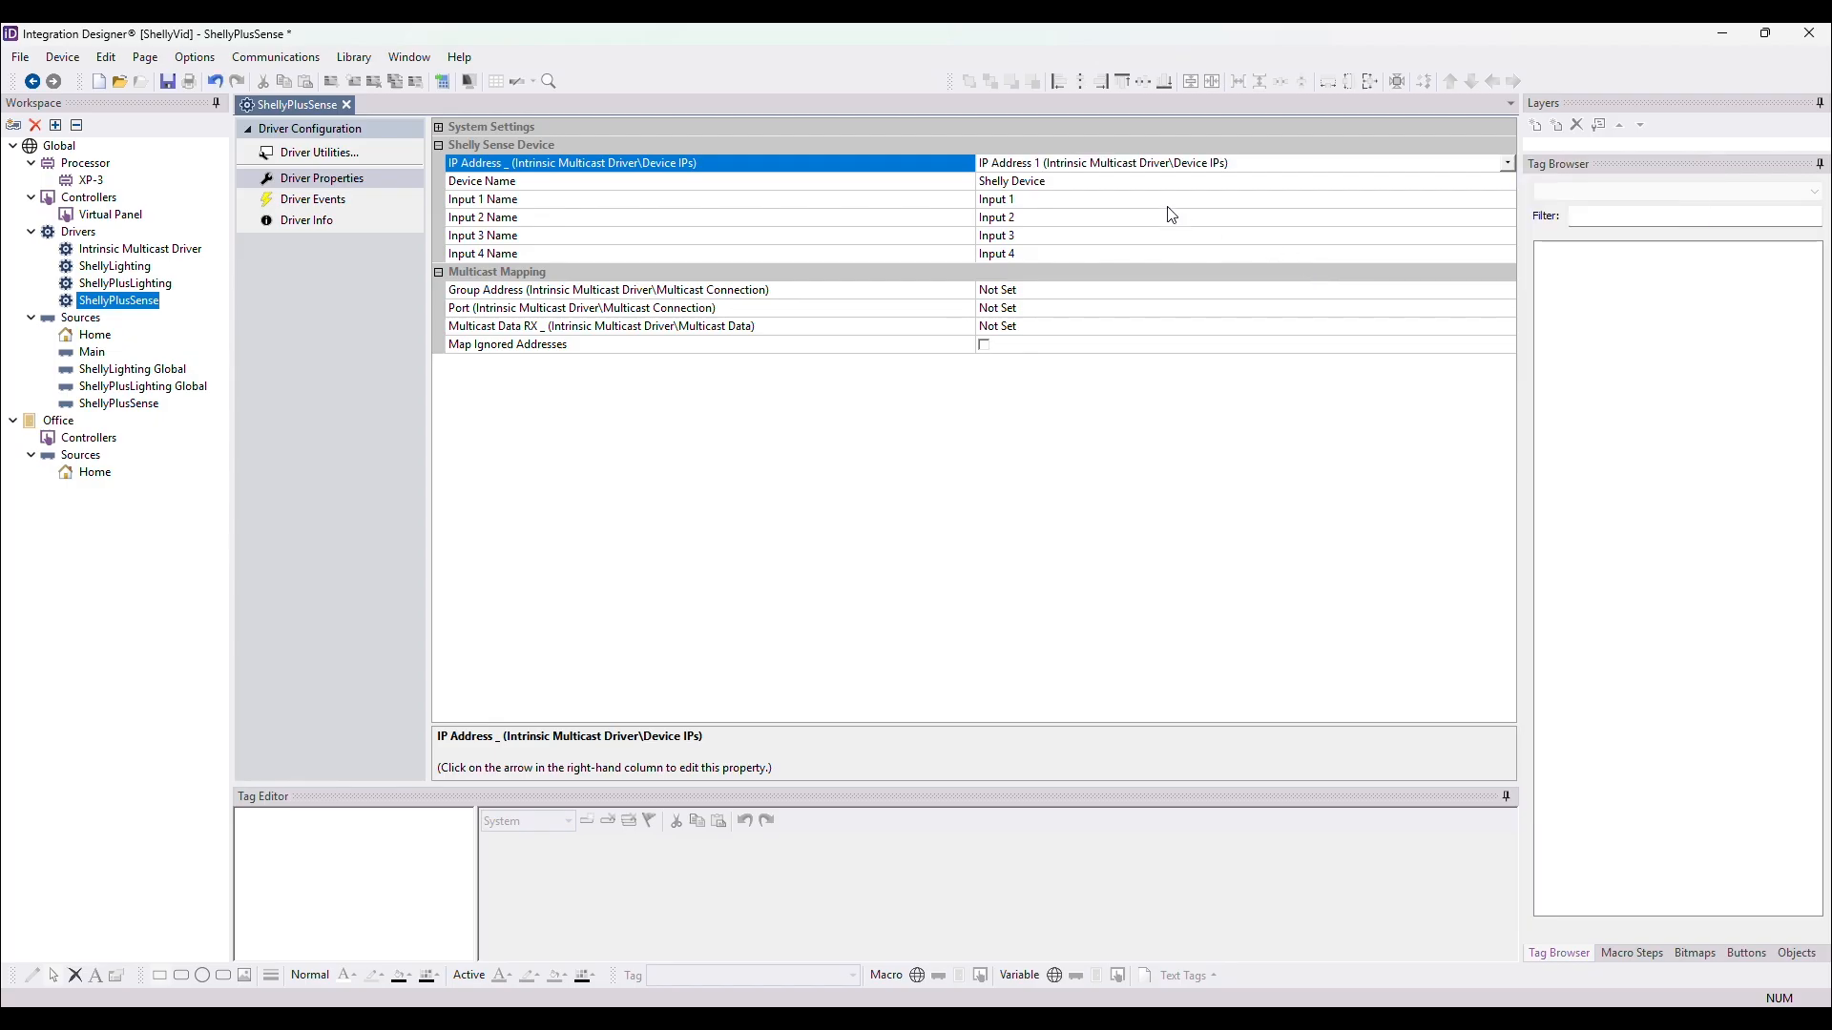
Name the ShellyPlusSense device Plusi4, its Input 1 Living Room and its Input 2 Office.
click(1072, 180)
drag(1072, 181, 897, 194)
text(Plusi4)
drag(1048, 199, 936, 202)
text(Living Room)
drag(1048, 218, 933, 219)
text(Office)
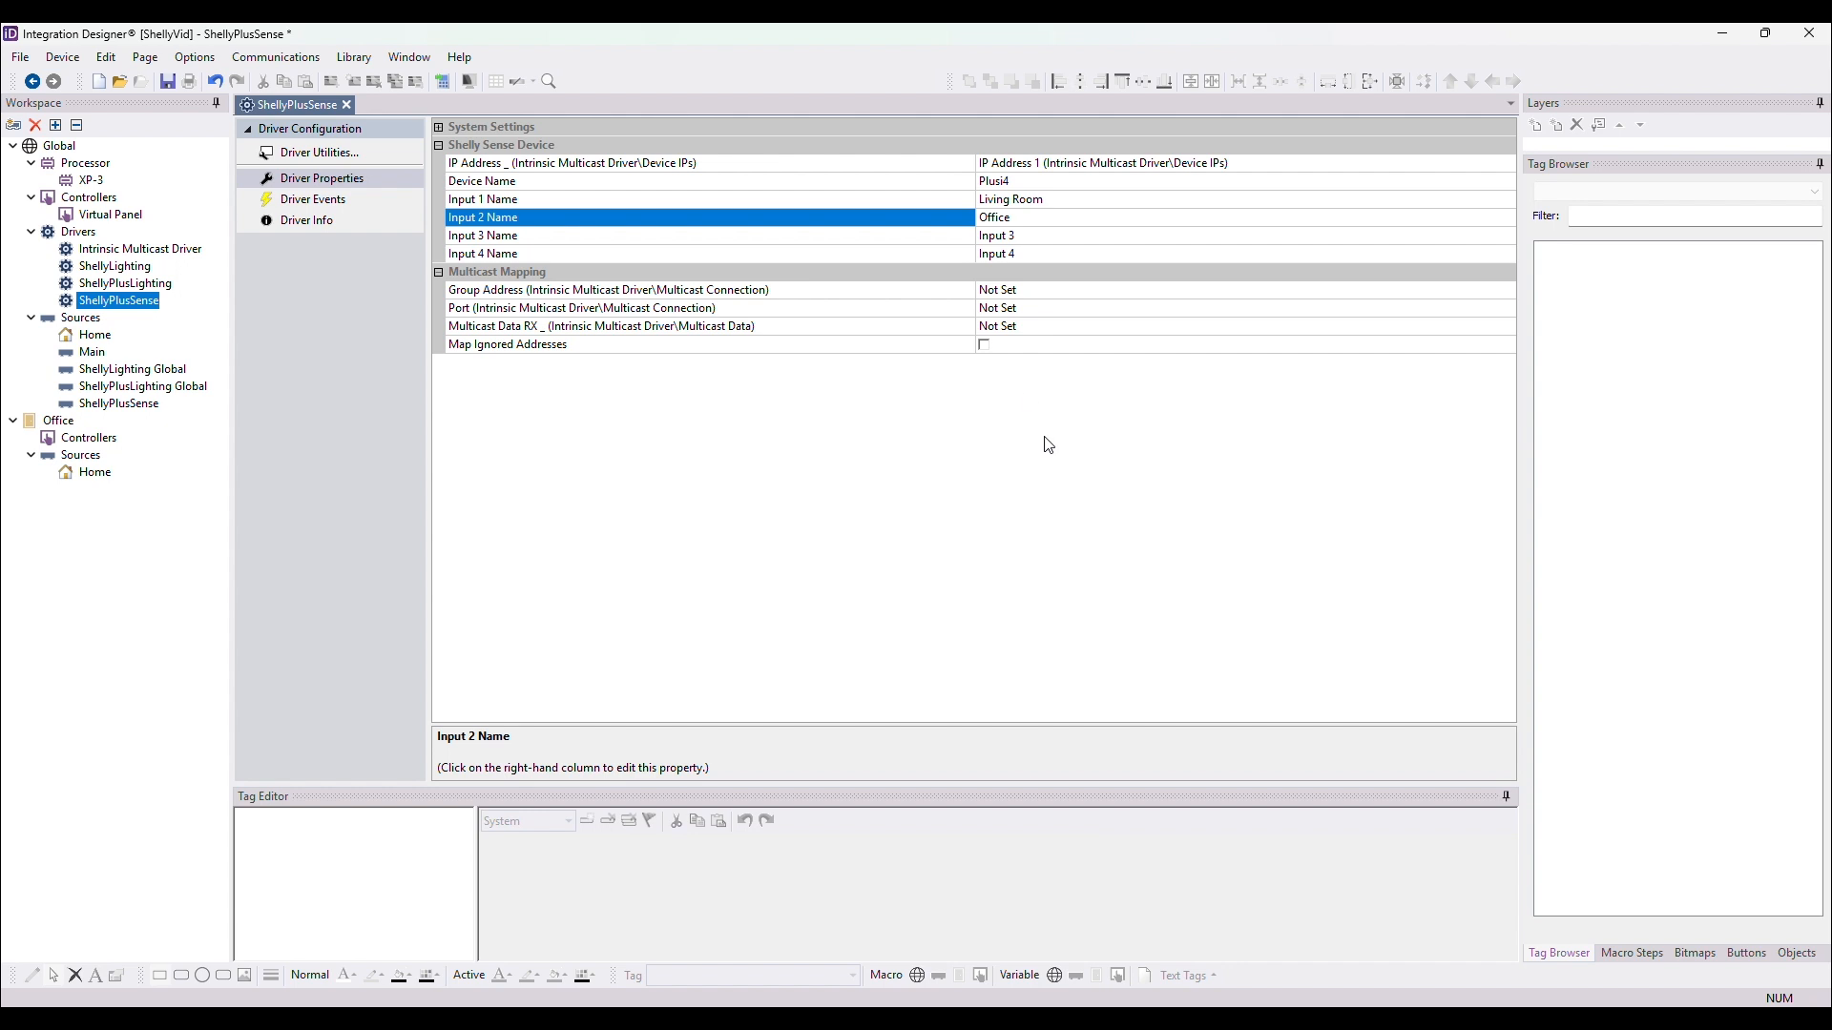
Map the ShellyPlusSense driver's Group Address property to the Intrinsic Multicast Driver's Multicast Connection Group Address.
click(1044, 293)
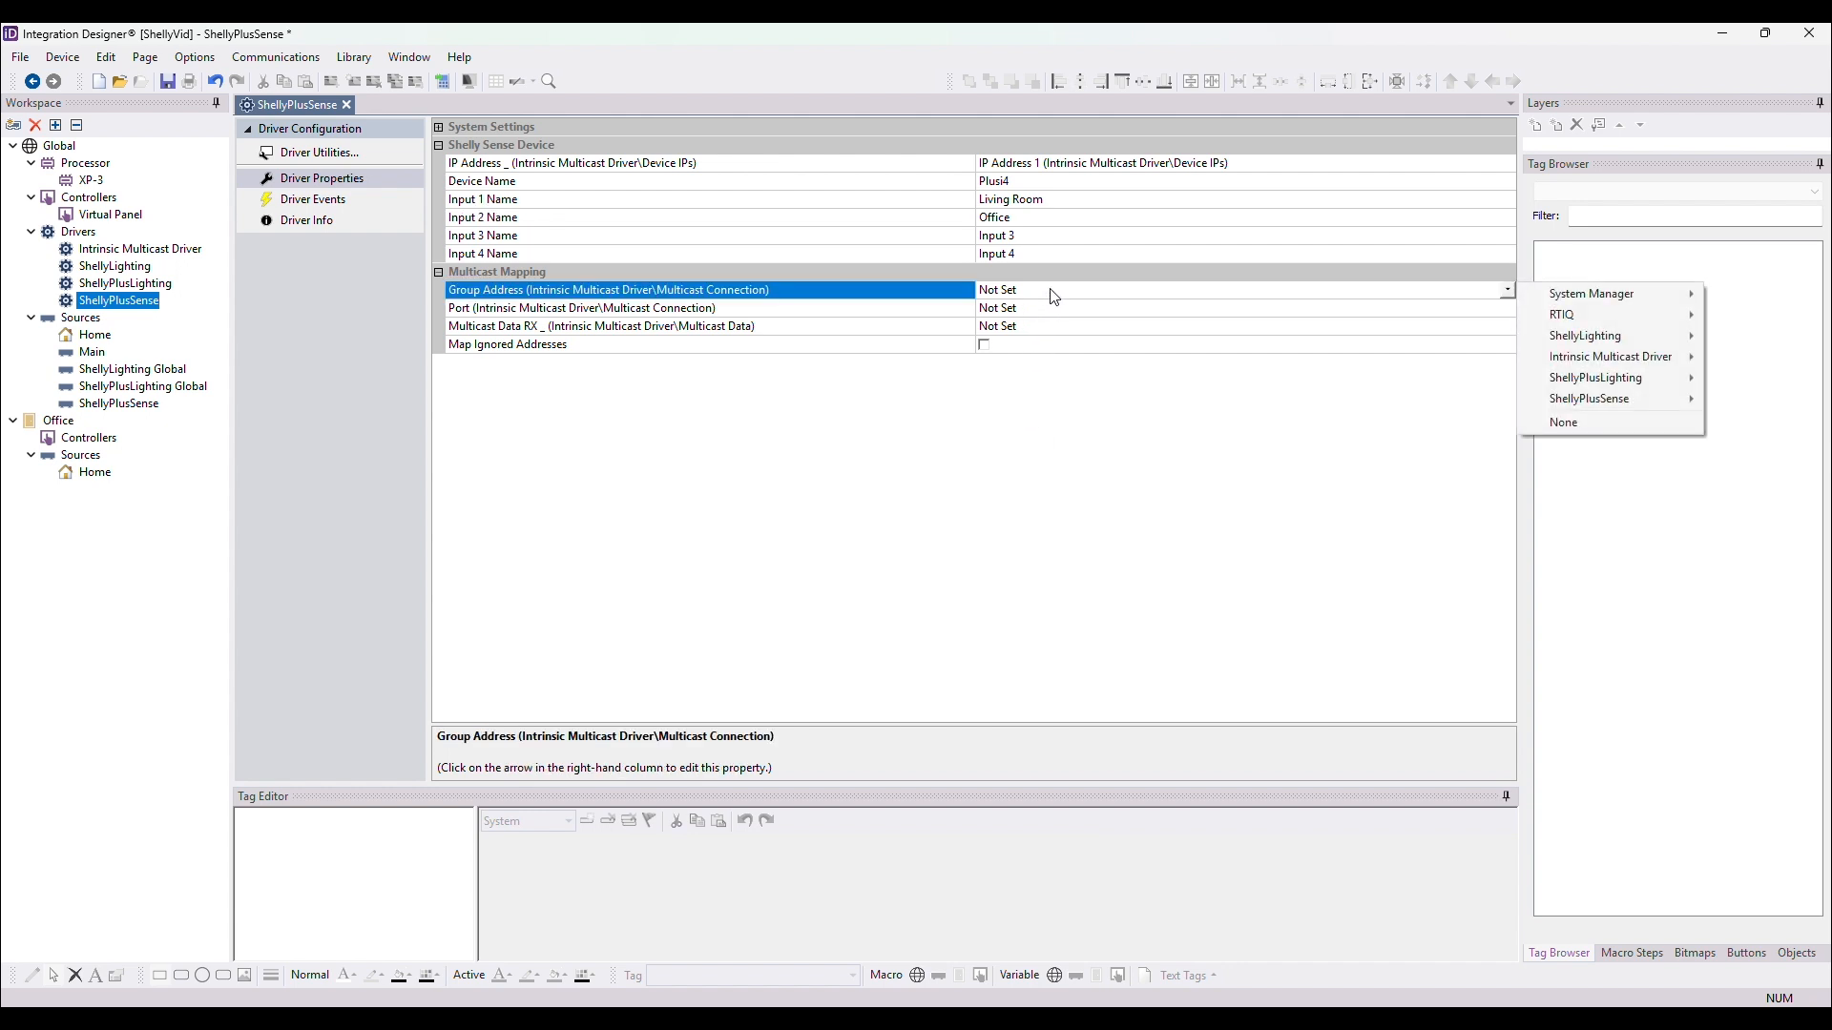
mouse_move(1627, 363)
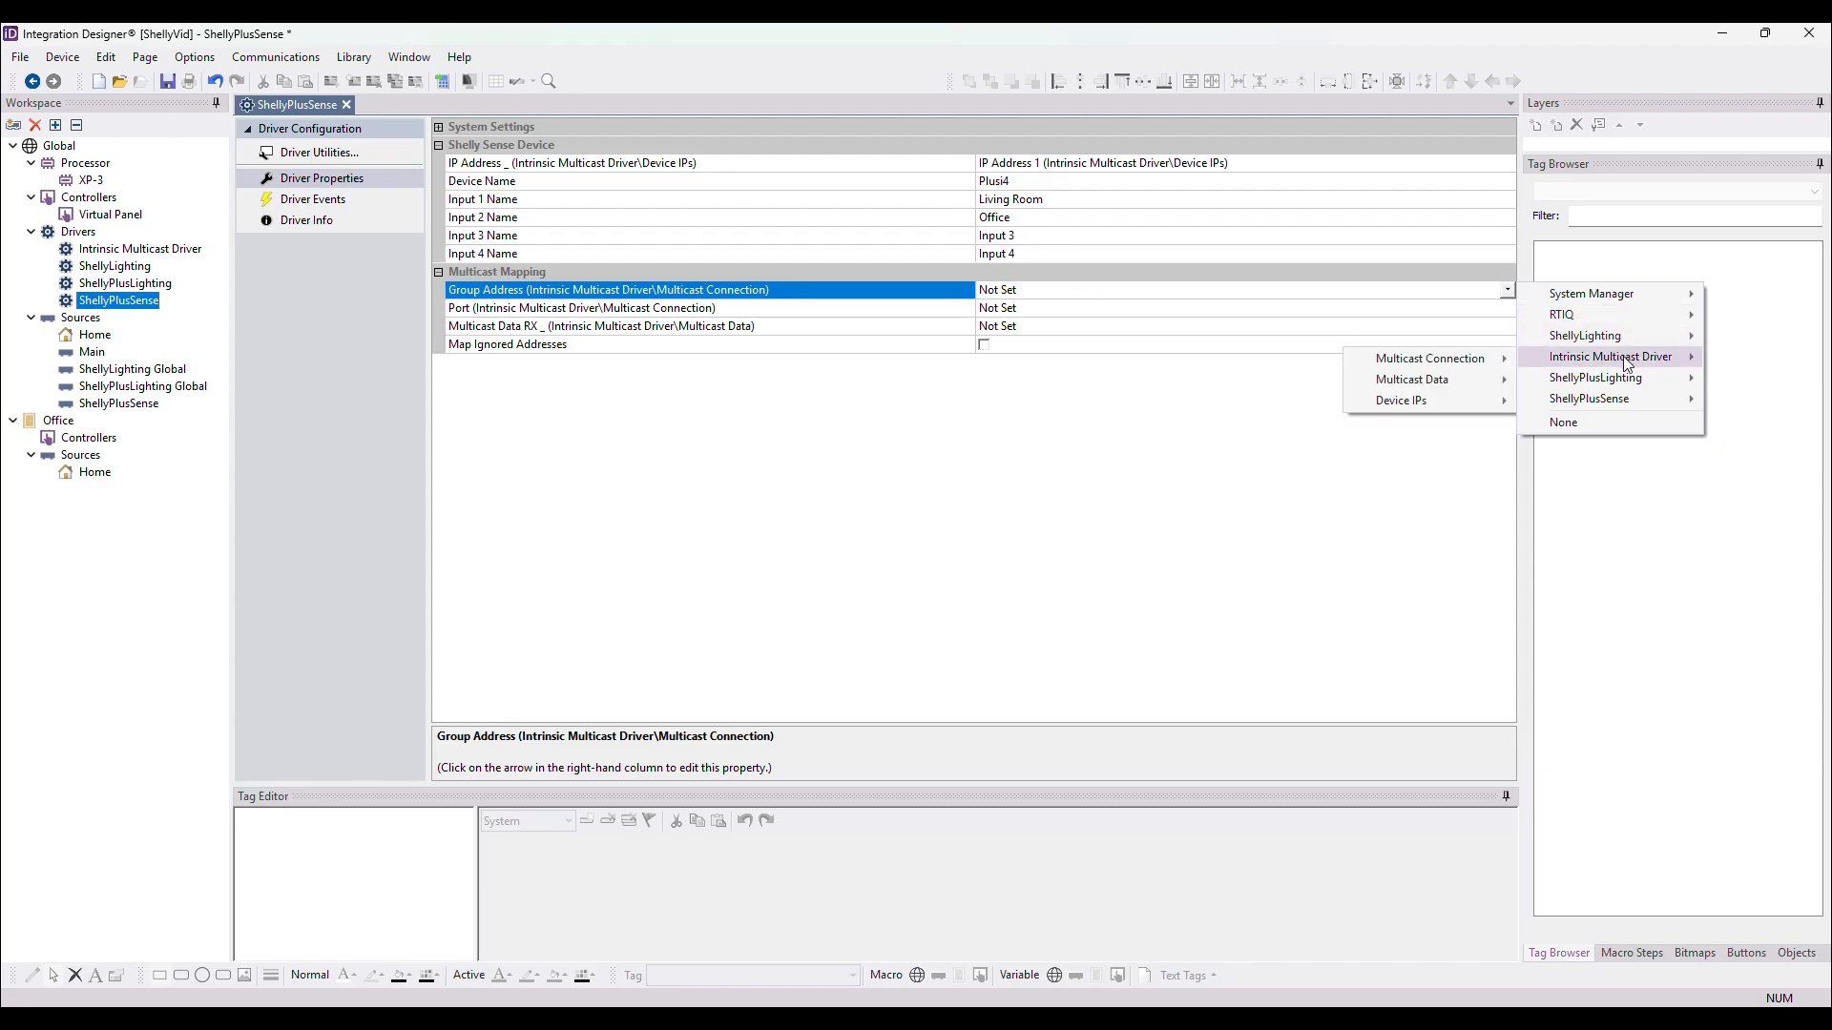
mouse_move(1431, 367)
click(1275, 363)
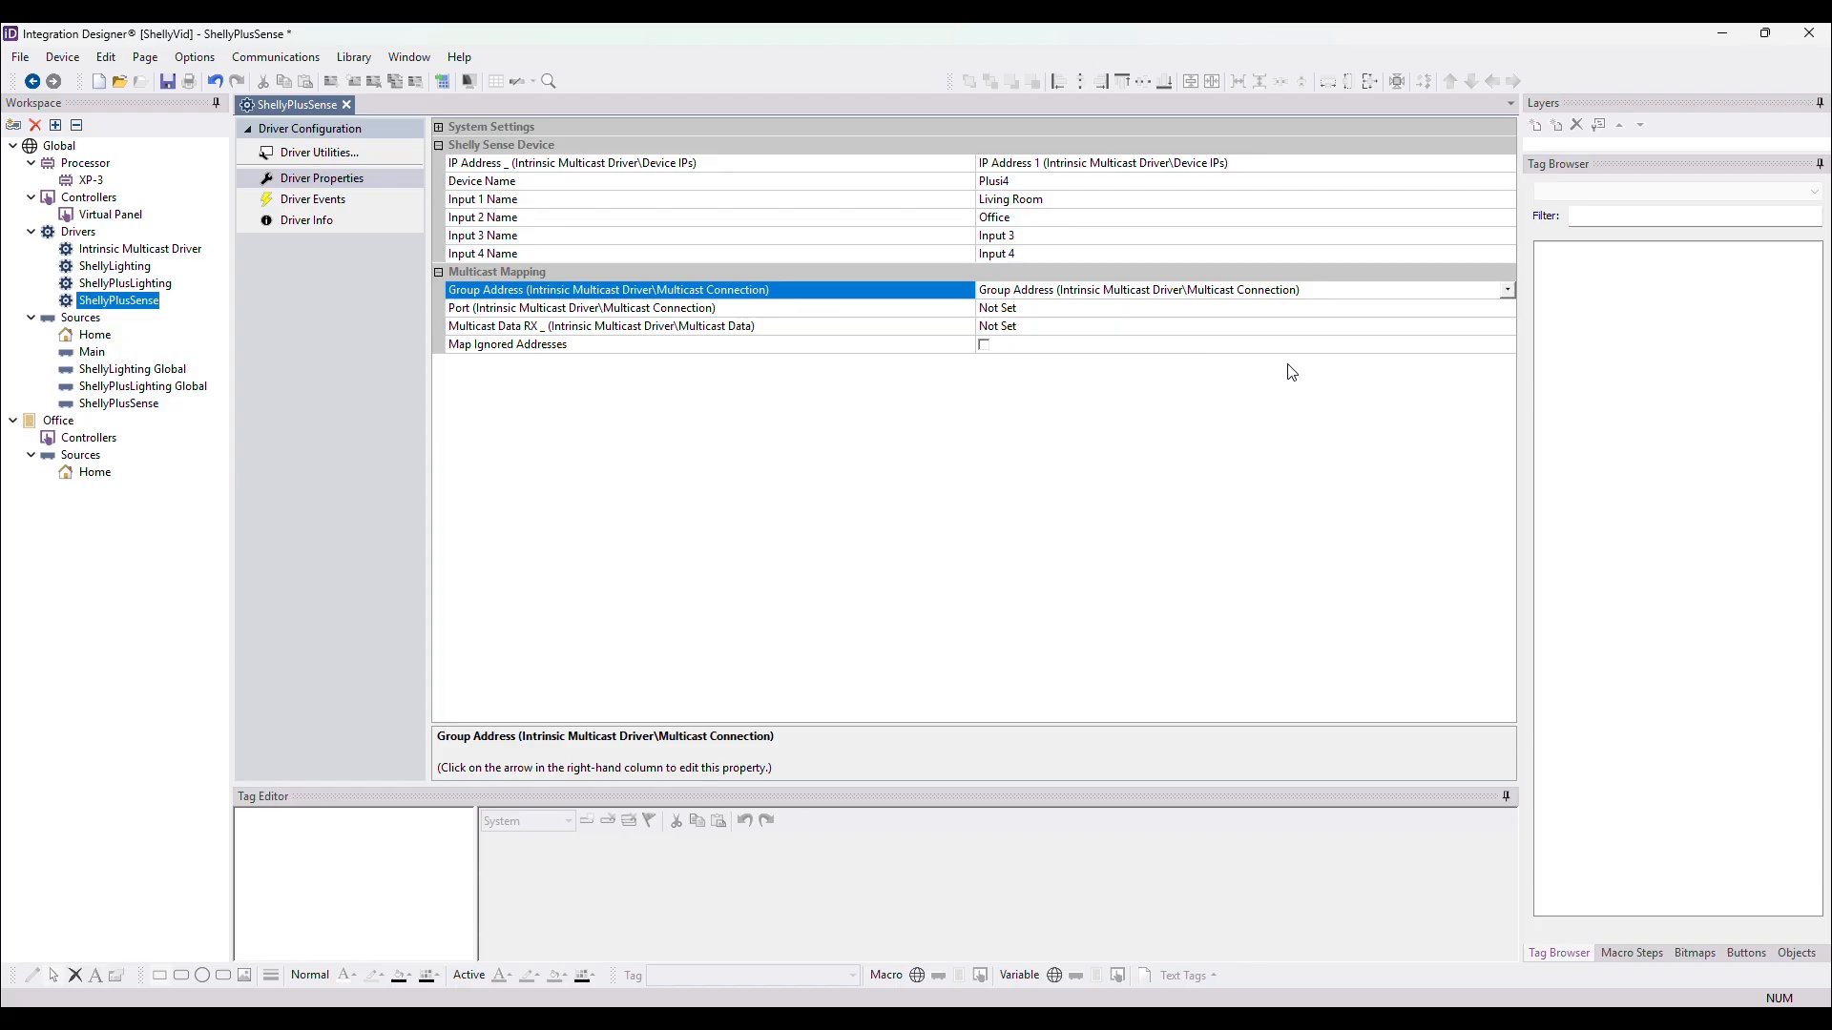
Map the ShellyPlusSense driver's Port property to the Intrinsic Multicast Driver's Multicast Connection Port.
click(1013, 307)
mouse_move(1610, 375)
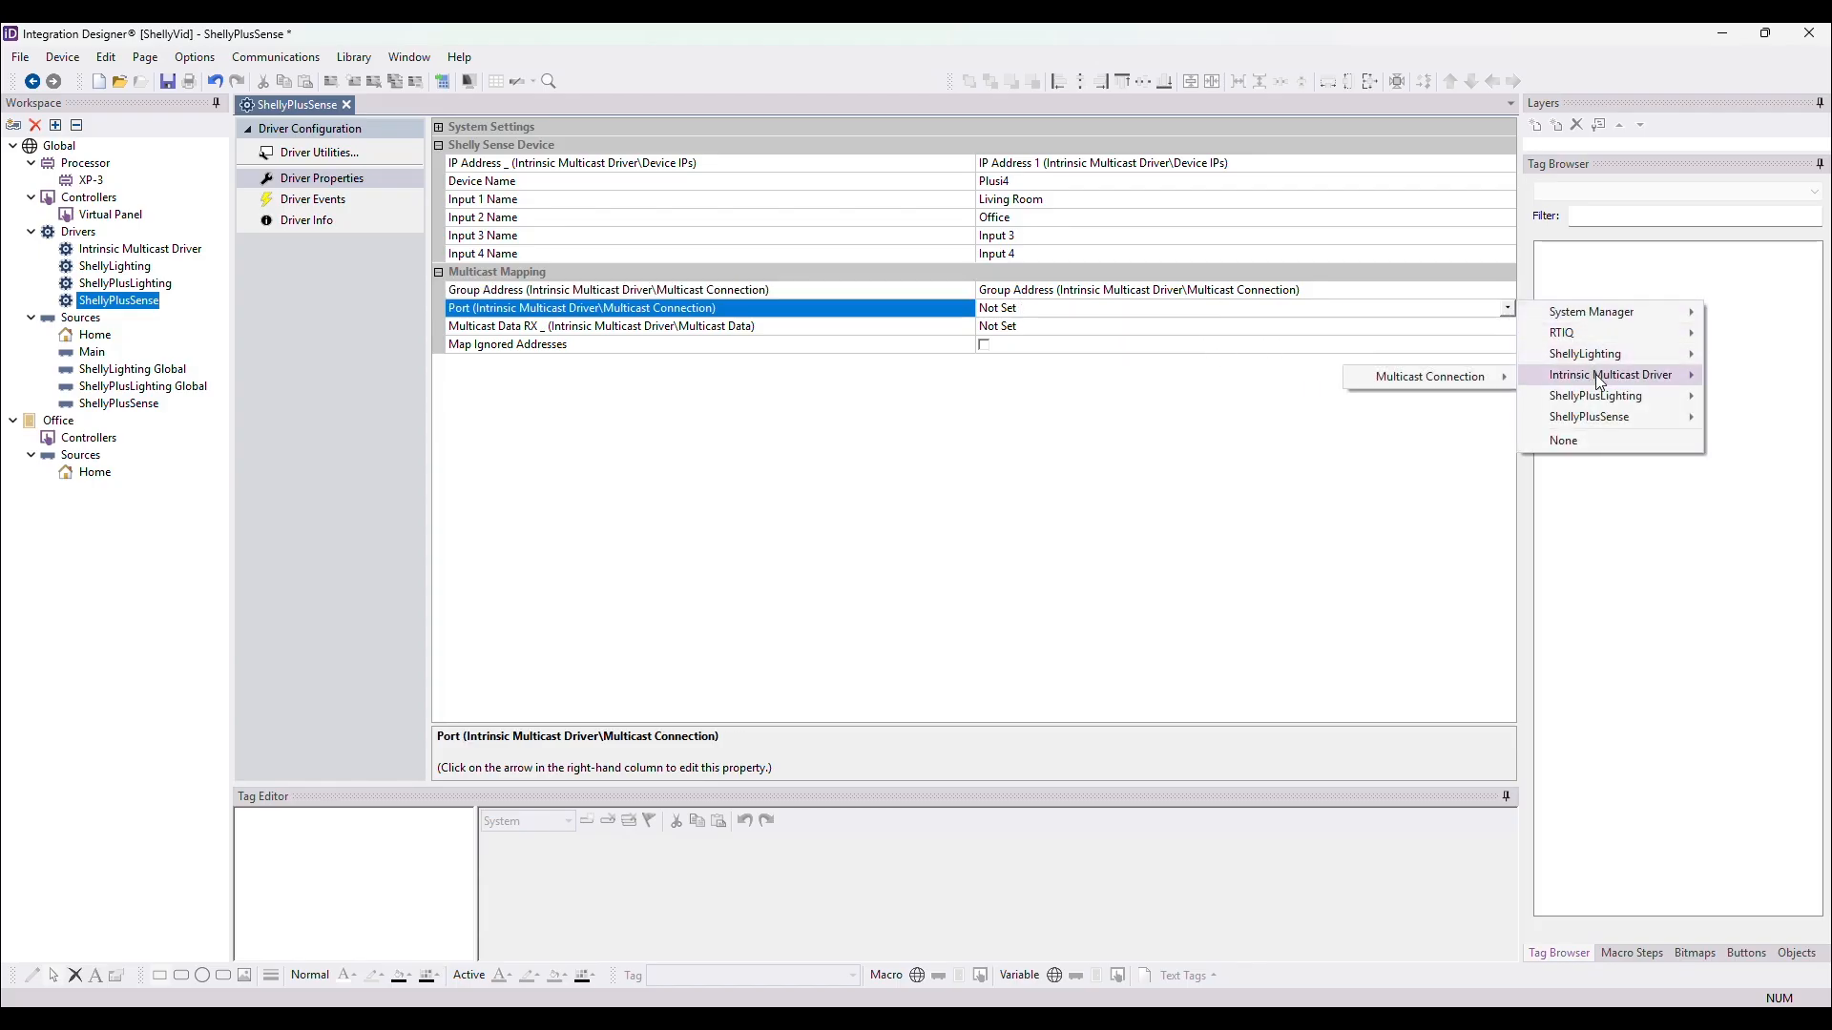
click(1294, 380)
Map the ShellyPlusSense driver's Multicast Data RX property to the Intrinsic Multicast Driver's Multicast Data RX 1.
click(1004, 328)
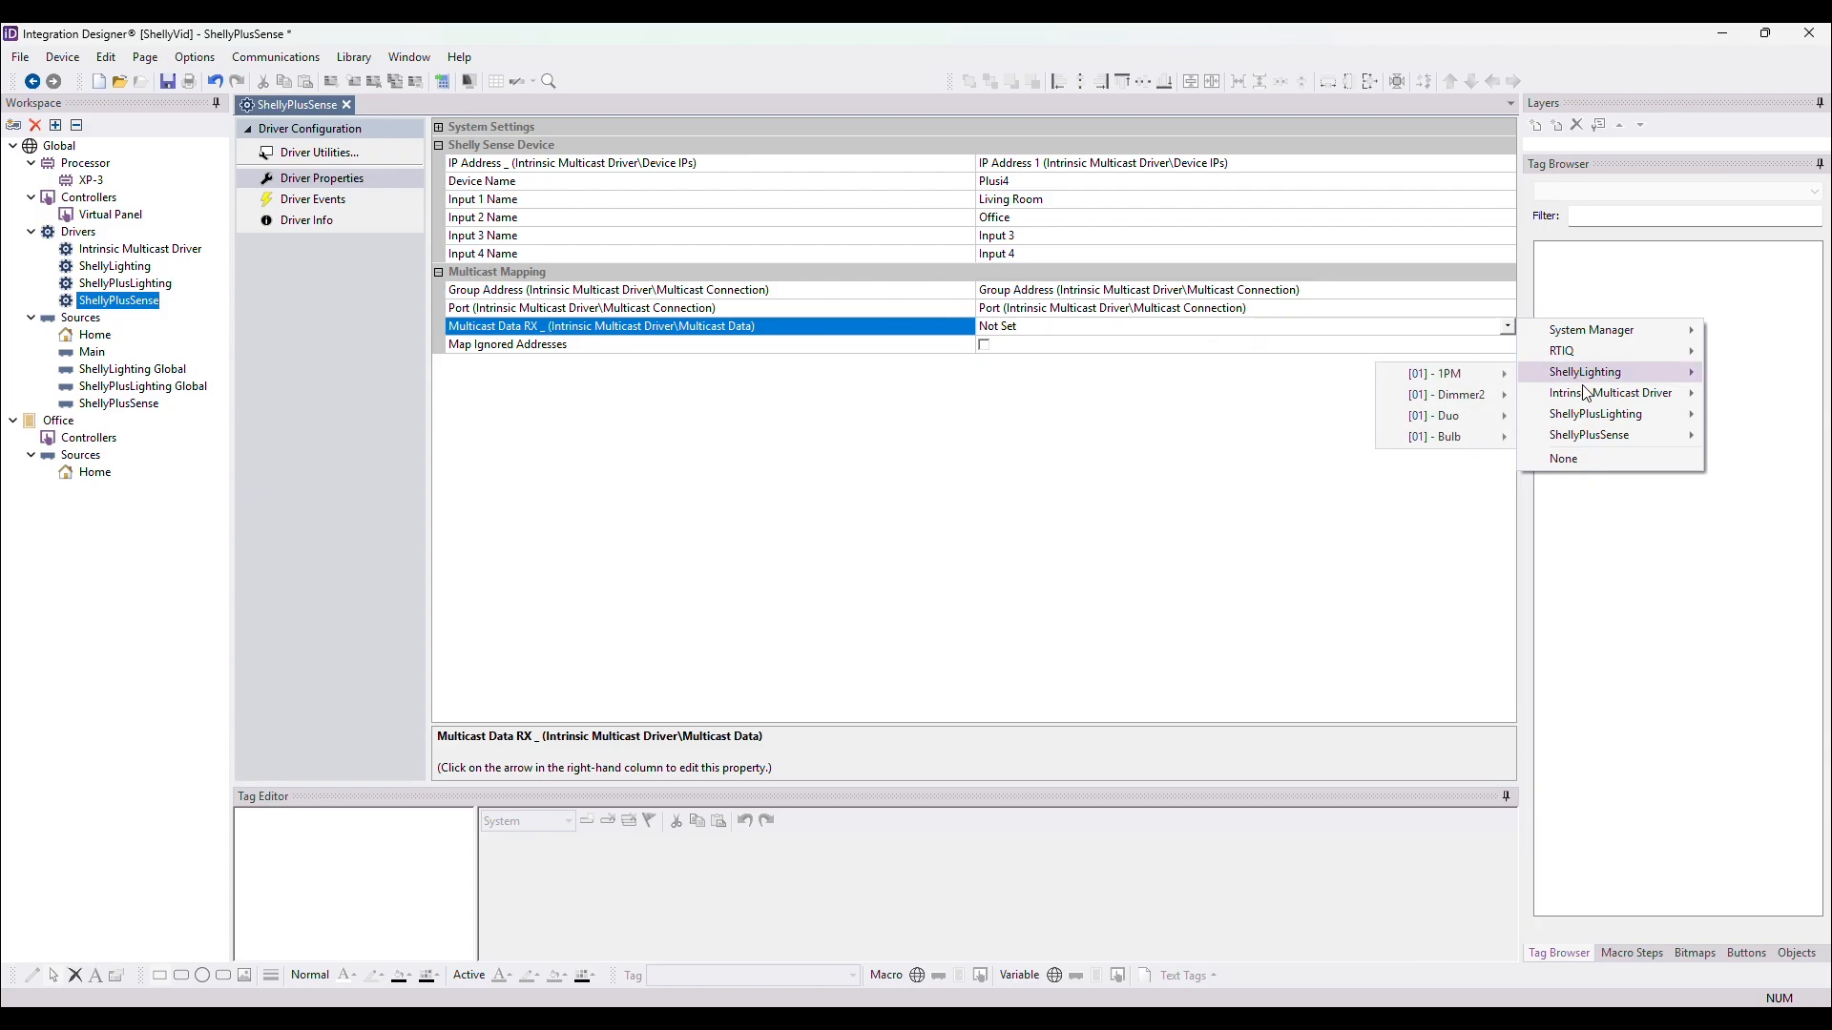
mouse_move(1583, 393)
mouse_move(1472, 417)
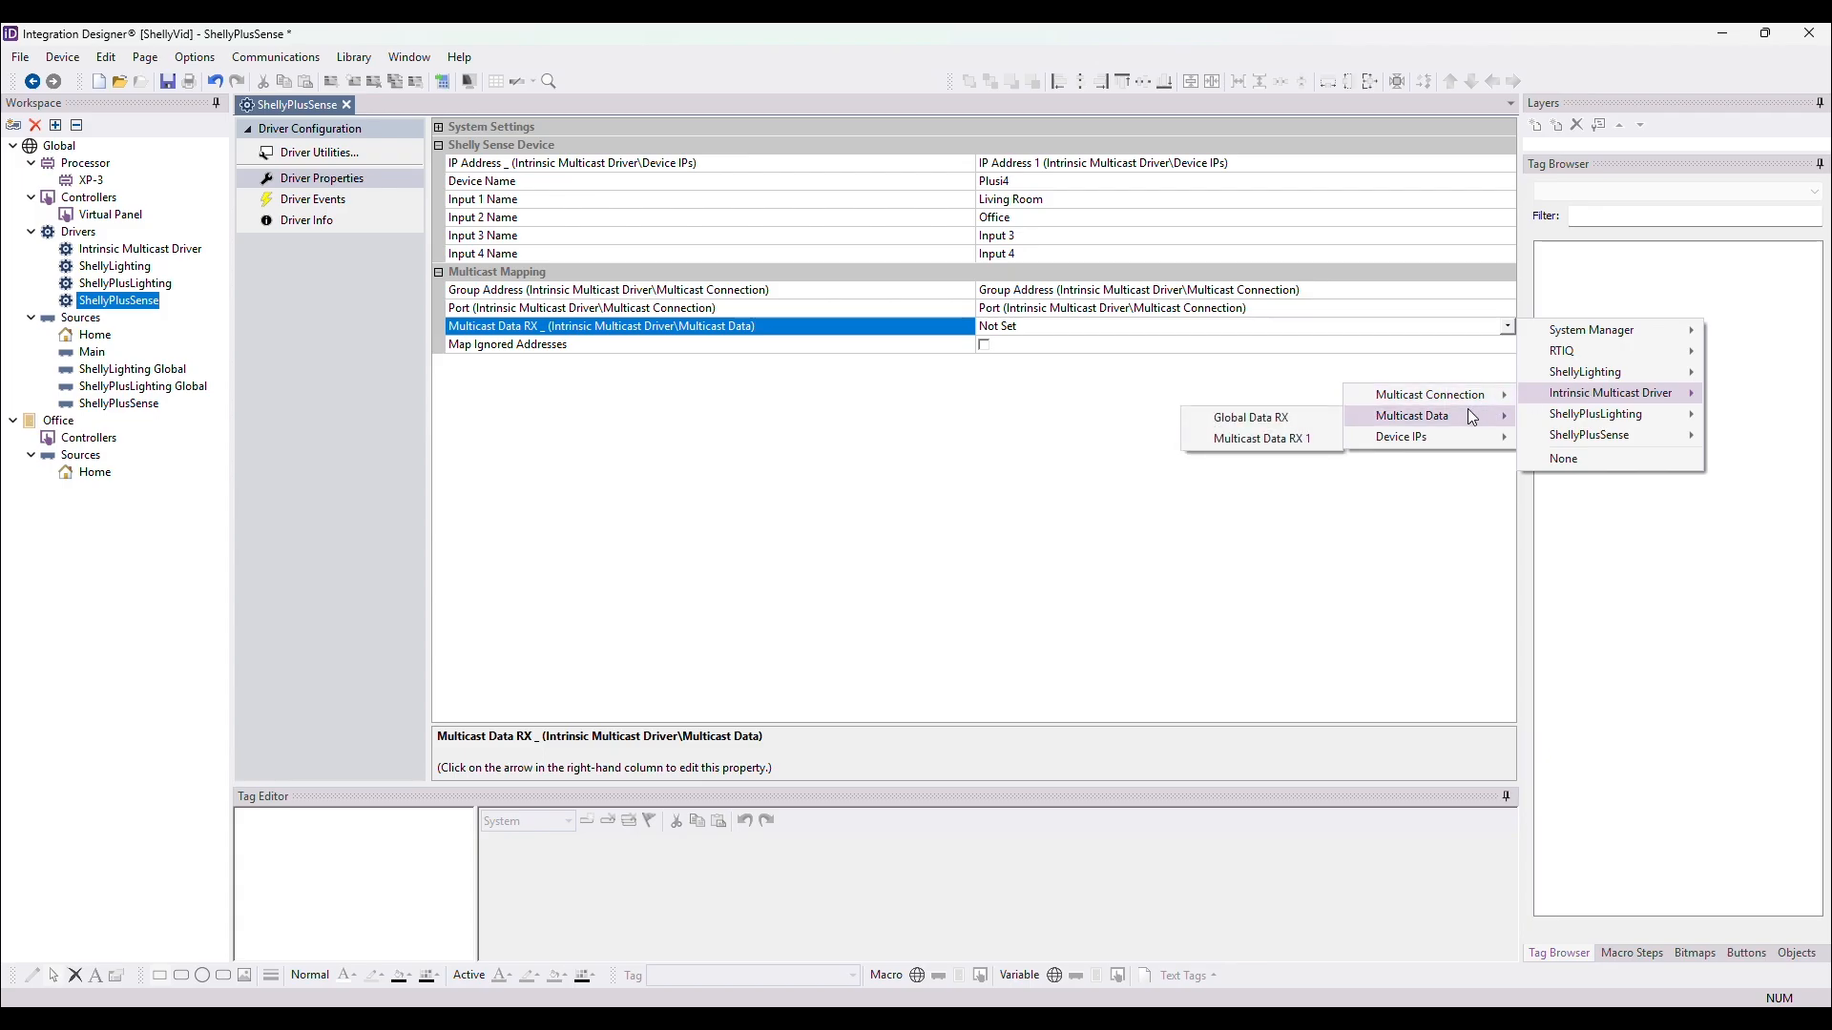
click(1227, 445)
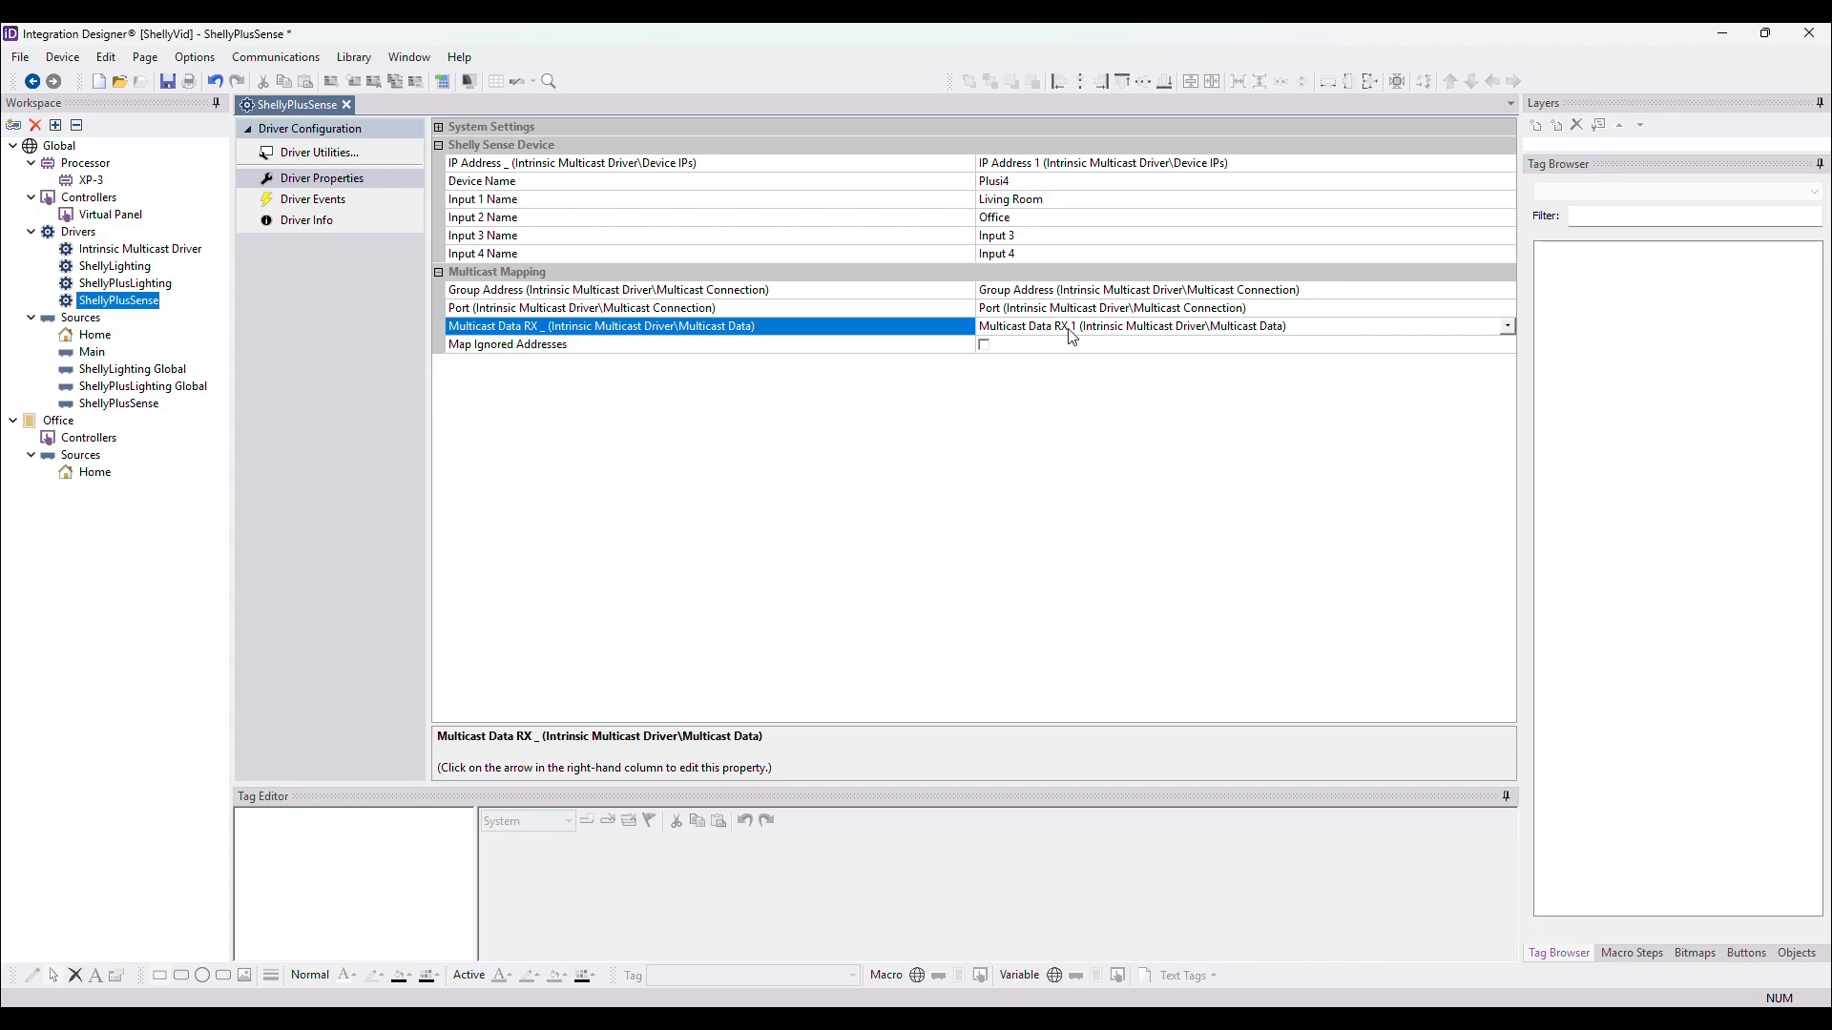
click(1108, 332)
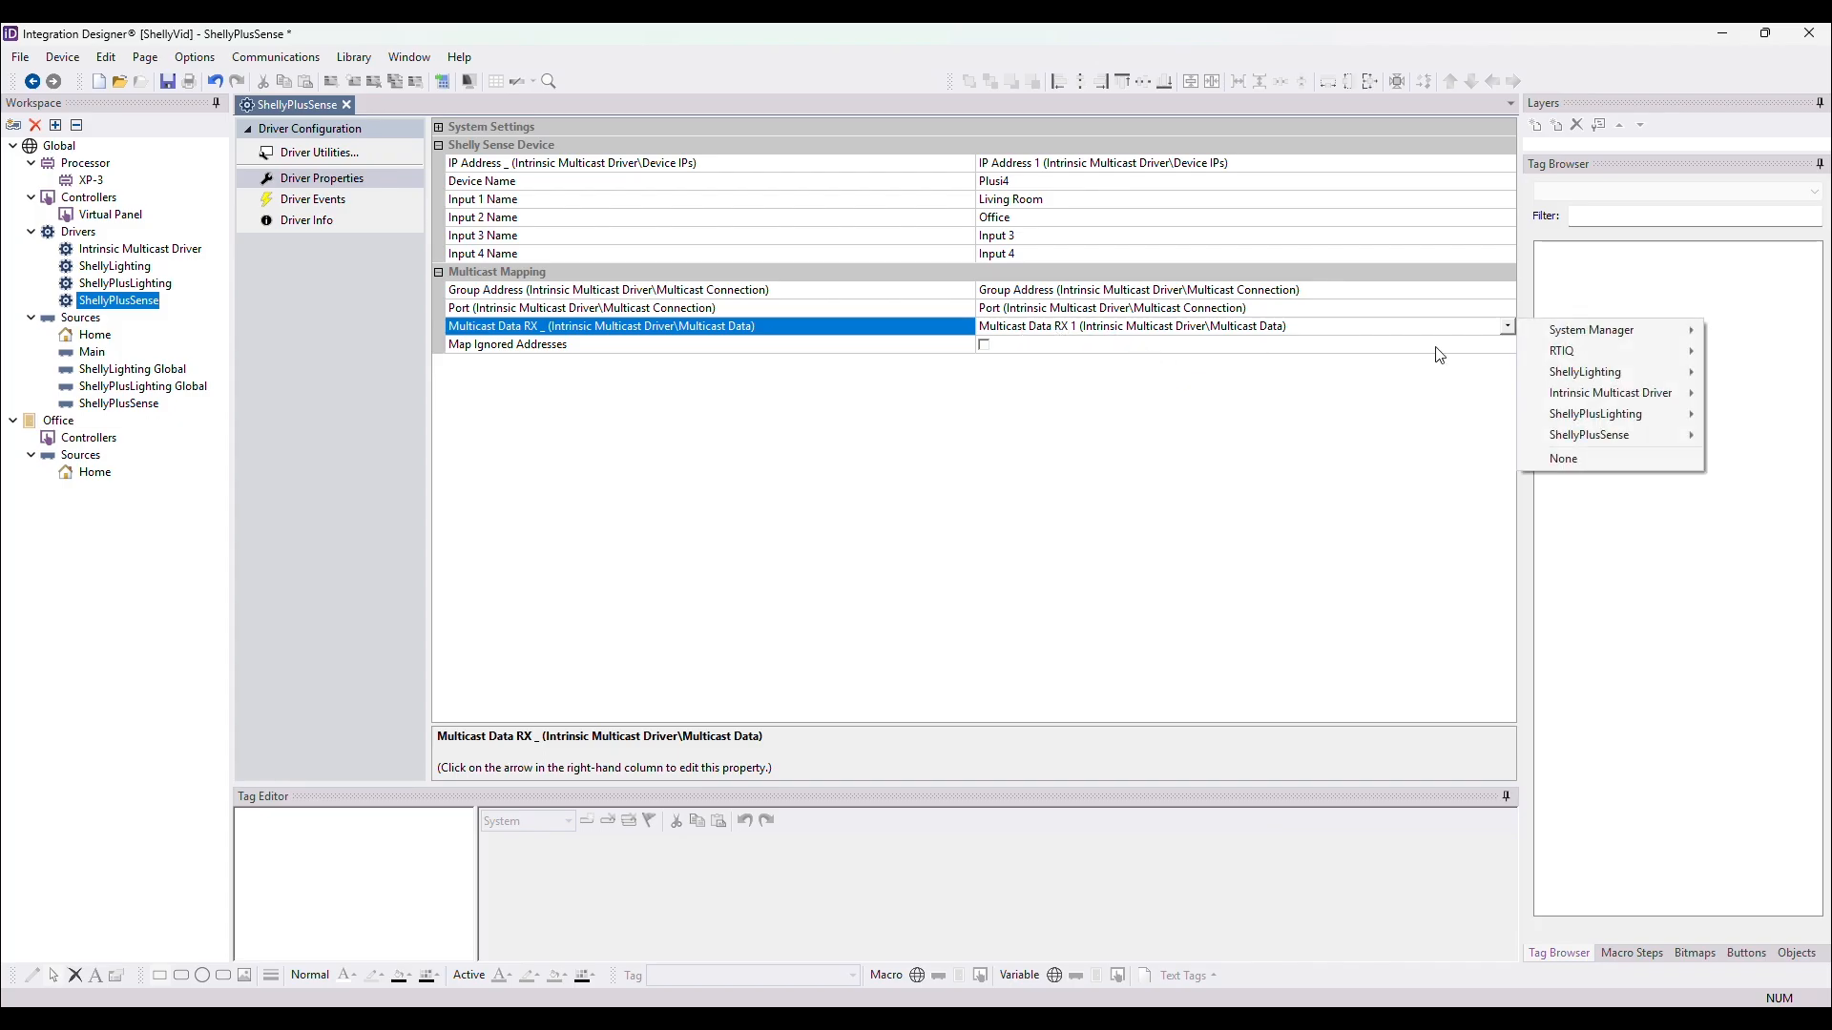
mouse_move(1628, 395)
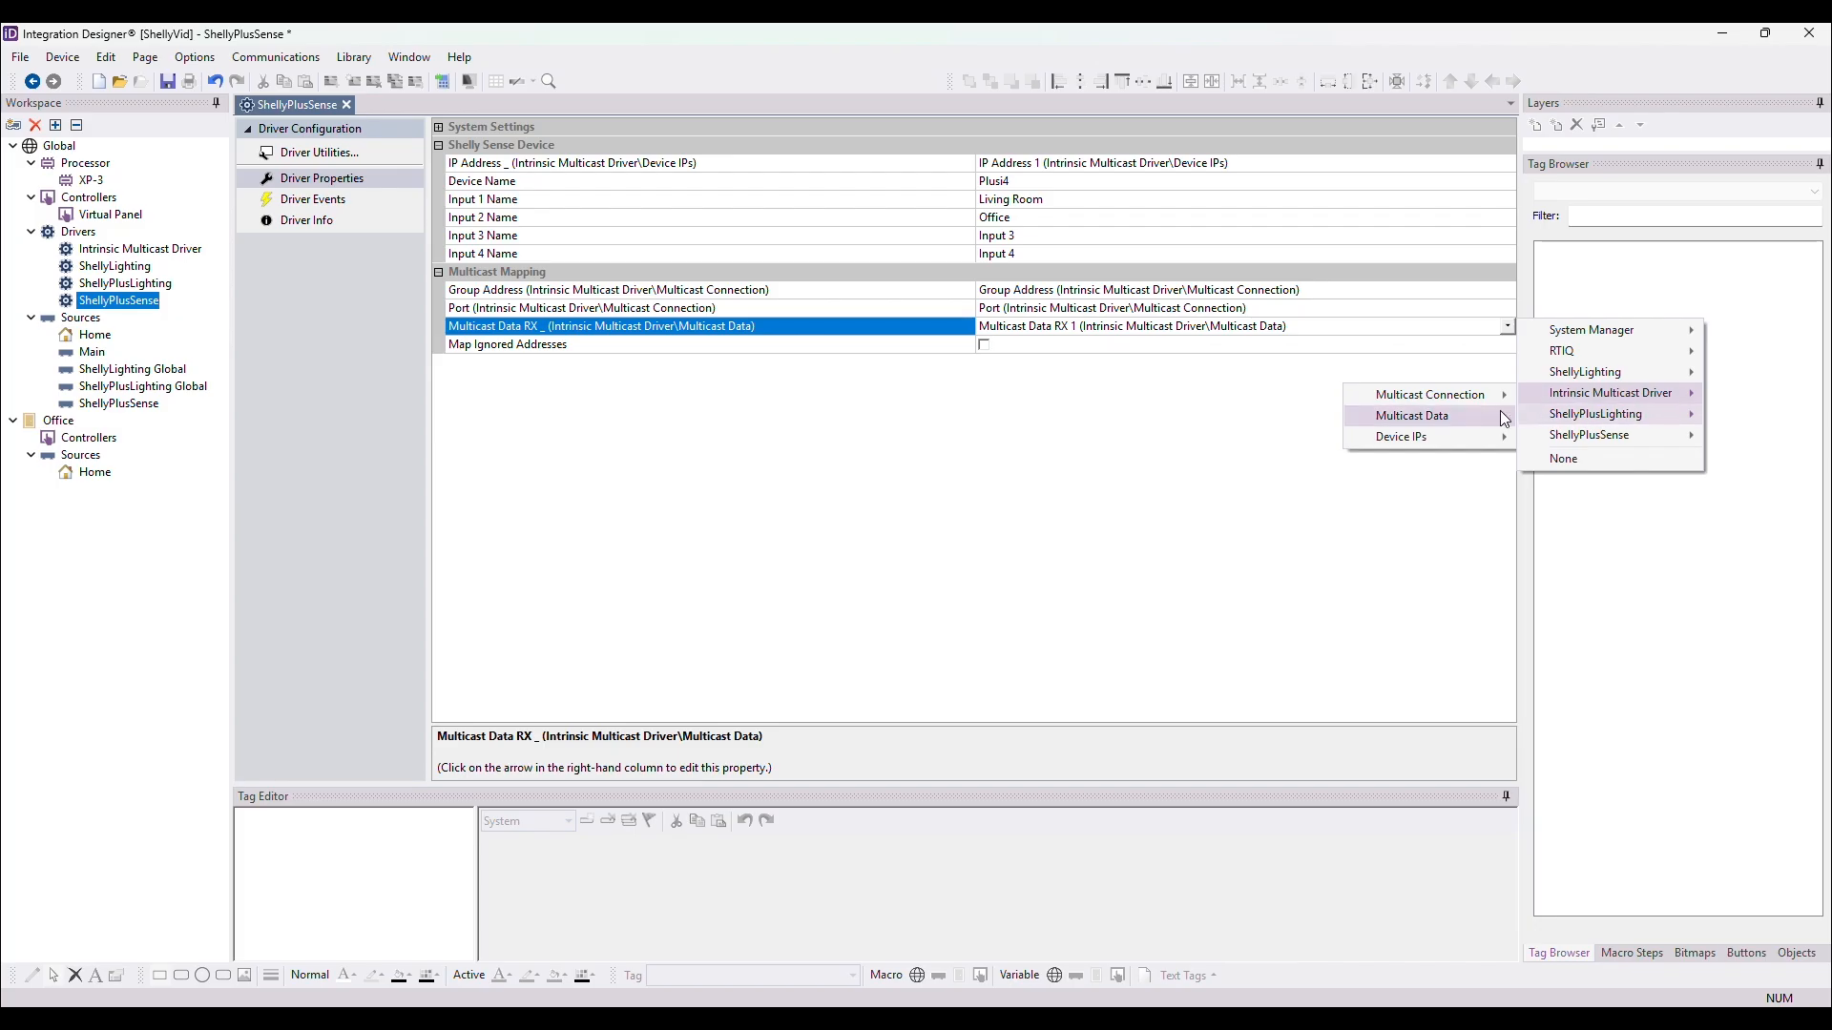
mouse_move(1496, 415)
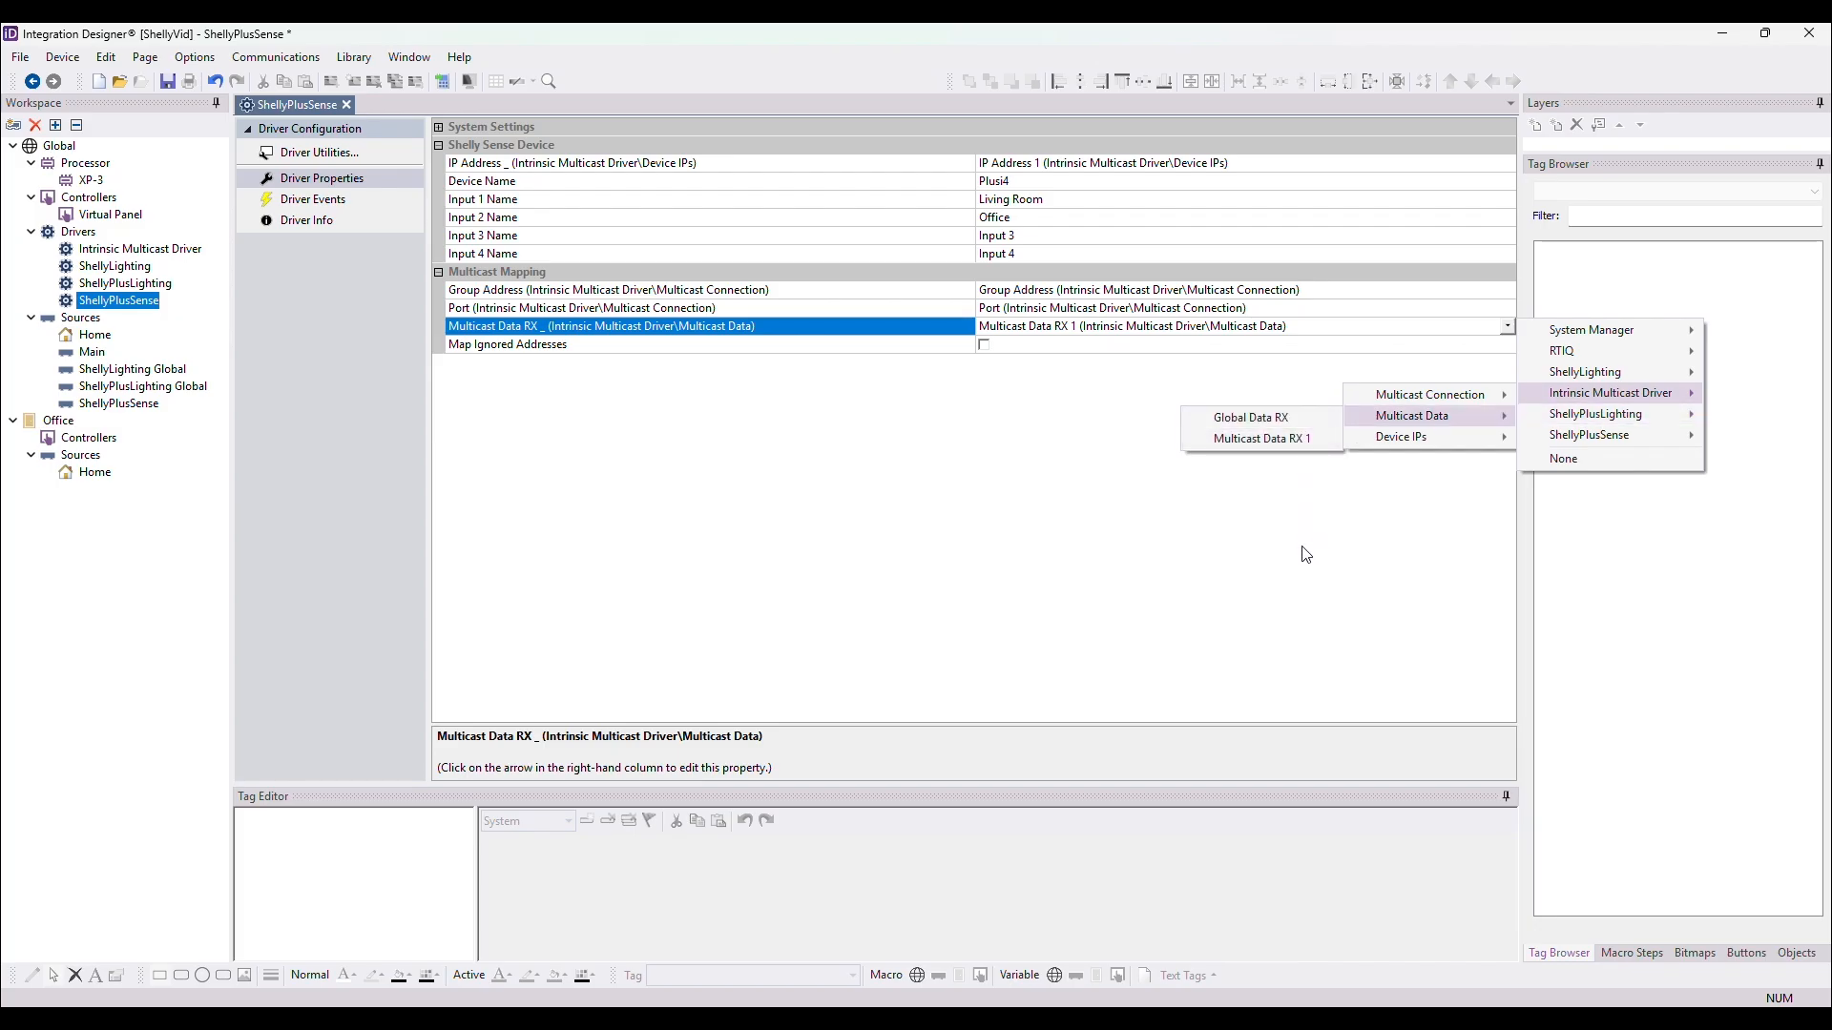
click(1049, 537)
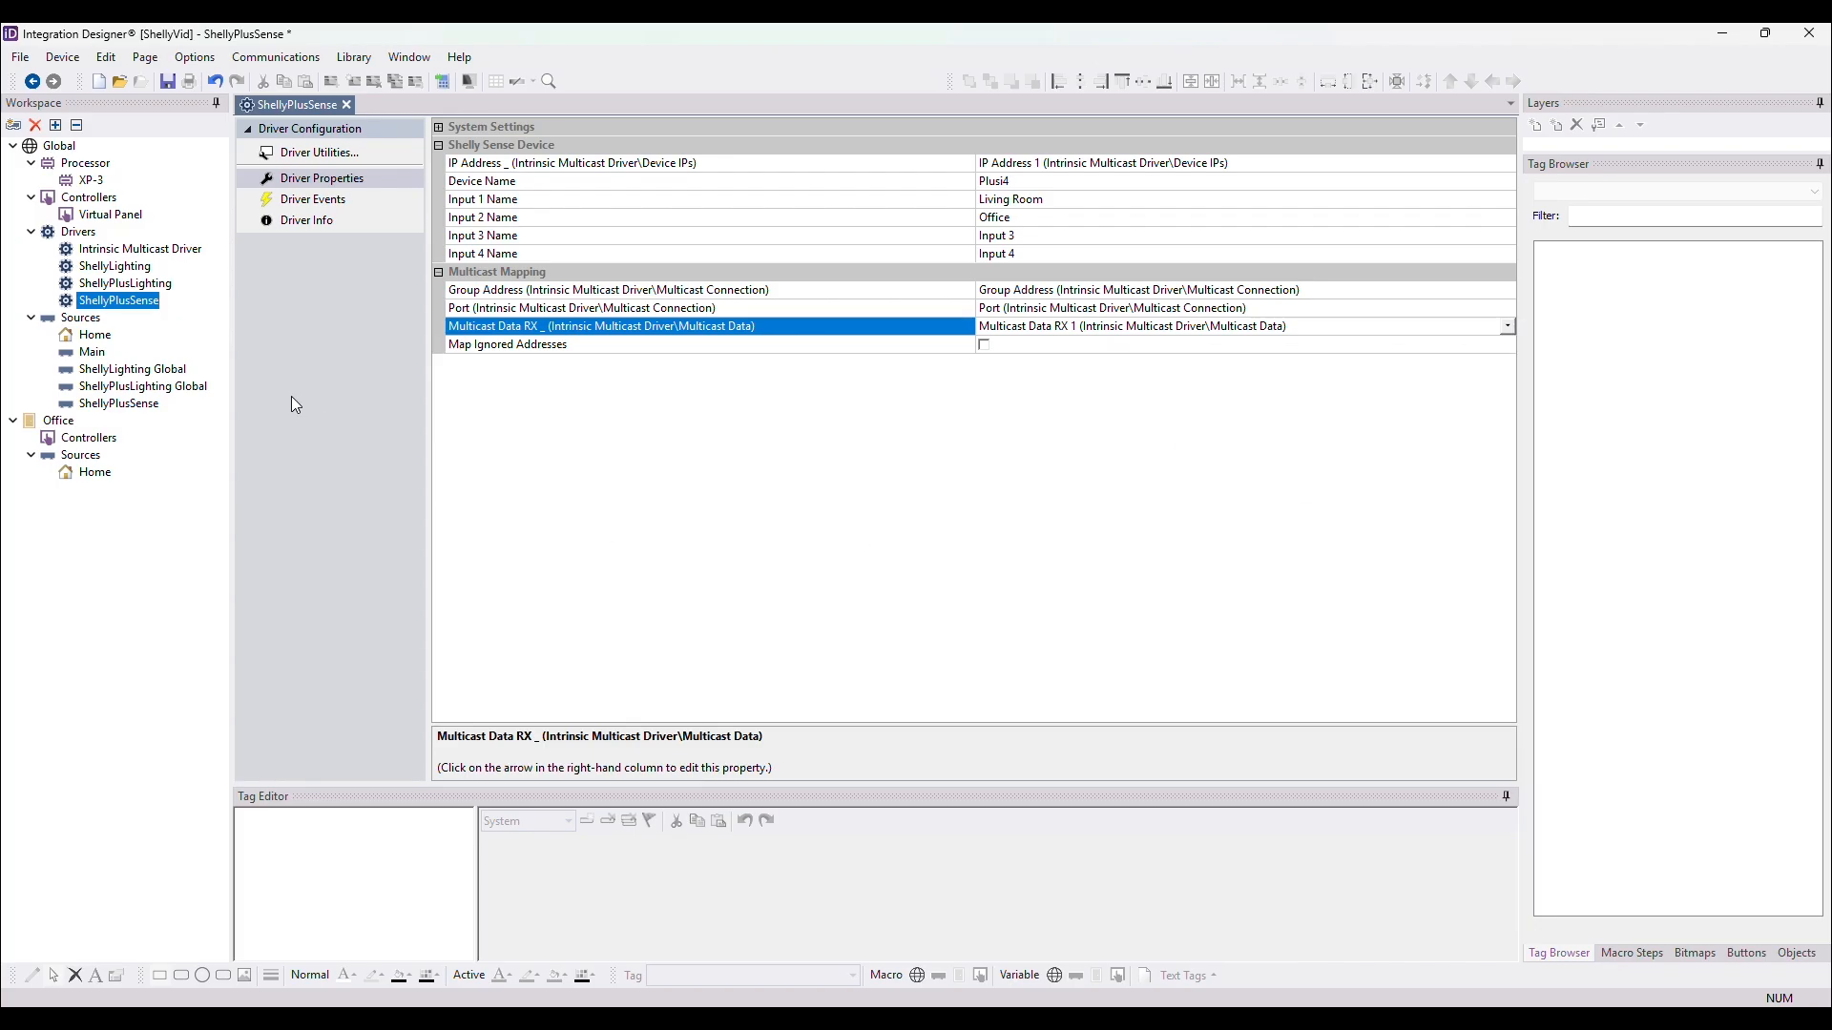
Show the ShellyPlusSense driver's events and select the Plusi4 Living Room Switch State event to view its macro.
click(315, 202)
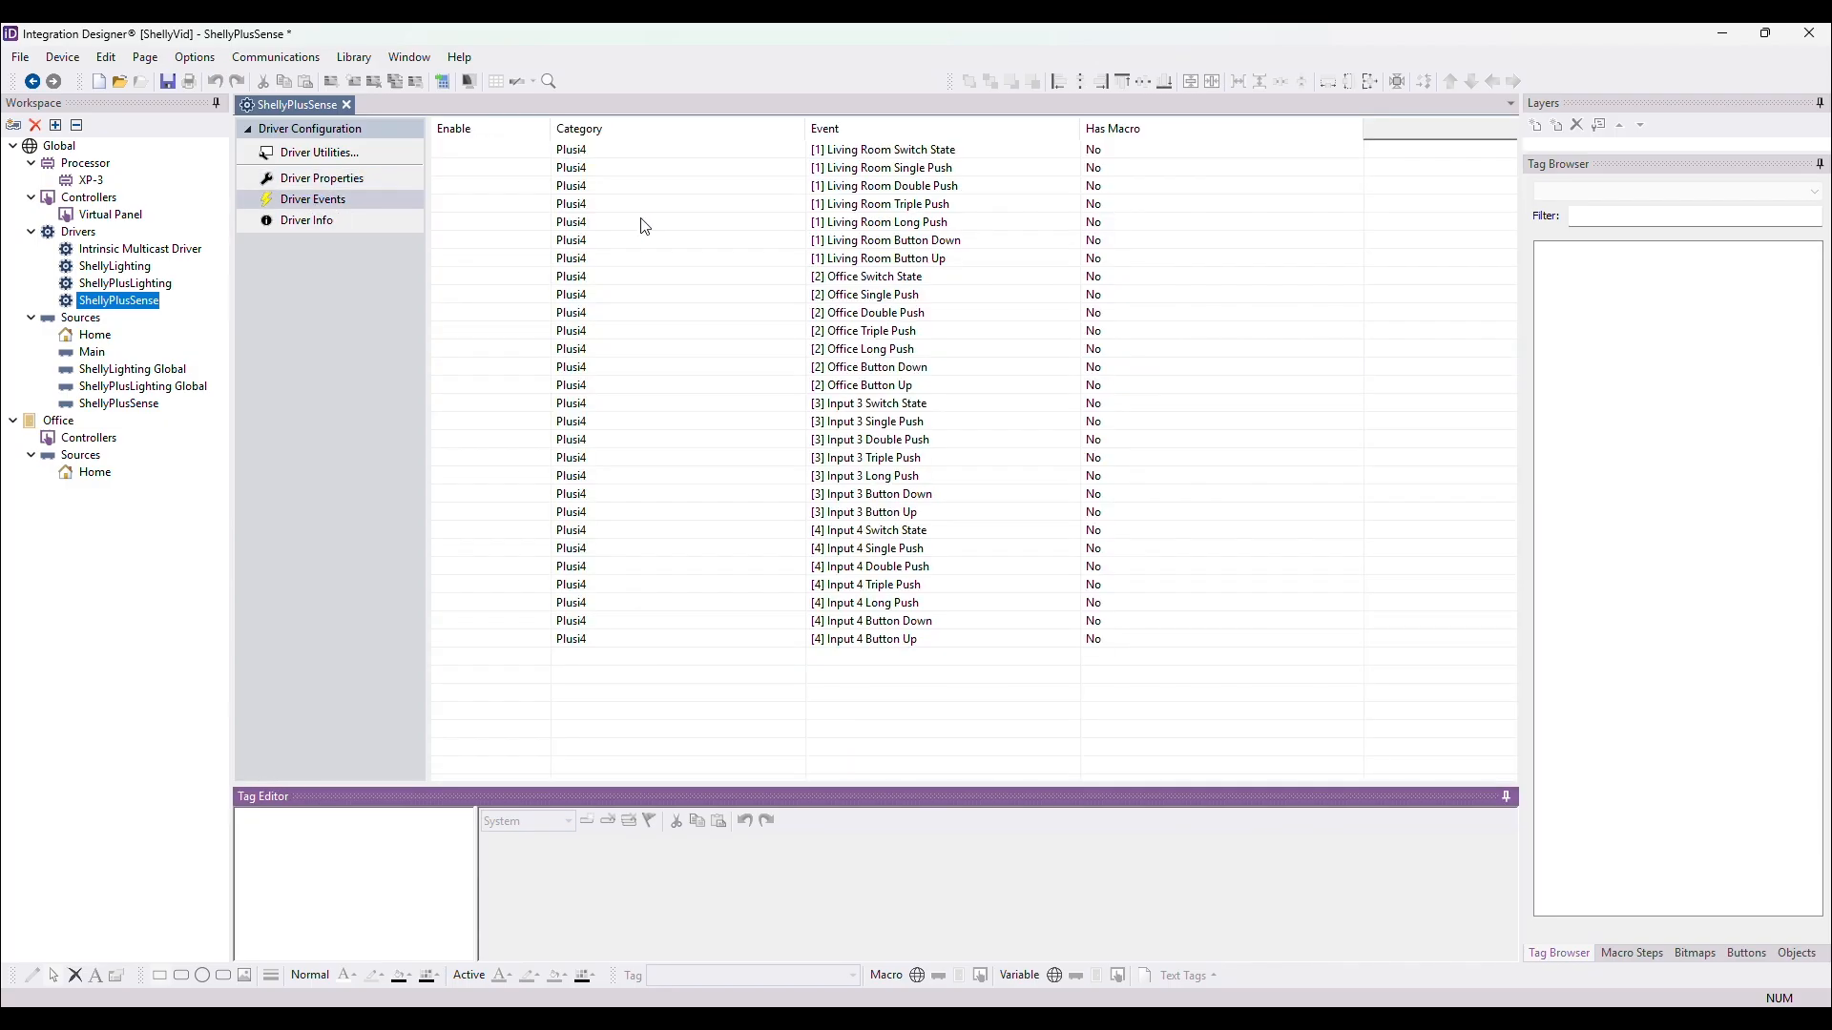
click(963, 149)
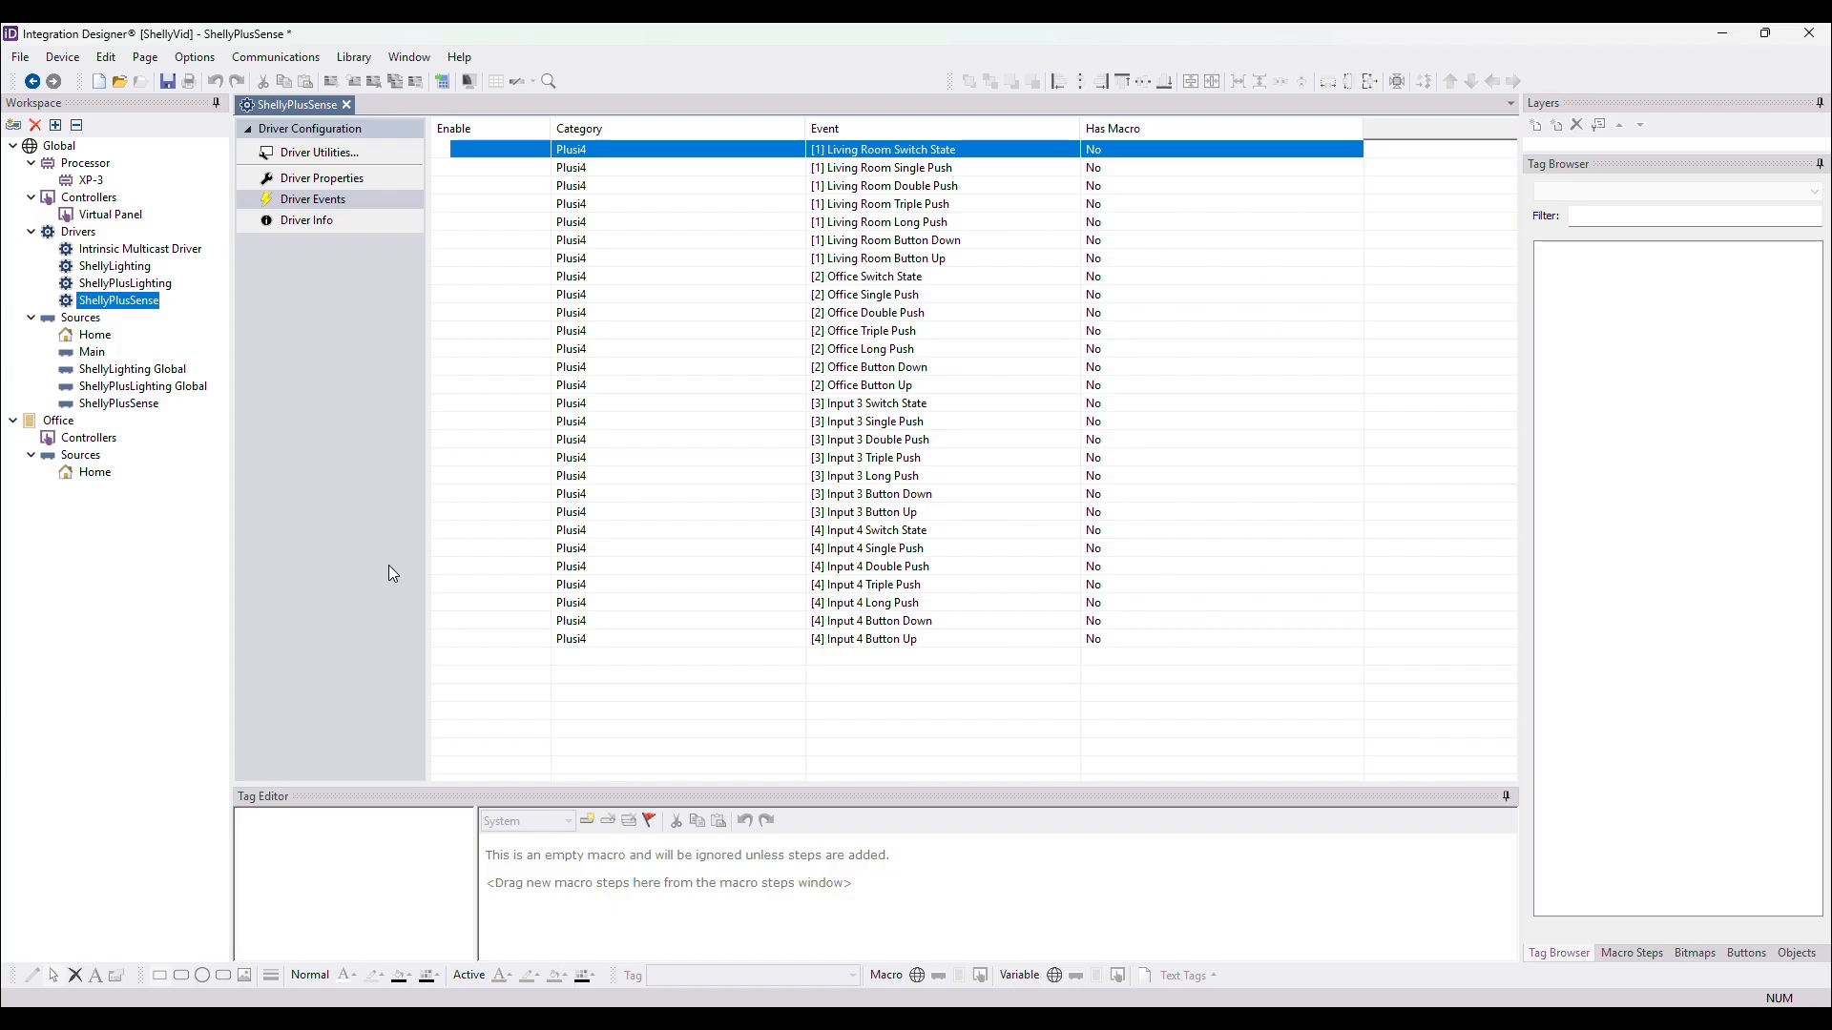
In the RTI Virtual Panel, try the buttons and sliders on the ShellyLighting page, and open the ShellyPlusLighting page.
click(1183, 409)
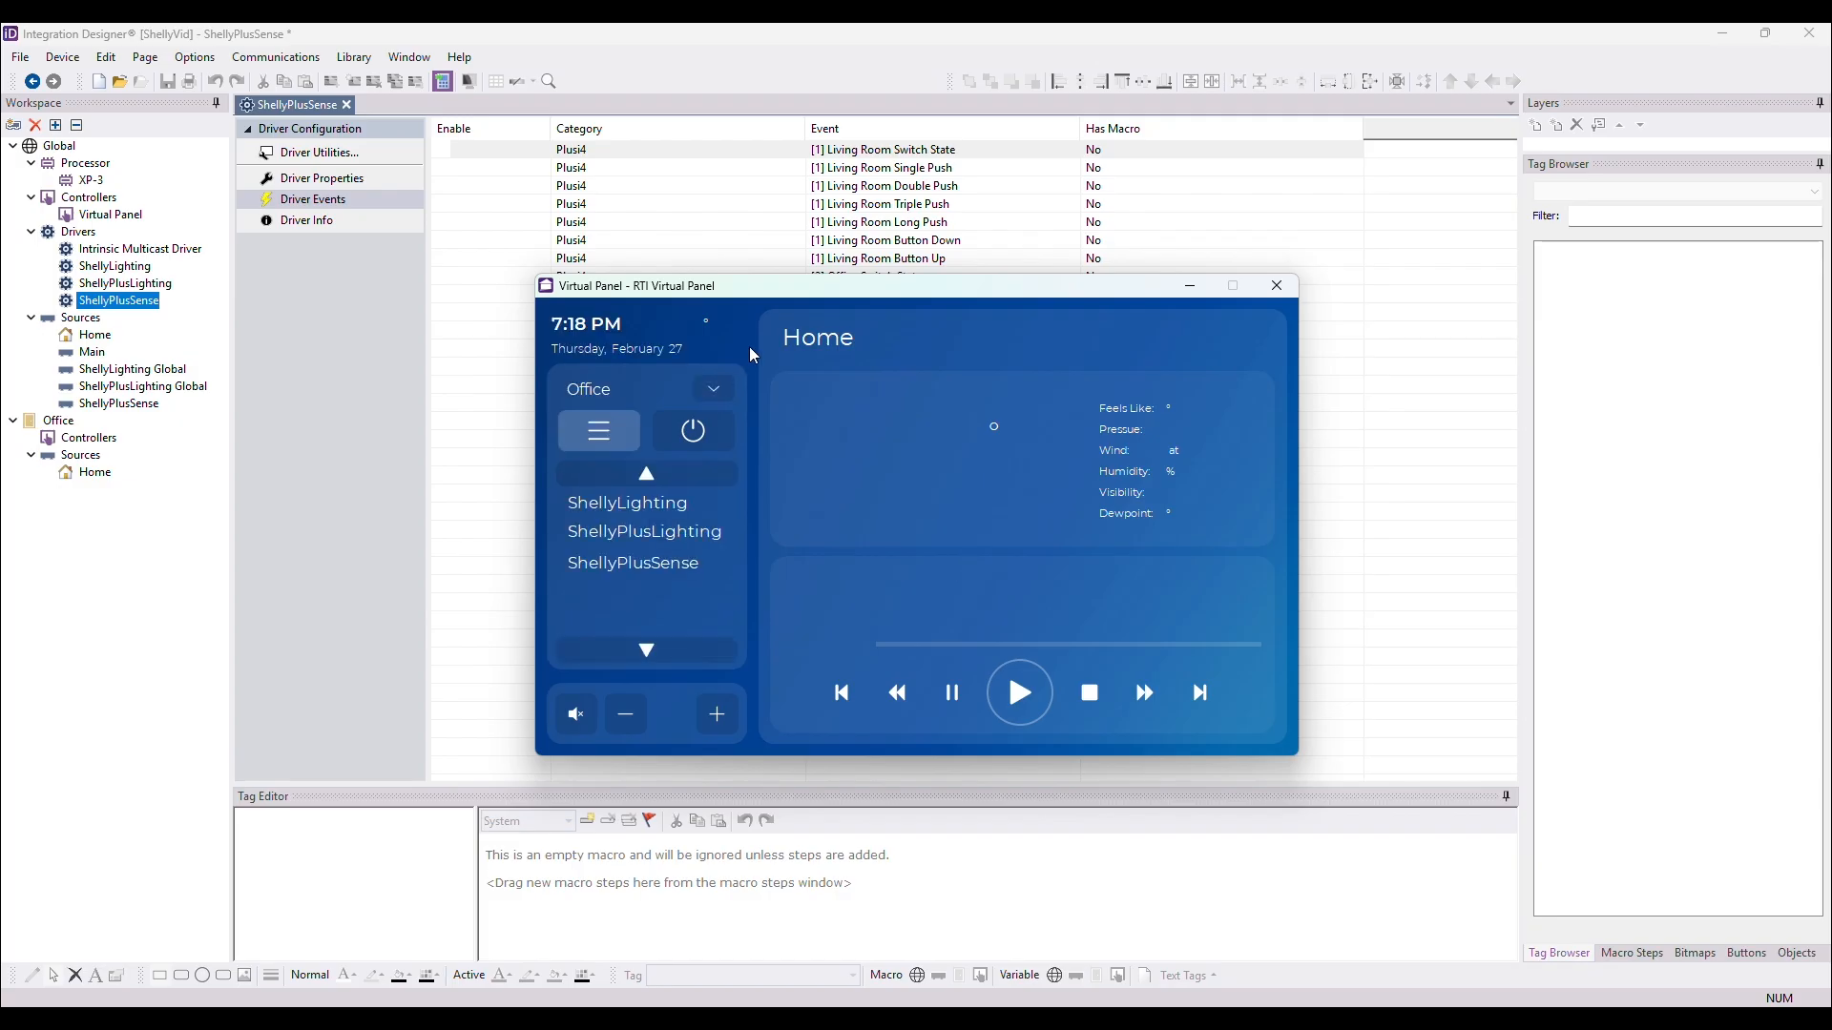
click(642, 510)
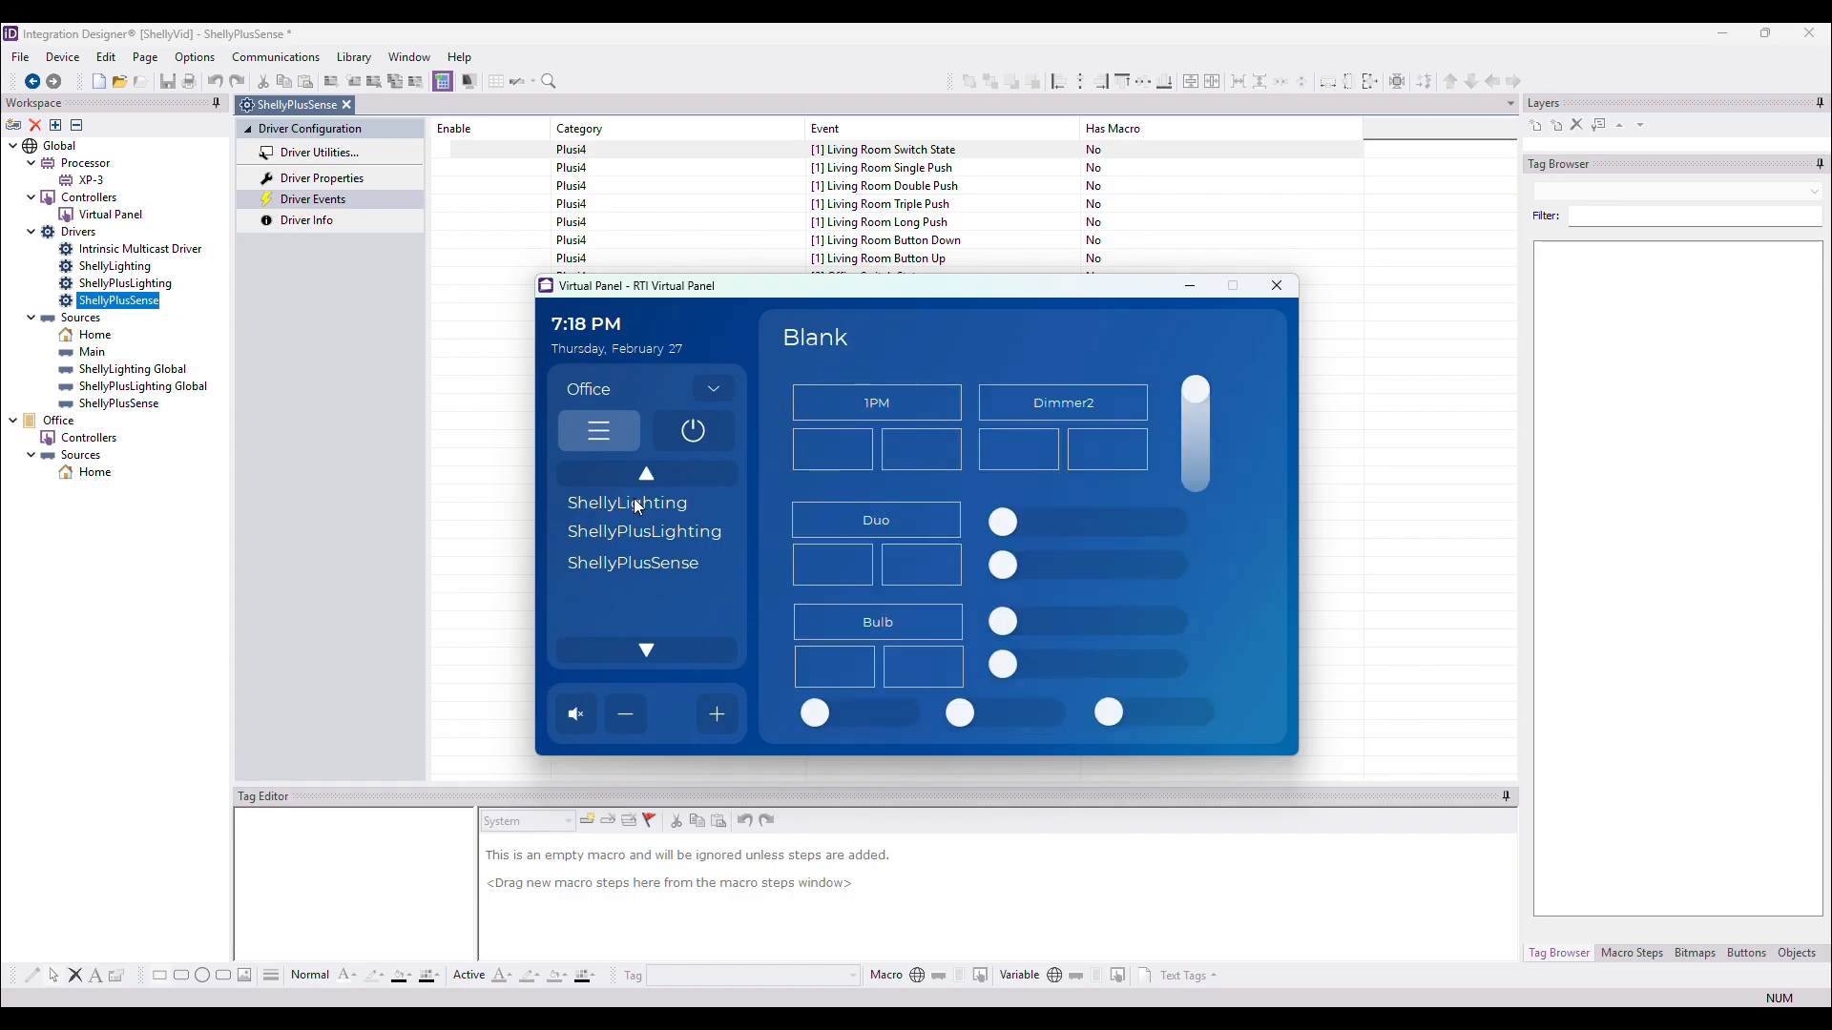
click(837, 460)
click(1192, 422)
click(912, 566)
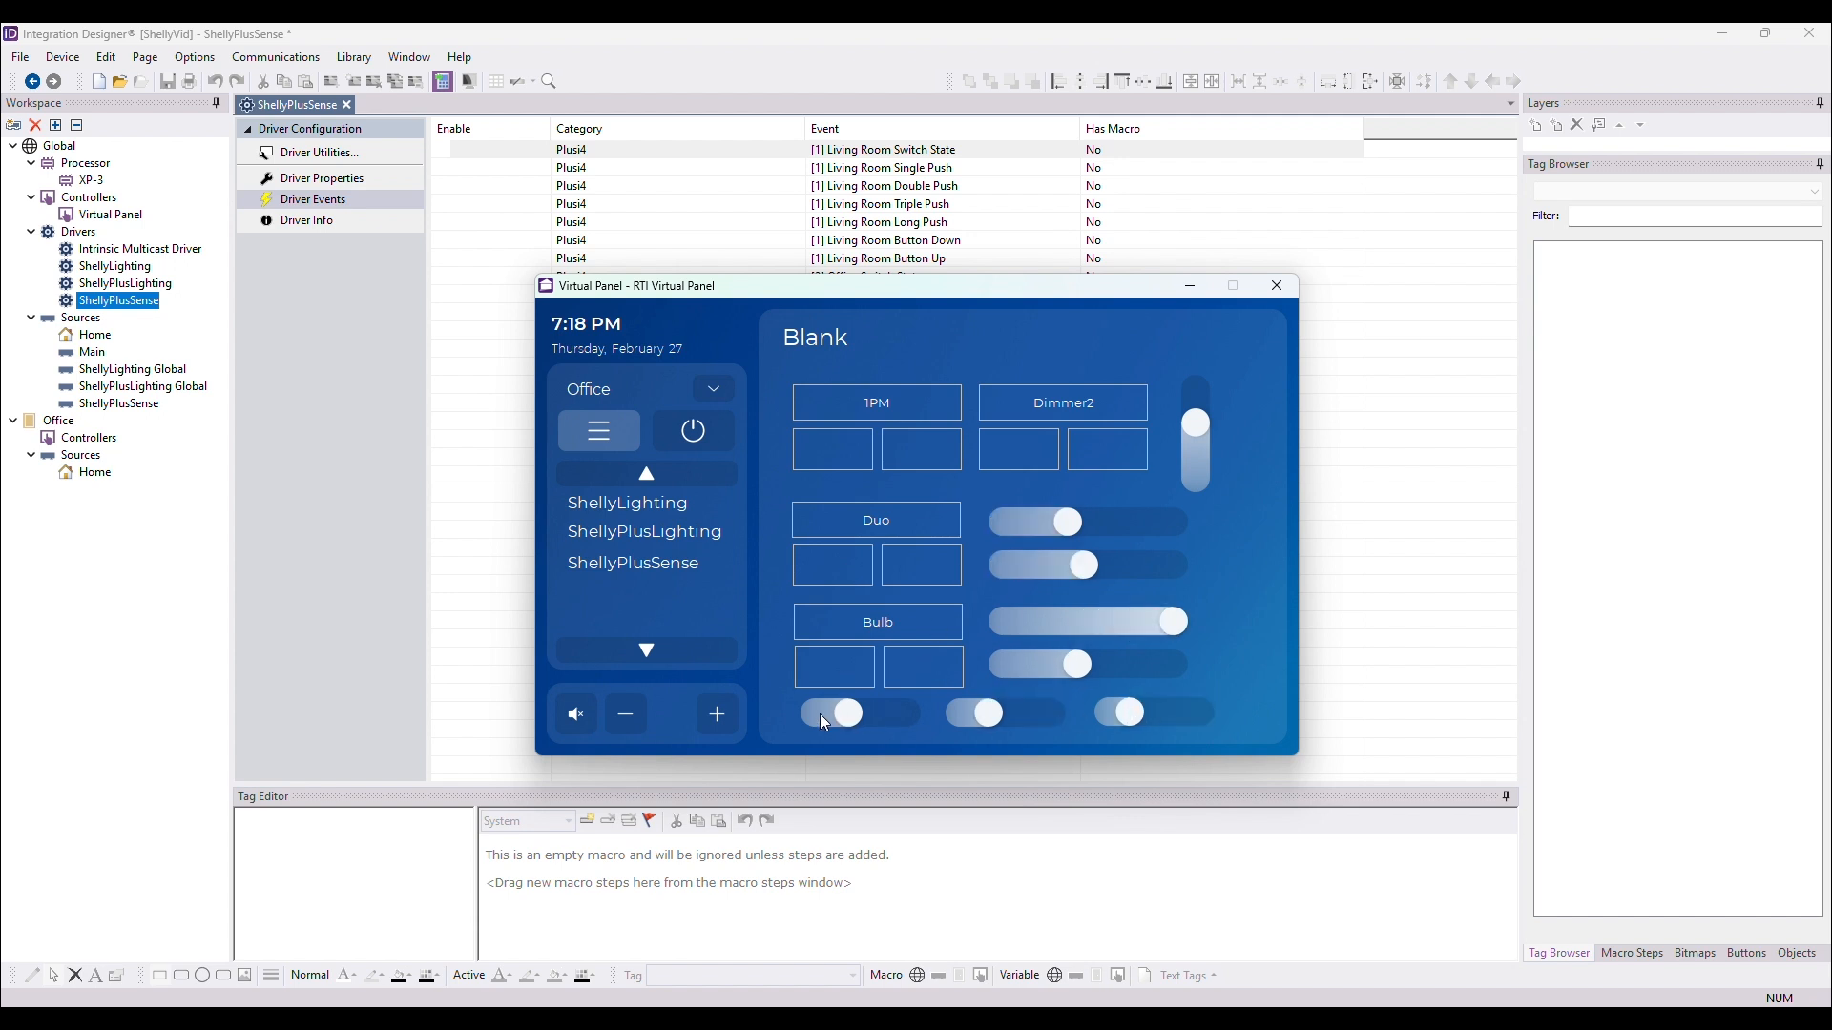
click(622, 532)
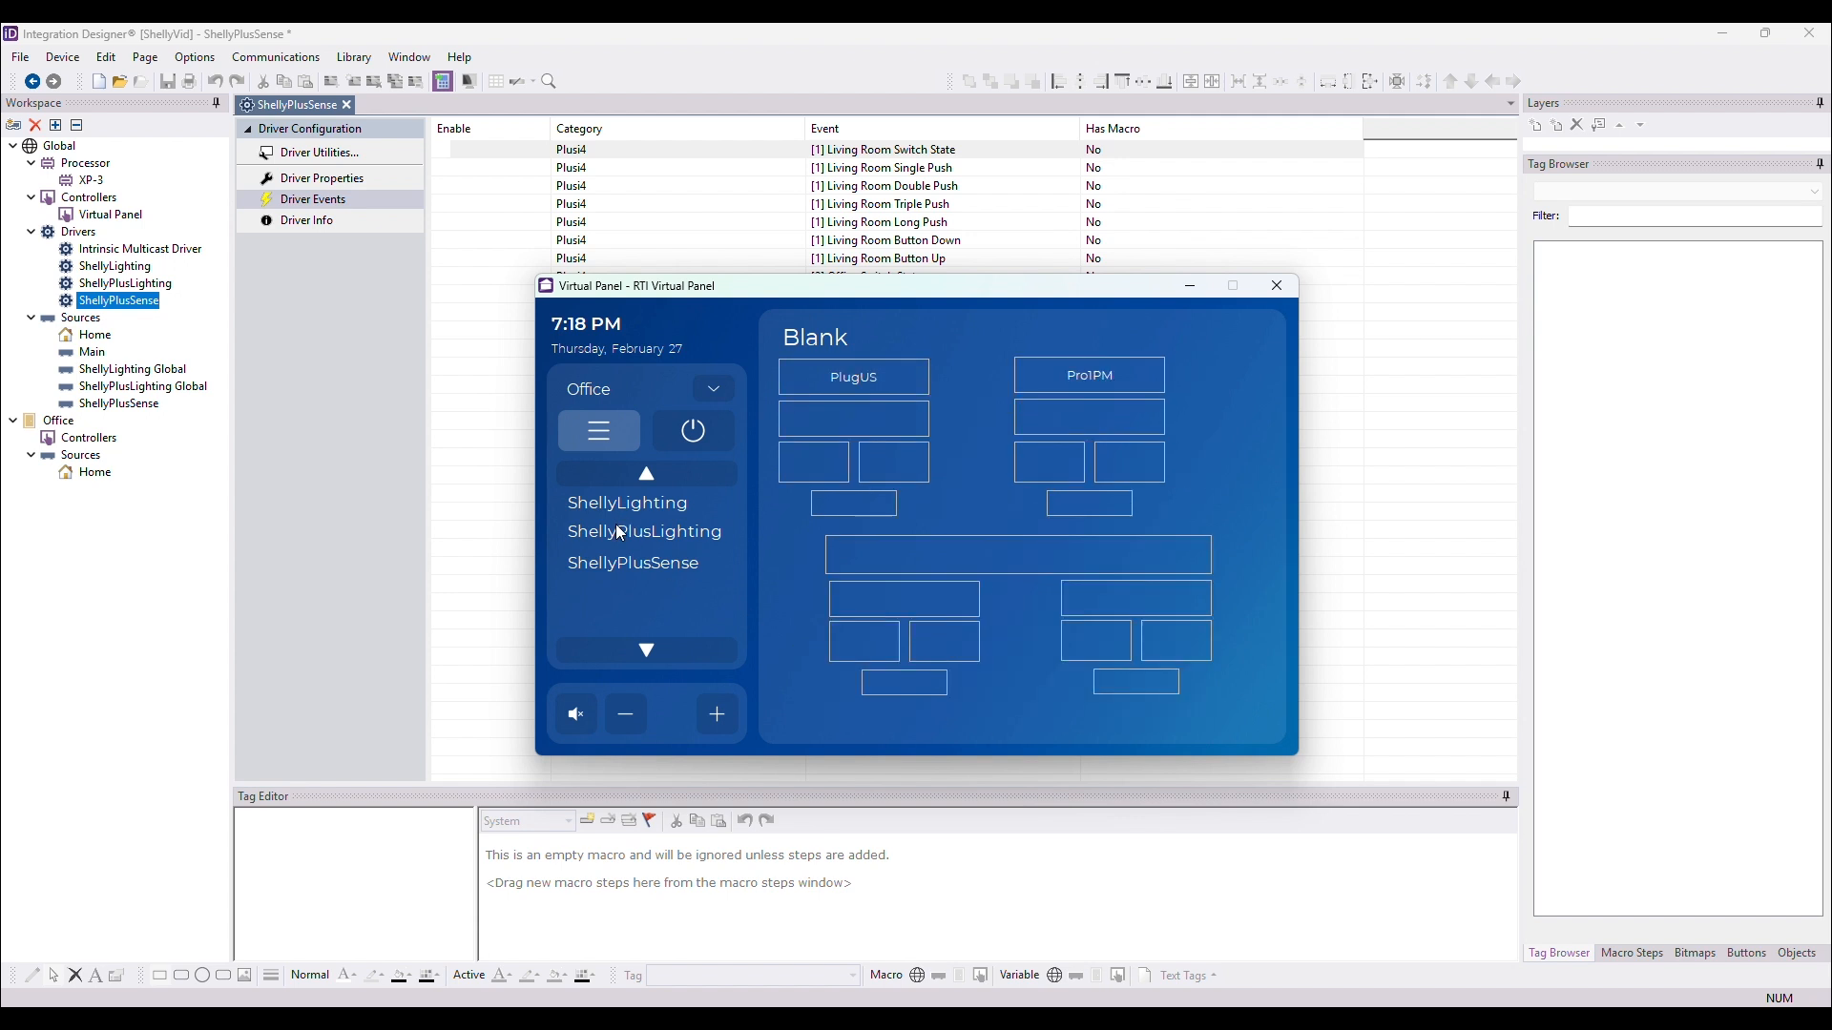